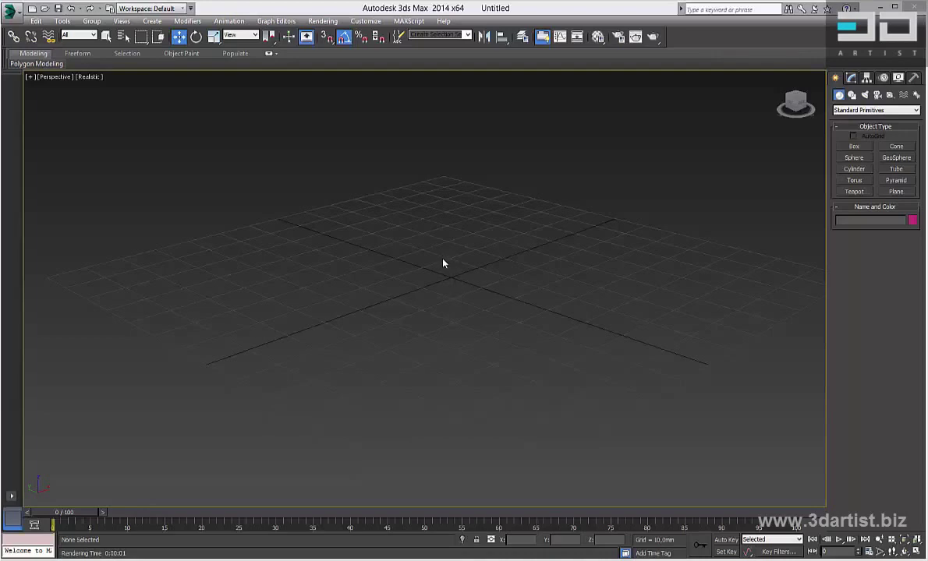
- Create a box about 68 mm long, 78 mm wide and 33 mm high over the centre of the grid
left_click(851, 79)
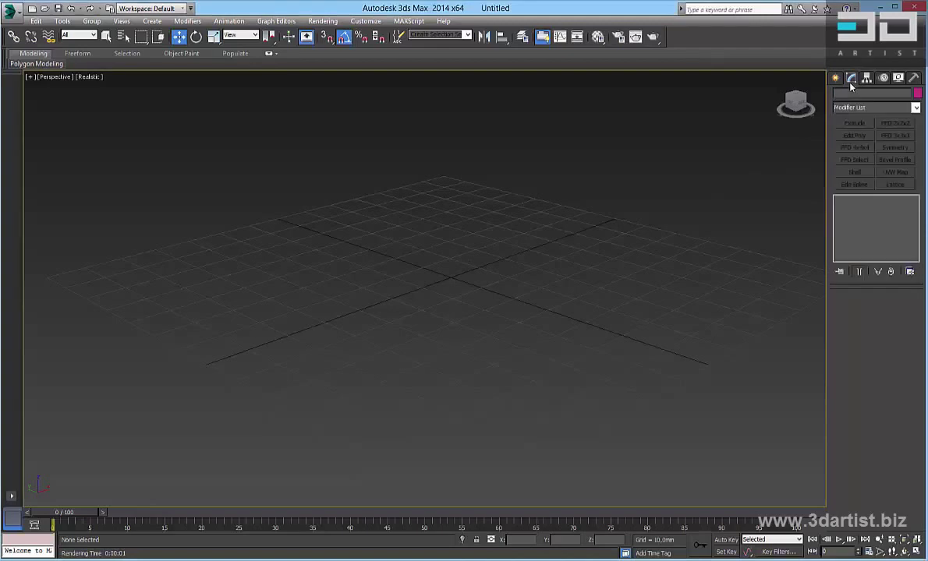
left_click(835, 79)
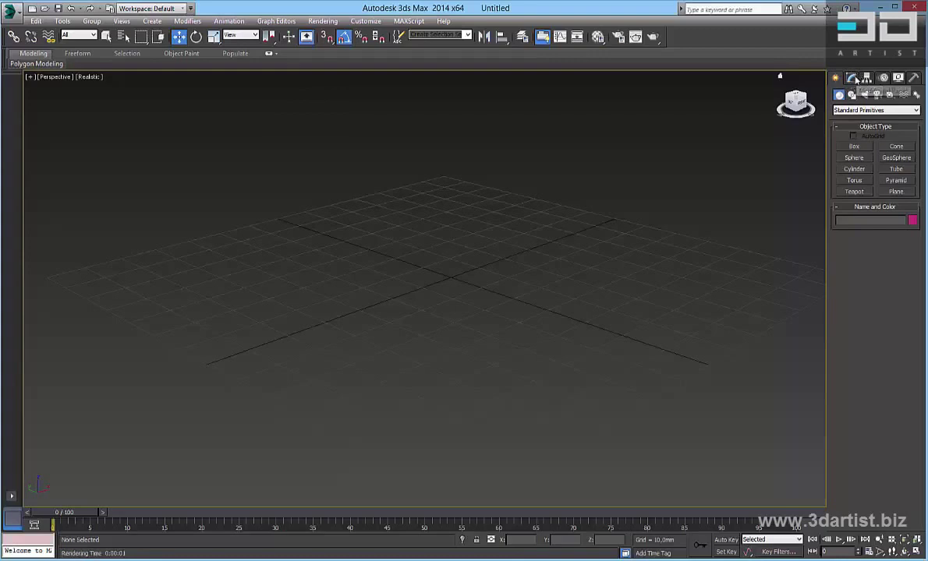
left_click(855, 148)
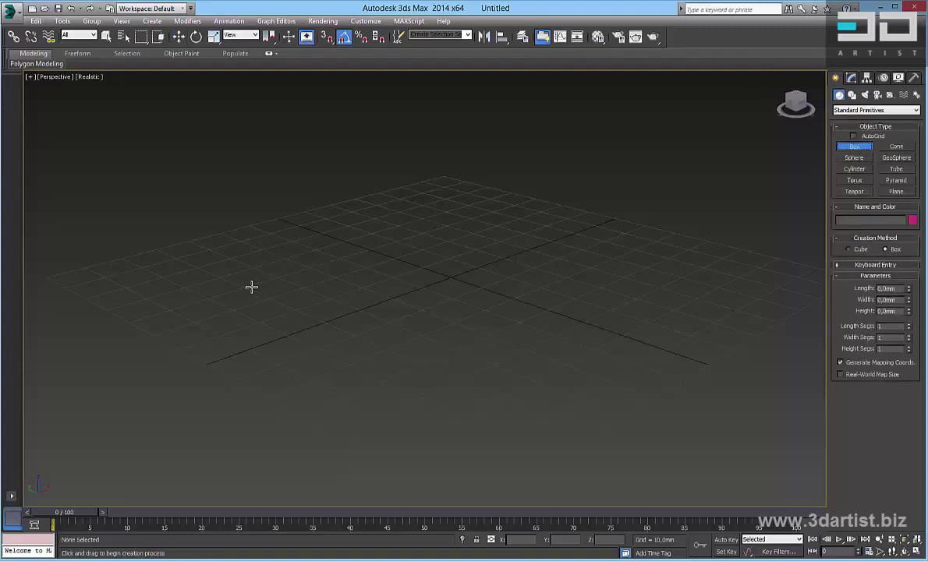
left_click_drag(251, 287, 680, 276)
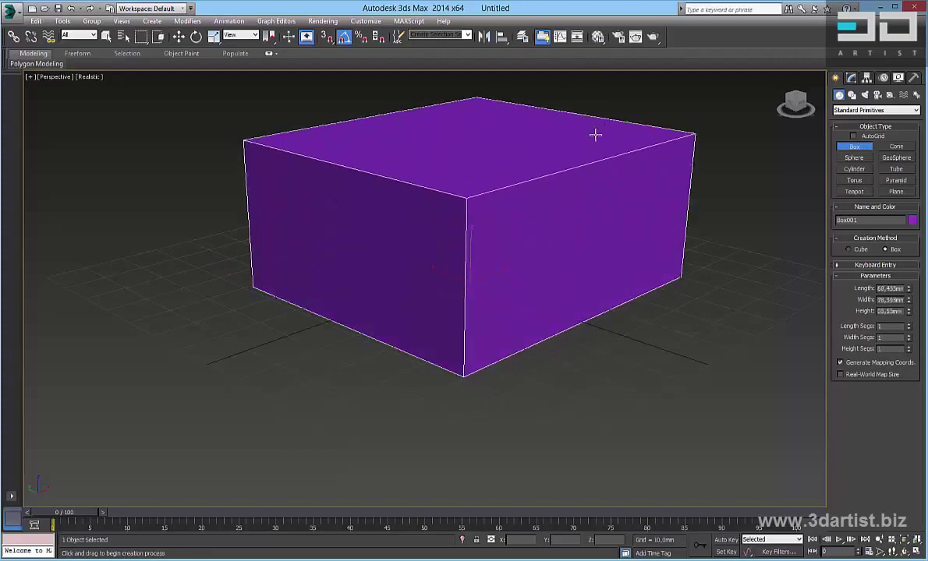
left_click(596, 137)
middle_click_drag(546, 251, 546, 296, "alt")
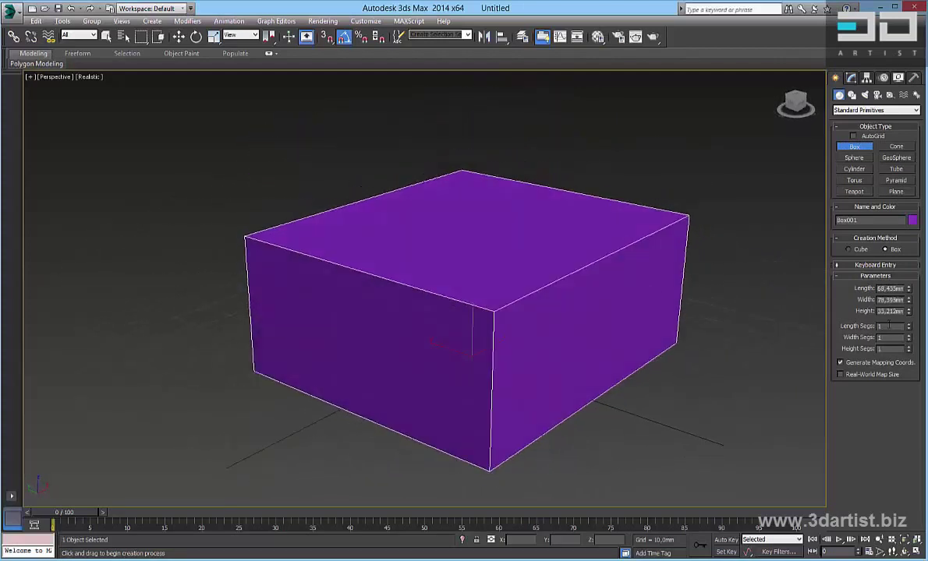
key("Tab")
key("Tab")
- Apply a Bend modifier to the box with an angle of 5.5 and Y as the bend axis
left_click(850, 79)
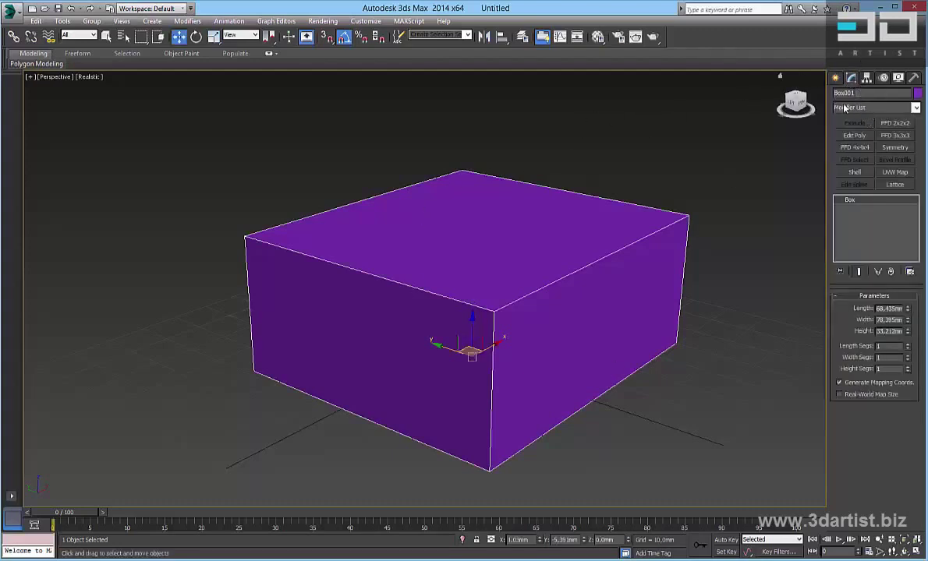
left_click(889, 109)
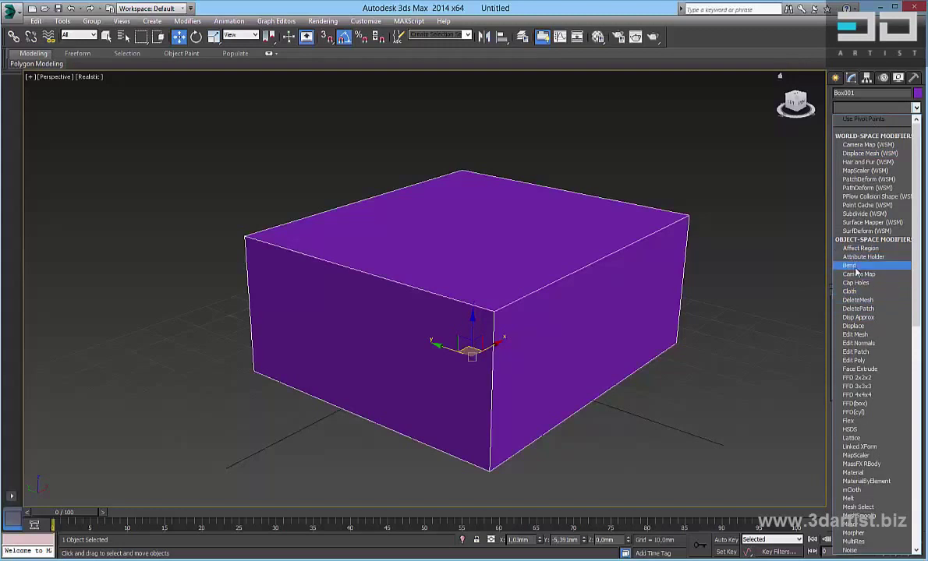
left_click(856, 265)
middle_click_drag(611, 250, 725, 280, "alt")
left_click_drag(904, 320, 876, 310)
left_click(874, 356)
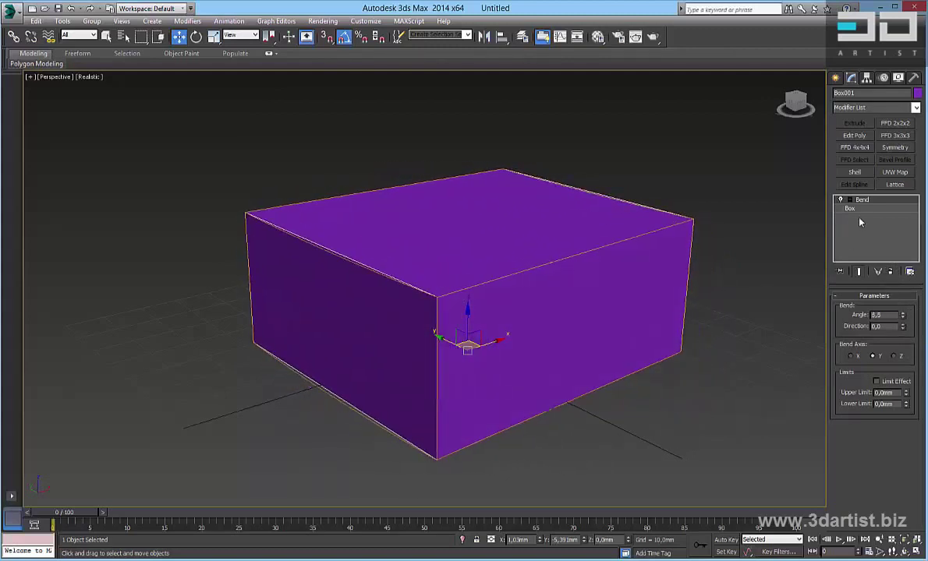
- Set the base box beneath the Bend modifier to 5 length segments and 7 width segments
left_click(854, 208)
left_click(908, 344)
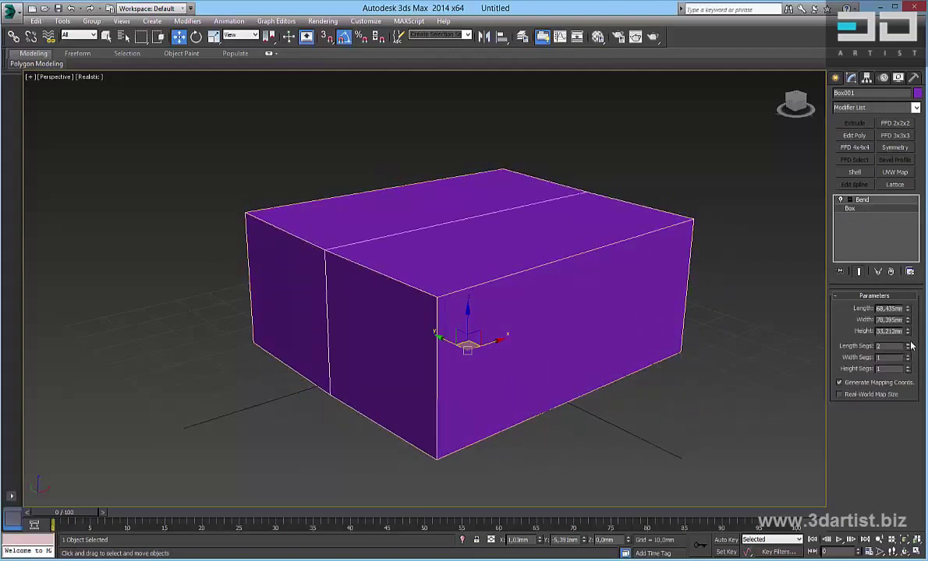
left_click(908, 346)
left_click(907, 346)
left_click(908, 347)
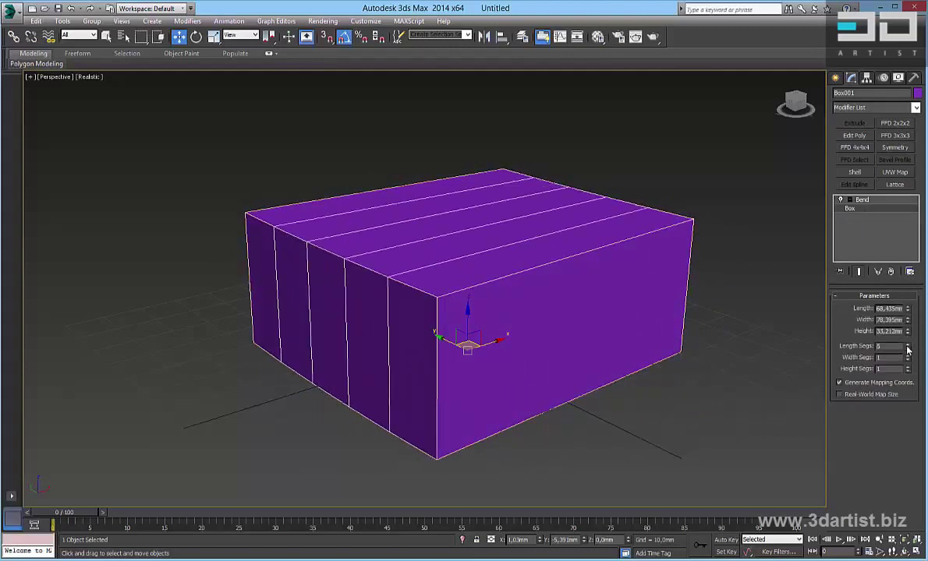
left_click(907, 356)
left_click(906, 356)
left_click(907, 357)
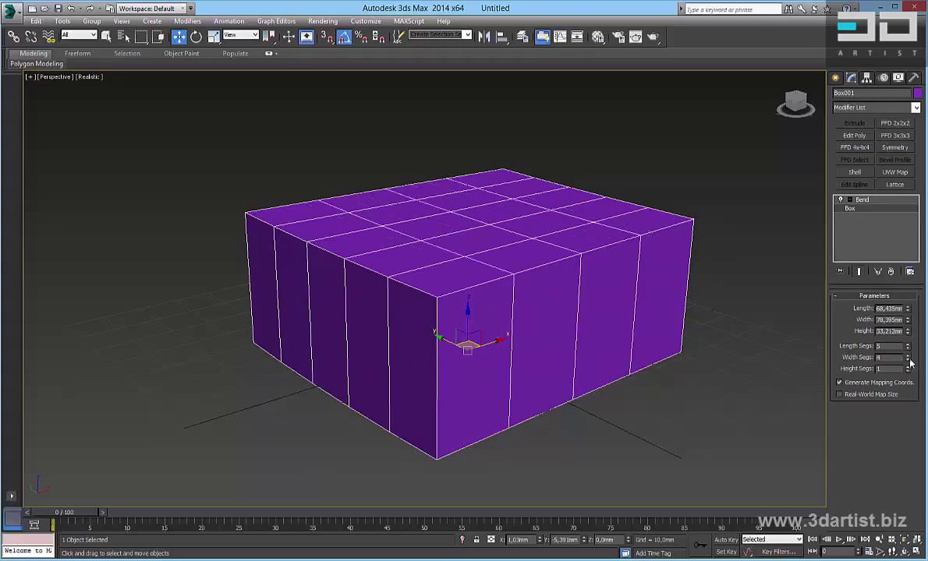
left_click(908, 356)
left_click(907, 356)
left_click(908, 355)
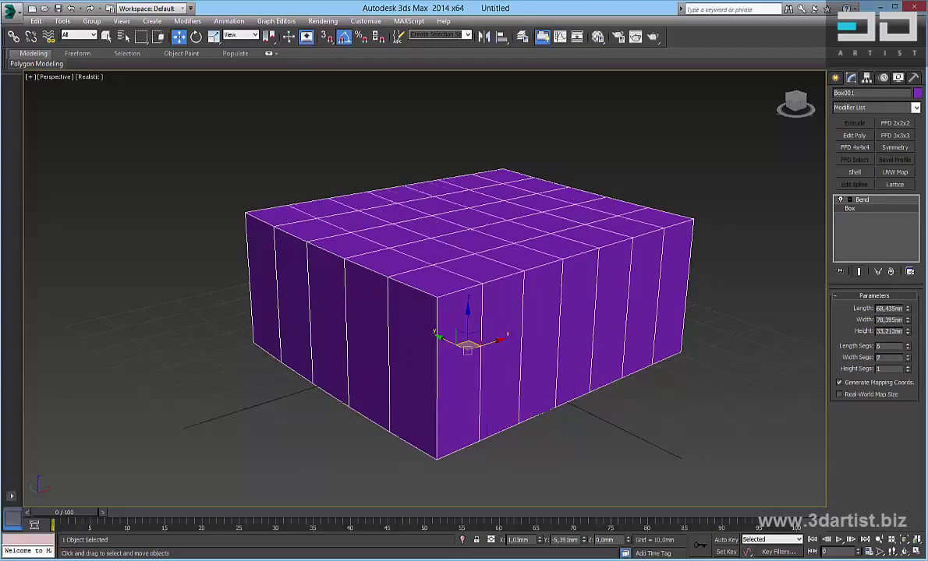
- Set the Bend angle to 59.5, try Z as the bend axis and return it to Y
left_click(877, 201)
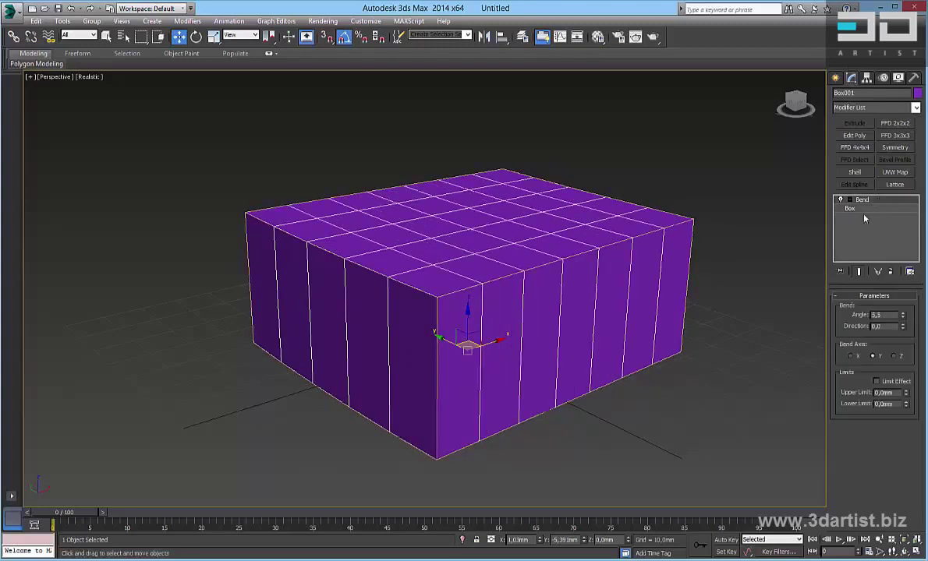
left_click_drag(903, 325, 886, 259)
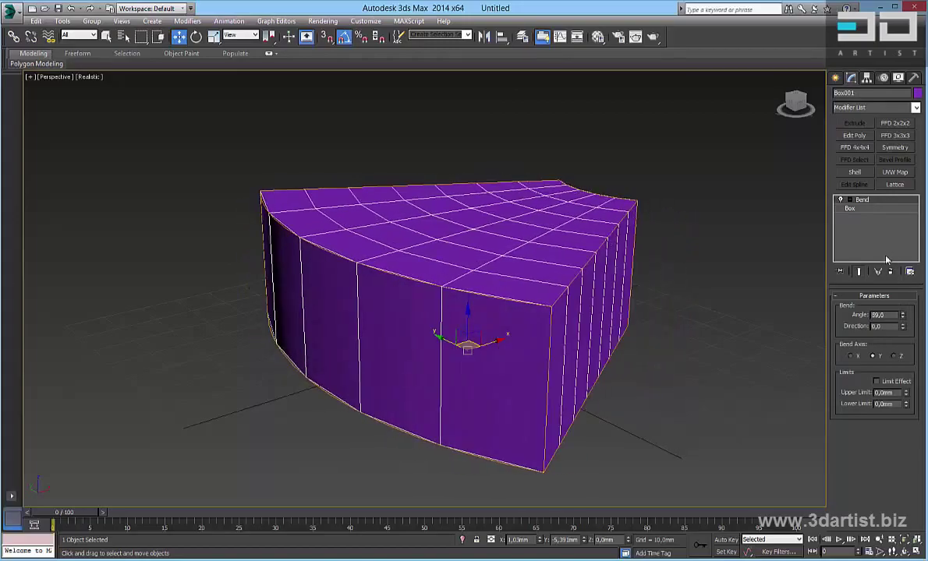
middle_click_drag(276, 280, 459, 300, "alt")
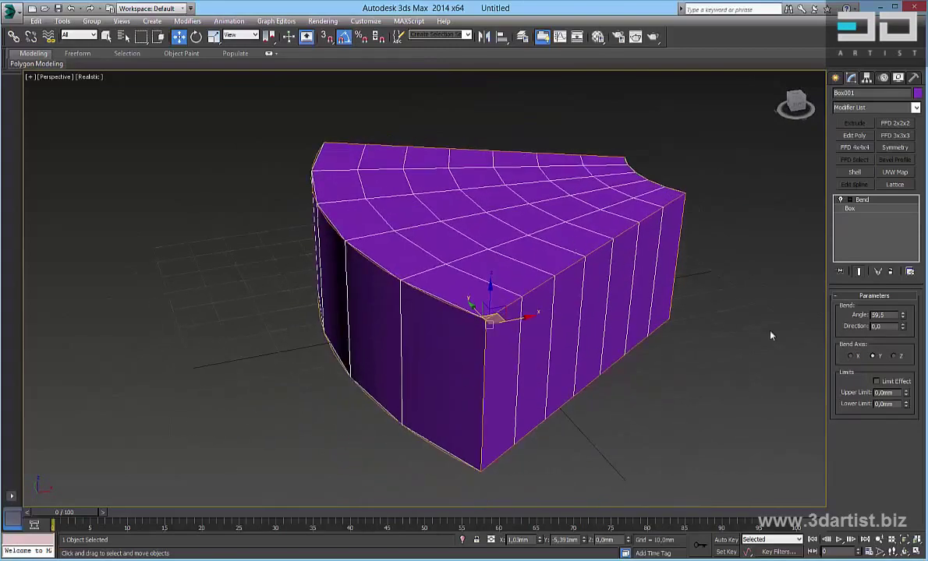
left_click(894, 356)
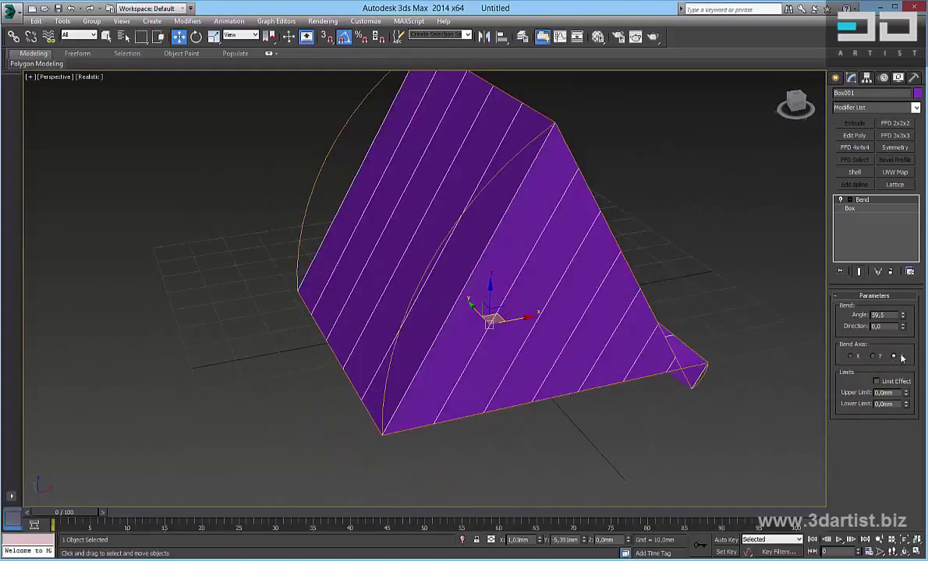
left_click(873, 357)
middle_click_drag(630, 290, 581, 282, "alt")
- Convert the bent box to an Editable Poly
right_click(519, 256)
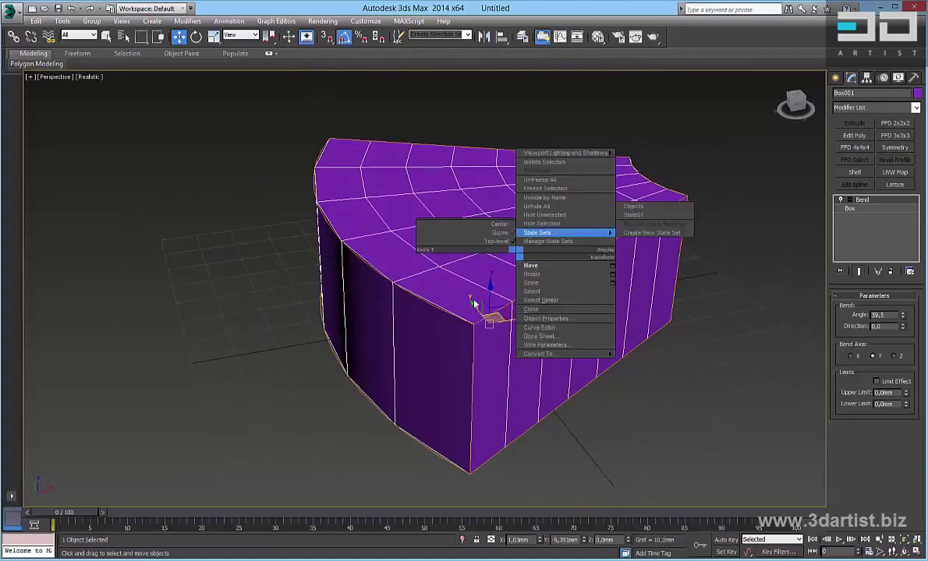
right_click(479, 289)
mouse_move(538, 392)
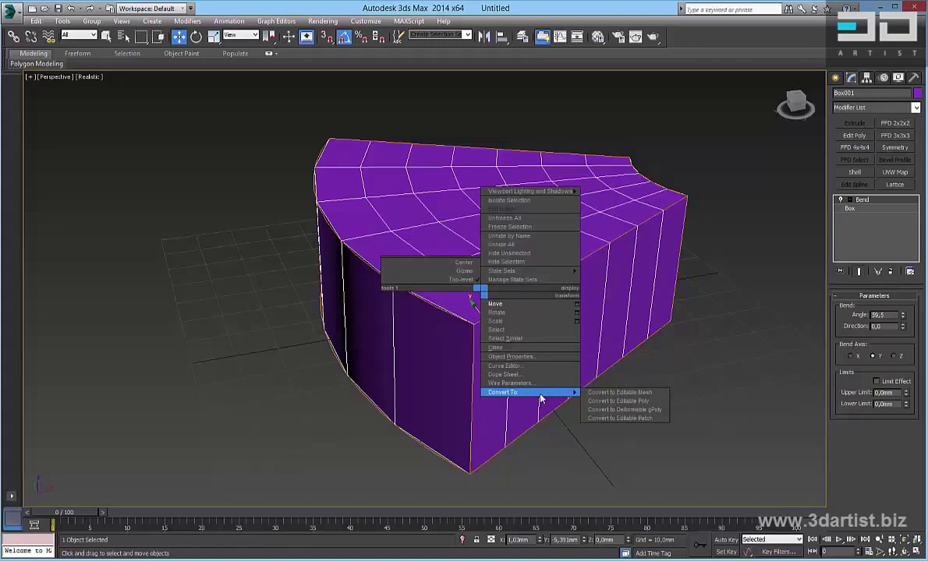
left_click(606, 401)
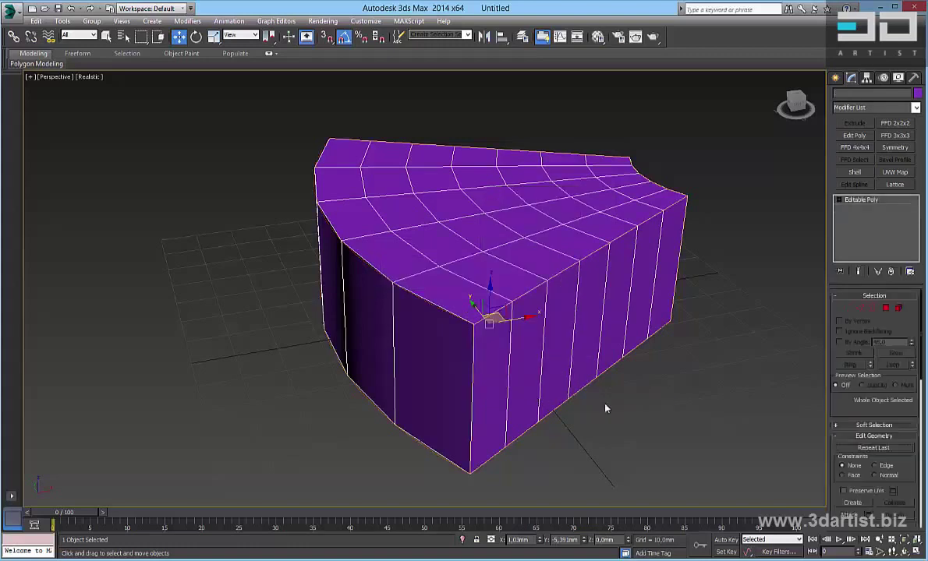
- Apply a Bend modifier to the Editable Poly with an angle of 25 along the Z axis
left_click(859, 109)
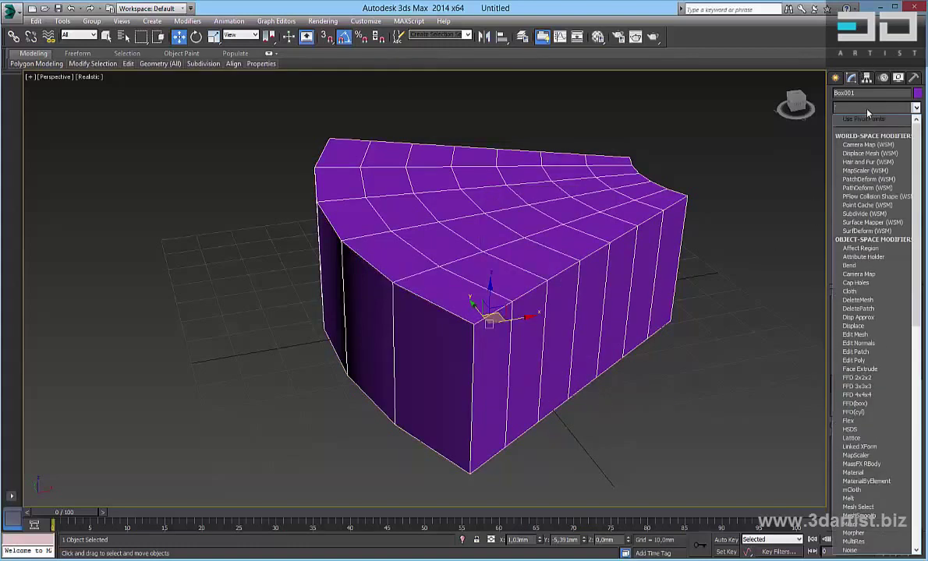
left_click(862, 269)
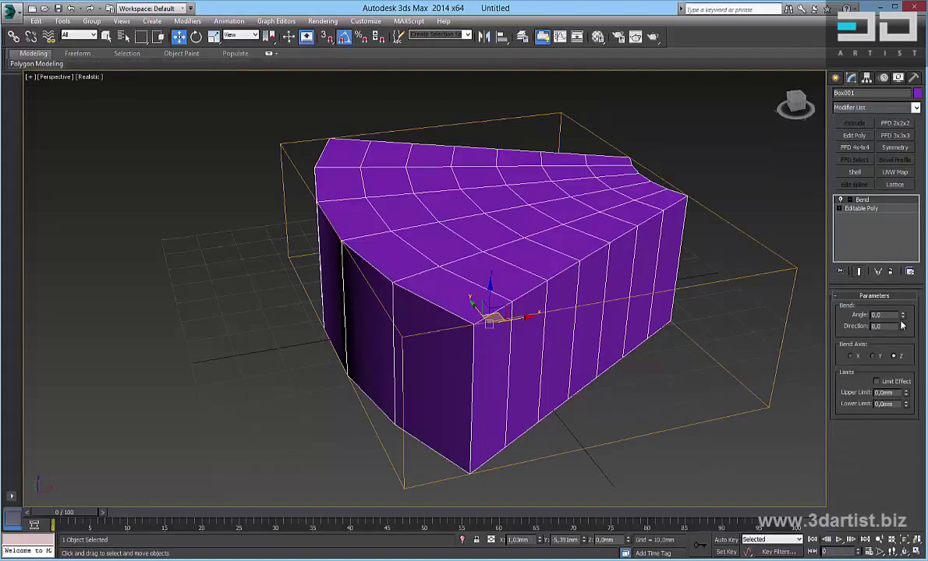
left_click_drag(903, 315, 902, 279)
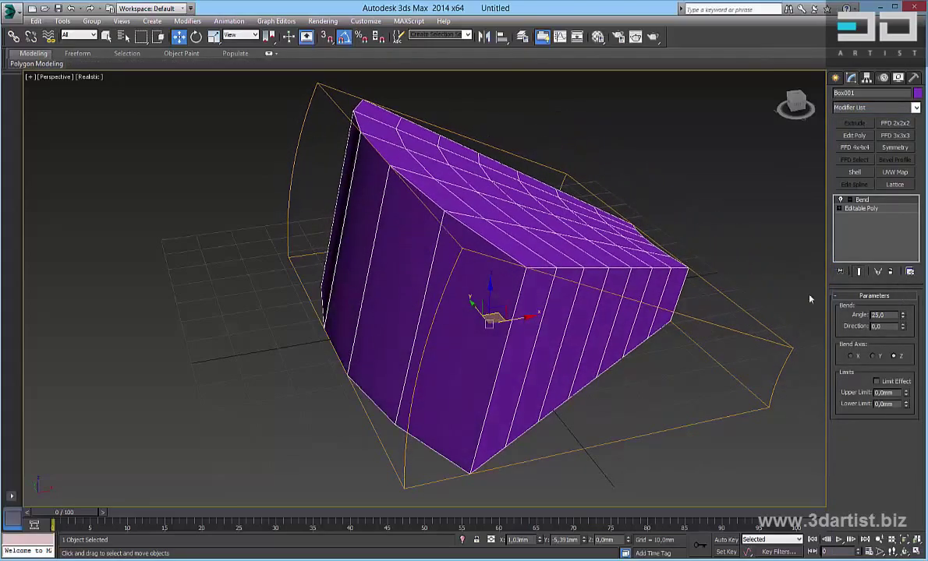
middle_click_drag(528, 276, 715, 278, "alt")
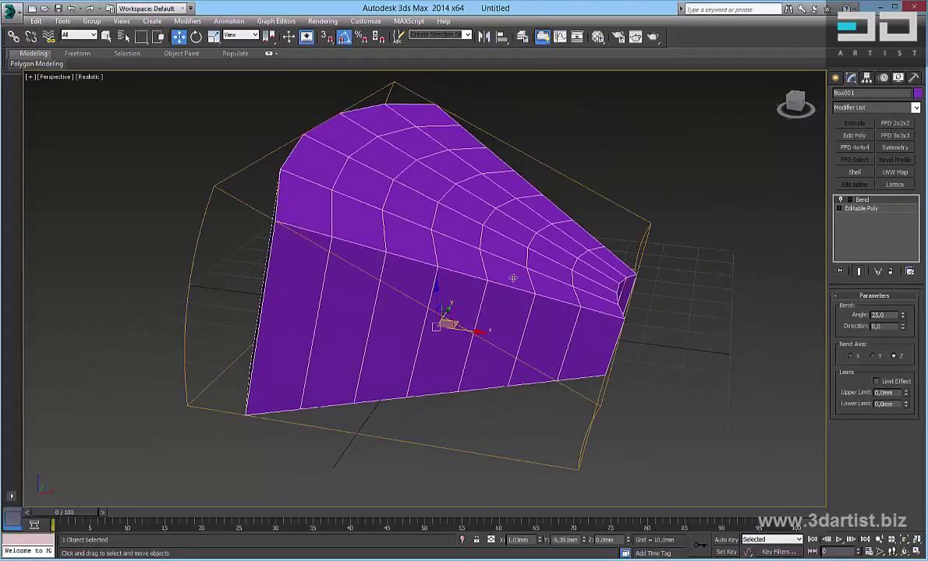
- Delete the bent object and create a new box about 78 mm long, 106 mm wide and 40 mm high
key("Delete")
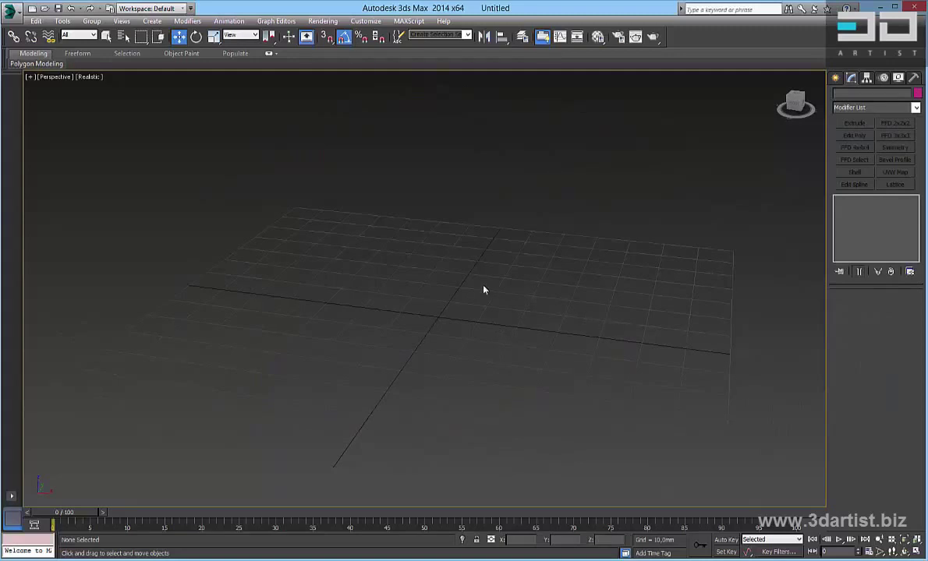
left_click(836, 78)
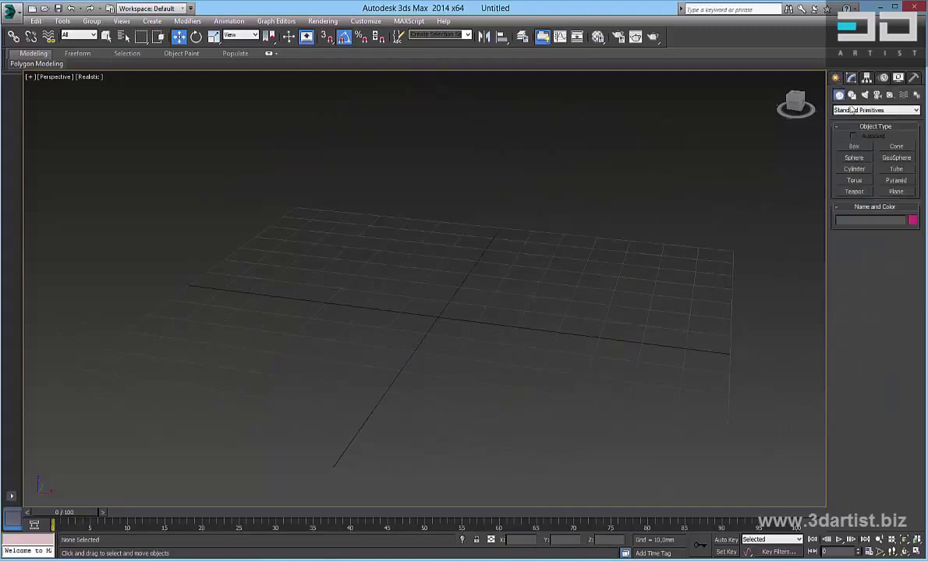
left_click(855, 147)
left_click_drag(265, 253, 605, 454)
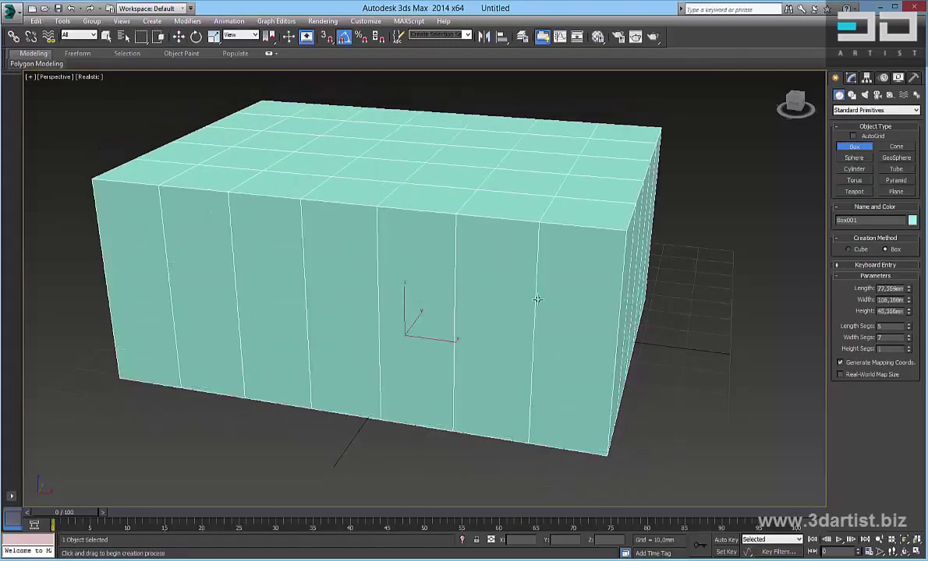
left_click(535, 315)
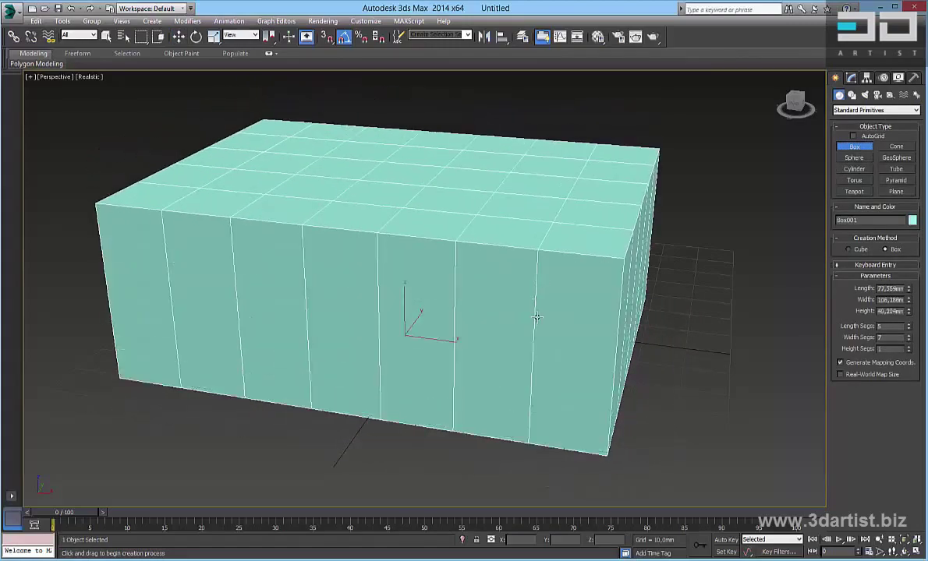
middle_click_drag(584, 310, 669, 311, "alt")
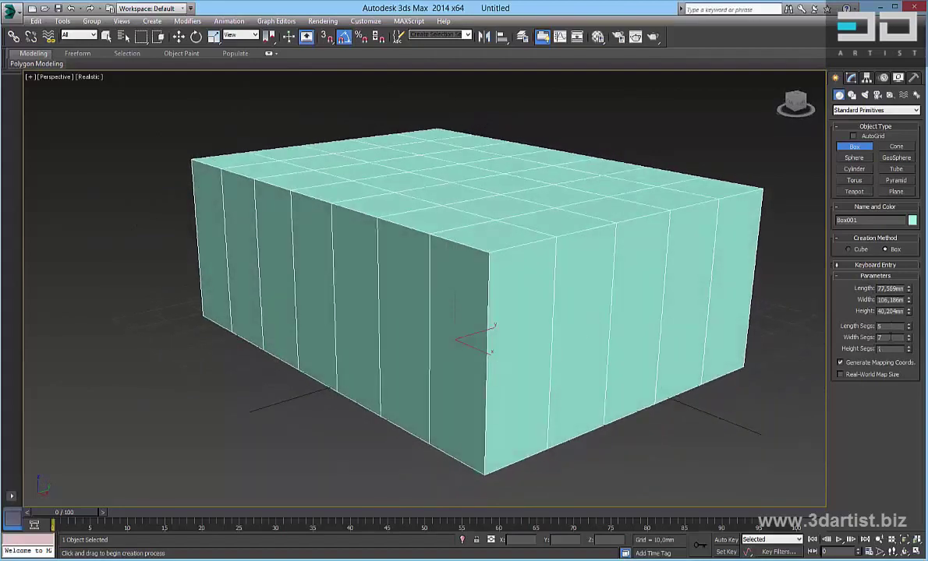
- Set the new box's width segments and height segments to 5
left_click_drag(890, 337, 828, 315)
type("5")
key("Tab")
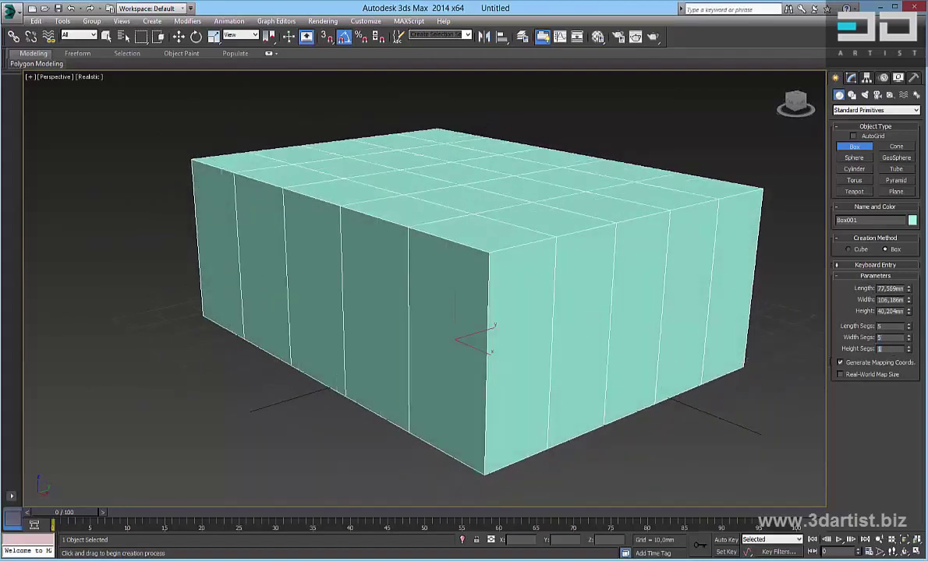
left_click(891, 337)
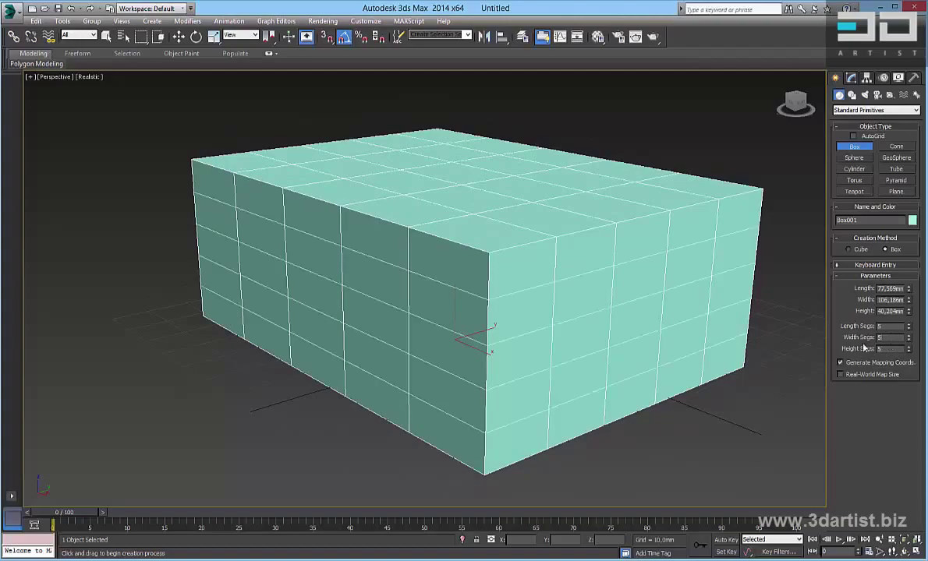
- Apply an FFD 4x4x4 modifier to the box and activate its Control Points sub-object level
middle_click_drag(552, 331, 509, 317, "alt")
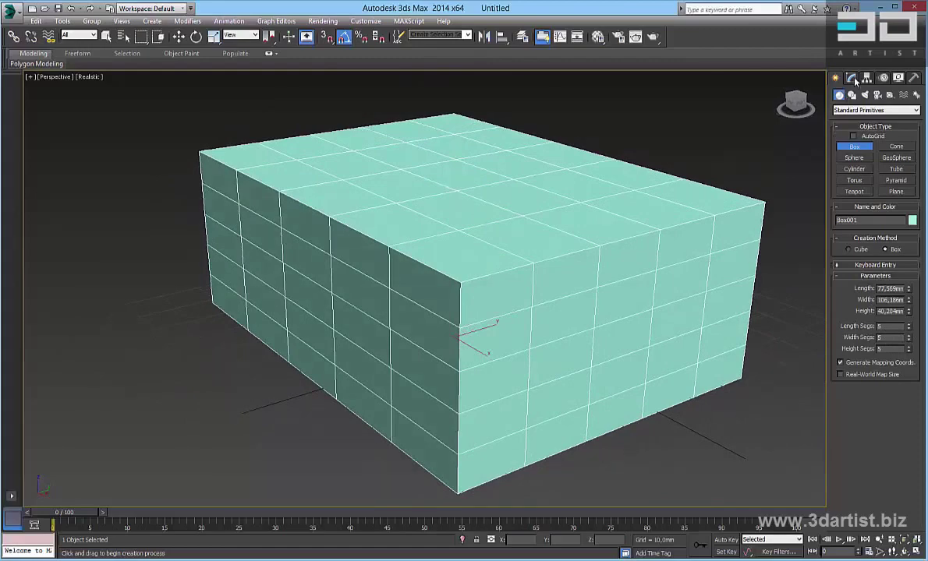
left_click(851, 78)
left_click(915, 108)
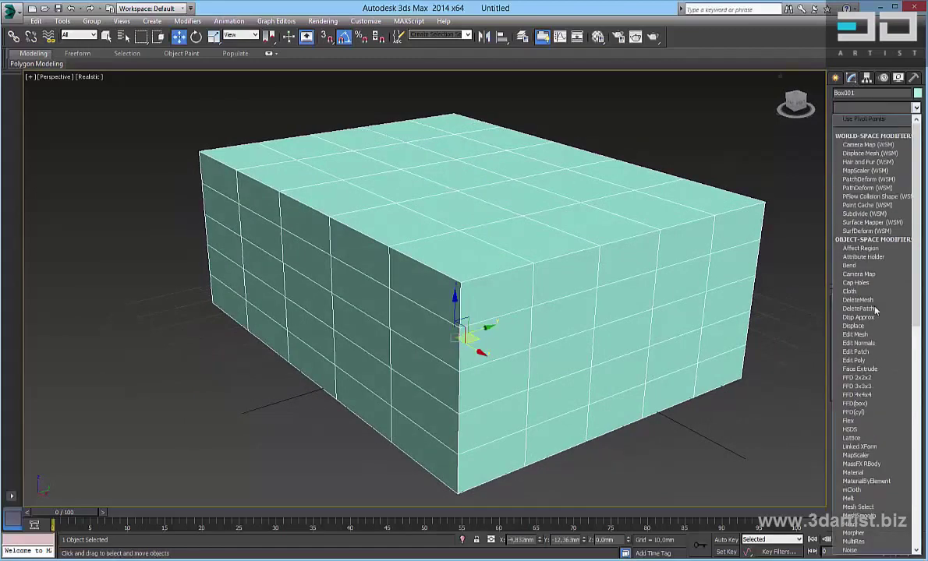
left_click(870, 396)
middle_click_drag(507, 343, 483, 314, "alt")
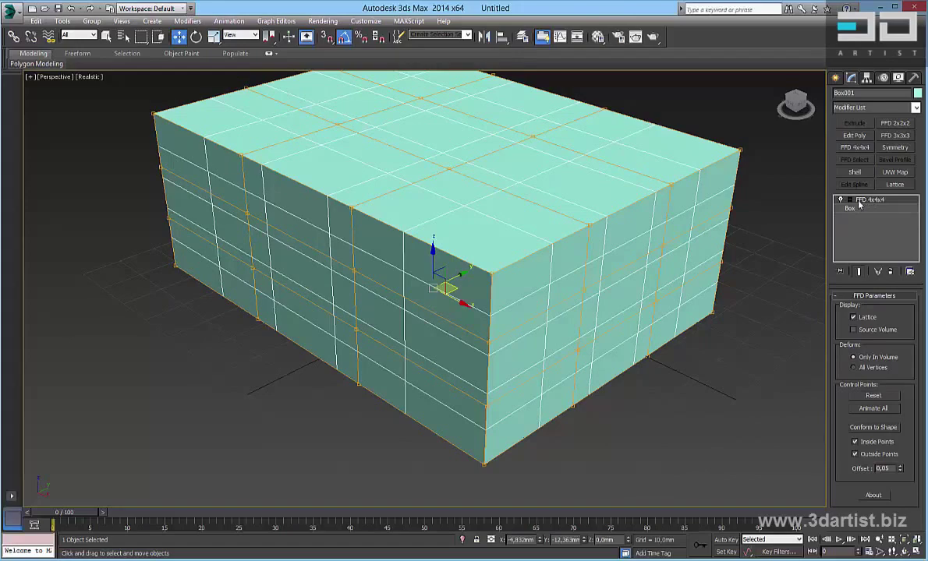
left_click(850, 201)
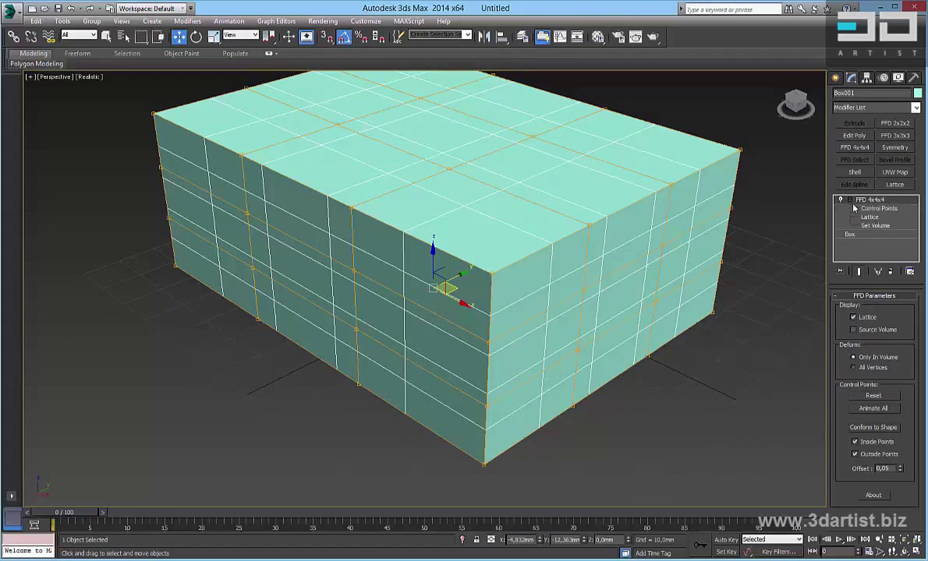
left_click(877, 210)
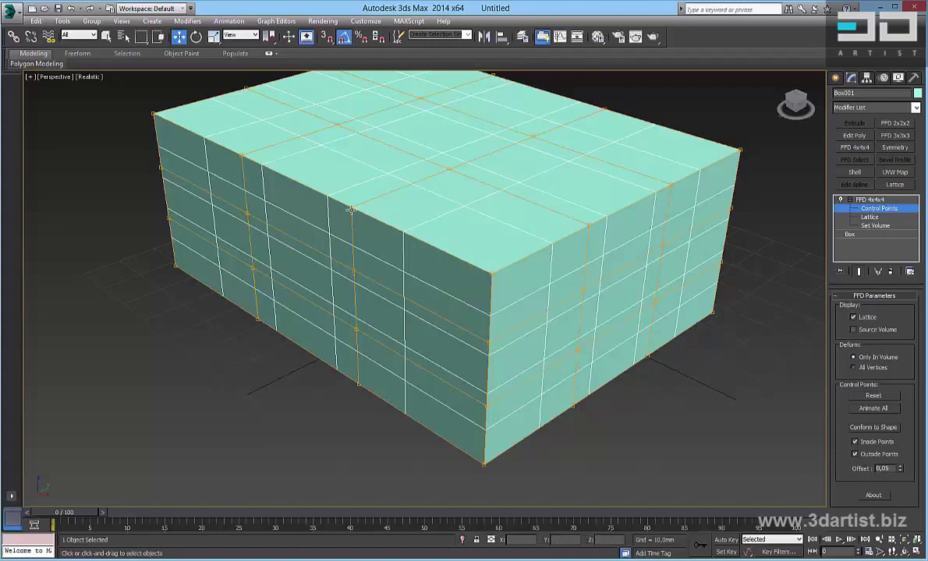
- Pull an upper-middle FFD control point on the box's long side outward and move the adjacent top corner control point inward
left_click(355, 271)
left_click_drag(355, 271, 326, 324)
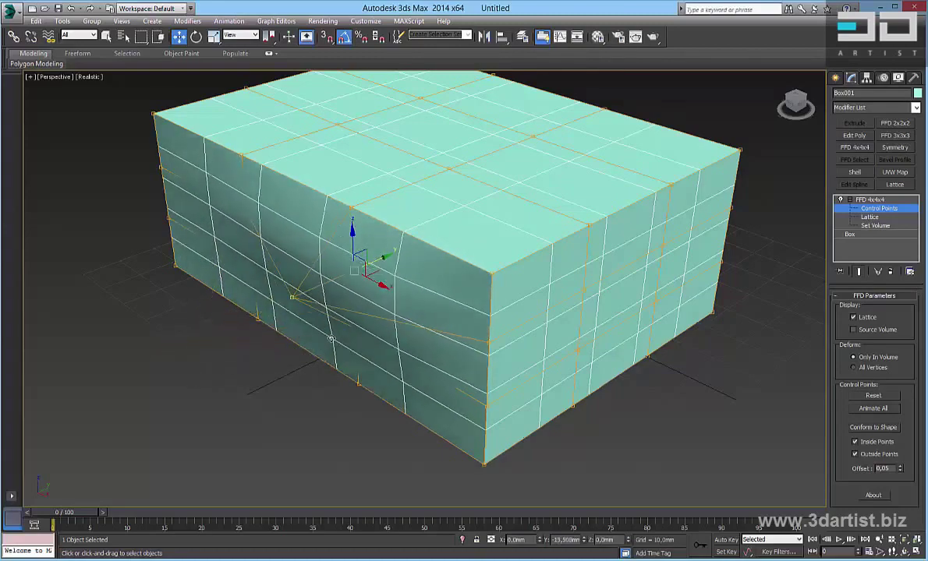
left_click(489, 273)
middle_click_drag(487, 329, 493, 369, "alt")
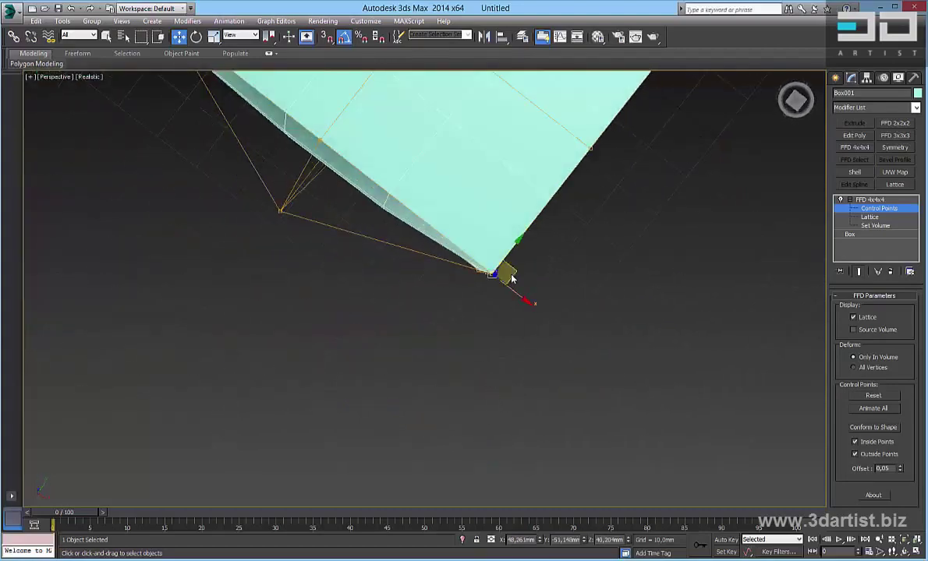
left_click_drag(512, 278, 500, 168)
middle_click_drag(466, 278, 450, 192, "alt")
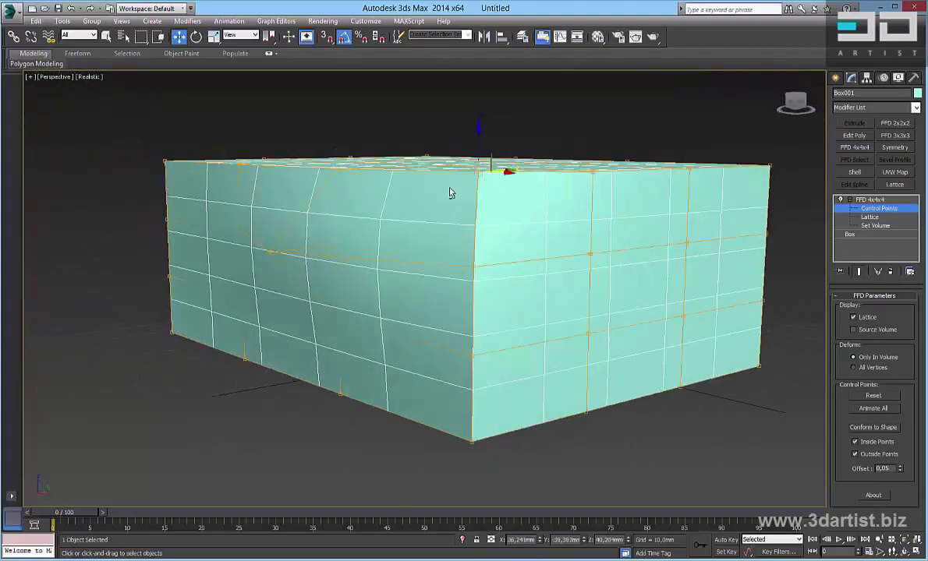
- Move the other top corner control point at the same end of the box inward along its length
scroll(426, 262, "down", 5)
middle_click_drag(425, 240, 509, 355, "alt")
left_click(517, 336)
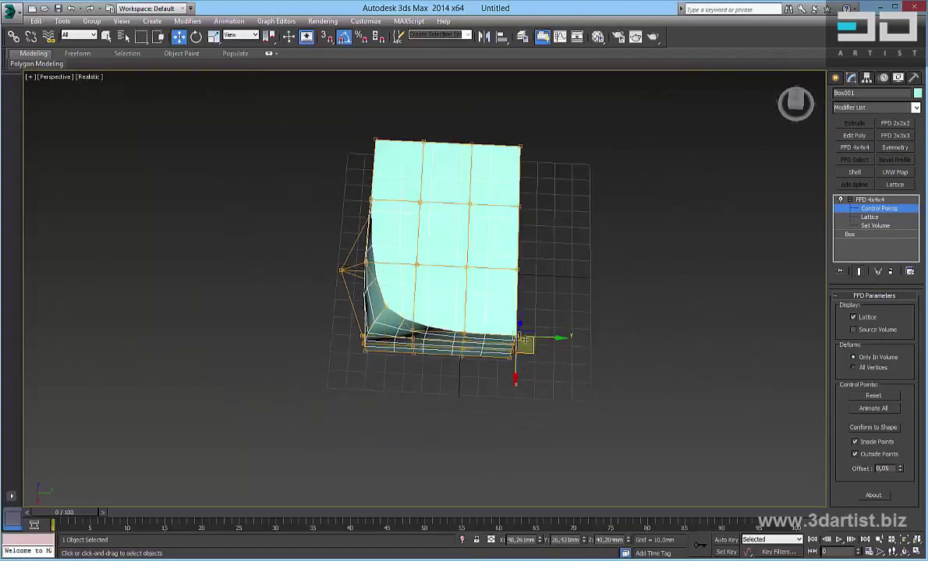
left_click_drag(525, 339, 523, 302)
- Pull an upper-middle control point and a bottom-edge control point on the opposite long side outward
middle_click_drag(507, 336, 545, 248, "alt")
left_click_drag(568, 202, 594, 260)
left_click(512, 267)
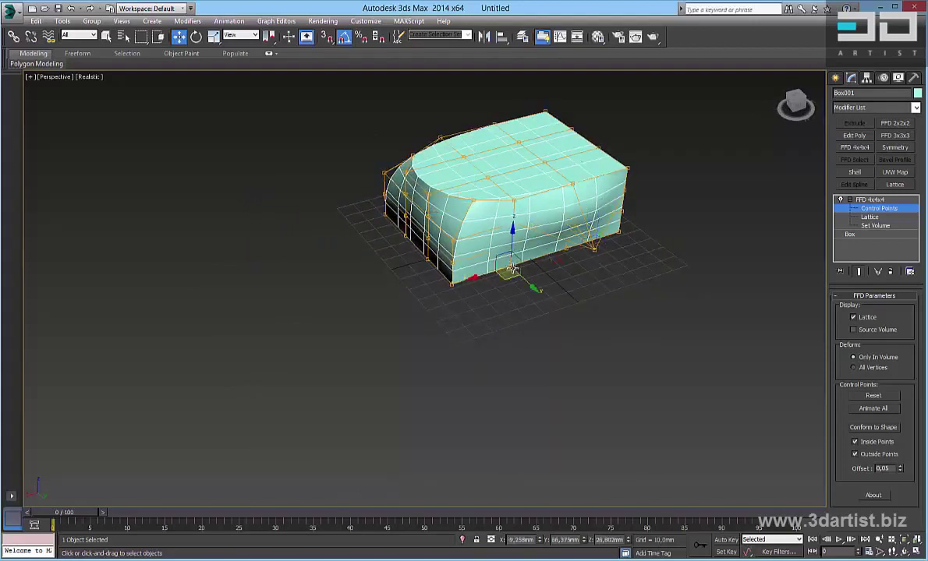
left_click_drag(508, 283, 519, 321)
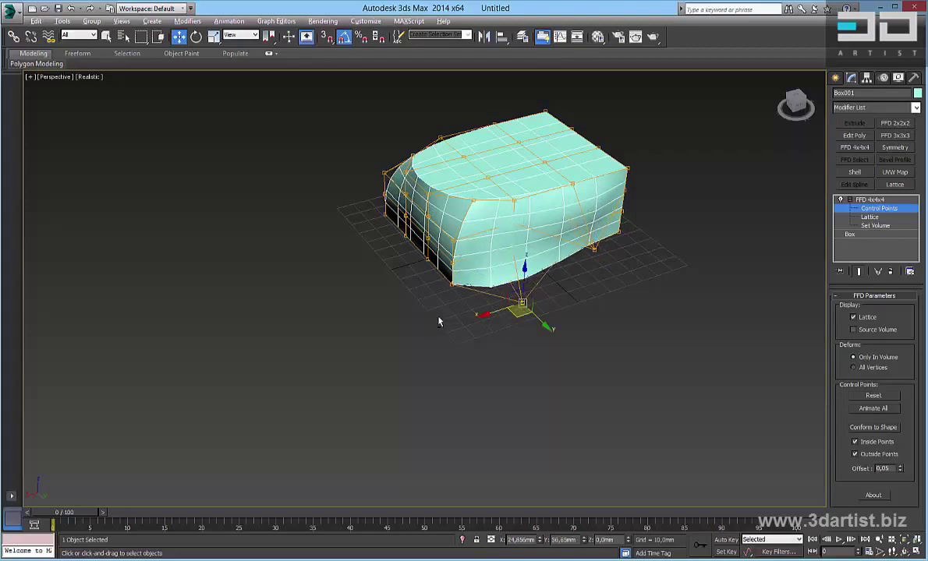
- Pull a bottom-edge control point outward on the first long side and shift the top corner control point at the square end
middle_click_drag(439, 321, 534, 320, "alt")
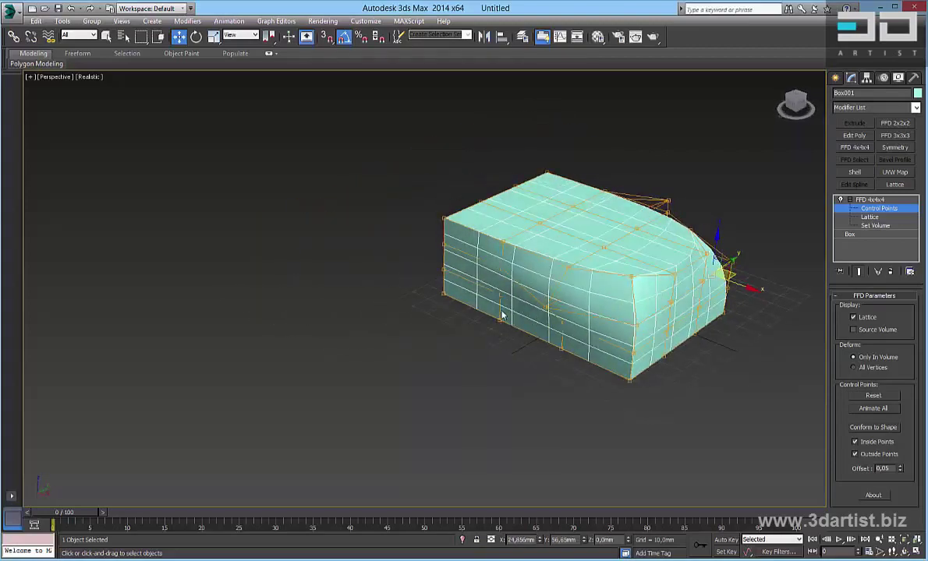
left_click(499, 320)
left_click_drag(518, 320, 485, 359)
middle_click_drag(412, 333, 462, 321, "alt")
left_click(325, 270)
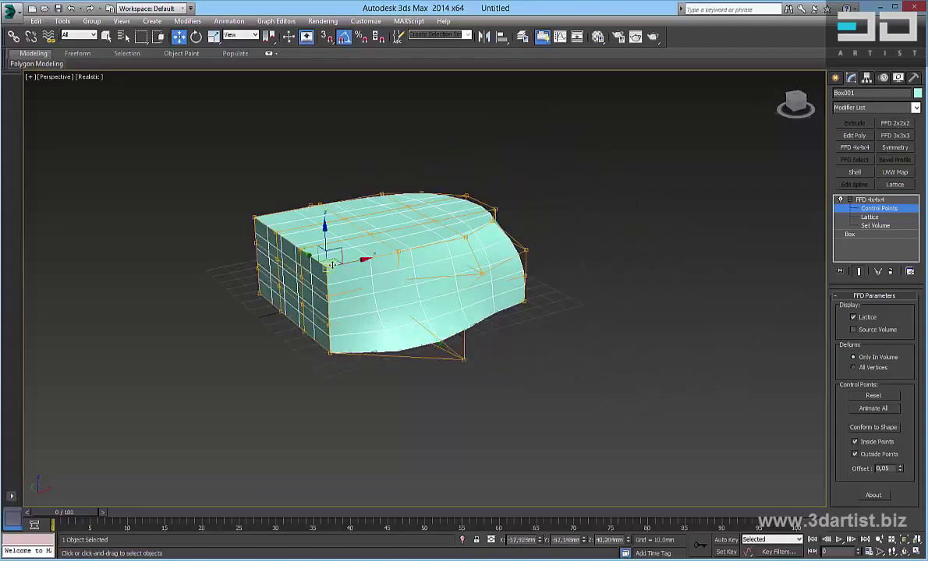
mouse_move(335, 262)
left_mouse_down()
mouse_move(337, 230)
mouse_move(335, 242)
left_mouse_up()
- Lower an inner control point on the box's top face along Z to dent the surface, and deselect it
middle_click_drag(472, 302, 434, 299, "alt")
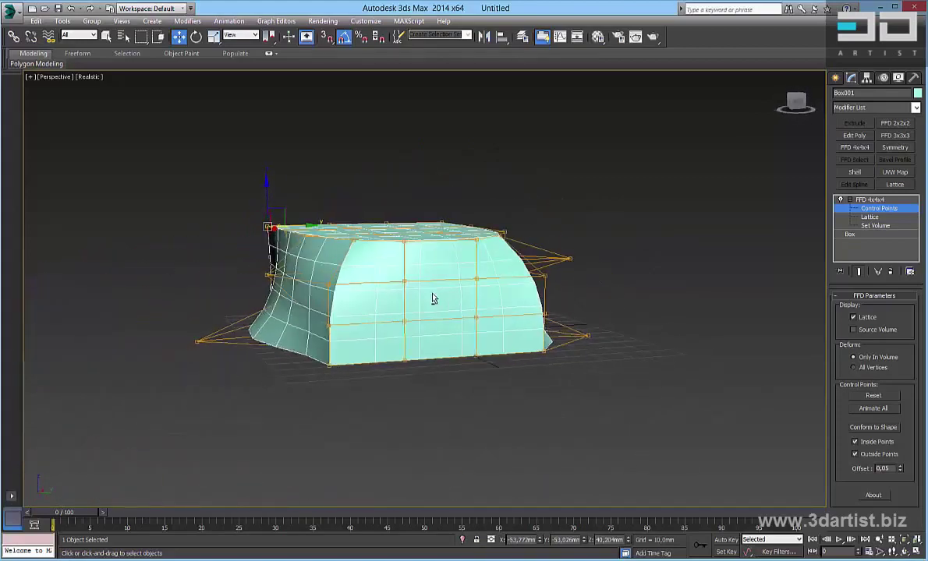
left_click(688, 228)
middle_click_drag(463, 261, 405, 225, "alt")
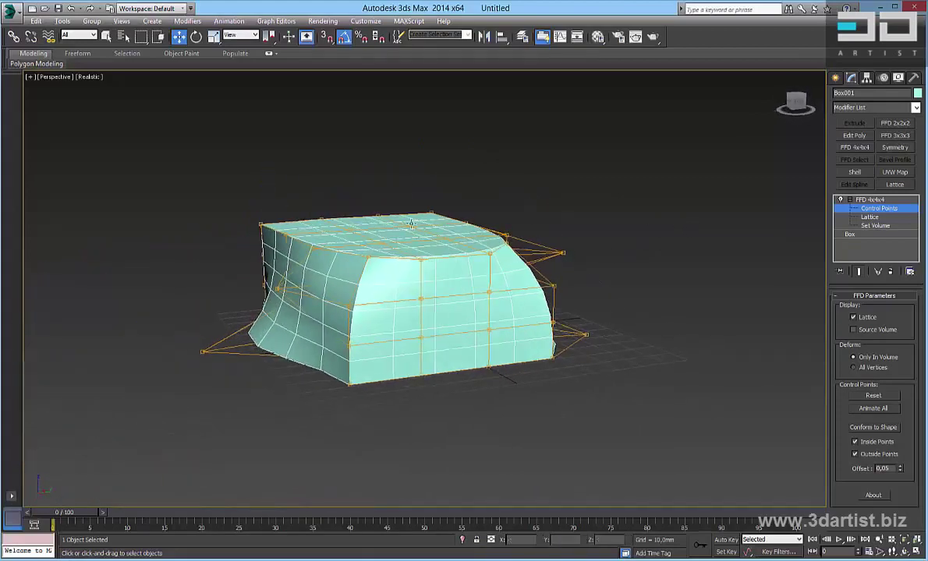
left_click(411, 225)
left_click_drag(409, 198, 409, 262)
left_click(544, 168)
middle_click_drag(452, 234, 459, 275, "alt")
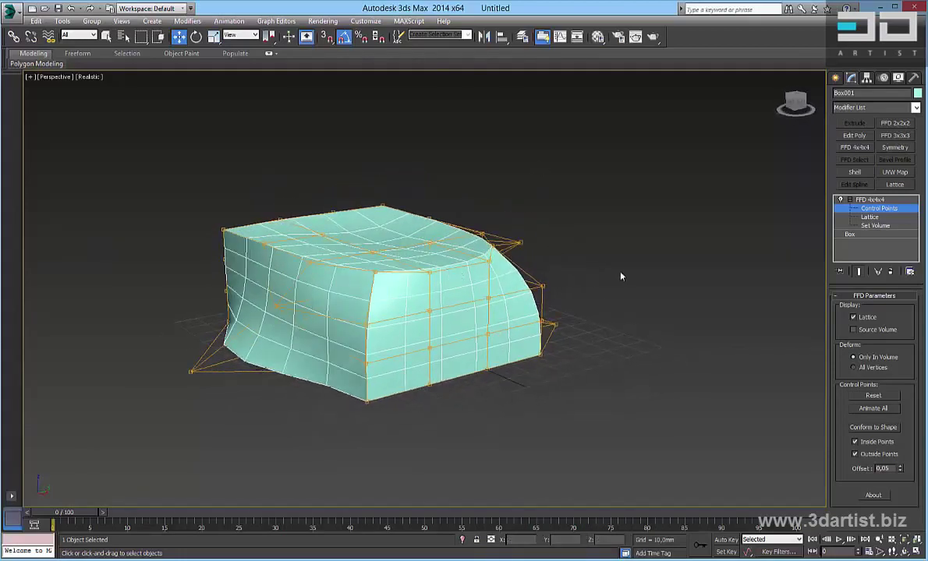
- Create a sphere with a radius of about 65 mm beside the deformed box and move it farther away along Y
left_click(836, 77)
middle_click_drag(631, 242, 573, 274, "alt")
middle_click_drag(740, 270, 557, 226)
middle_click_drag(433, 242, 491, 269, "alt")
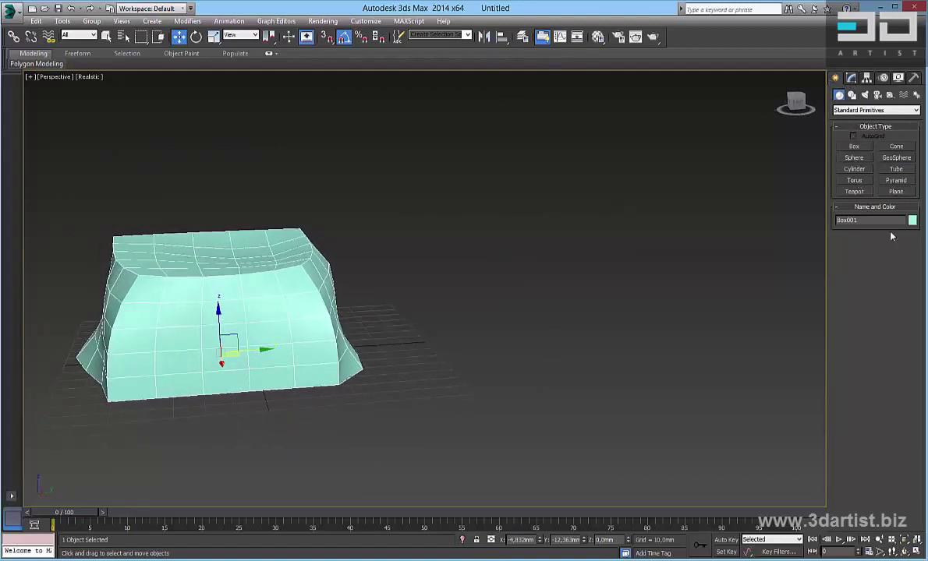
left_click(854, 158)
left_click_drag(549, 331, 589, 366)
middle_click_drag(590, 366, 509, 308)
key("w")
left_click_drag(504, 281, 593, 276)
middle_click_drag(592, 276, 620, 292, "alt")
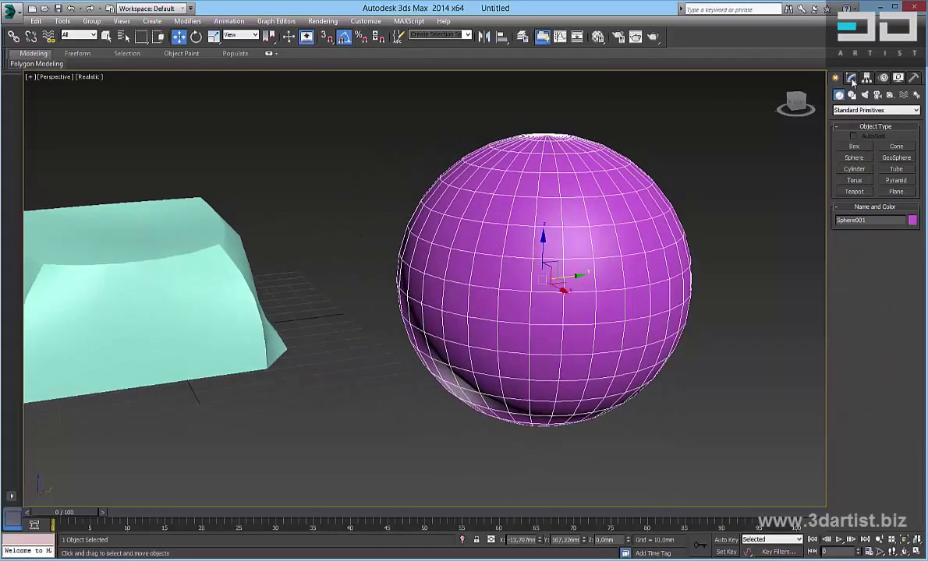
- Set the sphere's Hemisphere value to 0.5 to cut it into a dome
left_click(851, 78)
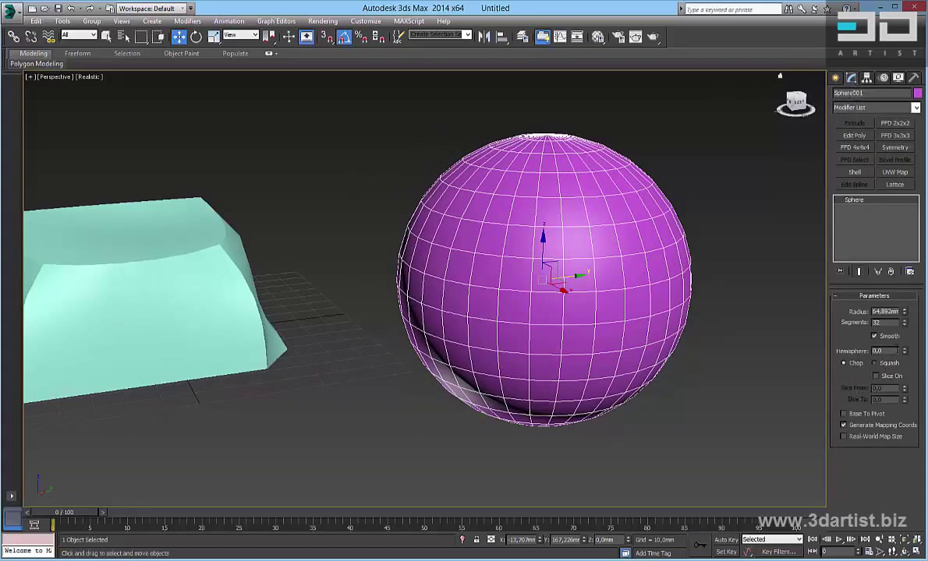
left_click_drag(904, 352, 919, 295)
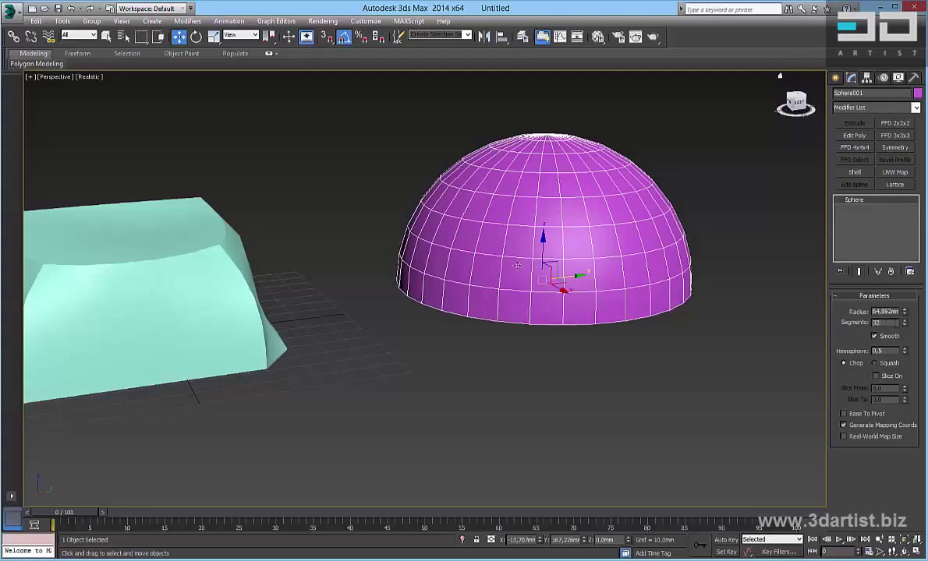
middle_click_drag(481, 247, 464, 296, "alt")
- Apply a Lattice modifier to the hemisphere
left_click(877, 107)
scroll(865, 273, "up", 3)
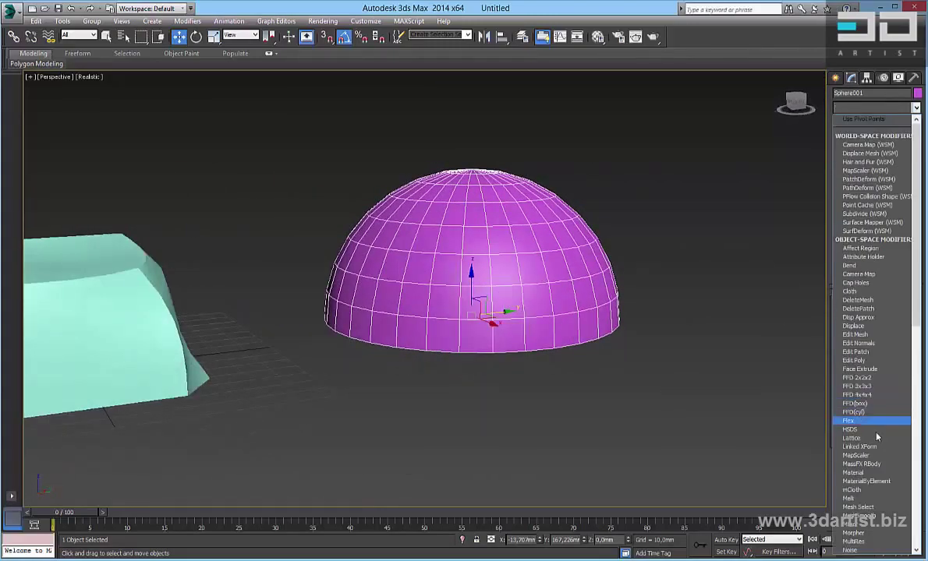
left_click(861, 439)
- Examine the lattice dome's struts and joints up close and review the Lattice modifier's parameters
scroll(523, 192, "up", 10)
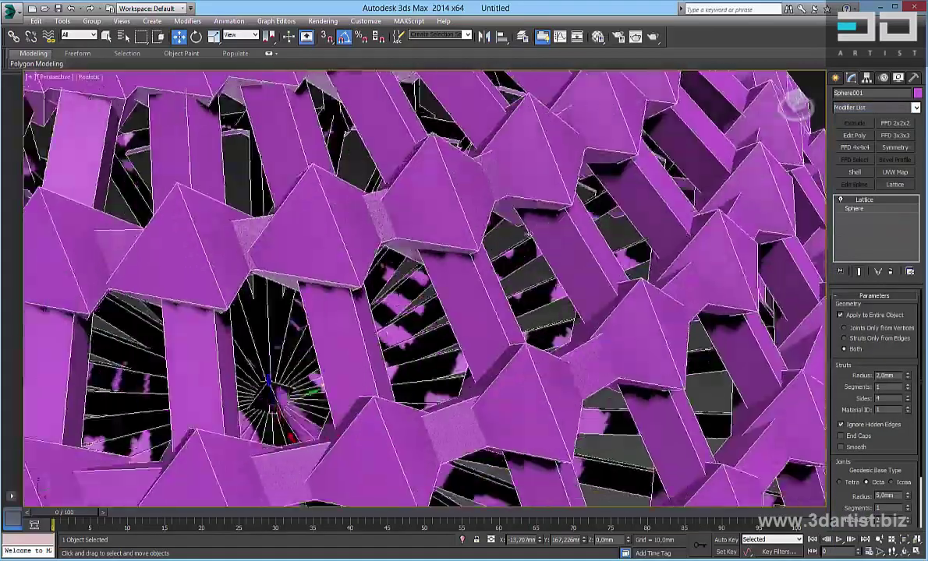
middle_click_drag(529, 234, 418, 221, "alt")
scroll(419, 221, "down", 10)
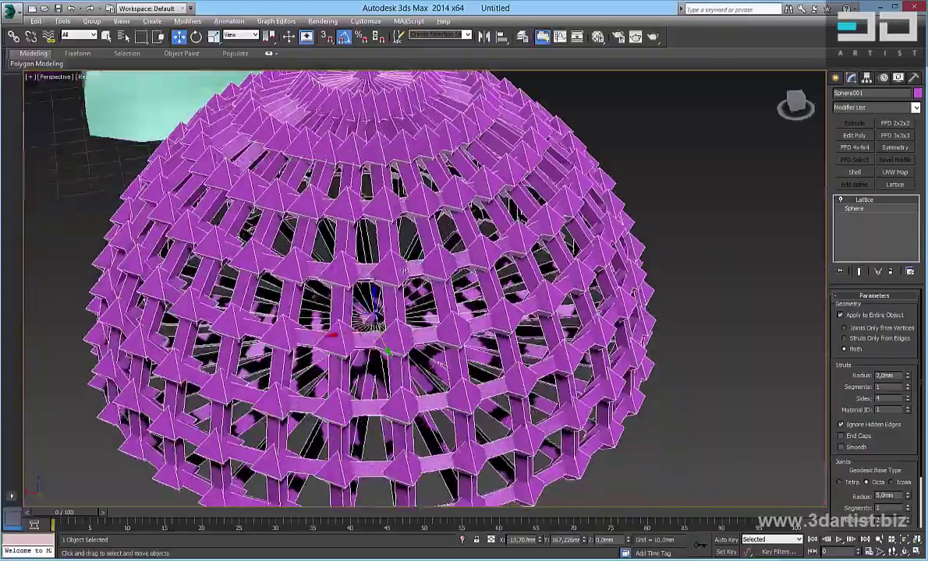
middle_click_drag(404, 271, 441, 191, "alt")
scroll(400, 231, "up", 3)
scroll(468, 218, "down", 4)
middle_click_drag(499, 257, 540, 236, "alt")
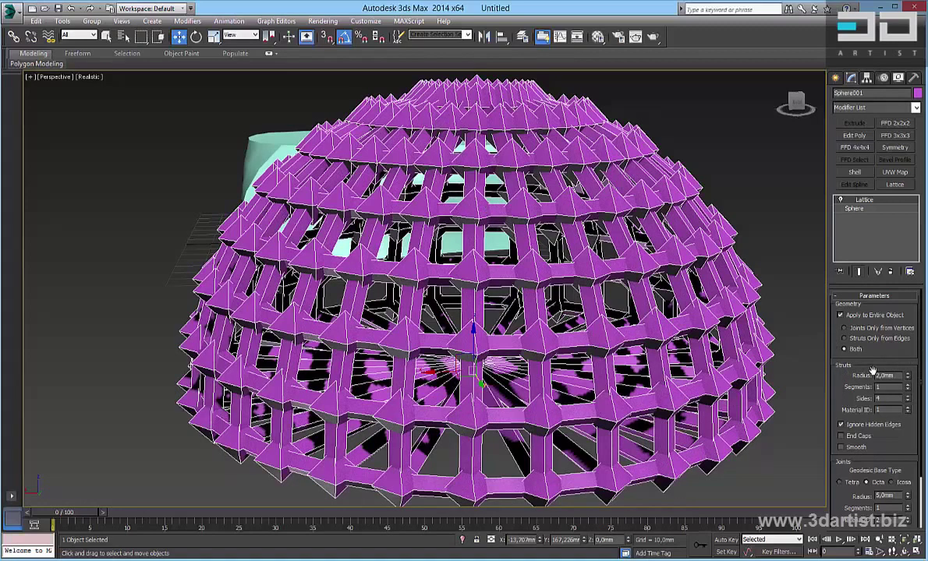
scroll(848, 332, "down", 3)
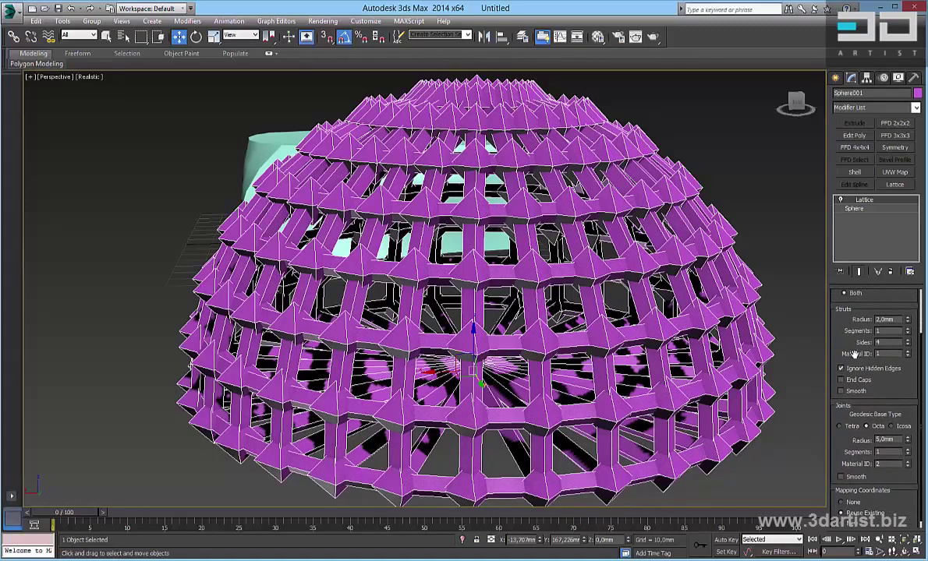
scroll(854, 353, "up", 3)
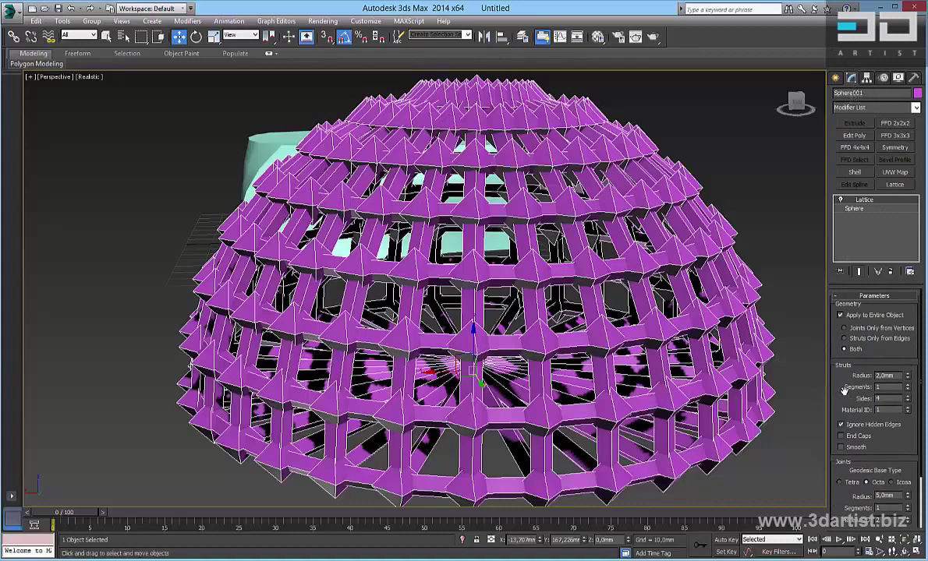
scroll(843, 390, "down", 2)
scroll(858, 382, "up", 2)
- Set the lattice struts radius to 1.0 mm and the joints radius to 2.5 mm
left_click_drag(908, 380, 889, 365)
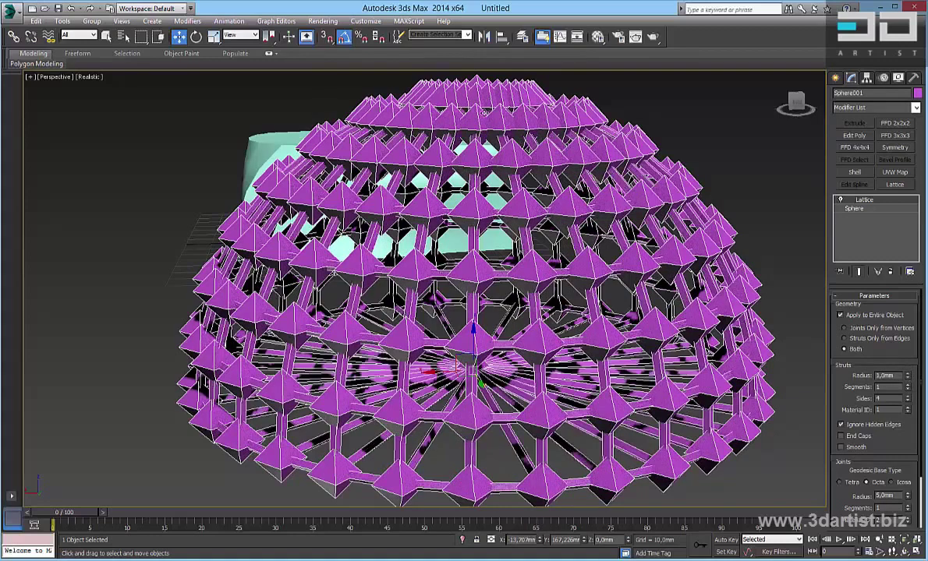
scroll(891, 394, "down", 3)
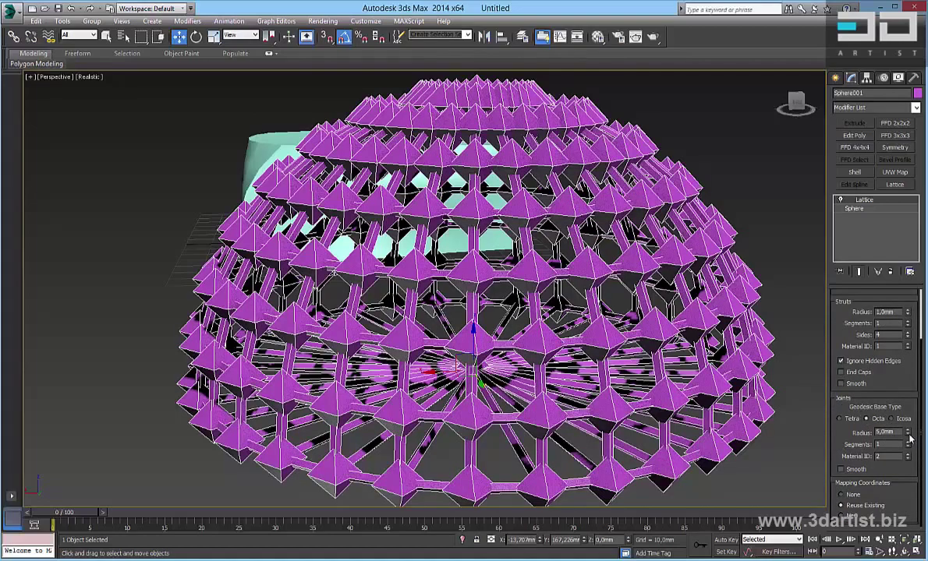
left_click_drag(908, 437, 909, 437)
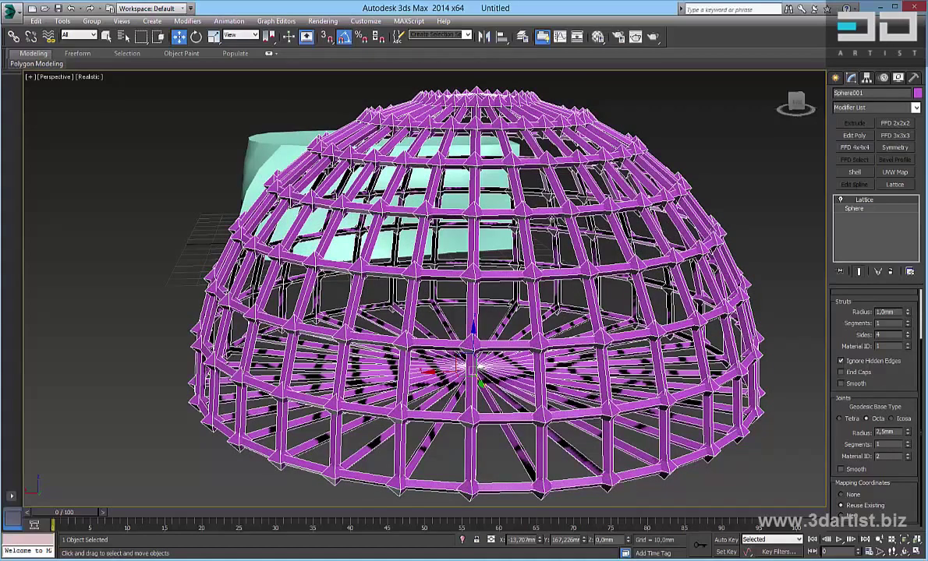
- Try the Tetra and Octa geodesic base types for the lattice joints and settle on Icosa
left_click(847, 420)
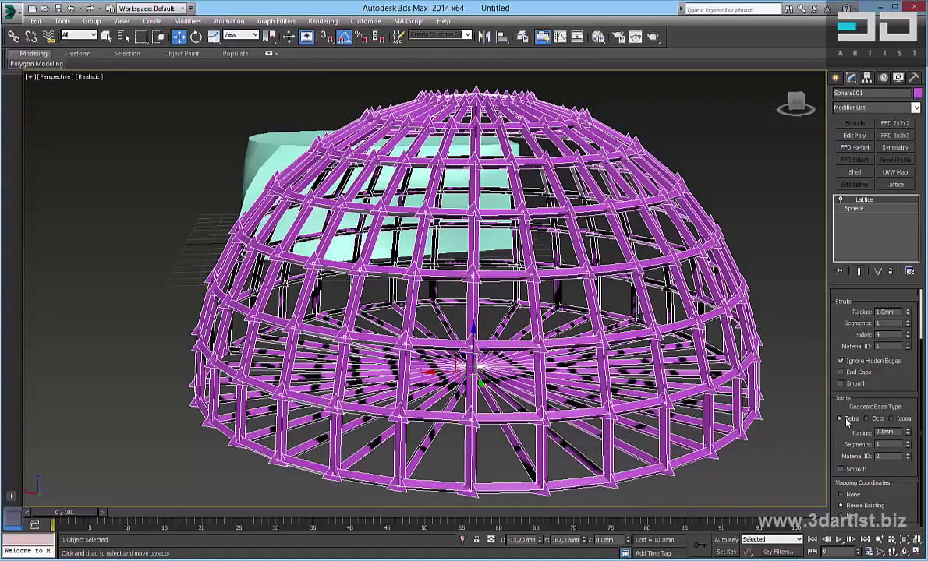
scroll(488, 236, "up", 5)
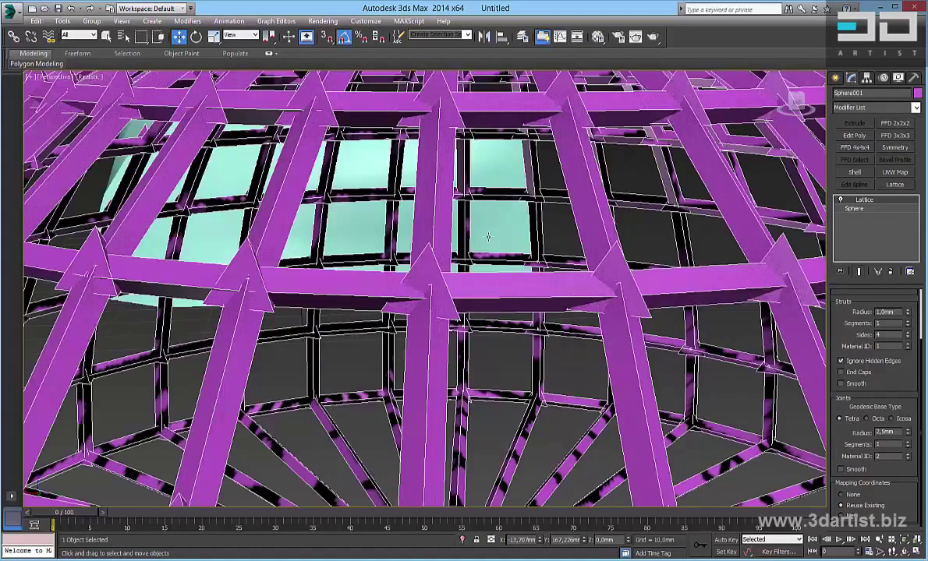
left_click(878, 420)
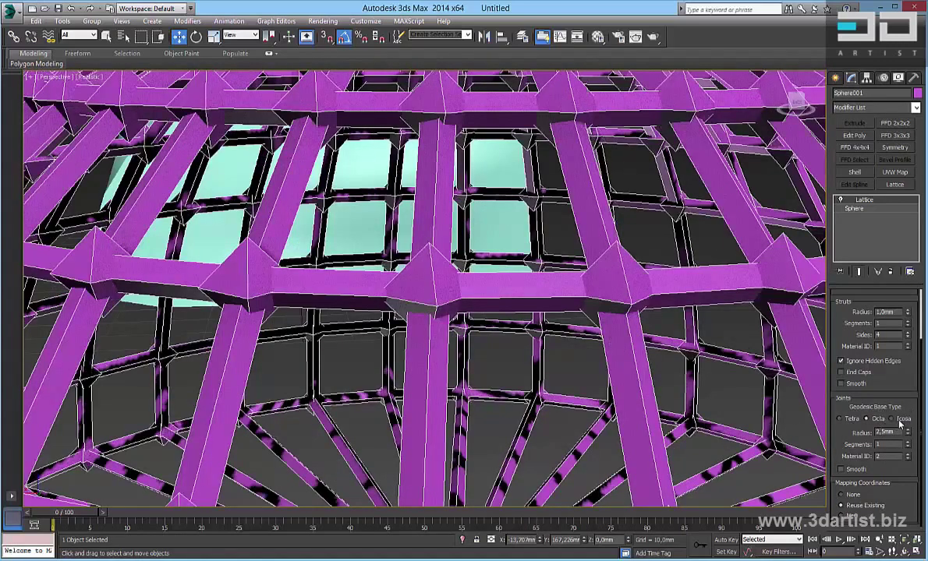
left_click(898, 419)
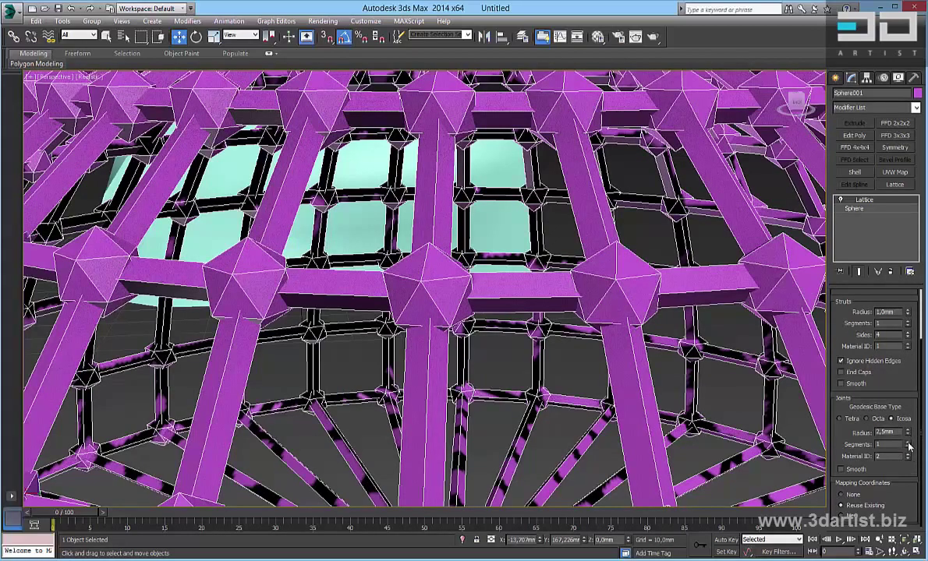
- Try the lattice joints with 4 segments, stepping the count back down to 1
left_click(908, 444)
left_click(908, 444)
left_click(907, 443)
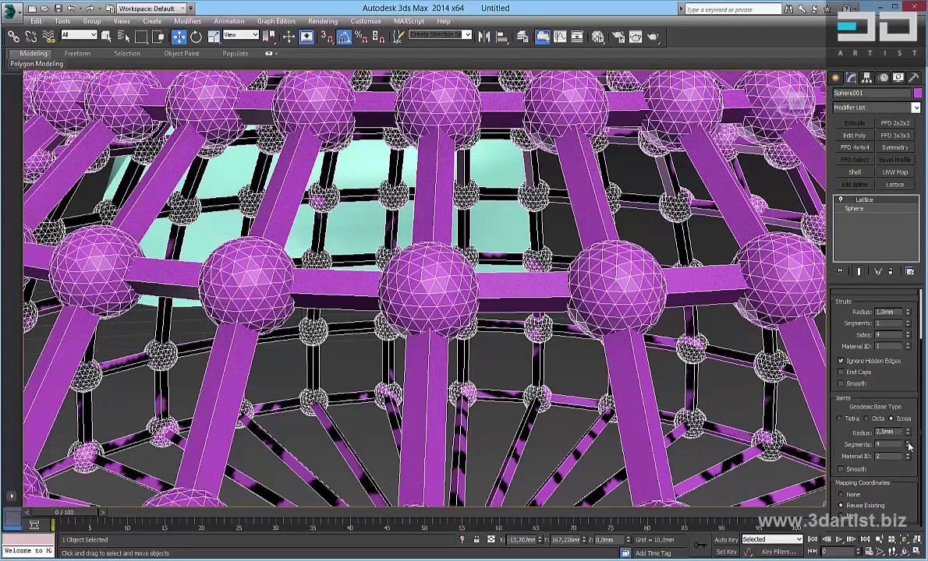
left_click(907, 447)
middle_click_drag(699, 311, 569, 311, "alt")
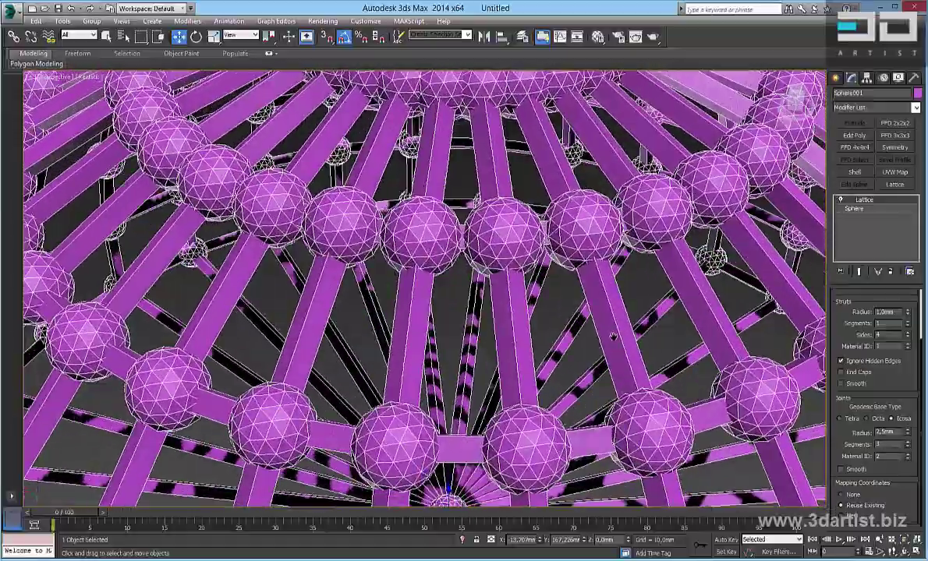
left_click(908, 448)
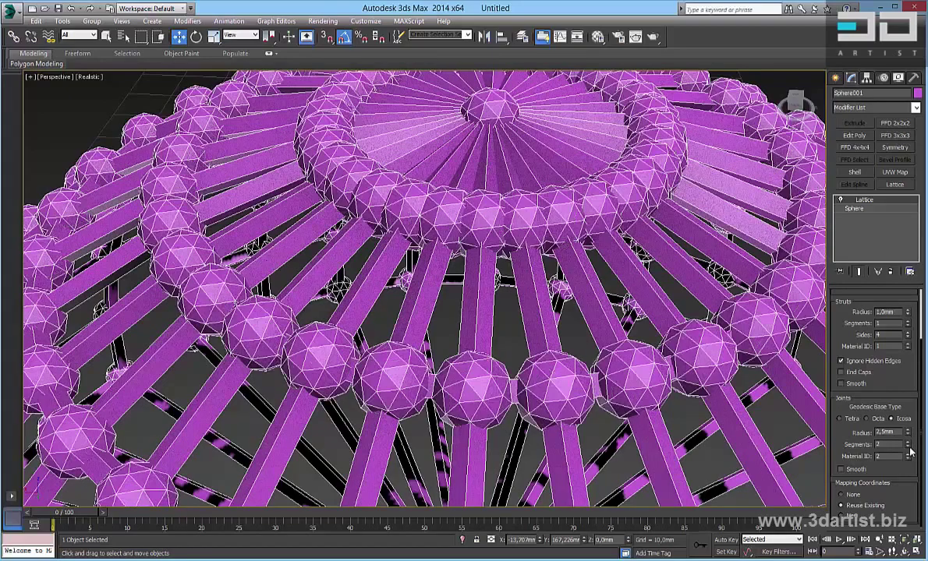
left_click(908, 447)
middle_click_drag(612, 391, 604, 372, "alt")
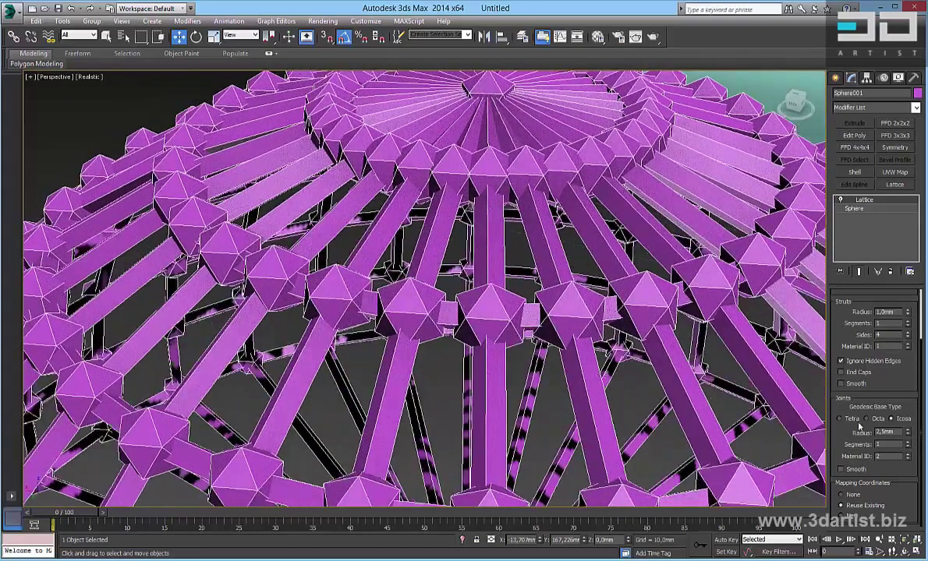
- Reduce the lattice joints radius to 1.5 mm and deselect the dome
left_click(908, 435)
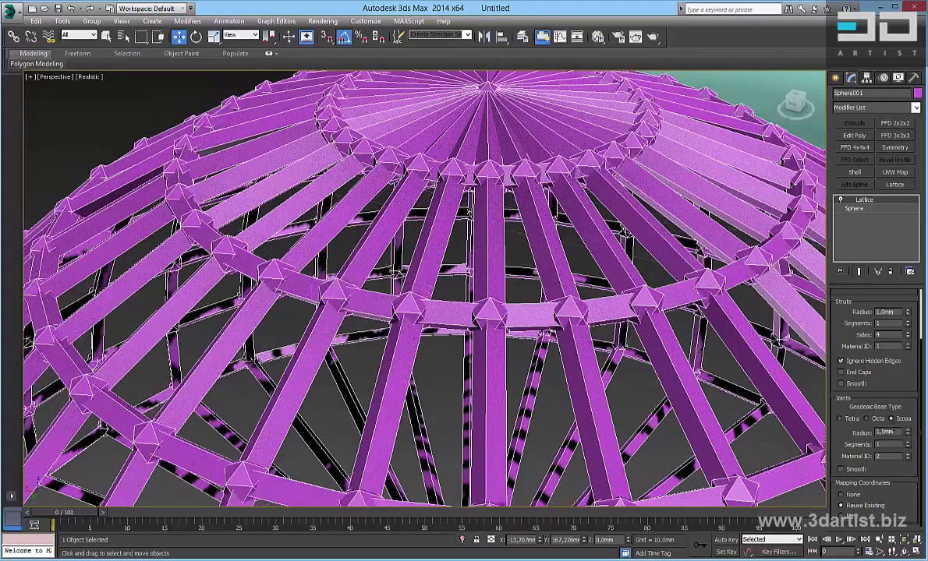
scroll(531, 251, "down", 8)
middle_click_drag(558, 347, 701, 328, "alt")
scroll(706, 331, "up", 1)
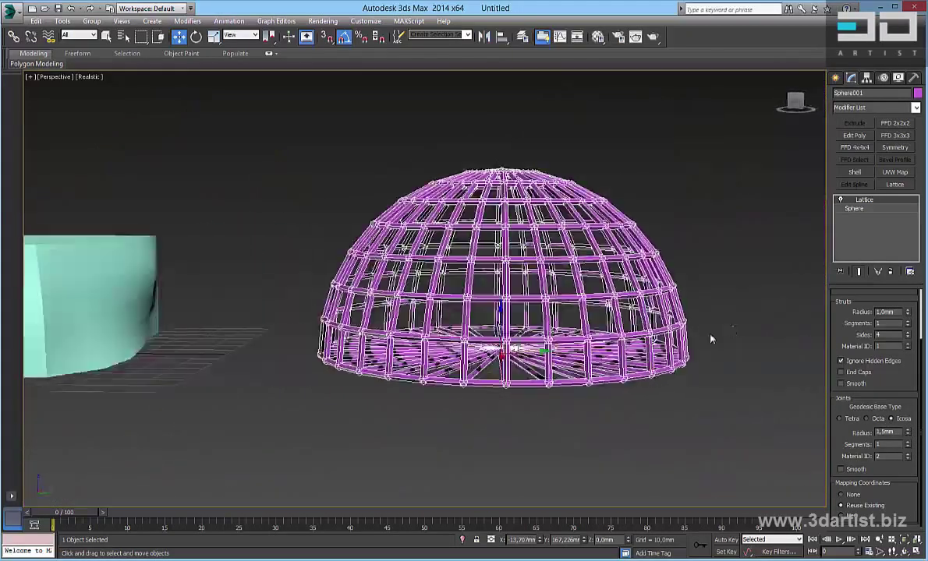
left_click(711, 339)
mouse_move(608, 300)
middle_mouse_down("alt")
mouse_move(650, 296)
mouse_move(636, 335)
mouse_move(619, 286)
mouse_move(604, 298)
middle_mouse_up("alt")
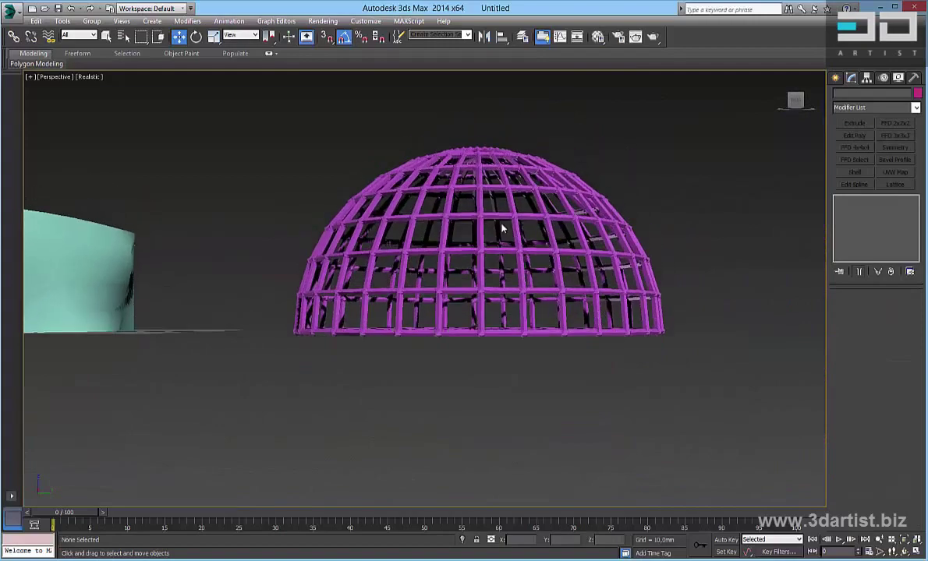
- Create a box beside the dome, about 158 mm long, 200 mm wide and 219 mm high
left_click(516, 234)
left_click(676, 265)
middle_click_drag(676, 265, 574, 237, "alt")
left_click(835, 78)
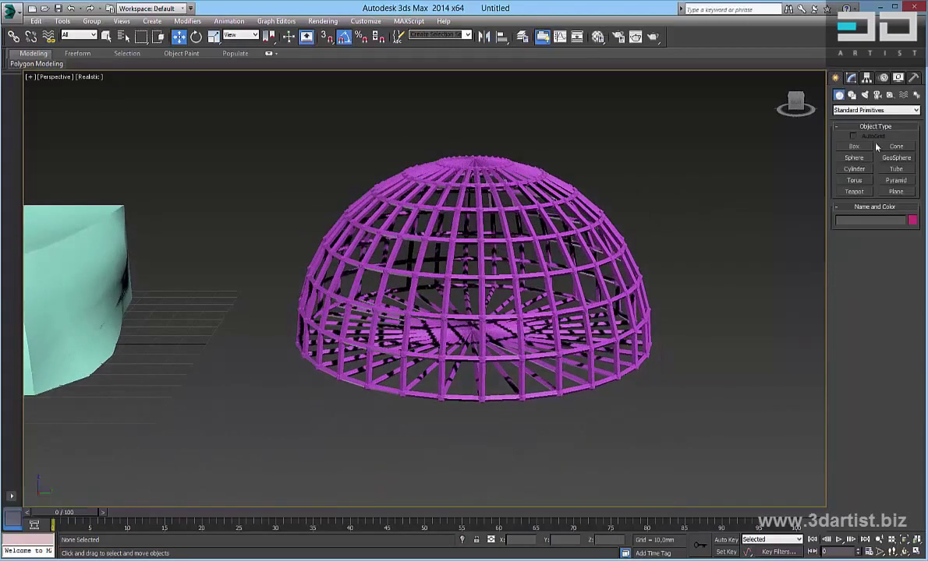
left_click(861, 150)
middle_click_drag(675, 250, 472, 298)
scroll(480, 315, "down", 3)
middle_click_drag(574, 354, 550, 360)
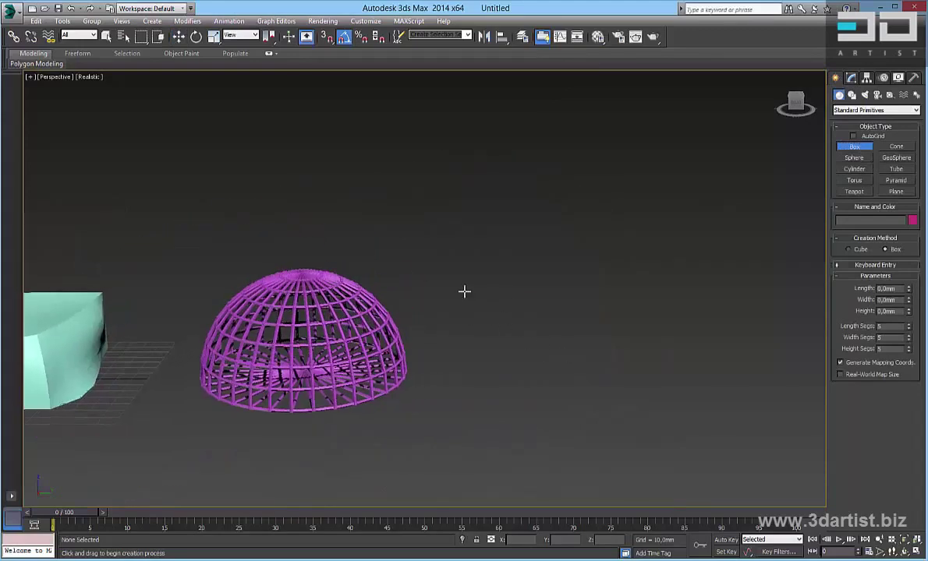
mouse_move(457, 287)
left_mouse_down()
mouse_move(705, 399)
mouse_move(710, 373)
left_mouse_up()
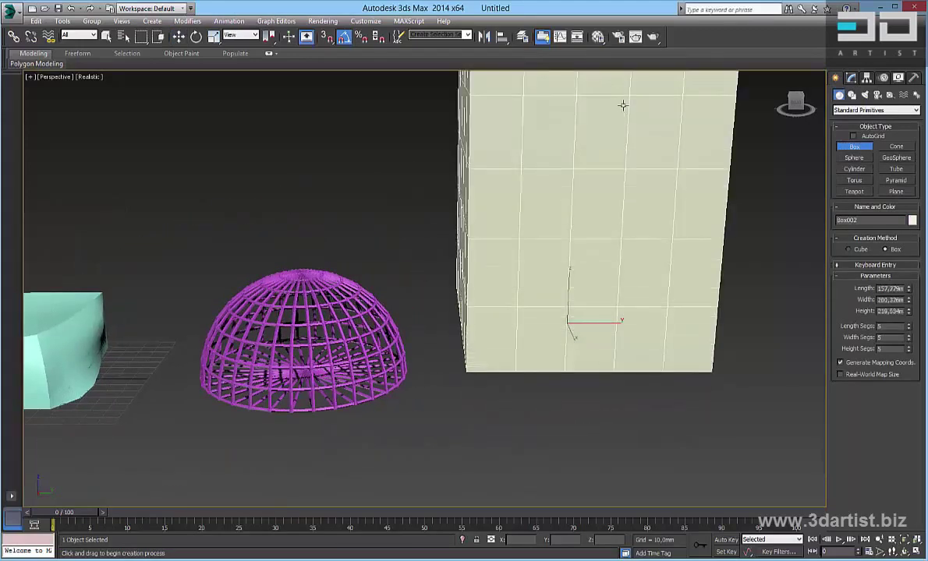
left_click(623, 105)
- Raise the box's height to about 598 mm and set its segments to 9 length, 9 width and 11 height
middle_click_drag(614, 203, 592, 367)
left_click_drag(908, 311, 855, 249)
left_click(908, 347)
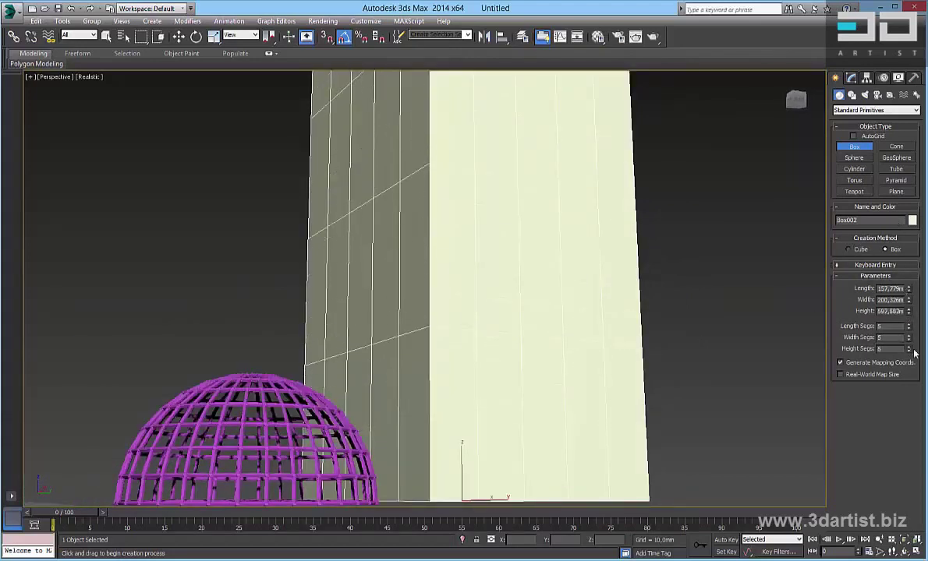
left_click_drag(911, 352, 910, 335)
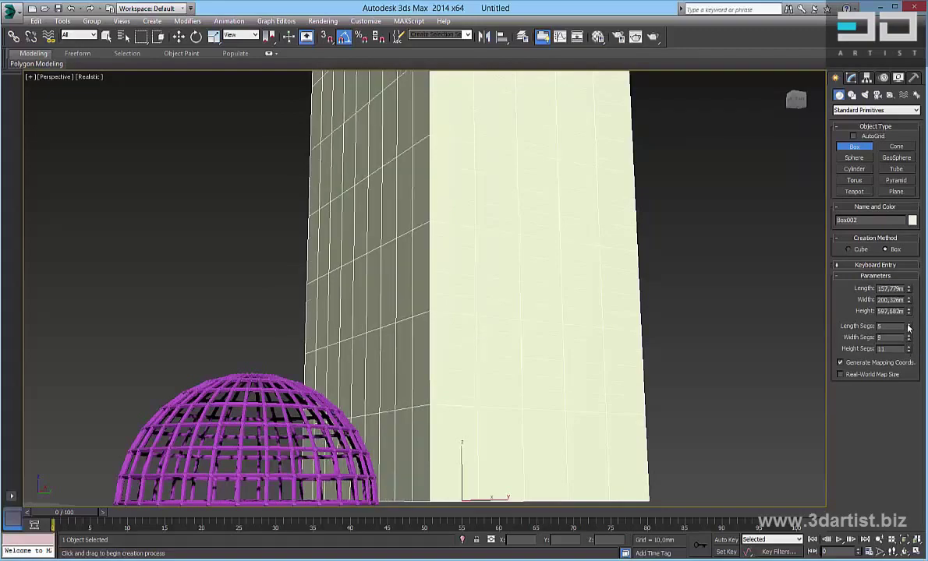
middle_click_drag(663, 195, 570, 389)
scroll(585, 316, "down", 4)
middle_click_drag(565, 325, 600, 312, "alt")
middle_click_drag(600, 312, 522, 299)
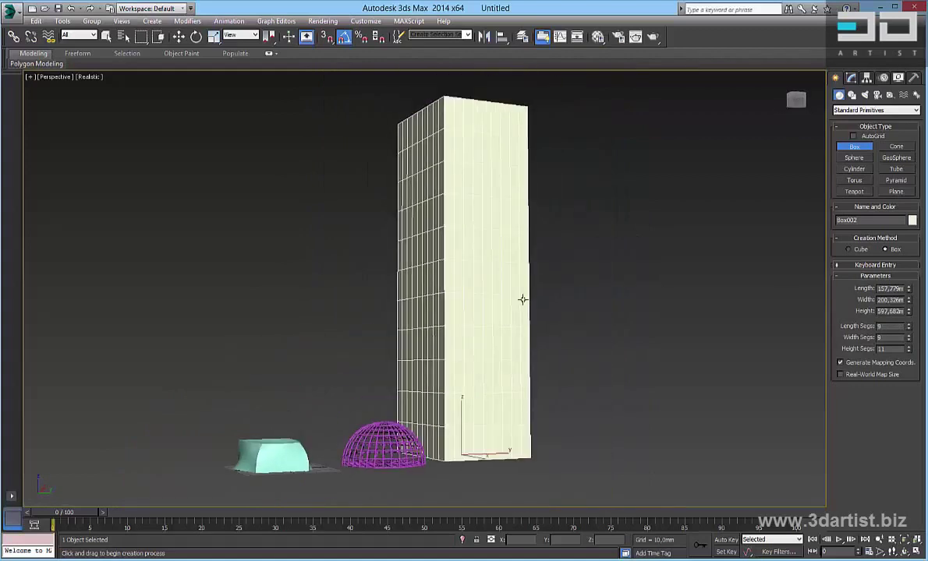
- Apply the Lattice modifier to the tall box
left_click(850, 77)
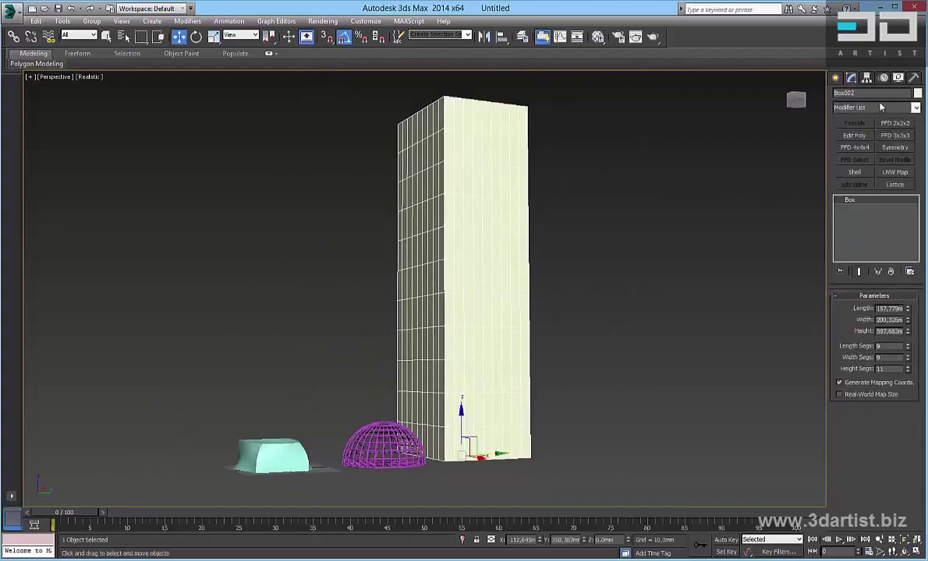
left_click(881, 108)
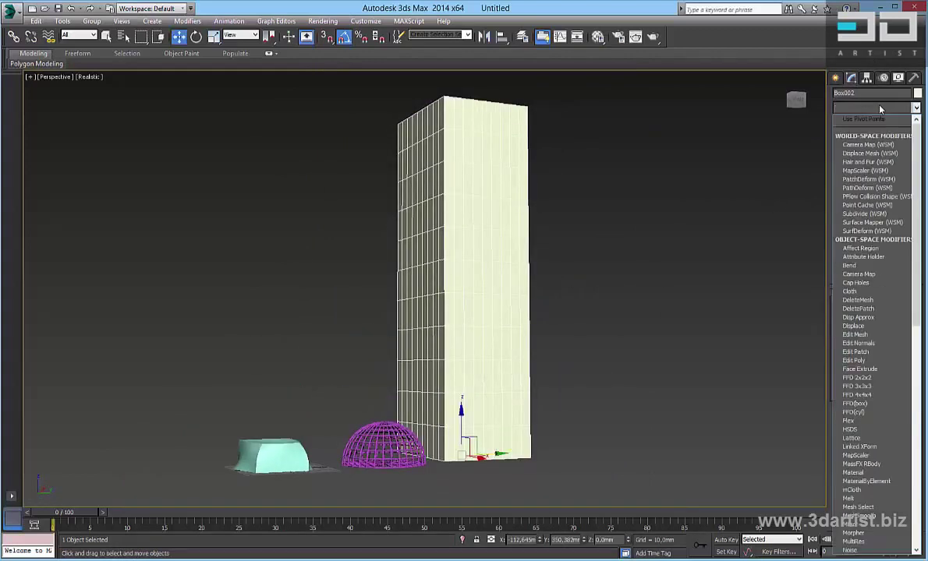
left_click(855, 438)
scroll(474, 252, "up", 3)
middle_click_drag(457, 207, 590, 115)
- Examine the tall lattice frame from several sides, alongside the dome and the deformed box
left_click(432, 205)
middle_click_drag(432, 206, 514, 301, "alt")
middle_click_drag(532, 282, 375, 350, "alt")
left_click(603, 366)
middle_click_drag(603, 366, 366, 375, "alt")
left_click(450, 198)
left_click(359, 354)
mouse_move(555, 340)
middle_mouse_down("alt")
mouse_move(592, 331)
mouse_move(570, 339)
middle_mouse_up("alt")
left_click(506, 254)
left_click(701, 270)
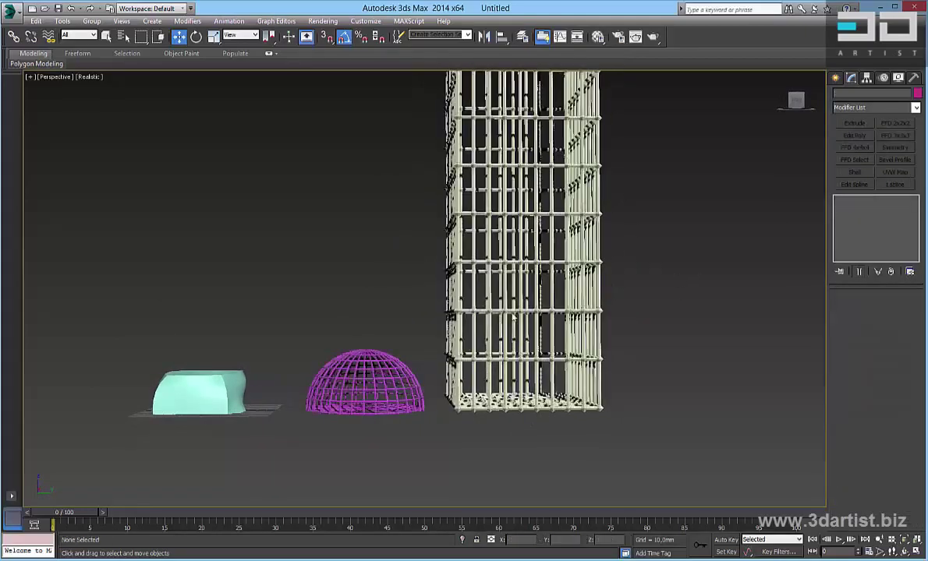
middle_click_drag(406, 290, 483, 302, "alt")
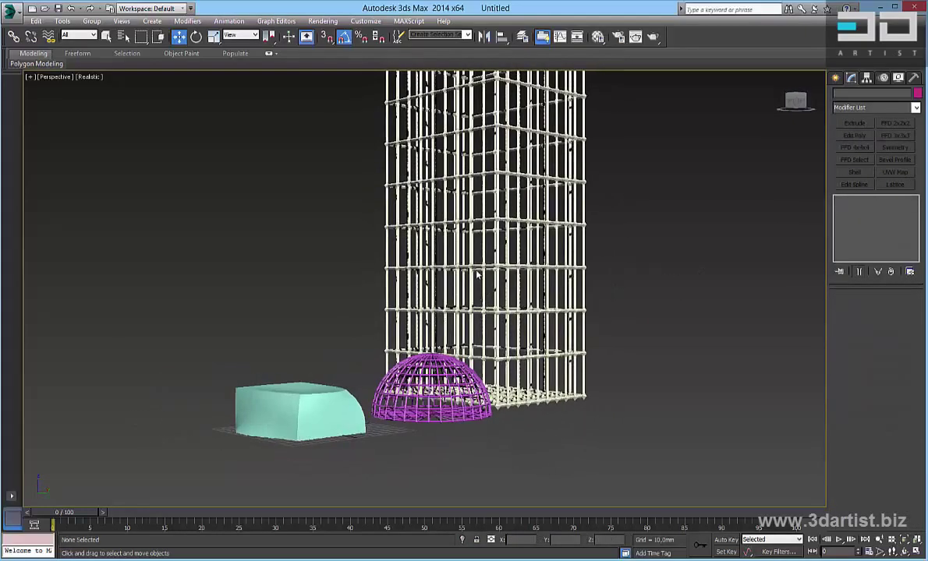
- Create another segmented box in the free space near the FFD-deformed box, about 162 by 264 mm and 121 mm high
middle_click_drag(286, 403, 436, 330, "alt")
left_click(835, 78)
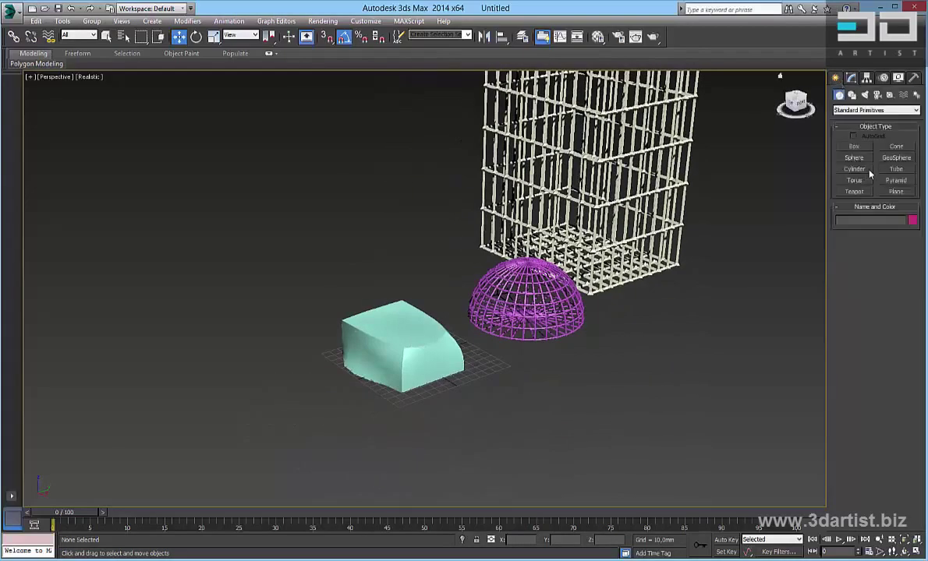
left_click(868, 148)
middle_click_drag(168, 297, 340, 266)
left_click_drag(233, 260, 478, 306)
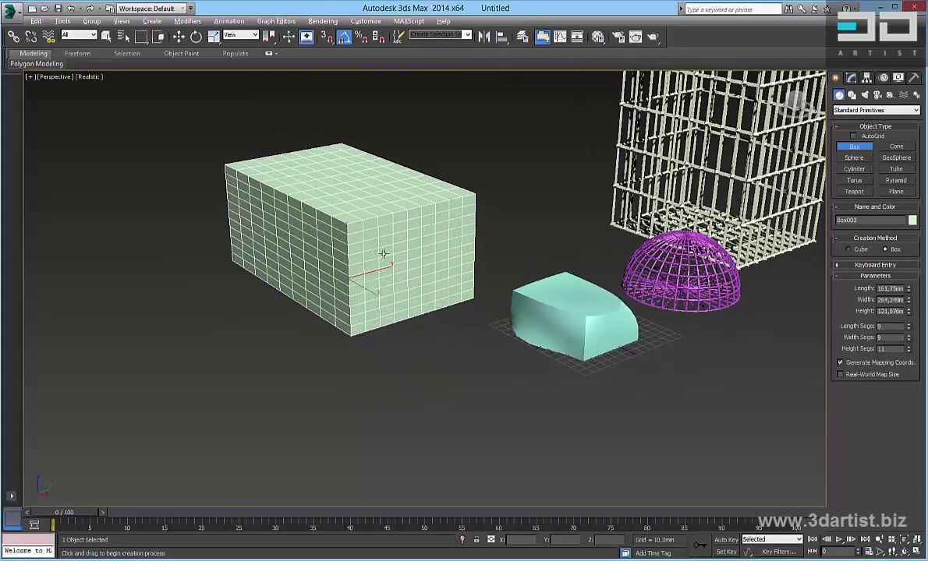
- Apply the Noise modifier to the new box
middle_click_drag(384, 253, 449, 248, "alt")
scroll(410, 287, "up", 3)
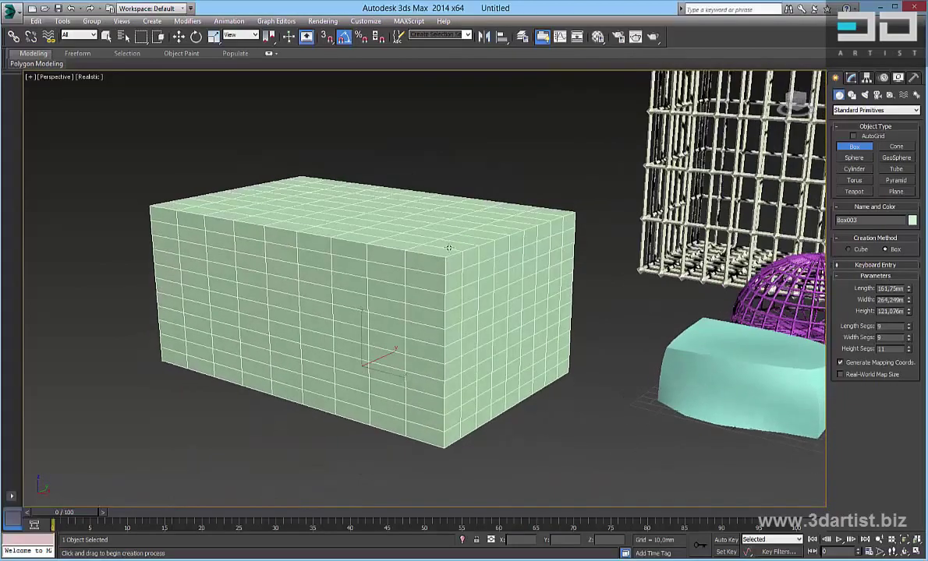
left_click(851, 78)
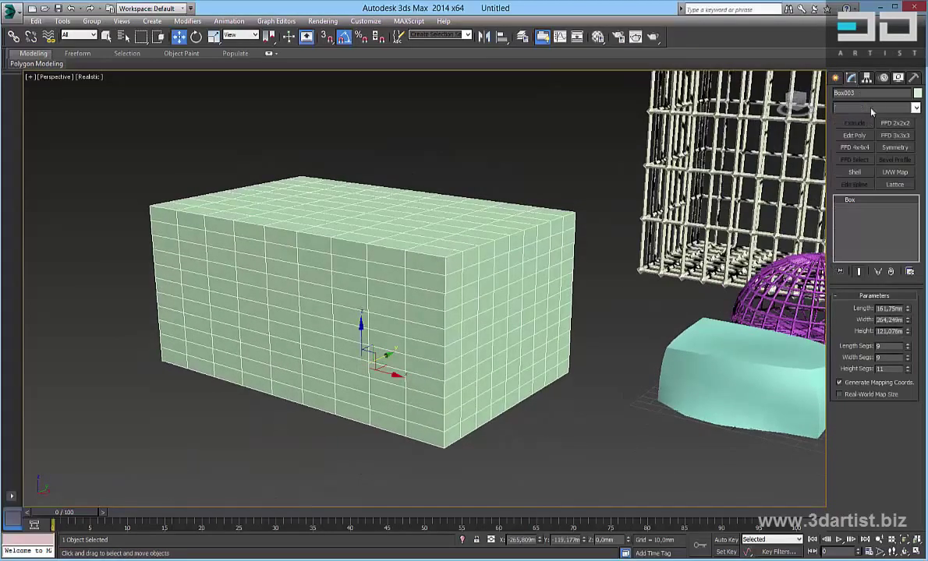
left_click(873, 107)
scroll(824, 396, "down", 4)
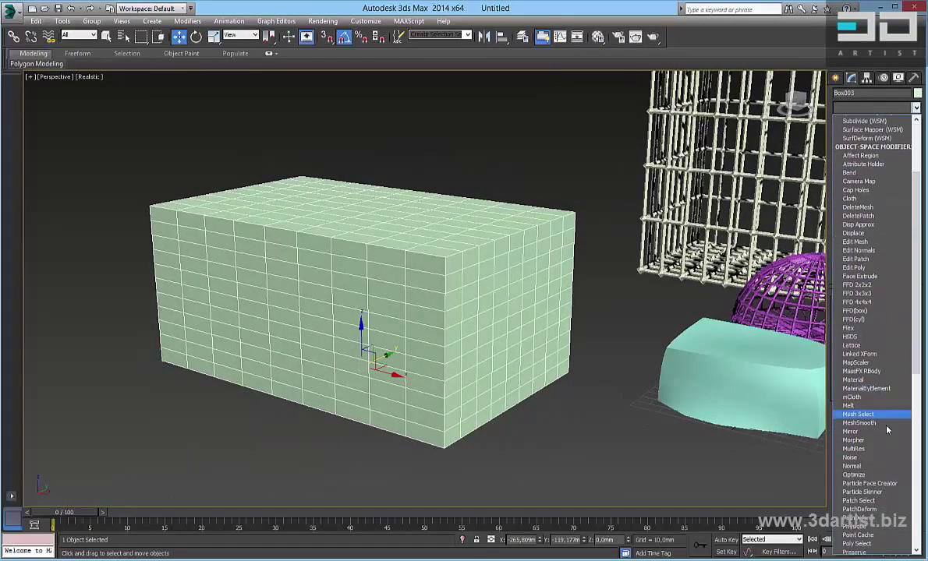
left_click(876, 448)
- Set the noise strength to 10 mm in X, 20 mm in Y and 5 mm in Z
middle_click_drag(417, 253, 433, 220, "alt")
scroll(438, 263, "up", 3)
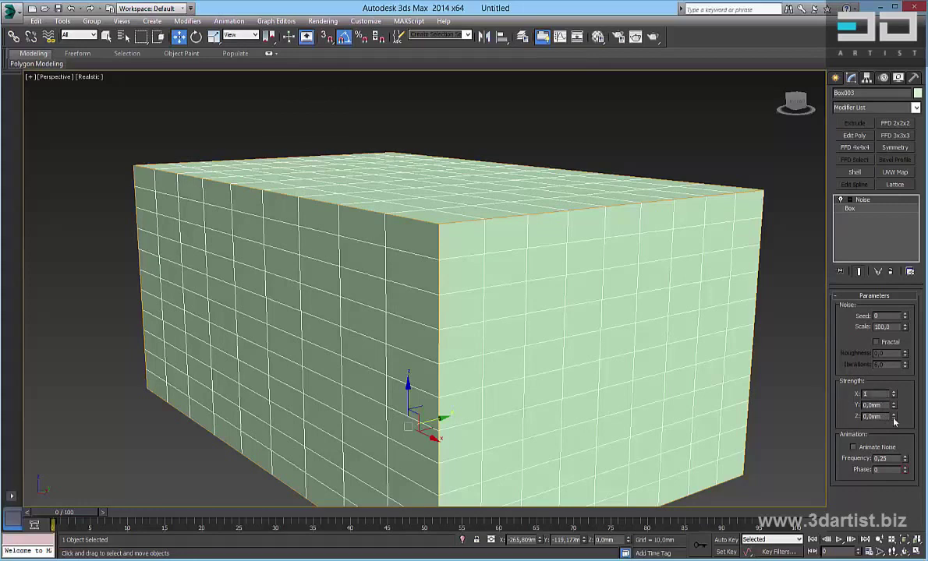
key("Tab")
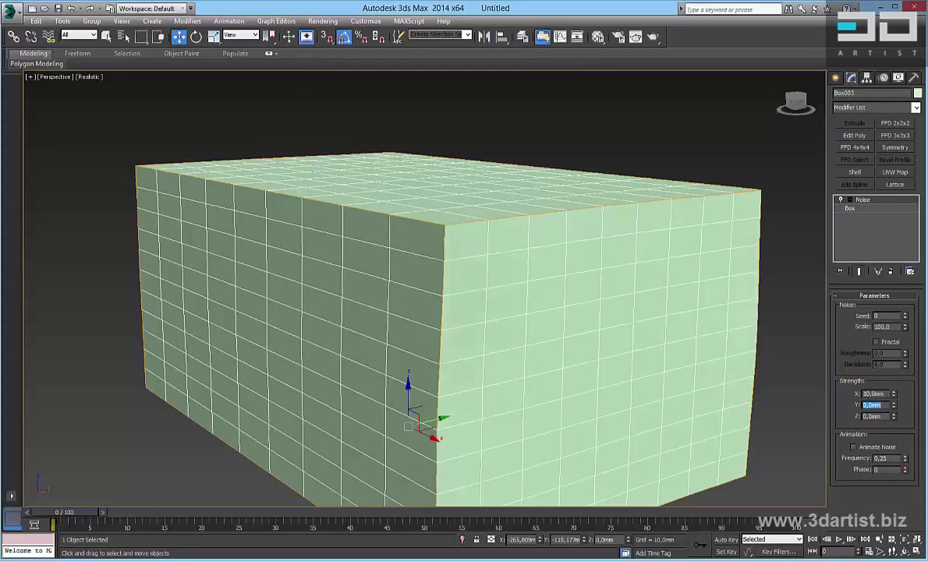
key("Tab")
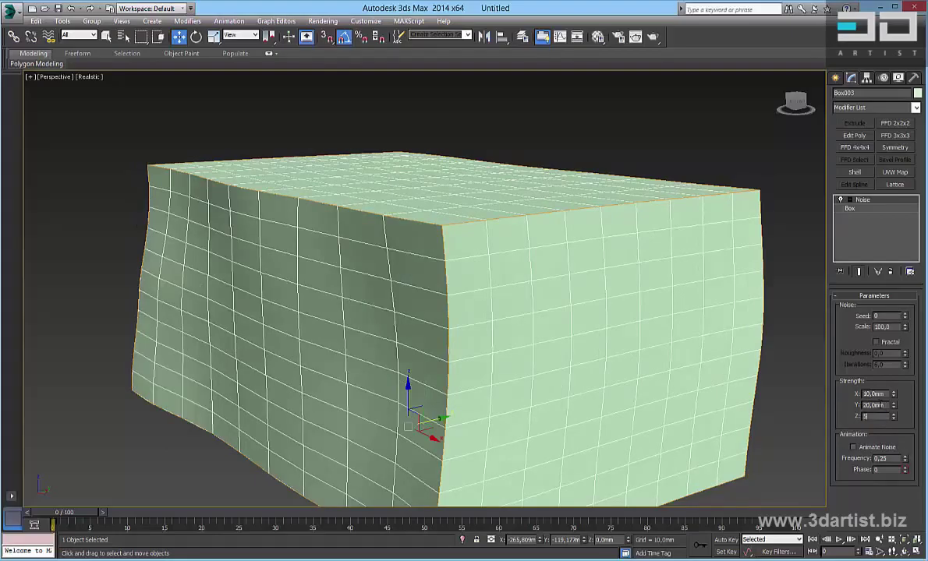
type("5")
key("Return")
- Reduce the noise scale to 5.0 and set the noise seed to 16
middle_click_drag(590, 278, 550, 273, "alt")
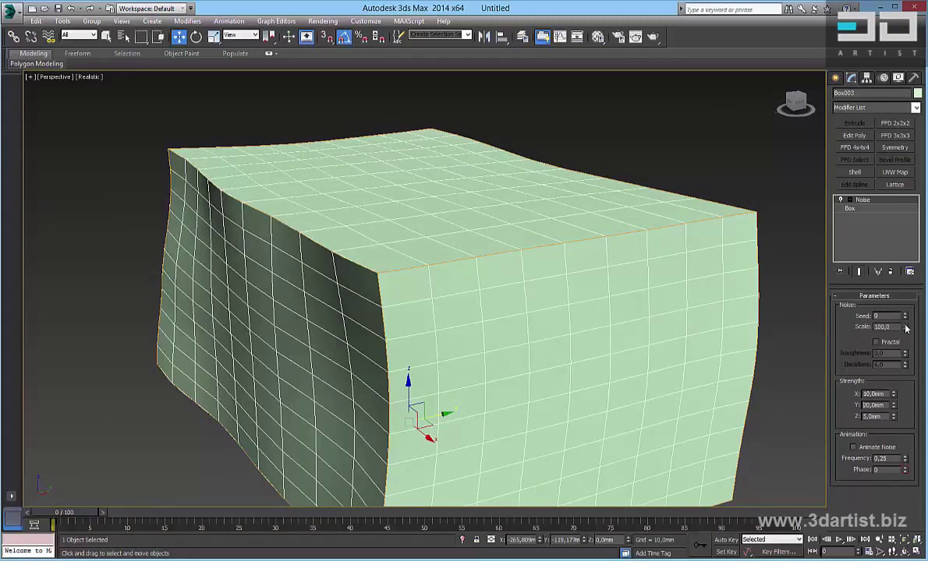
left_click_drag(905, 328, 919, 373)
mouse_move(326, 227)
middle_mouse_down("alt")
mouse_move(297, 258)
mouse_move(425, 230)
mouse_move(373, 255)
mouse_move(281, 252)
mouse_move(244, 262)
mouse_move(262, 235)
middle_mouse_up("alt")
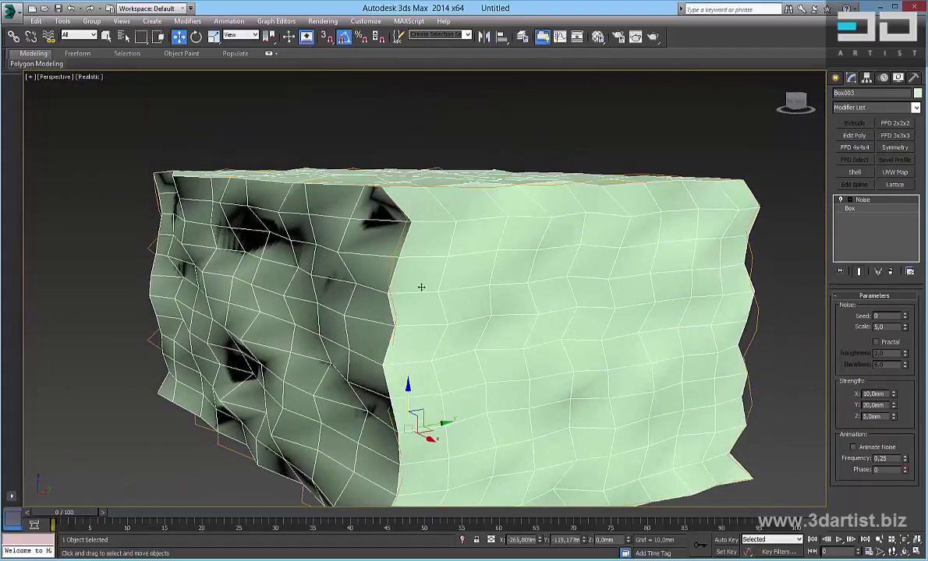
middle_click_drag(421, 287, 466, 286, "alt")
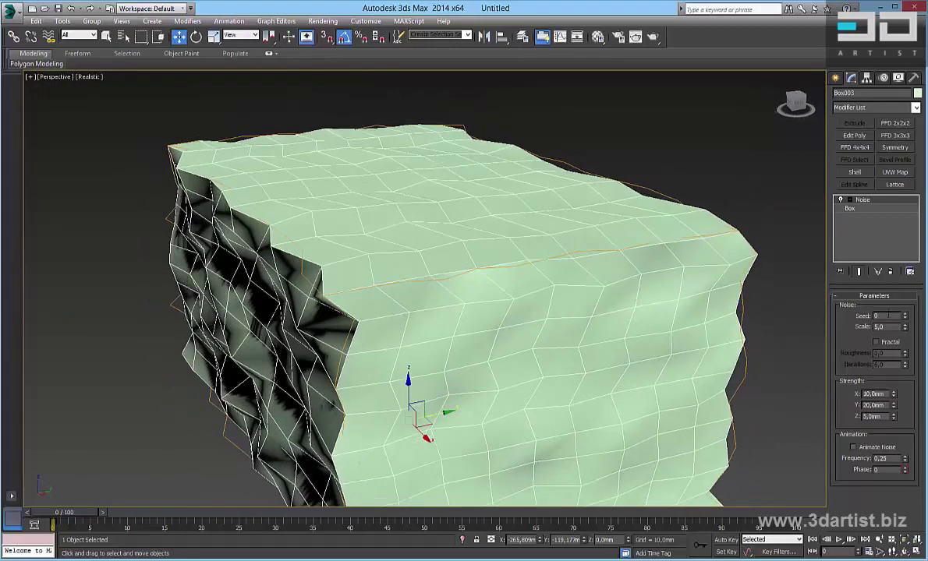
left_click_drag(905, 315, 905, 269)
left_click_drag(840, 250, 831, 215)
- Examine the roughened box from several angles, both selected and deselected
left_click(732, 203)
middle_click_drag(600, 192, 466, 297, "alt")
left_click(488, 317)
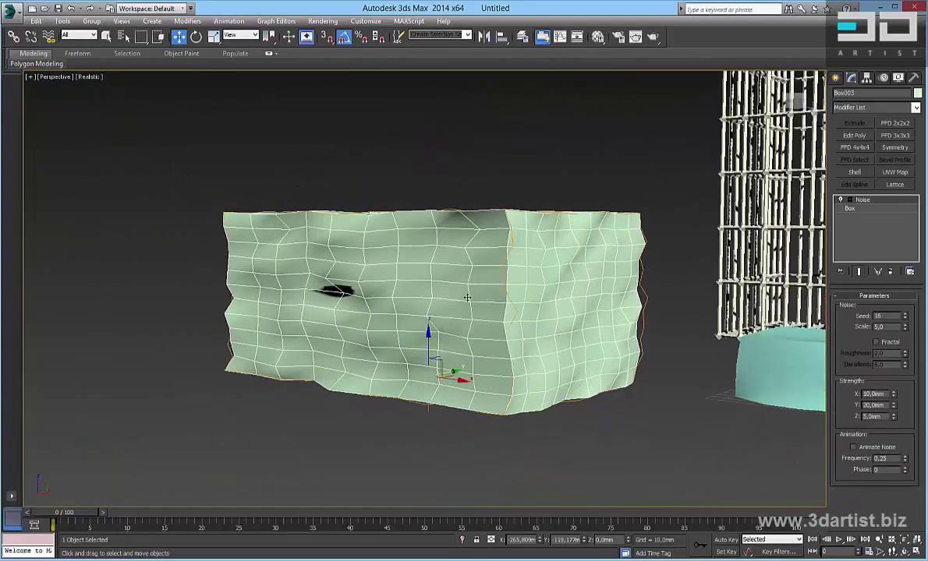
middle_click_drag(513, 266, 420, 193, "alt")
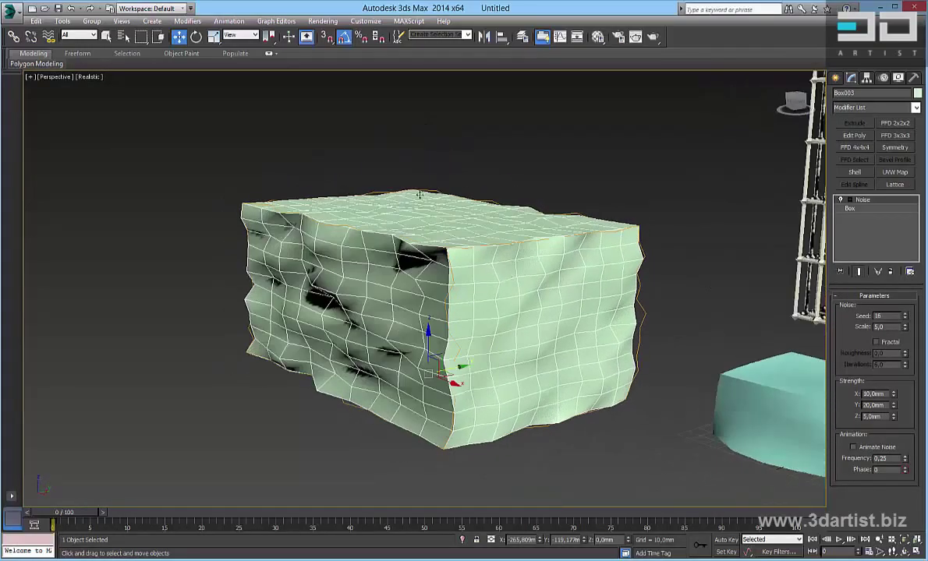
middle_click_drag(477, 285, 641, 237, "alt")
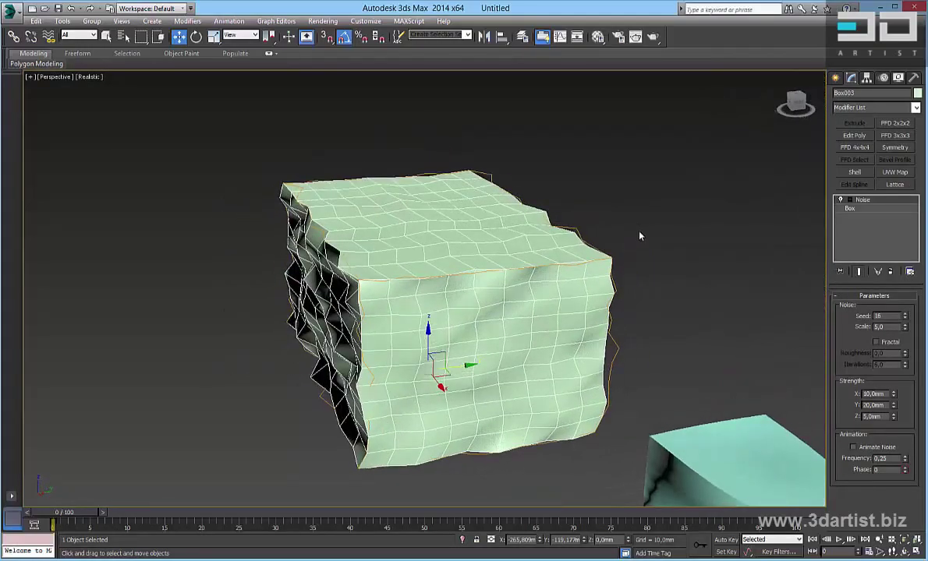
left_click(639, 235)
mouse_move(315, 296)
middle_mouse_down("alt")
mouse_move(385, 285)
mouse_move(412, 313)
mouse_move(354, 342)
mouse_move(322, 303)
middle_mouse_up("alt")
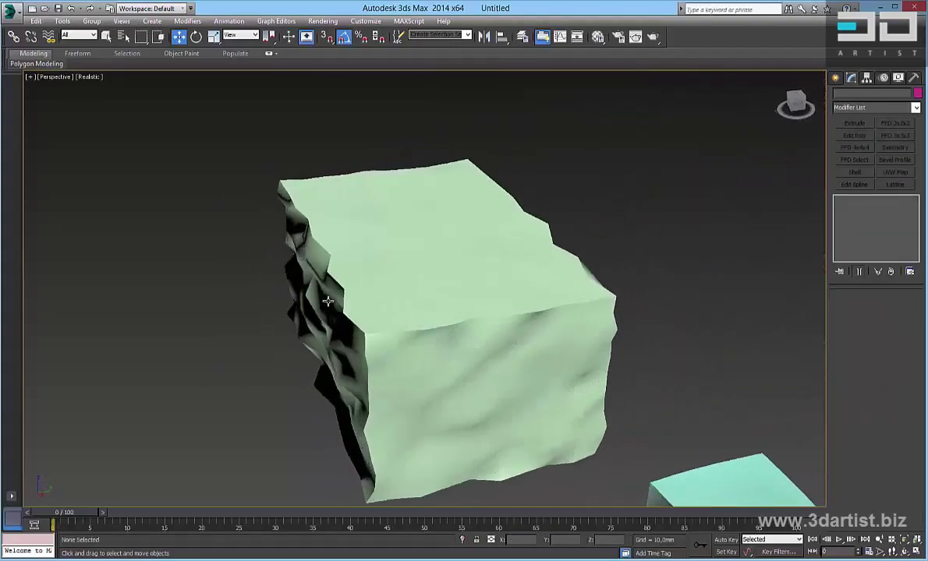
middle_click_drag(427, 303, 435, 334, "alt")
- Apply the TurboSmooth modifier on top of the Noise modifier and deselect the box
left_click(427, 304)
left_click(888, 110)
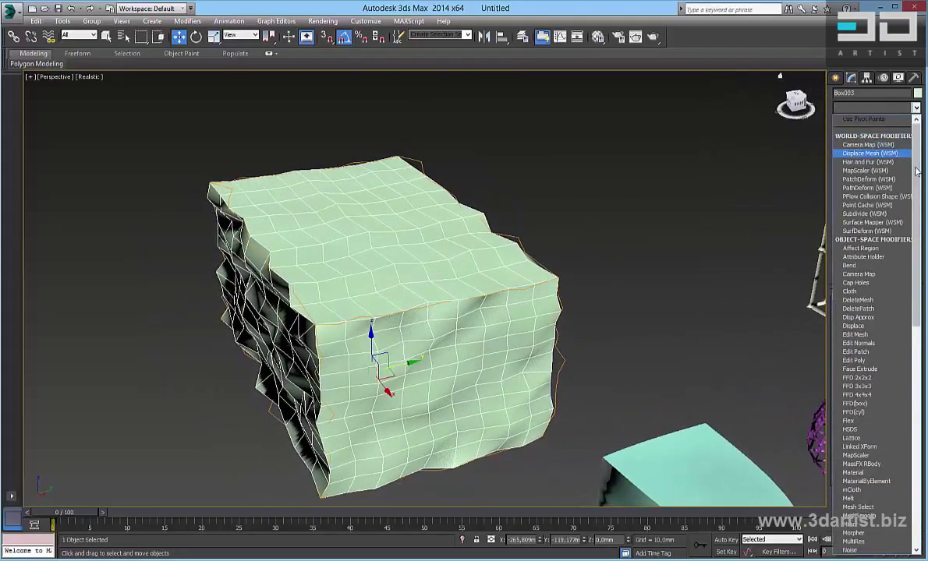
scroll(895, 341, "down", 20)
scroll(894, 342, "down", 4)
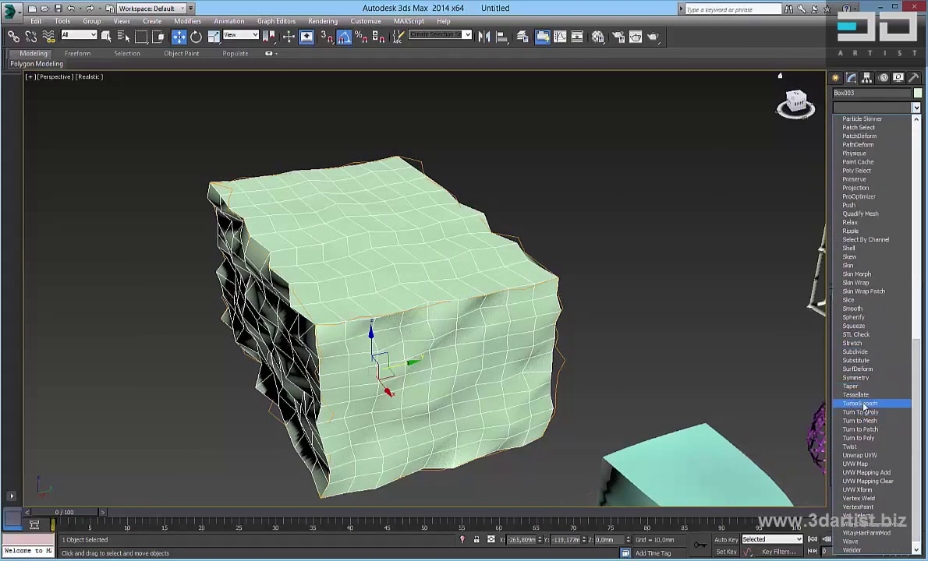
left_click(861, 404)
middle_click_drag(480, 296, 515, 242)
left_click(596, 214)
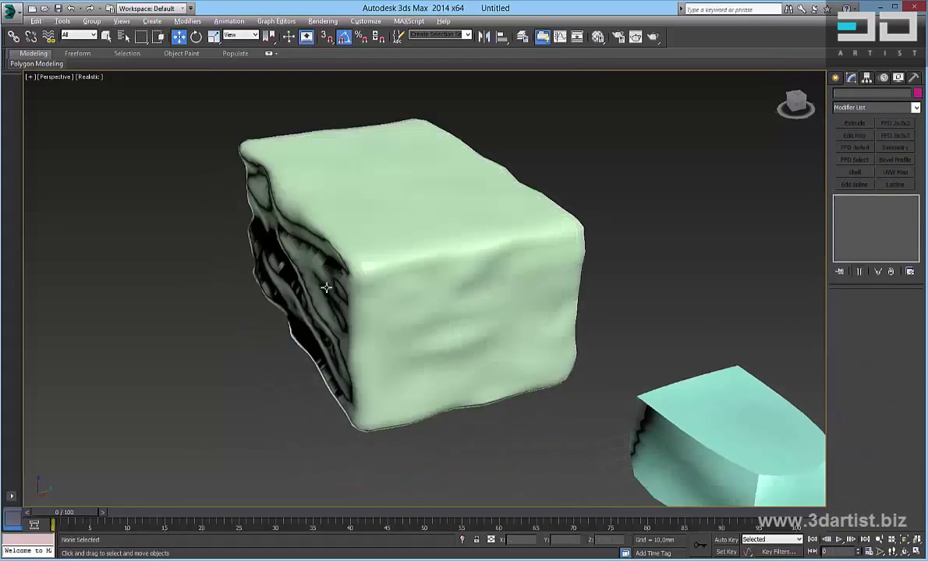
- Compare the box with TurboSmooth switched off and on, and examine the smoothed surface from several angles
middle_click_drag(326, 290, 588, 260, "alt")
left_click(588, 260)
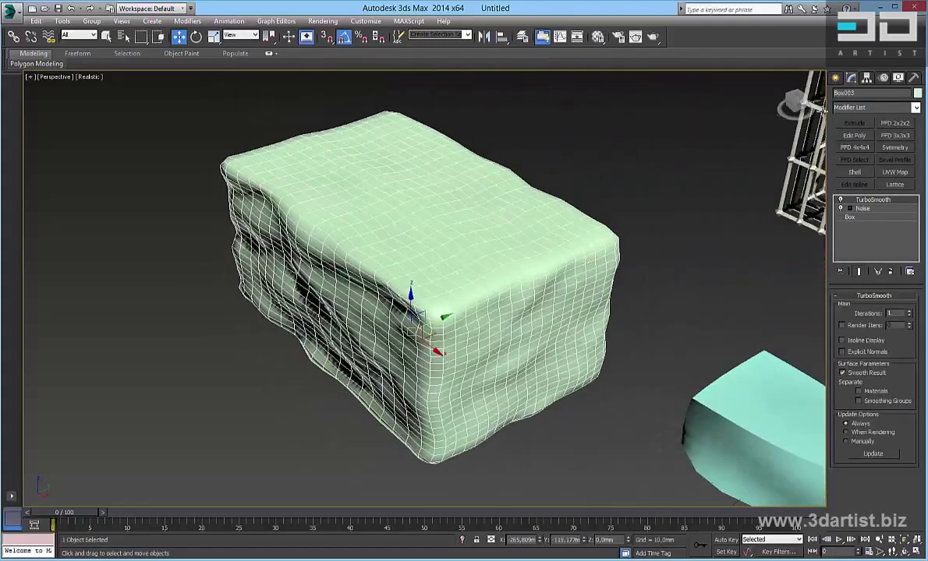
left_click(841, 201)
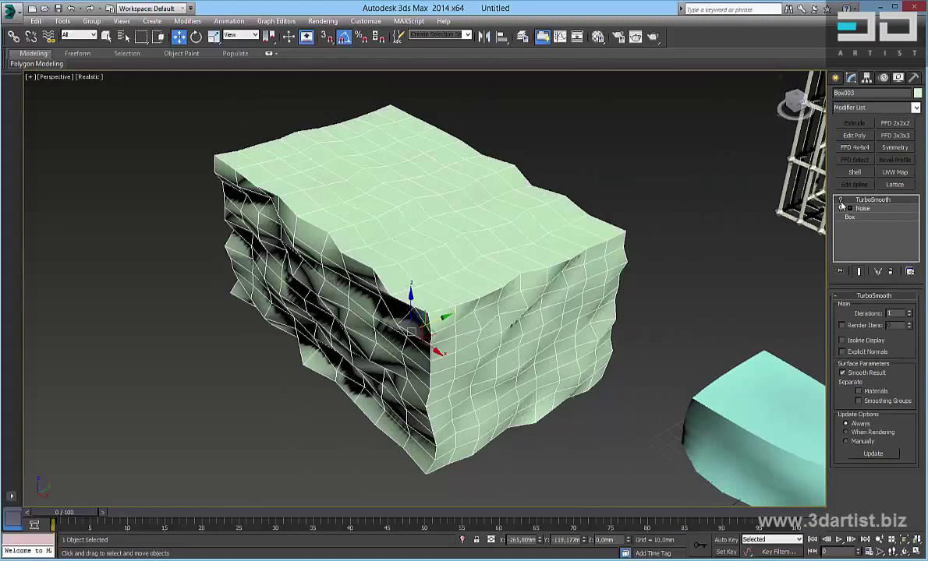
left_click(841, 201)
left_click(655, 193)
middle_click_drag(569, 270, 474, 184, "alt")
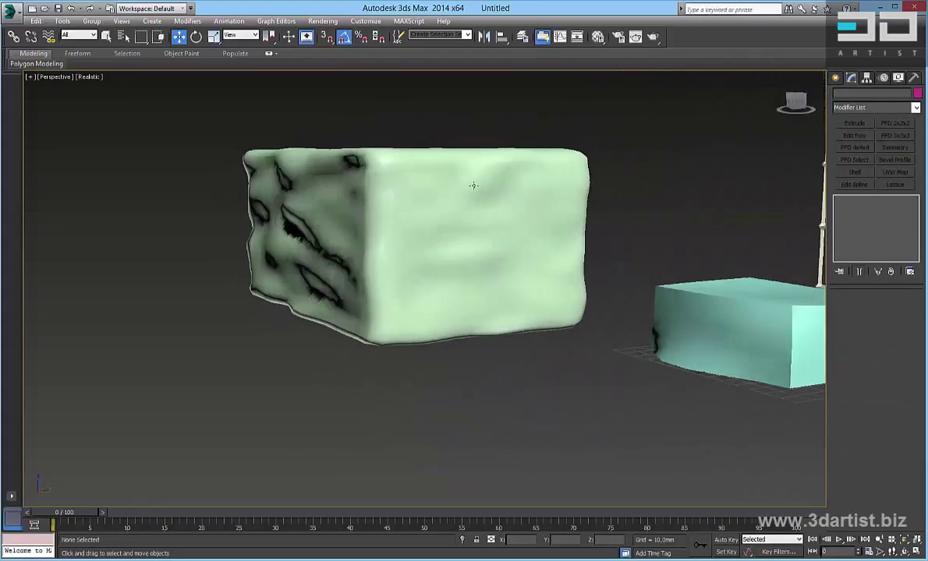
left_click(479, 185)
middle_click_drag(495, 219, 535, 249, "alt")
left_click(534, 248)
middle_click_drag(393, 252, 464, 198, "alt")
left_click(375, 192)
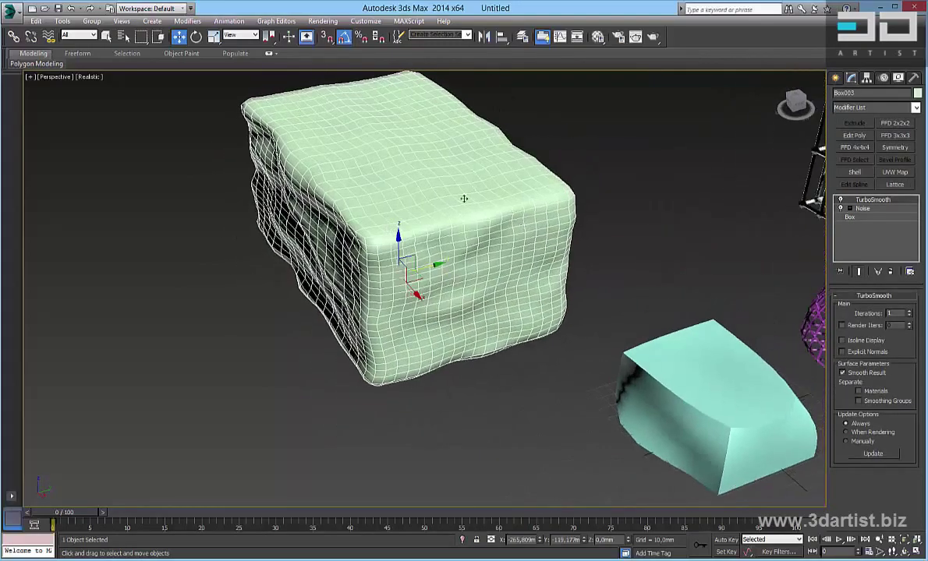
- Increase the scale of the Noise modifier beneath TurboSmooth and check the box's surface with it deselected
left_click(876, 208)
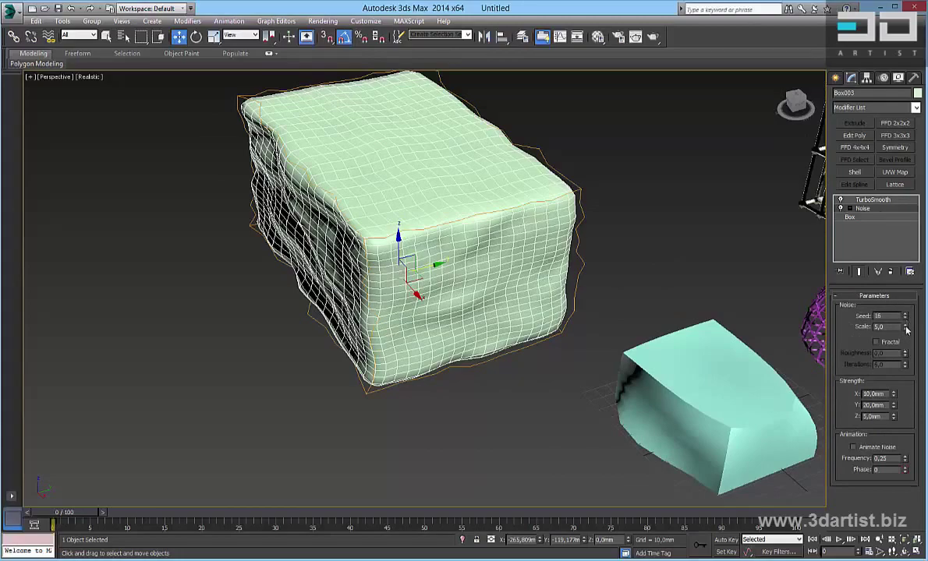
left_click_drag(906, 329, 902, 267)
left_click(682, 193)
middle_click_drag(421, 297, 491, 203, "alt")
left_click(491, 190)
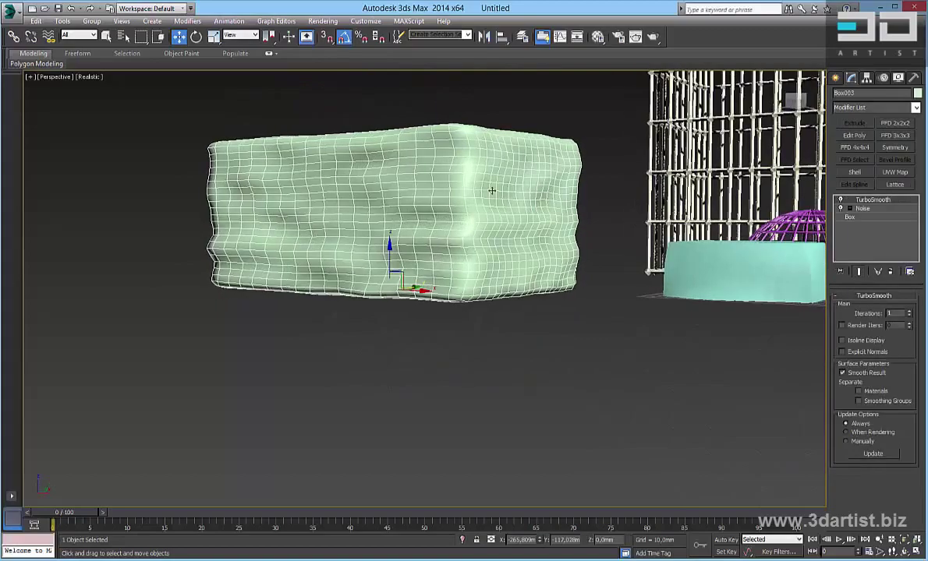
middle_click_drag(518, 172, 496, 257, "alt")
left_click(561, 217)
middle_click_drag(538, 219, 534, 291)
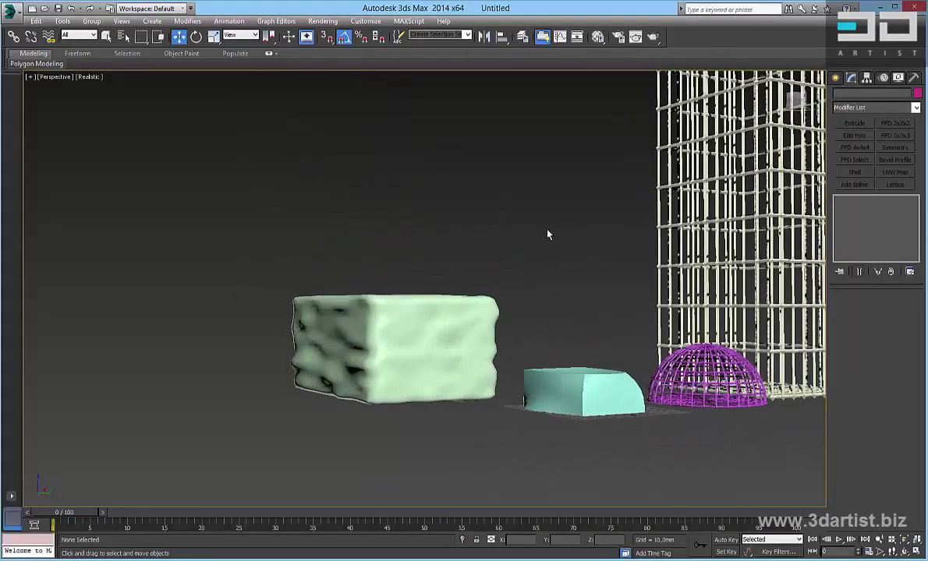
- Create a Plane primitive about 718 mm long and 1262 mm wide on the open ground beside the roughened box
middle_click_drag(548, 234, 551, 238, "alt")
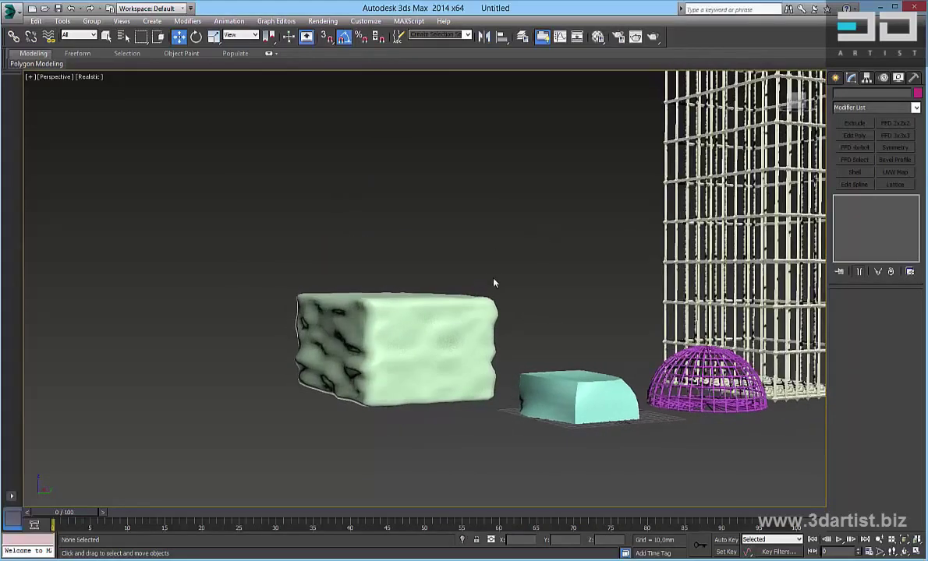
middle_click_drag(493, 283, 515, 296, "alt")
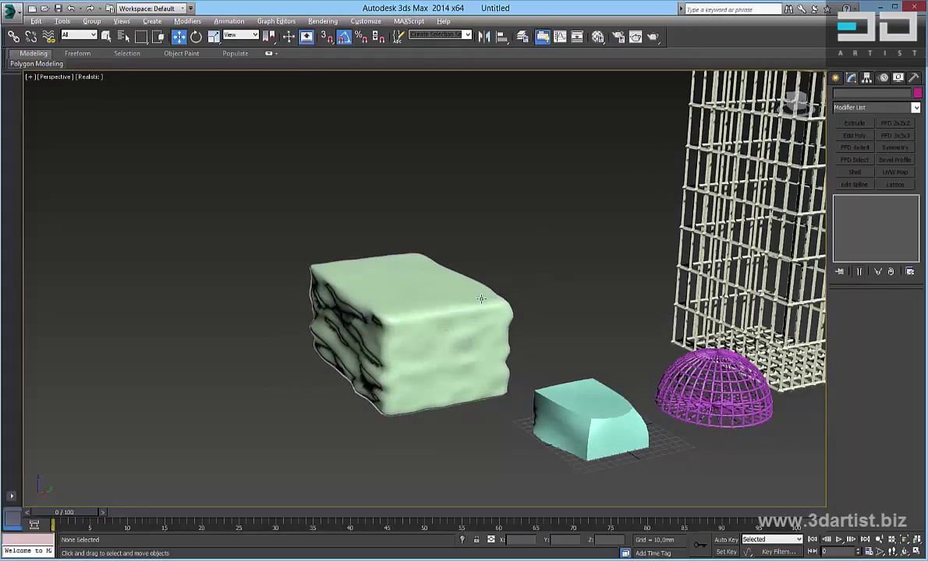
middle_click_drag(530, 295, 538, 278, "alt")
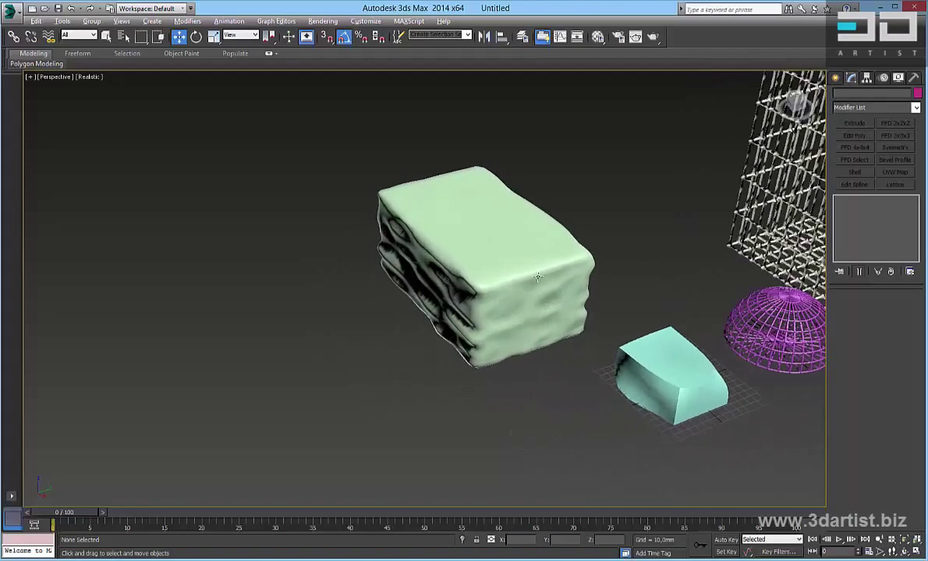
left_click(836, 78)
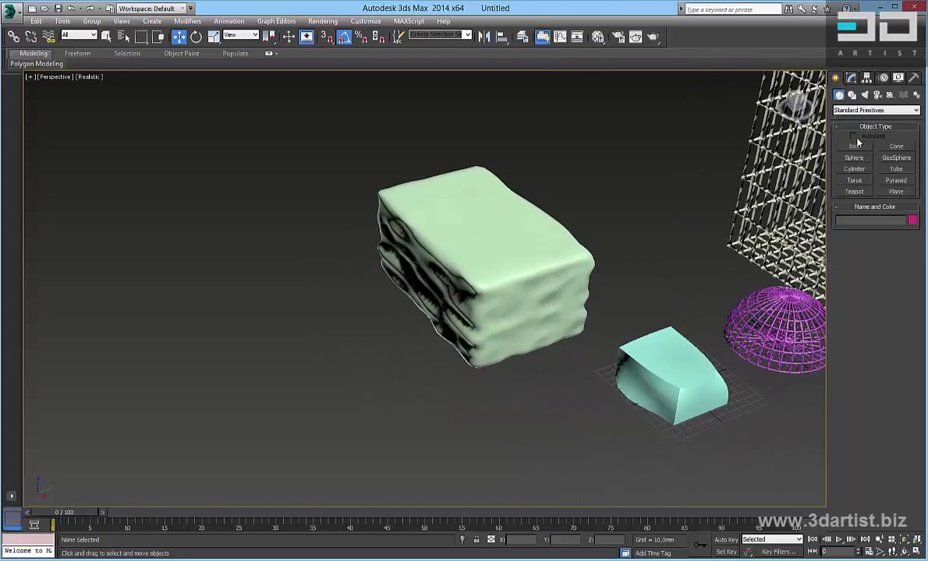
left_click(896, 192)
scroll(284, 240, "down", 5)
scroll(329, 209, "up", 2)
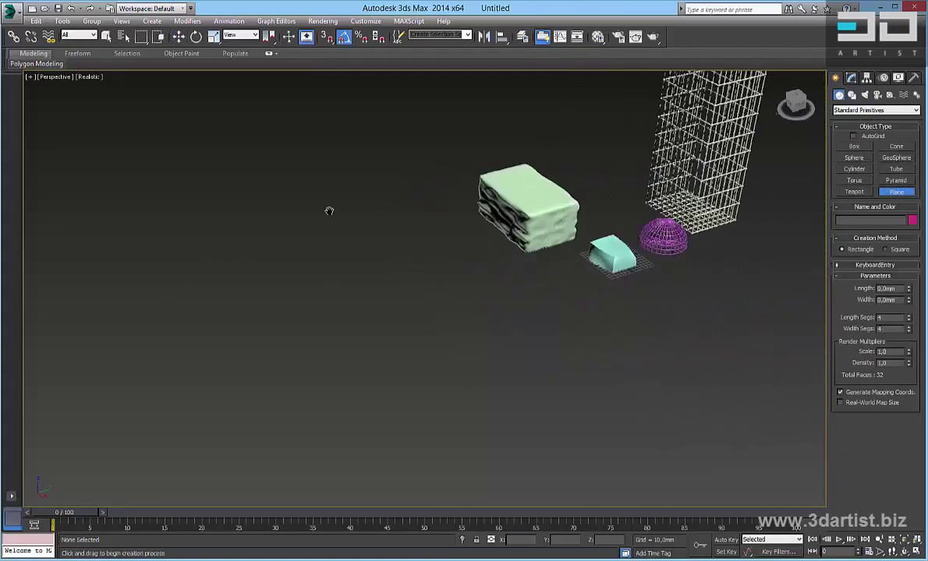
scroll(153, 156, "up", 2)
mouse_move(154, 156)
left_mouse_down()
mouse_move(406, 350)
mouse_move(591, 301)
left_mouse_up()
middle_click_drag(476, 216, 356, 277, "alt")
scroll(354, 267, "up", 4)
scroll(355, 276, "down", 5)
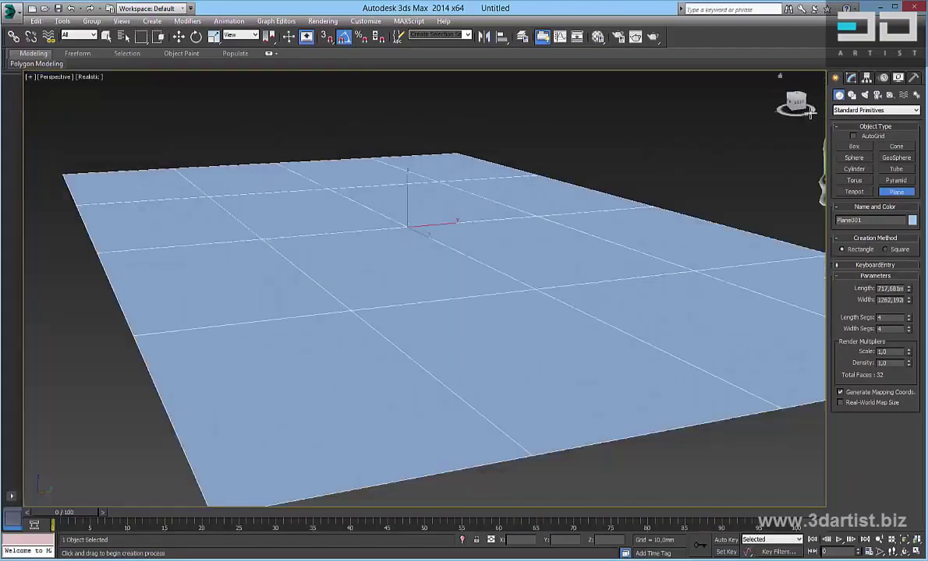
- Apply the Shell modifier to the new plane
left_click(851, 79)
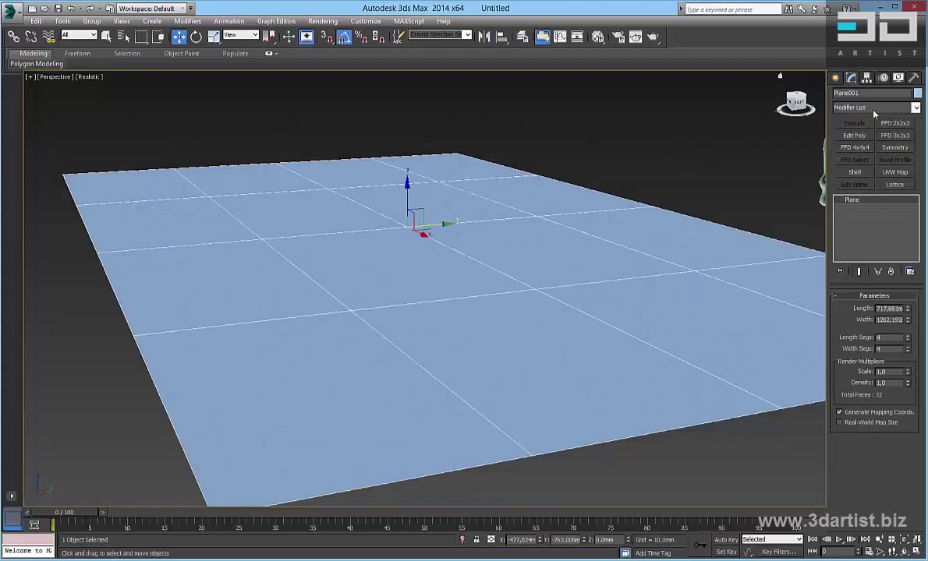
left_click(874, 111)
scroll(878, 460, "down", 10)
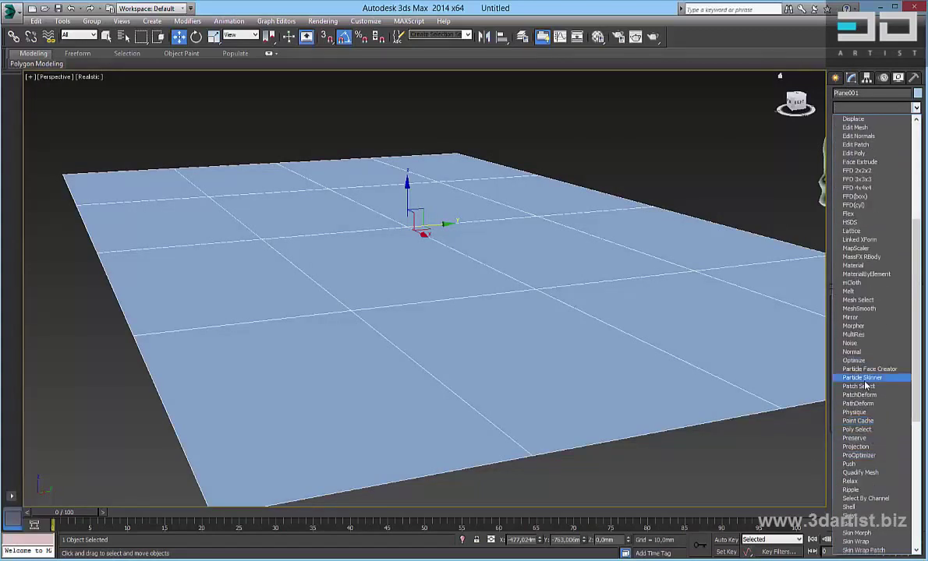
scroll(867, 327, "up", 2)
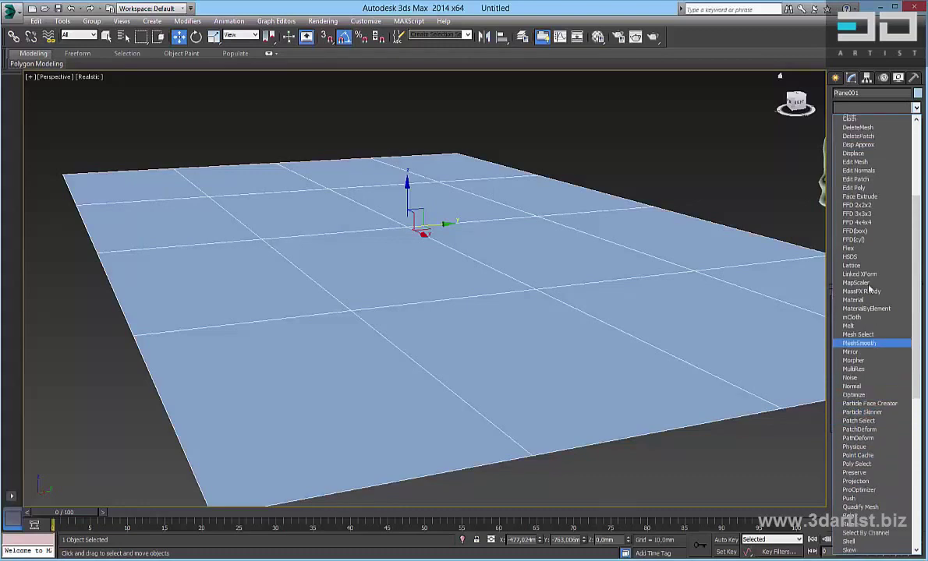
left_click(868, 110)
left_click(871, 110)
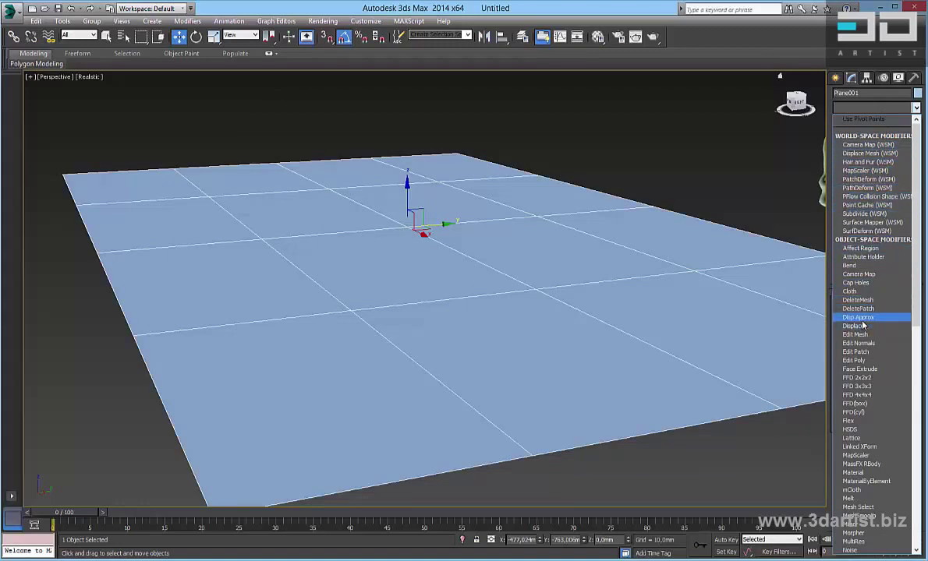
scroll(863, 326, "down", 18)
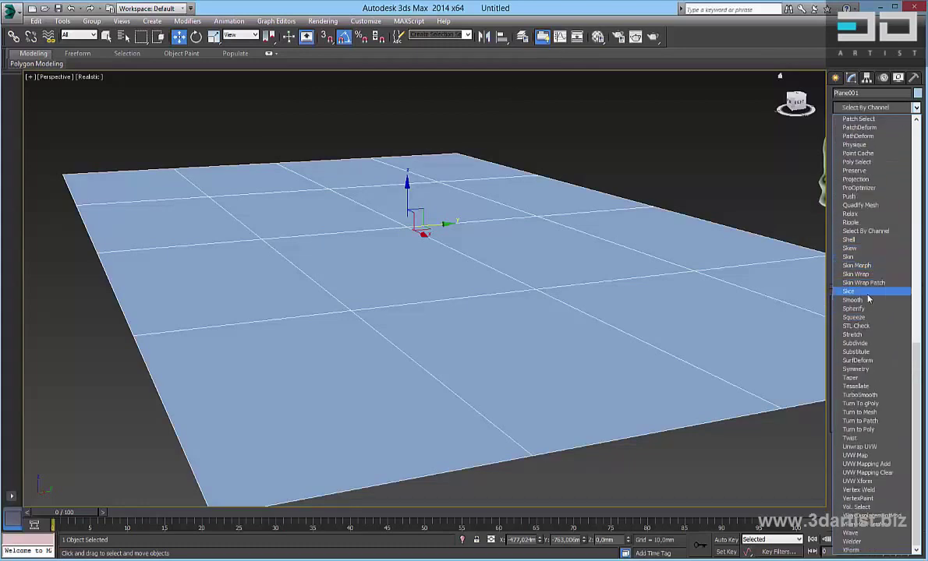
left_click(864, 241)
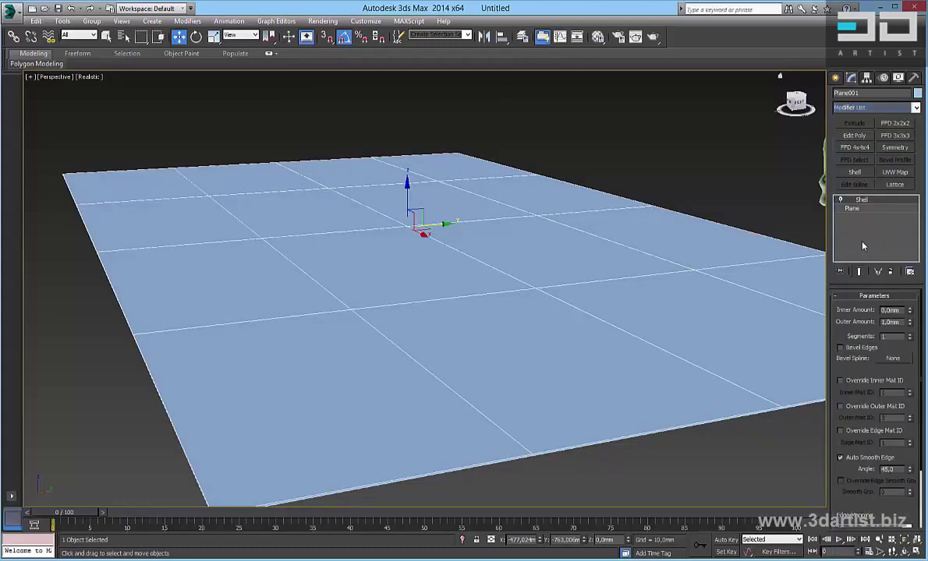
- Thicken the plane by setting the Shell inner amount to 3.6 mm and the outer amount to about 12.24 mm
middle_click_drag(294, 321, 337, 267, "alt")
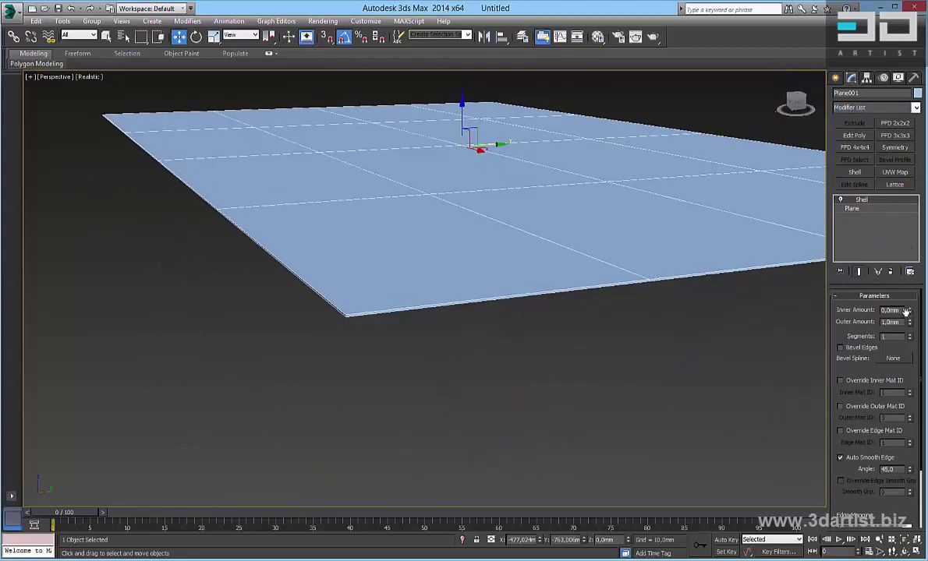
left_click_drag(910, 311, 849, 94)
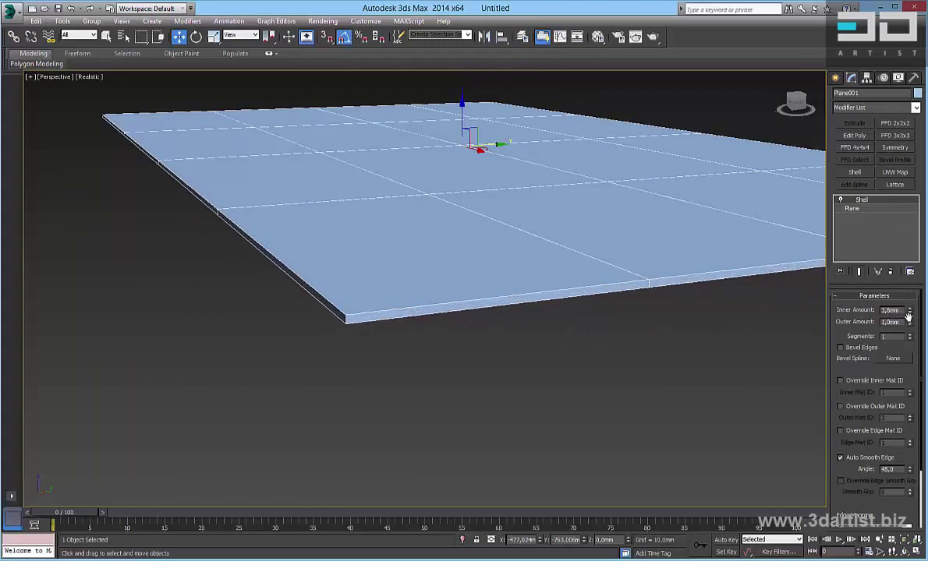
left_click_drag(909, 322, 909, 261)
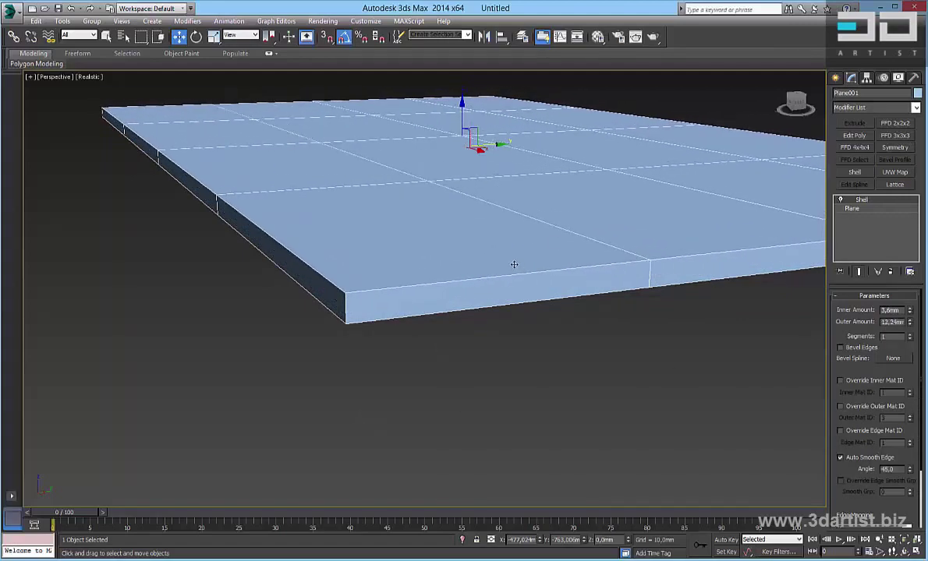
middle_click_drag(513, 265, 568, 311)
scroll(555, 294, "down", 3)
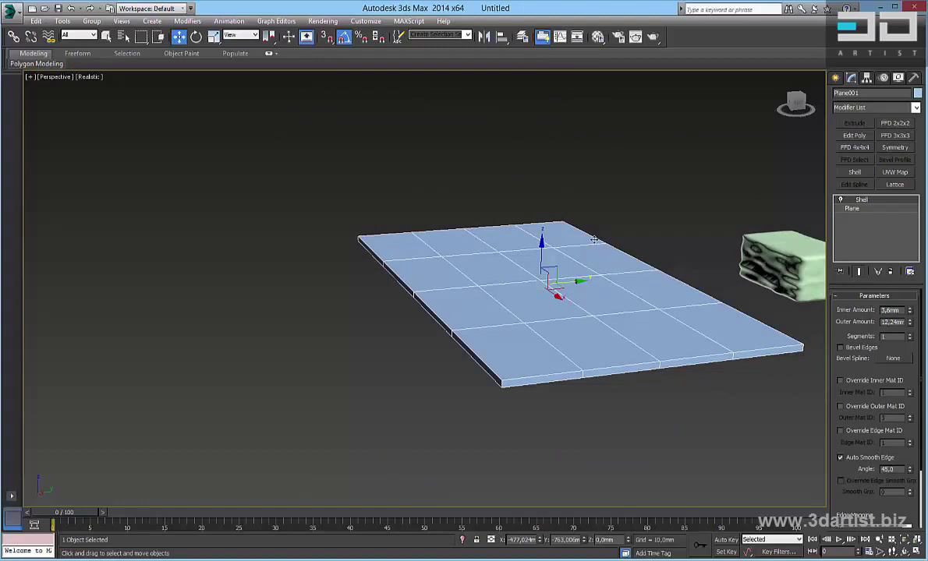
- Examine the thickened plane both selected and deselected, and view it together with the other modified objects
left_click(678, 226)
left_click_drag(603, 304, 597, 312)
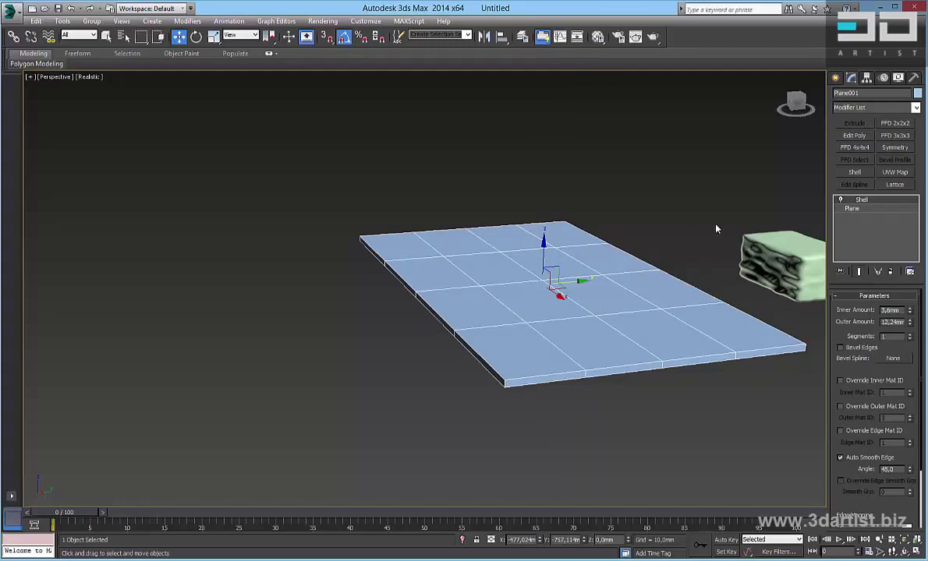
left_click(675, 240)
left_click(607, 290)
left_click(670, 248)
middle_click_drag(673, 244, 571, 301)
left_click(535, 315)
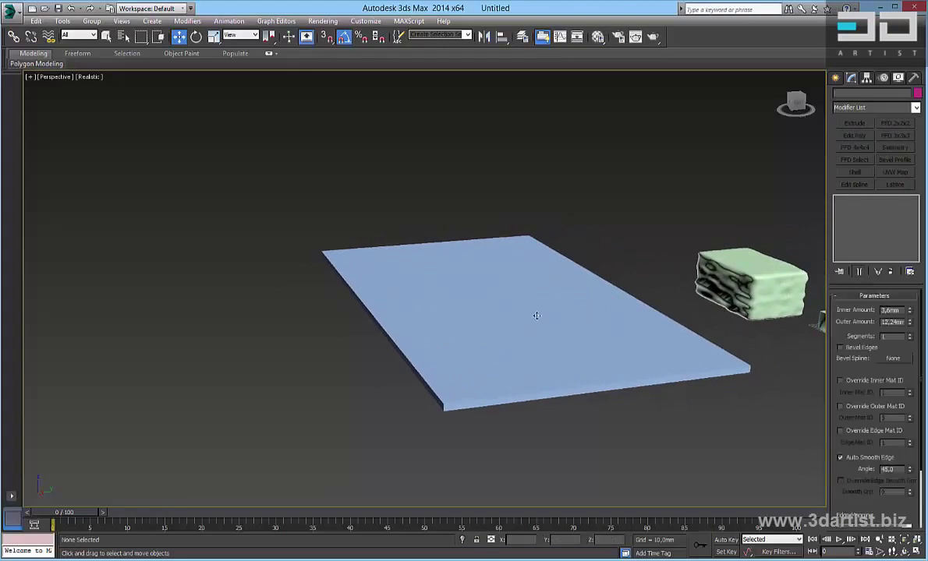
left_click(651, 243)
middle_click_drag(672, 282, 608, 293)
middle_click_drag(608, 292, 491, 347)
middle_click_drag(491, 347, 431, 318, "alt")
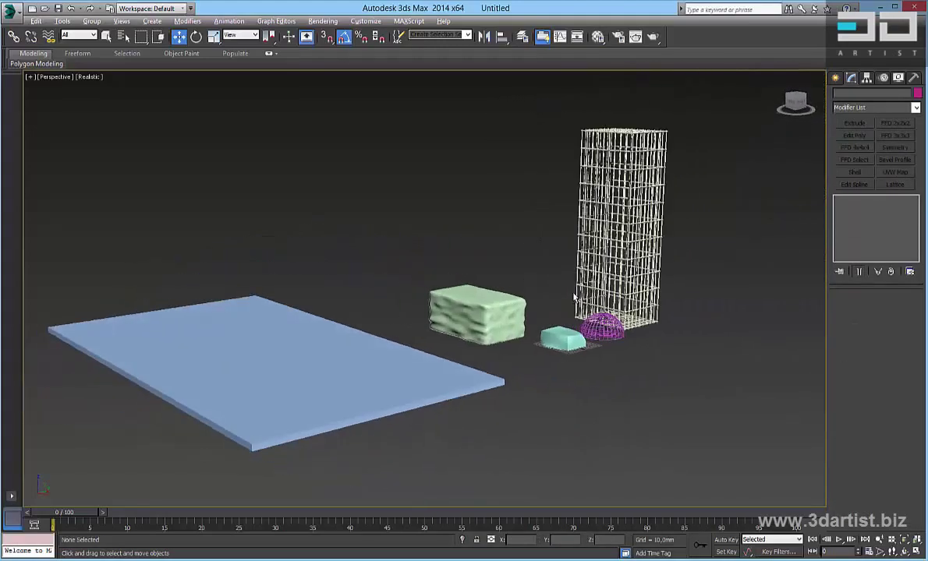
middle_click_drag(700, 328, 676, 324)
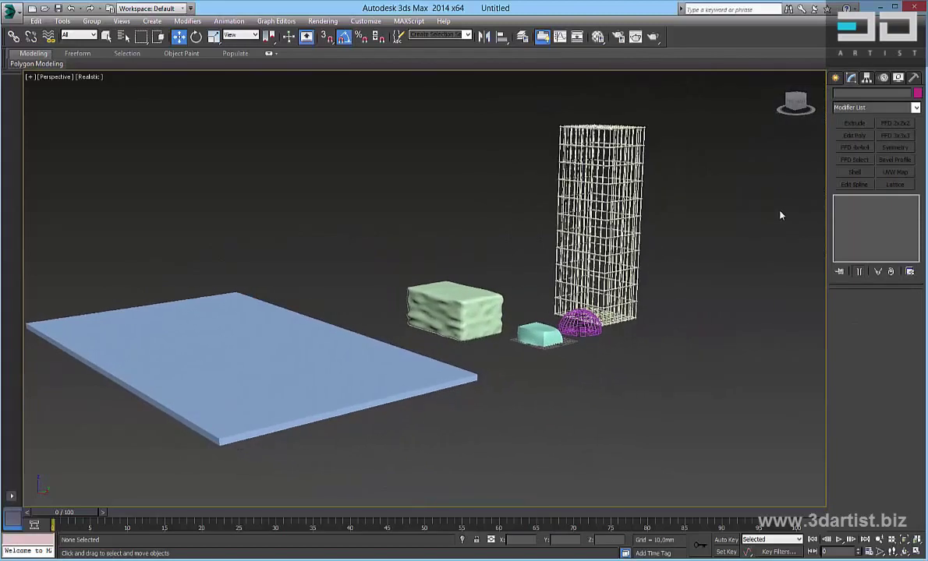
- Draw an irregular seven-cornered outline with straight Line segments on the empty ground in front of the dome and tower, and close the spline
left_click(836, 78)
left_click(853, 95)
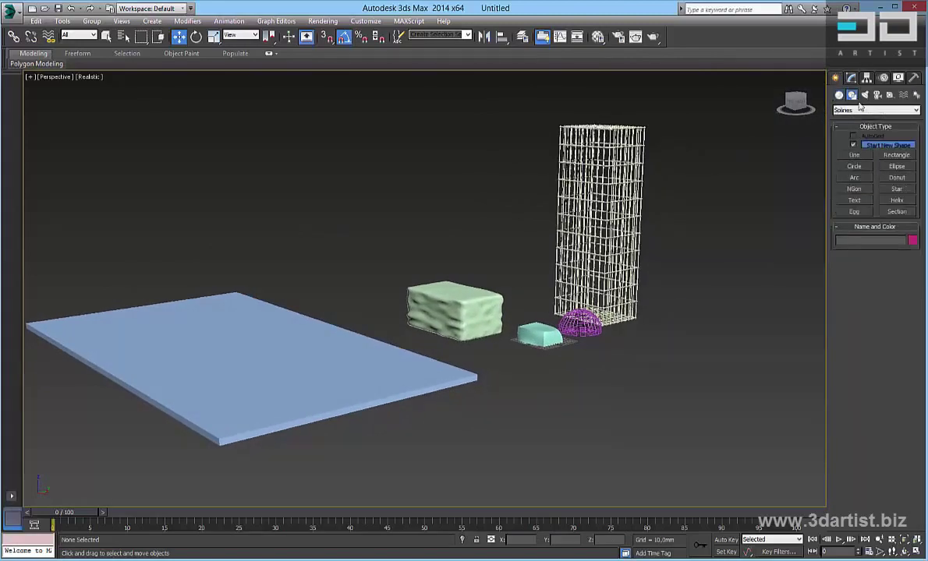
left_click(859, 158)
middle_click_drag(601, 424, 555, 378)
middle_click_drag(555, 341, 522, 327, "alt")
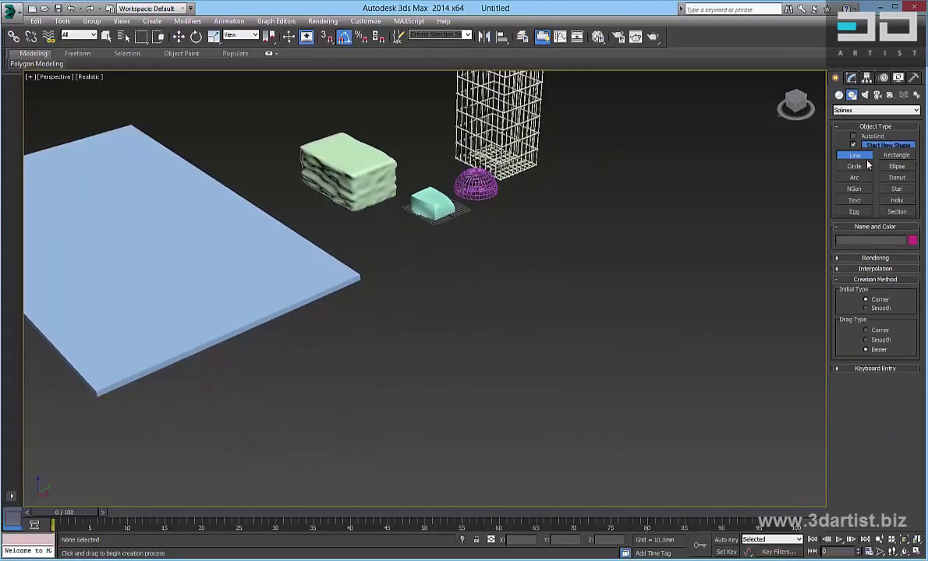
left_click(405, 355)
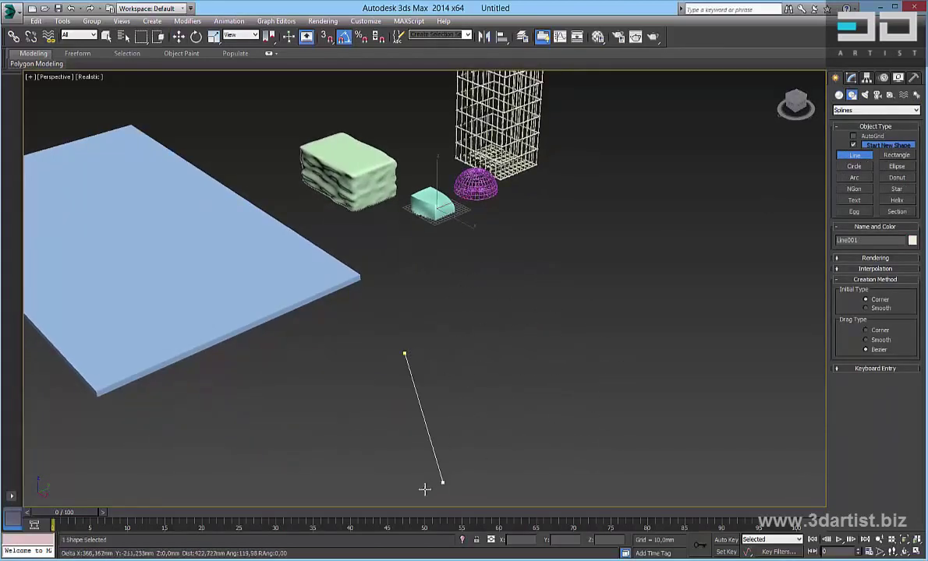
left_click(509, 427)
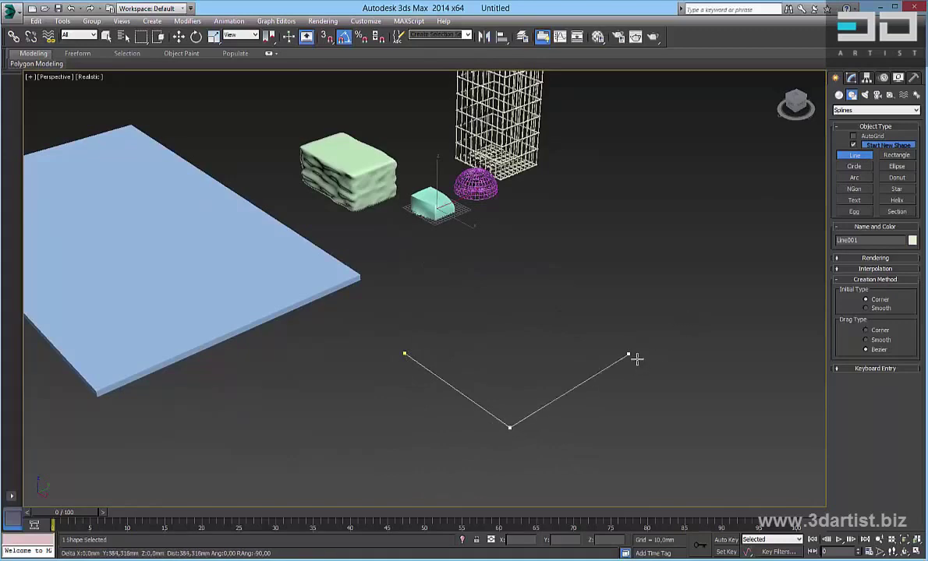
left_click(688, 387)
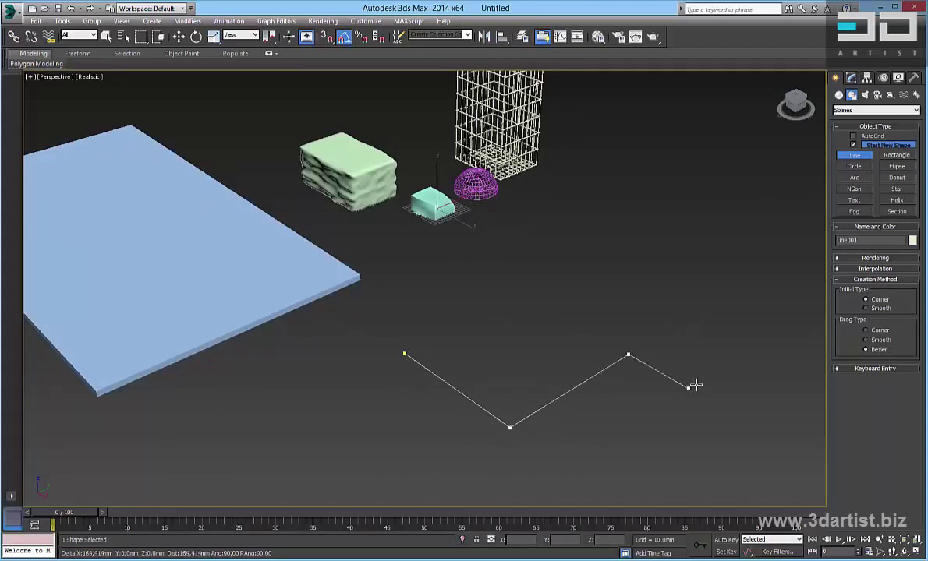
left_click(747, 348)
left_click(563, 253)
left_click(501, 340)
right_click(405, 323)
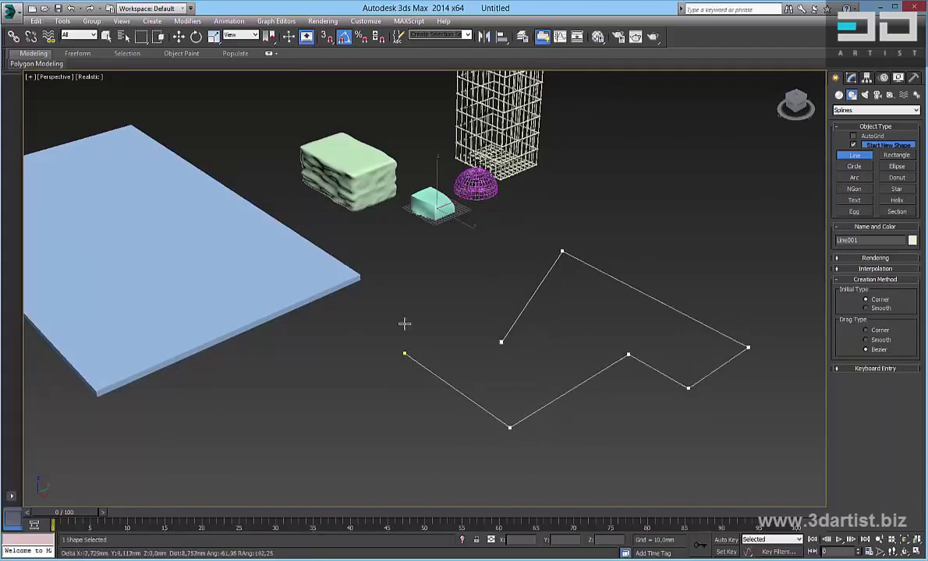
left_click(405, 354)
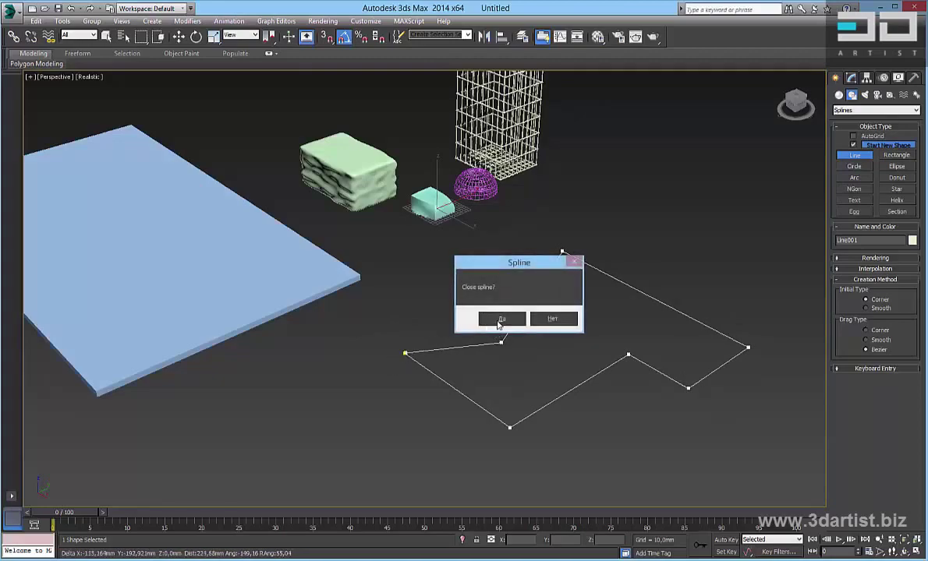
left_click(501, 319)
- Apply the Extrude modifier to the closed outline with an amount of 577.5 mm
middle_click_drag(599, 340, 600, 290, "alt")
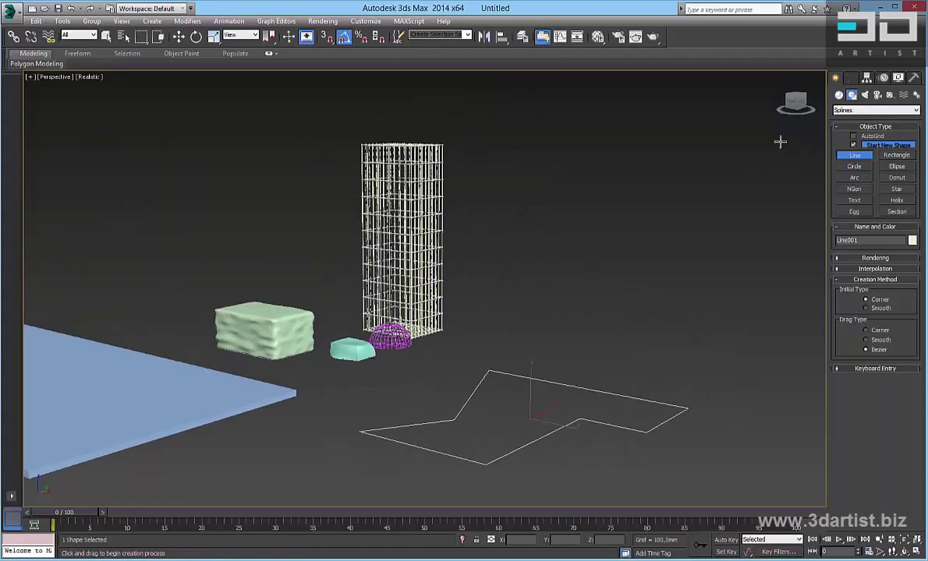
left_click(852, 79)
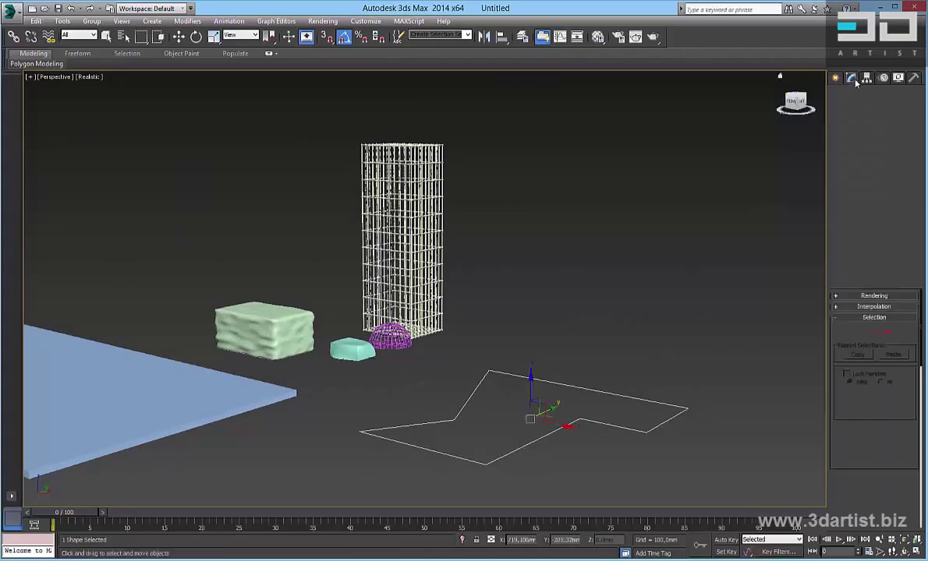
scroll(912, 373, "down", 3)
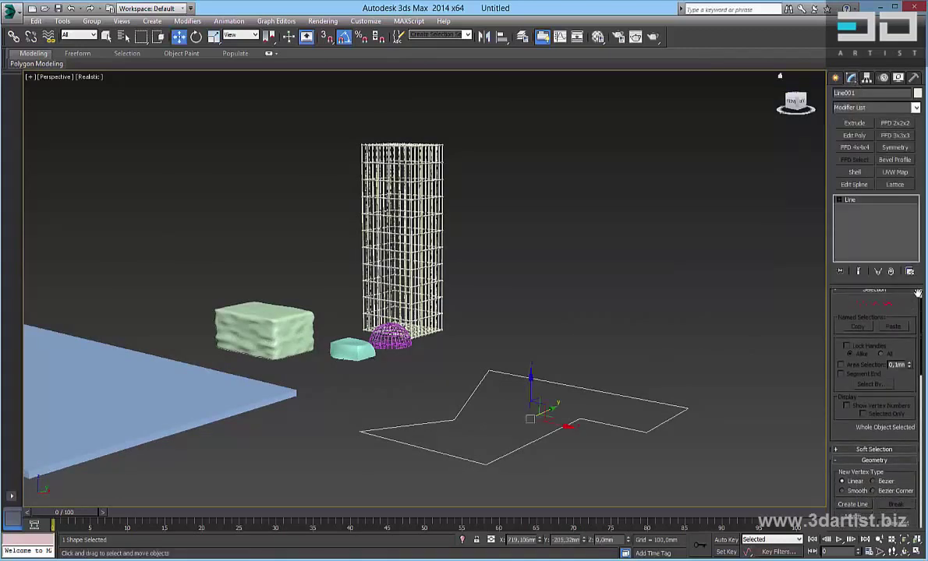
scroll(916, 379, "up", 3)
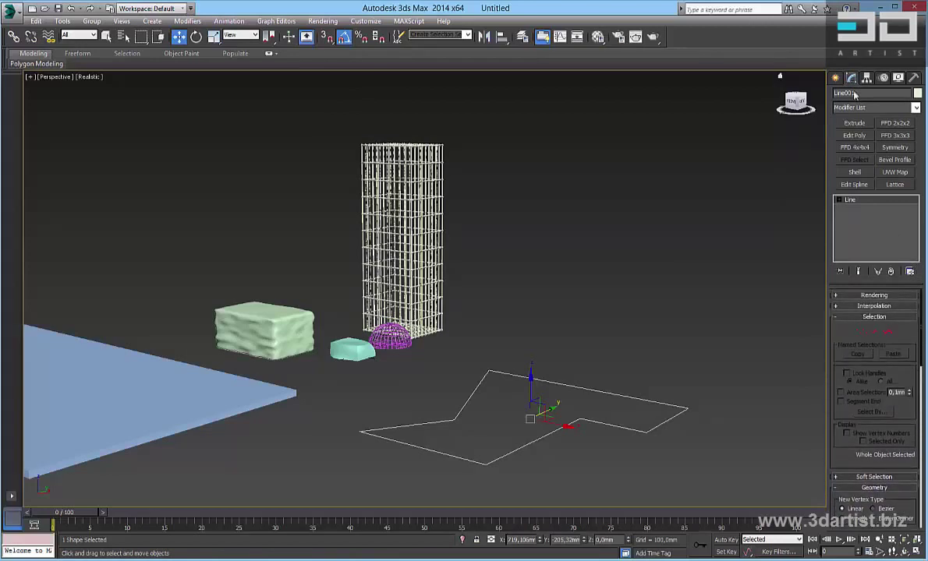
left_click(870, 109)
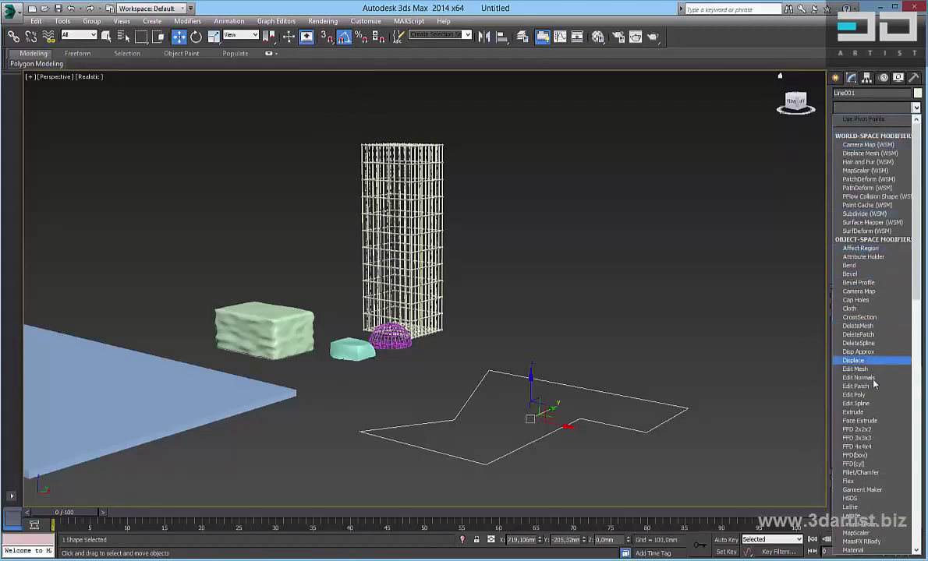
left_click(853, 412)
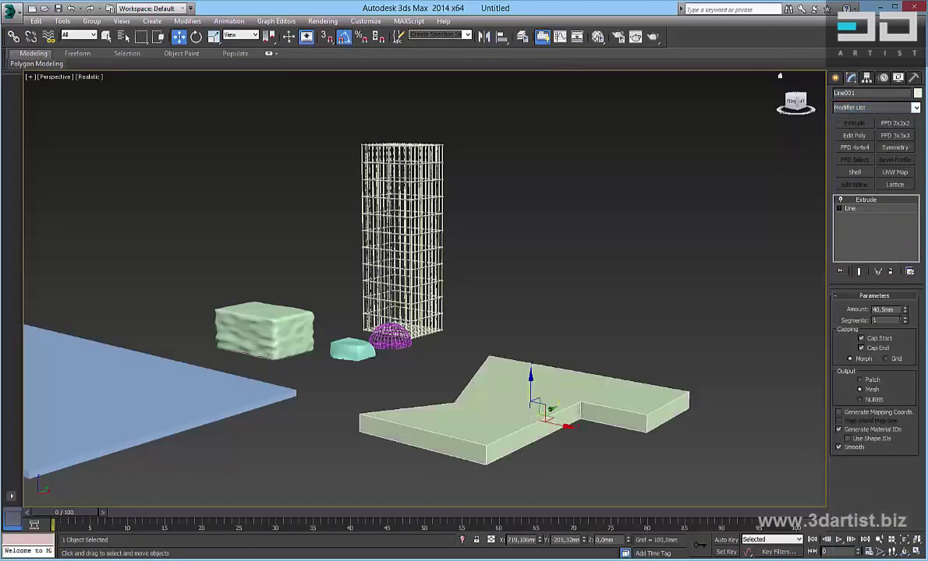
left_click_drag(902, 279, 811, 309)
- Deselect the extruded solid and examine it from several sides
middle_click_drag(566, 371, 576, 396, "alt")
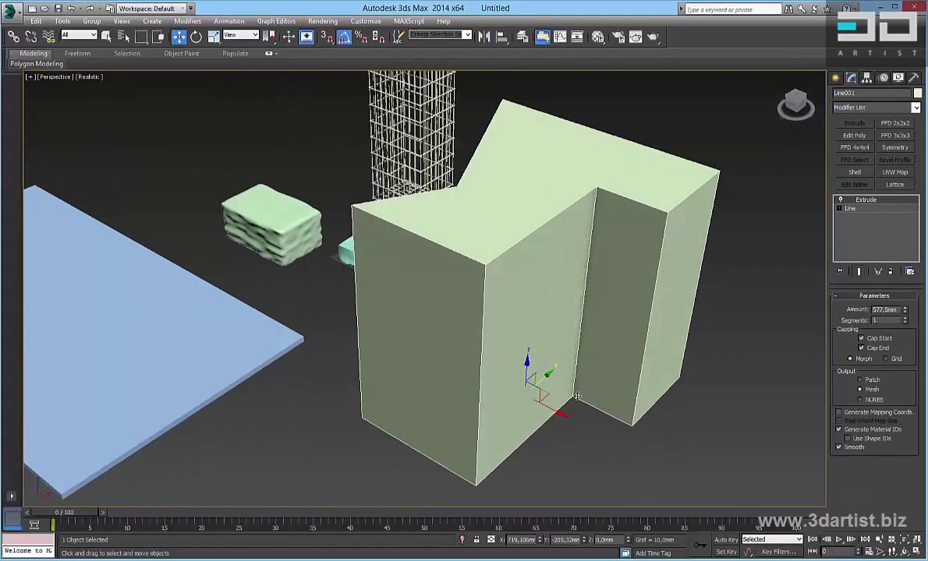
middle_click_drag(571, 440, 547, 445, "alt")
left_click(733, 344)
middle_click_drag(734, 344, 596, 356, "alt")
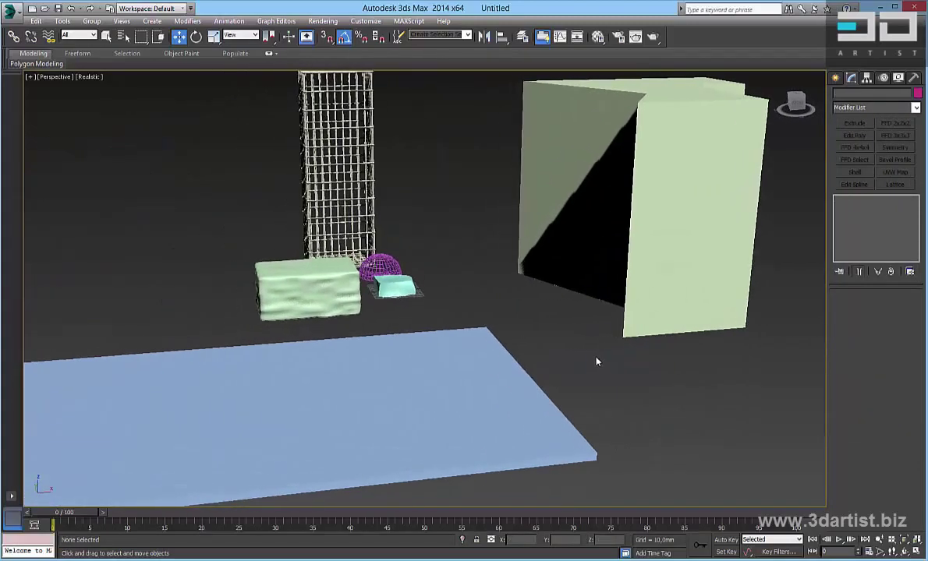
- Switch to the rendered cloth-and-spheres picture in Windows Photo Viewer and enlarge its window to study it
scroll(595, 356, "down", 3)
scroll(427, 401, "up", 3)
middle_click_drag(449, 408, 539, 373, "alt")
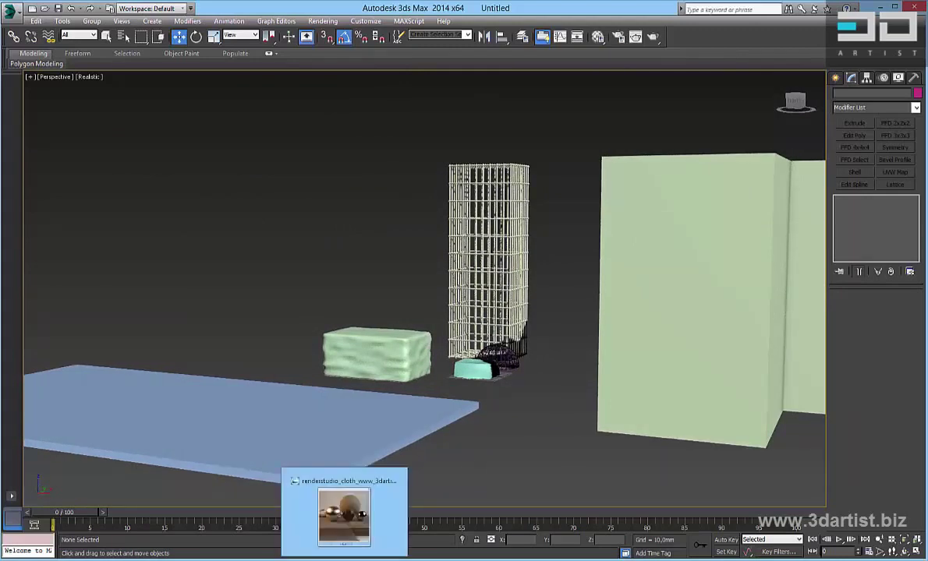
left_click(344, 560)
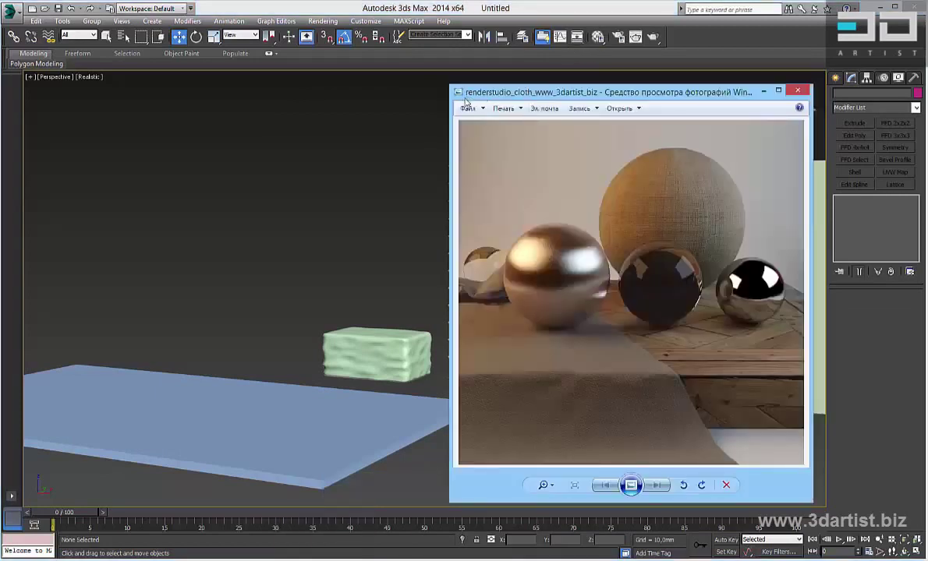
left_click_drag(450, 95, 363, 95)
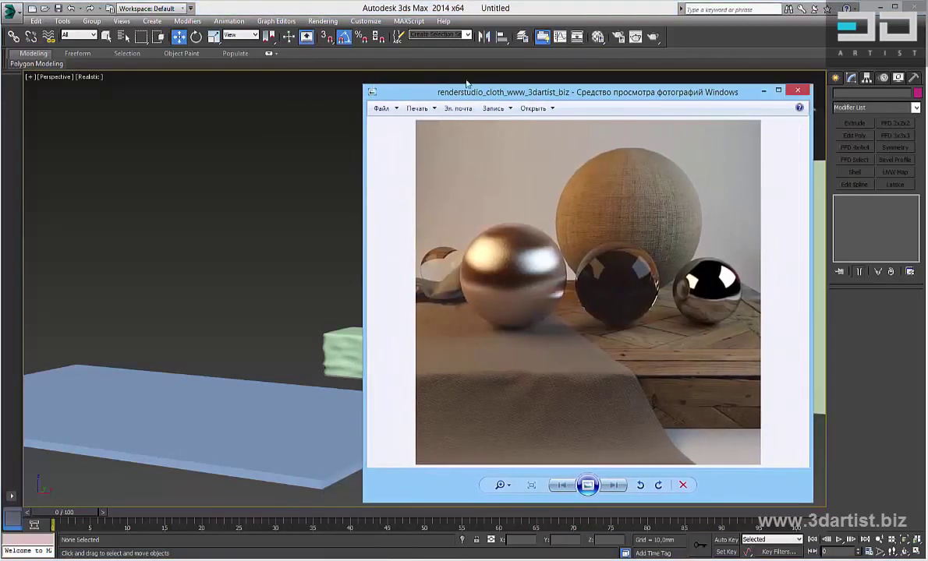
left_click_drag(483, 83, 452, 37)
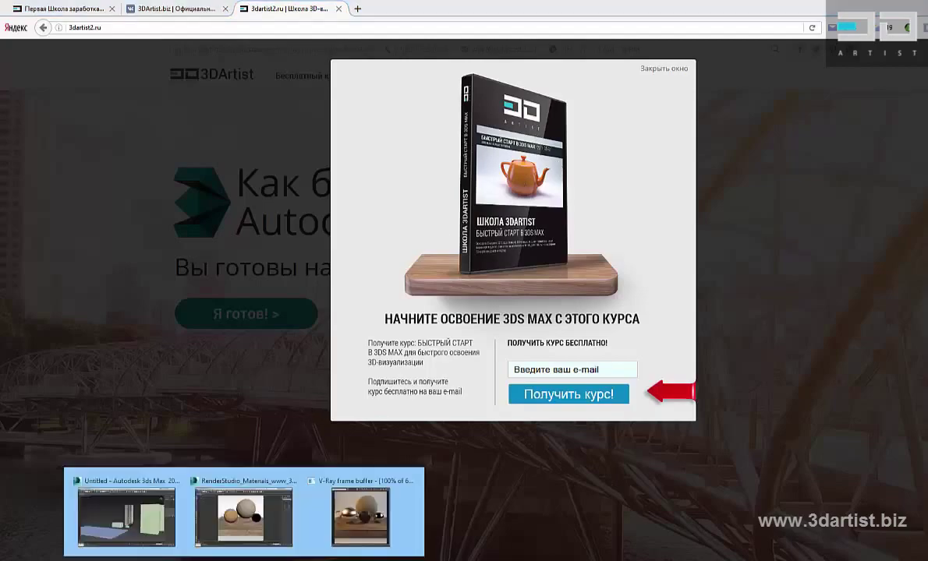
- Switch to the RenderStudio_Materials scene, close the V-Ray frame buffer and view the whole studio setup in Perspective
left_click(234, 548)
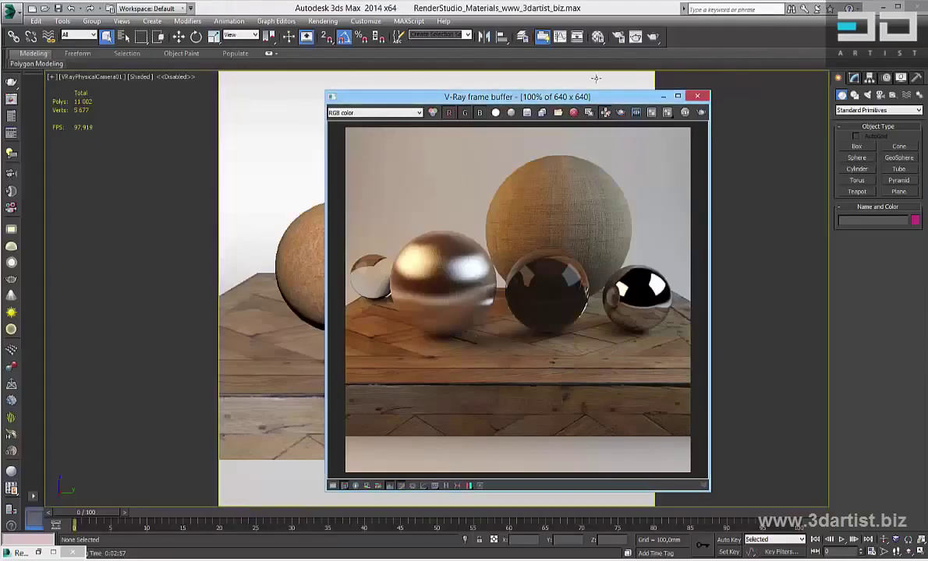
left_click(699, 97)
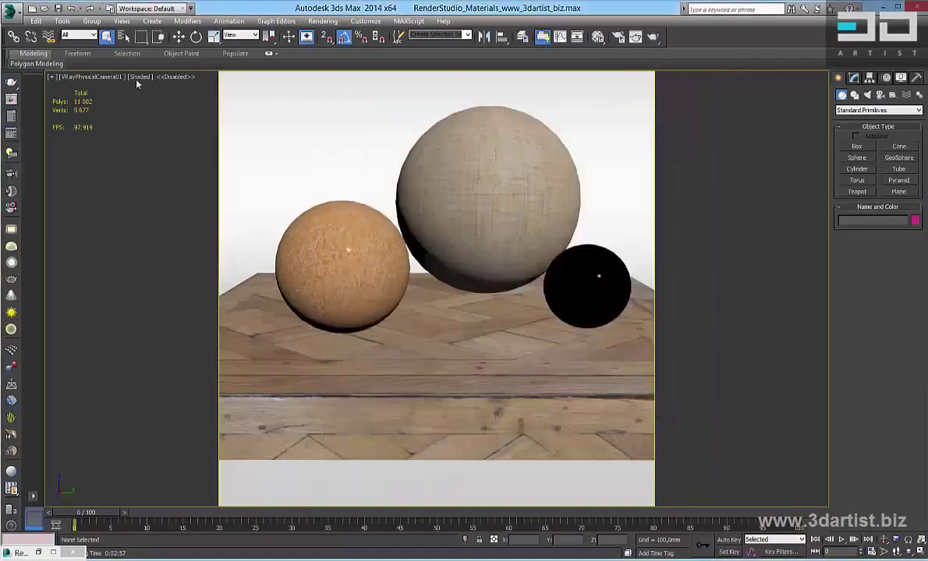
left_click(102, 77)
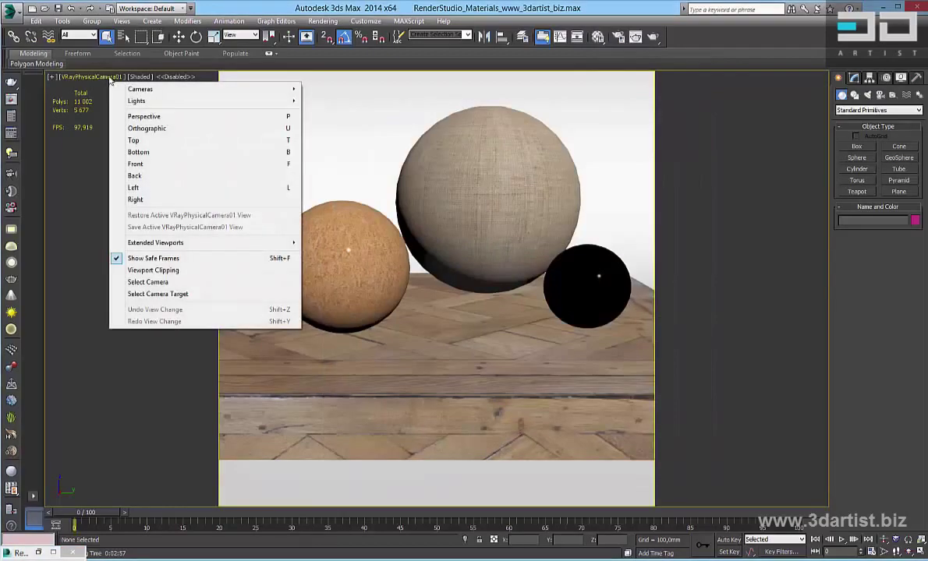
left_click(142, 117)
scroll(467, 256, "down", 5)
middle_click_drag(439, 245, 502, 271, "alt")
scroll(530, 287, "down", 5)
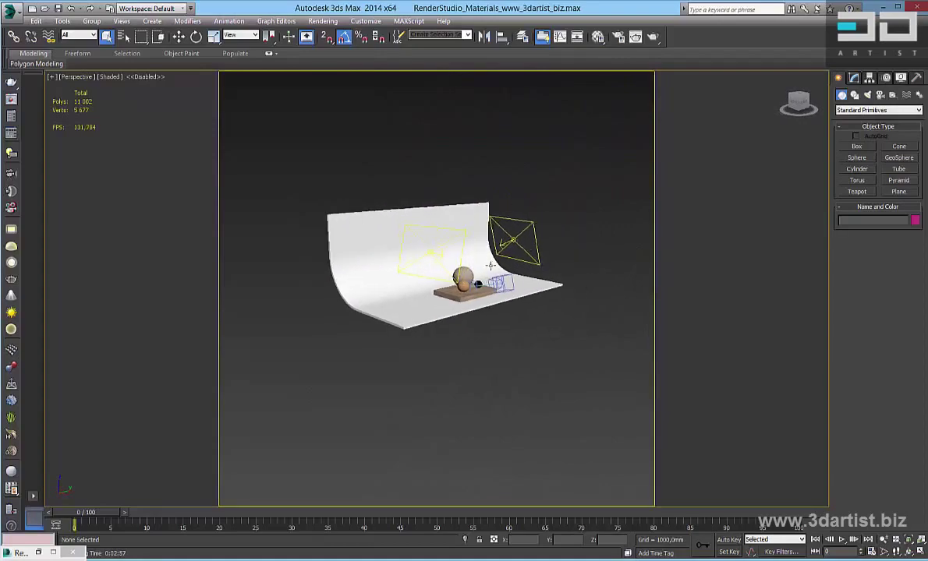
scroll(374, 311, "up", 3)
middle_click_drag(374, 312, 381, 271, "alt")
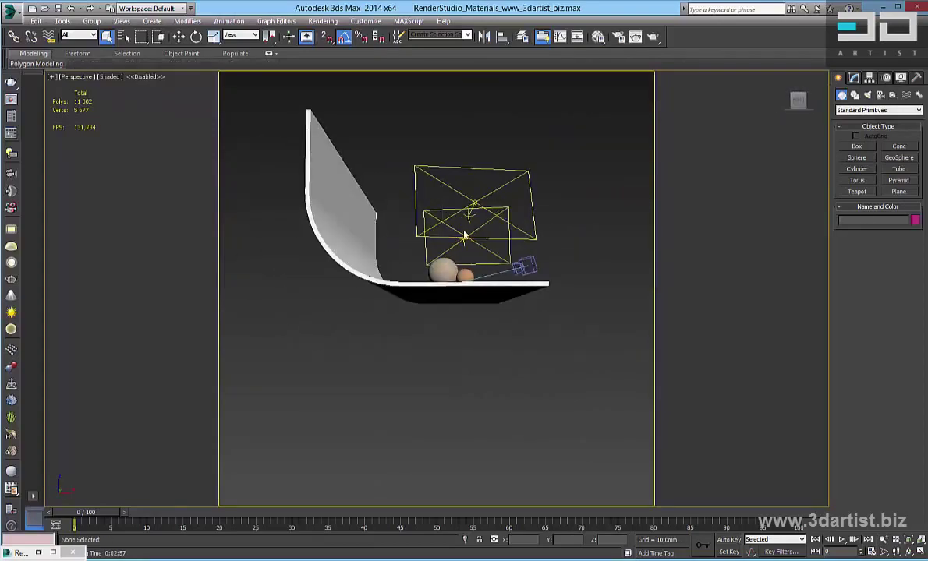
- Examine the curved backdrop, the spheres and the wooden base by selecting them in the studio scene
left_click(337, 200)
middle_click_drag(428, 234, 241, 251, "alt")
middle_click_drag(388, 238, 440, 287, "alt")
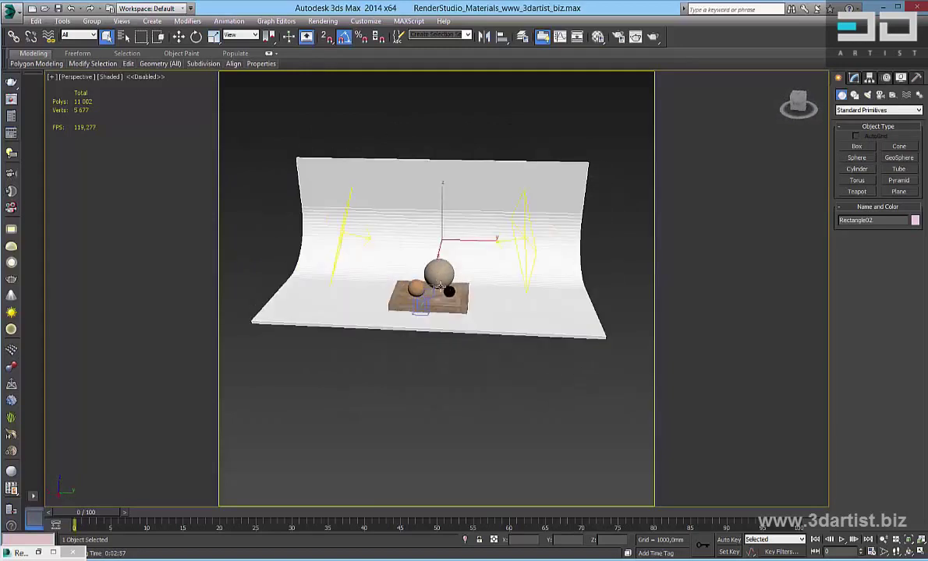
scroll(442, 289, "up", 8)
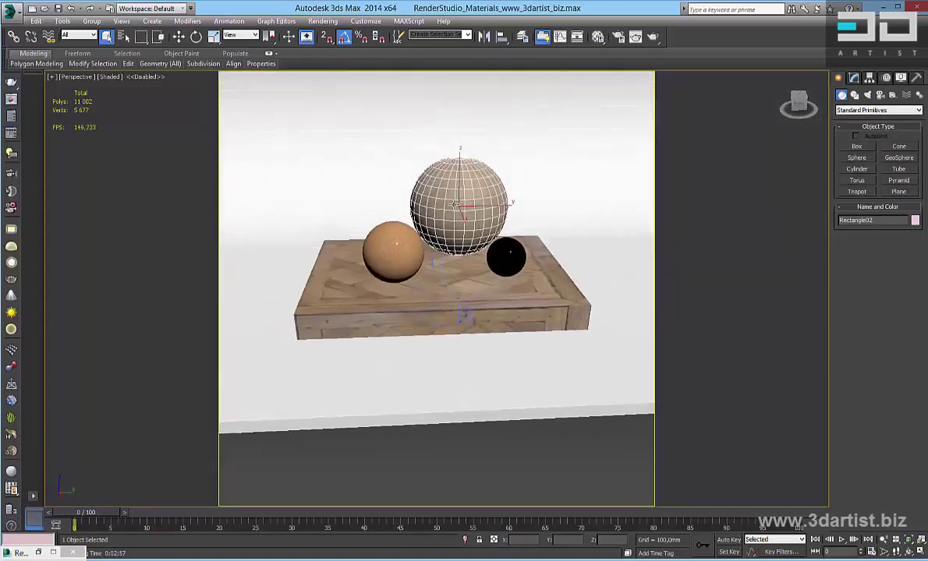
left_click(393, 248)
left_click(496, 254)
left_click(449, 266)
left_click(391, 247)
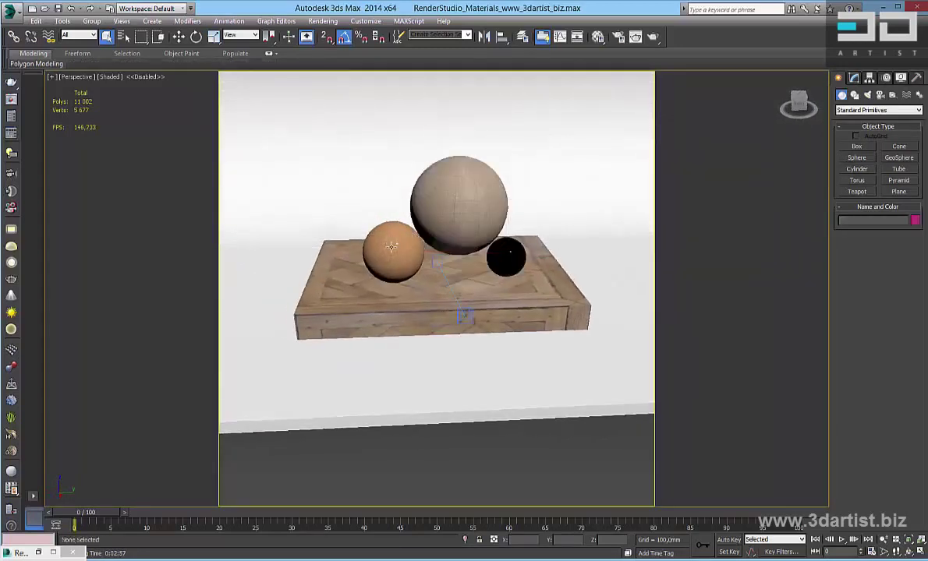
left_click_drag(392, 247, 367, 314)
scroll(488, 225, "down", 8)
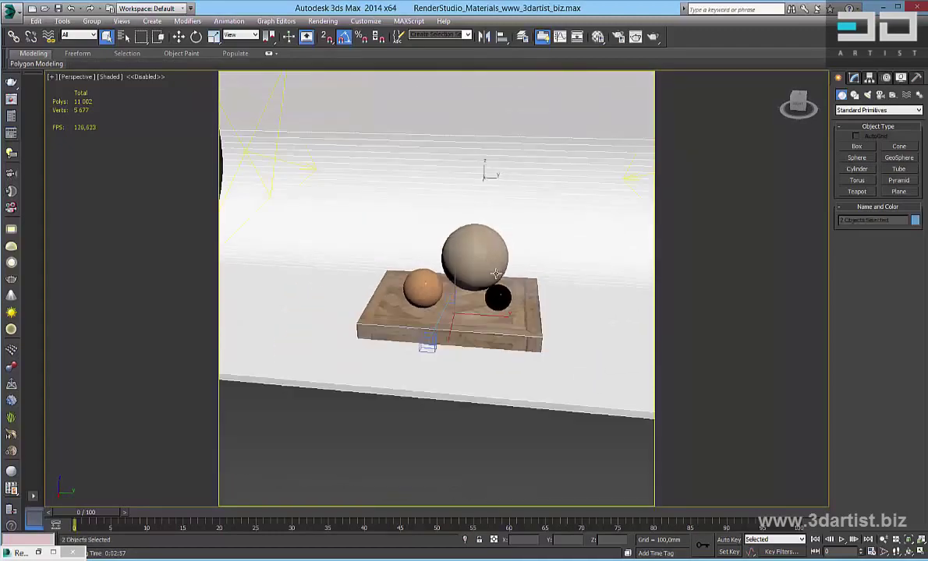
- Select the two V-Ray plane lights in turn and examine their placement around the spheres
middle_click_drag(519, 218, 417, 246, "alt")
left_click(508, 257)
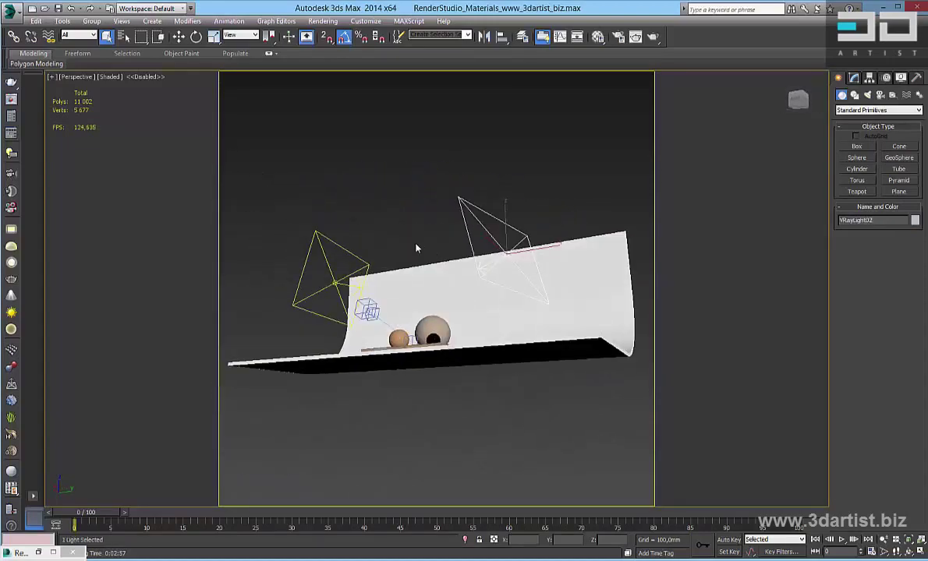
left_click(335, 285)
middle_click_drag(336, 285, 462, 196, "alt")
left_click(424, 290)
scroll(425, 266, "up", 4)
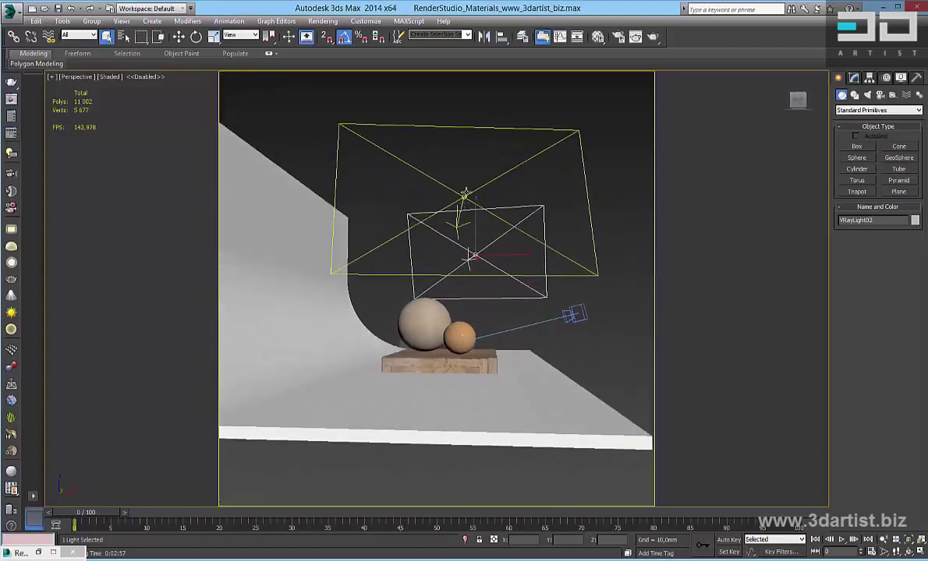
- Compare the intensity and temperature parameters of VRayLight01 and VRayLight02
left_click(854, 78)
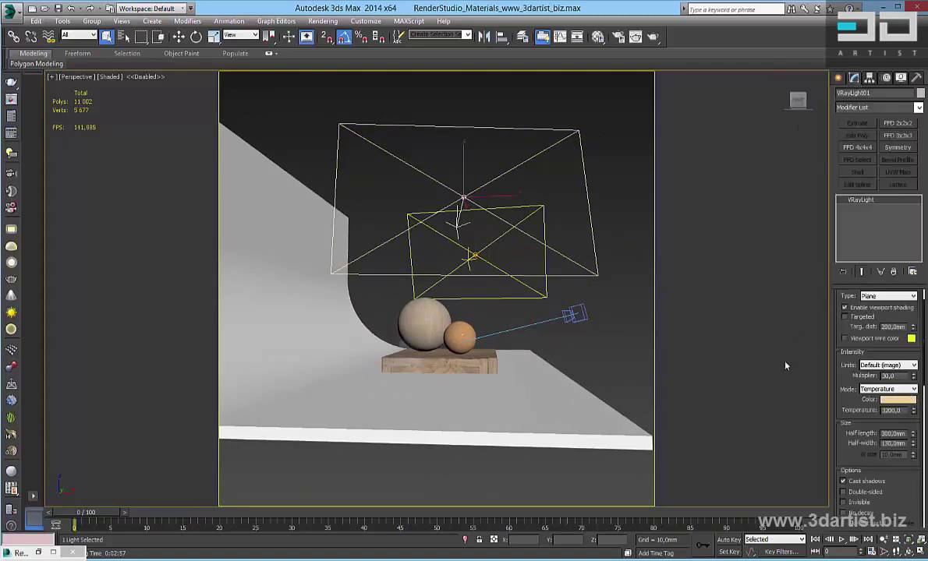
middle_click_drag(515, 287, 483, 294, "alt")
middle_click_drag(484, 218, 409, 233)
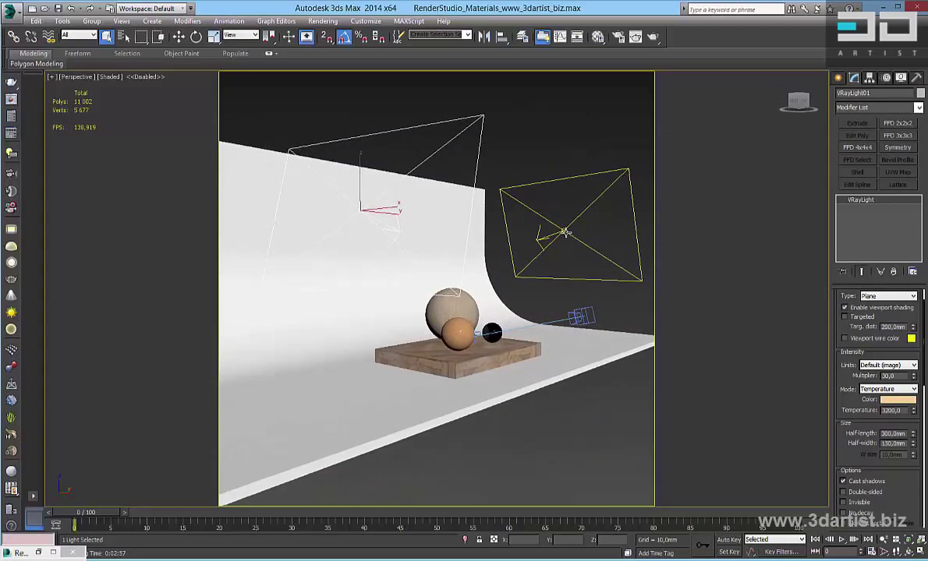
left_click(563, 232)
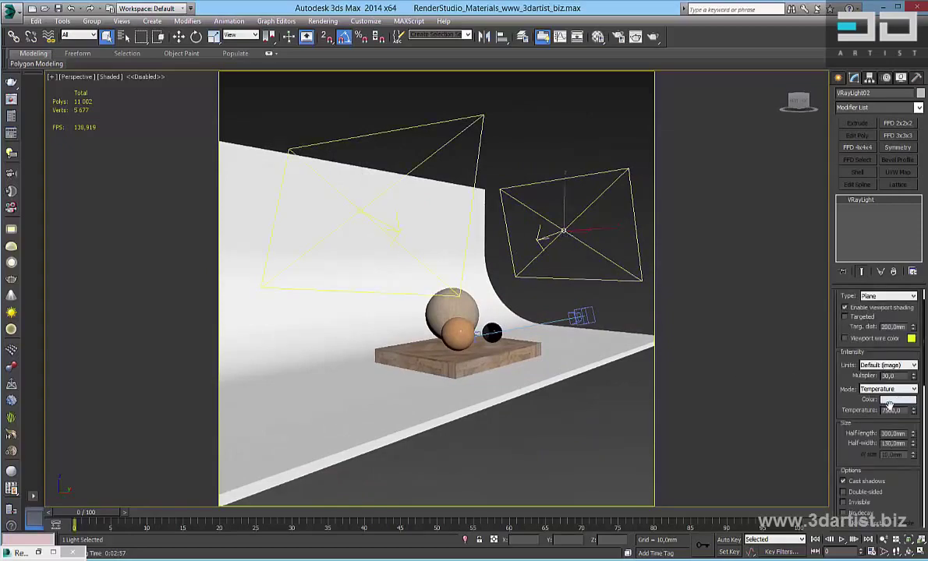
- Select the V-Ray physical camera and view the studio scene through VRayPhysicalCamera01
middle_click_drag(544, 289, 600, 269, "alt")
middle_click_drag(390, 286, 269, 263)
left_click(573, 284)
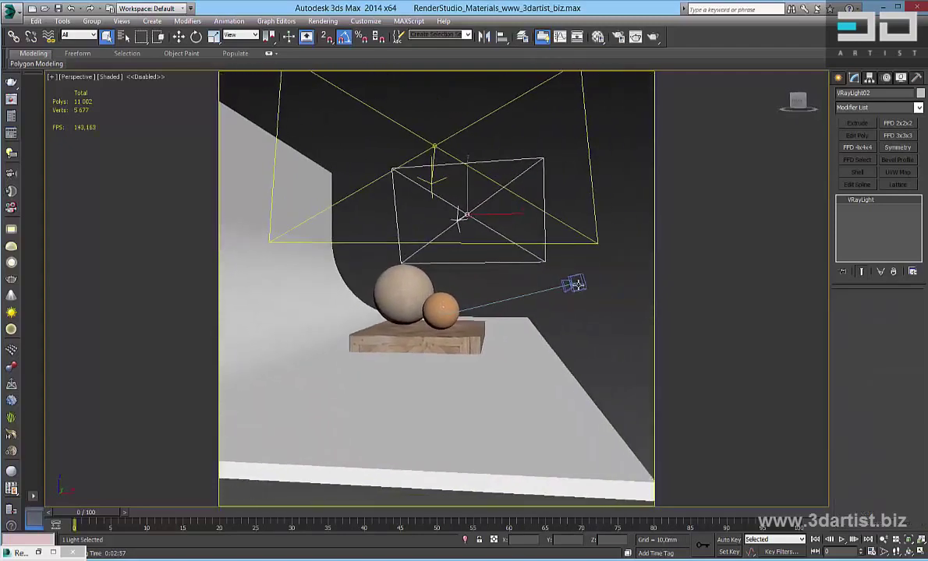
middle_click_drag(573, 305, 535, 301, "alt")
left_click(75, 77)
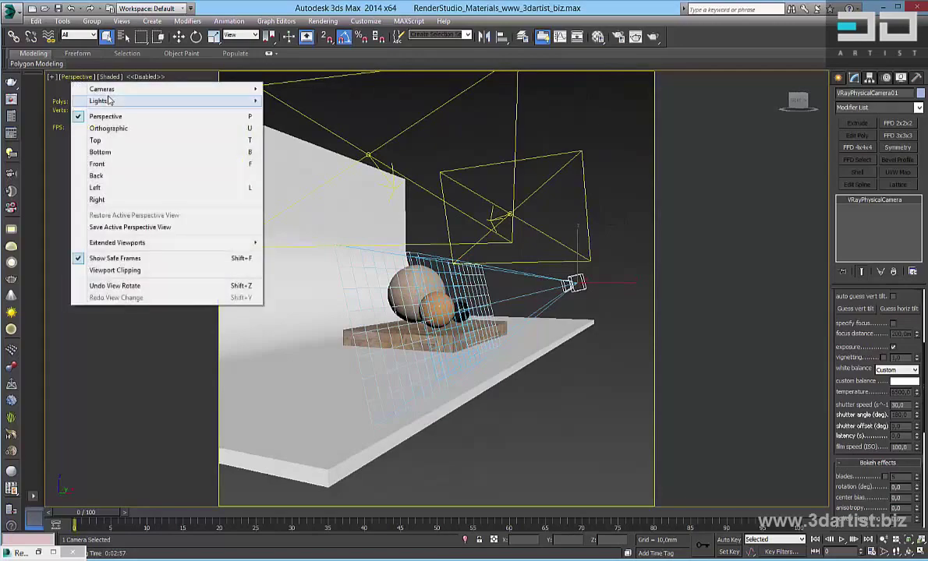
mouse_move(106, 90)
left_click(304, 90)
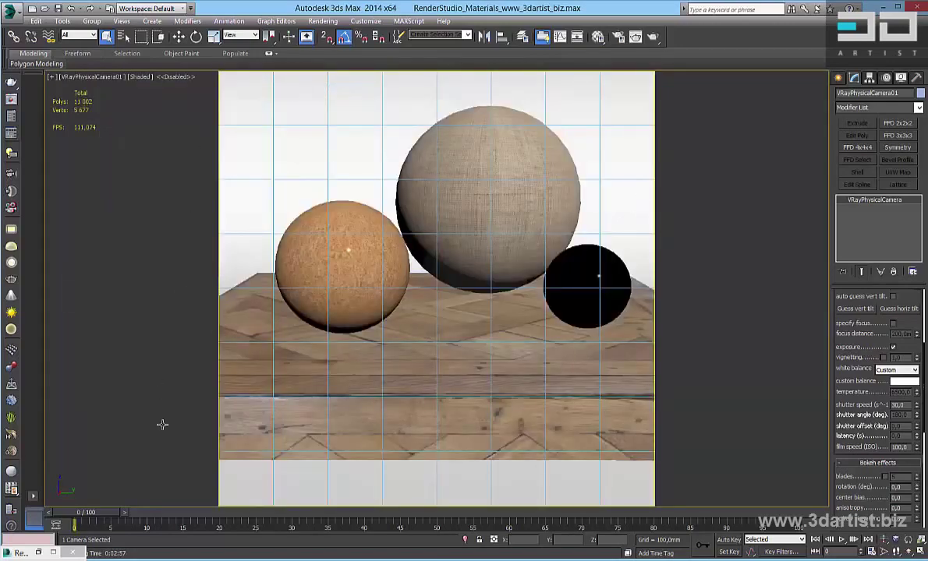
- Return to the Untitled scene, delete all of its objects and turn the home grid on
mouse_move(19, 553)
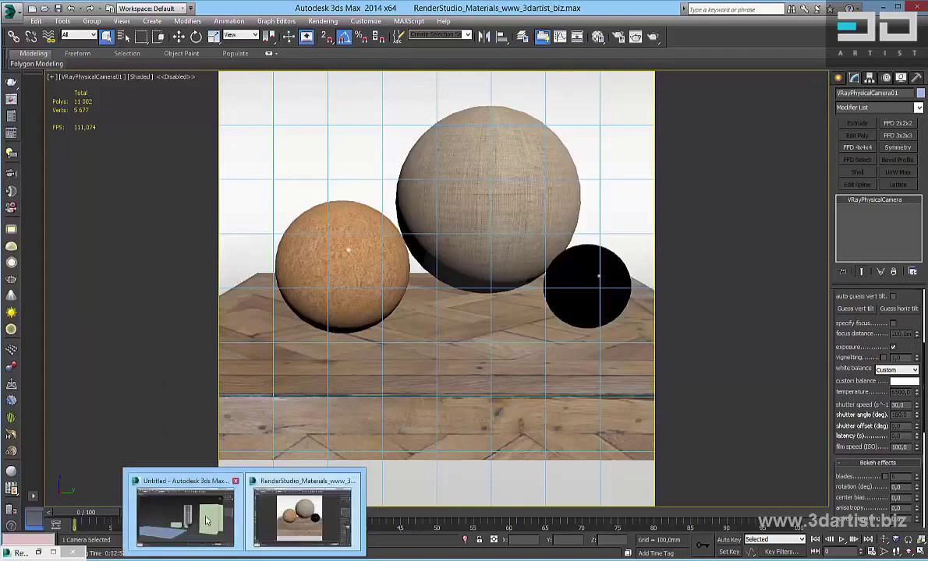
left_click(174, 480)
scroll(501, 311, "down", 5)
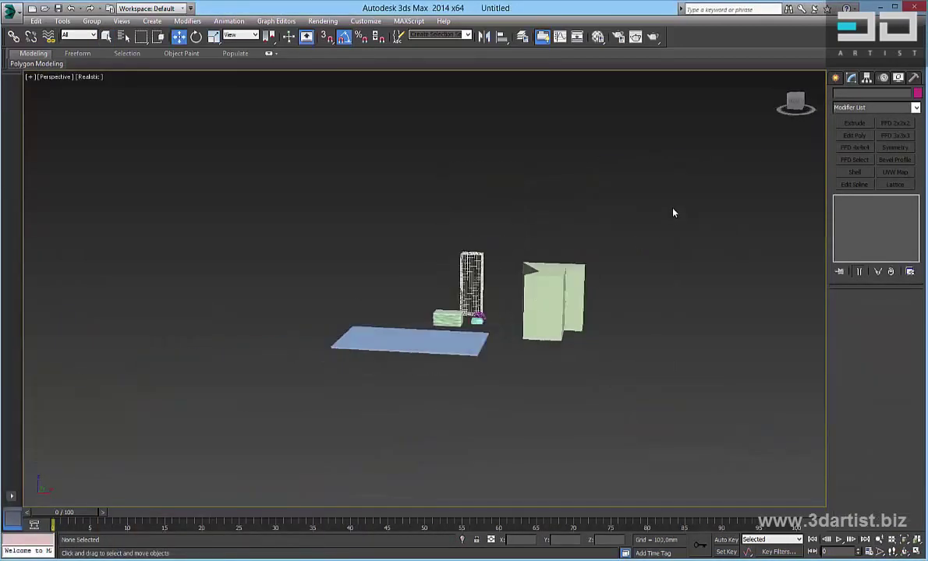
left_click_drag(673, 211, 278, 435)
key("Delete")
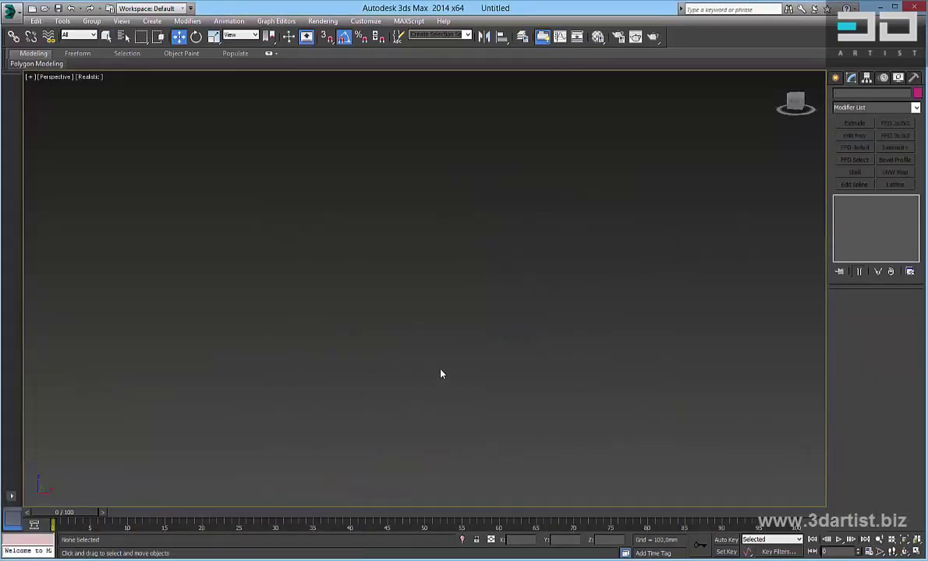
key("g")
scroll(448, 326, "up", 1)
scroll(441, 329, "down", 4)
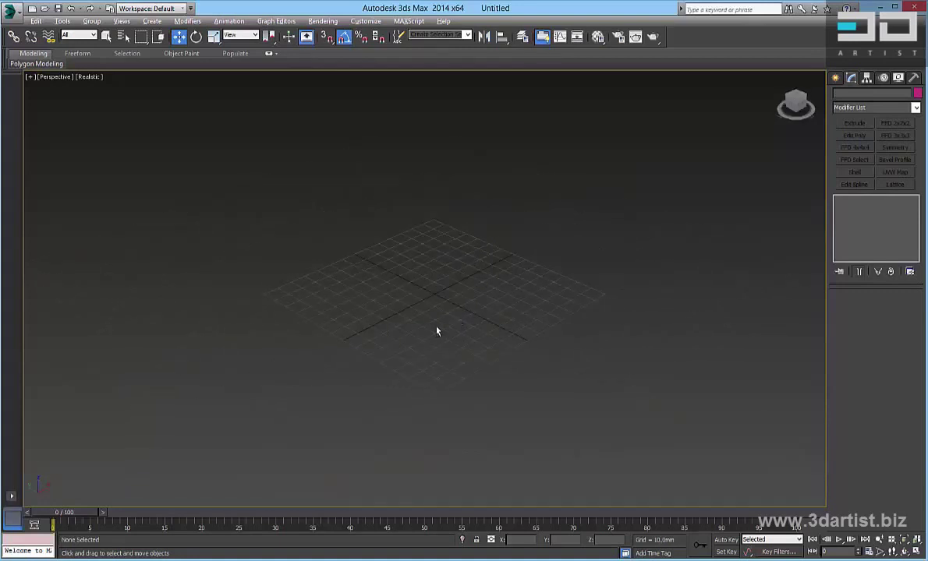
middle_click_drag(437, 330, 489, 318, "alt")
left_click(835, 77)
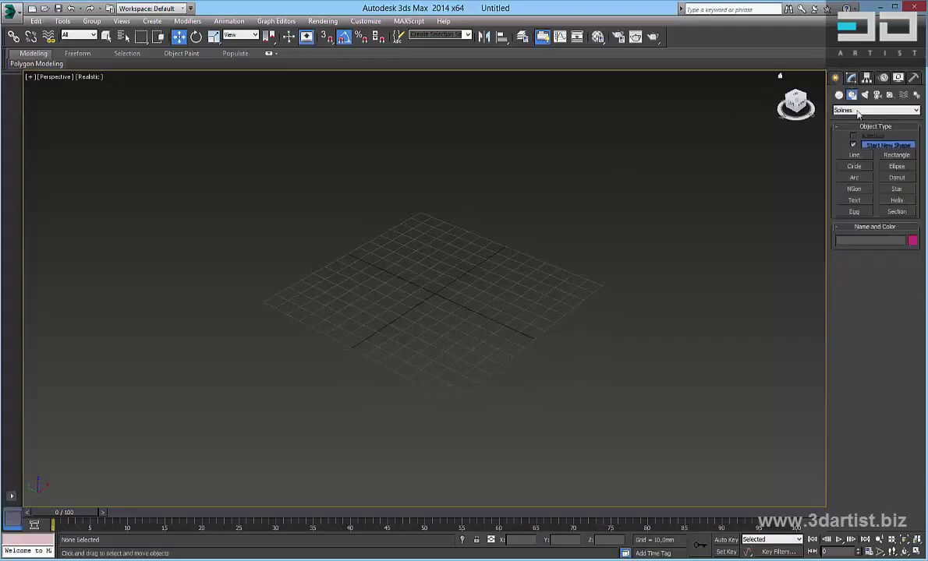
left_click(855, 156)
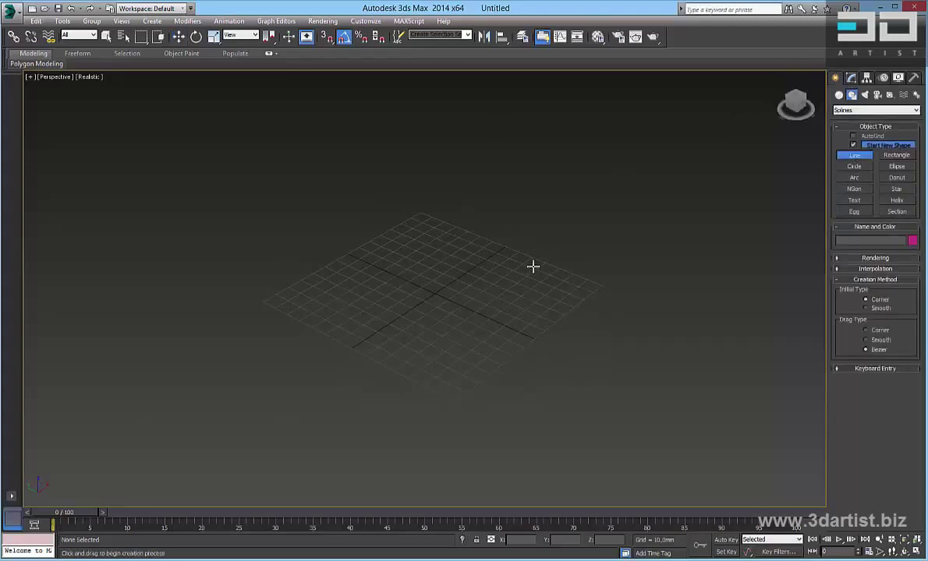
left_click(850, 78)
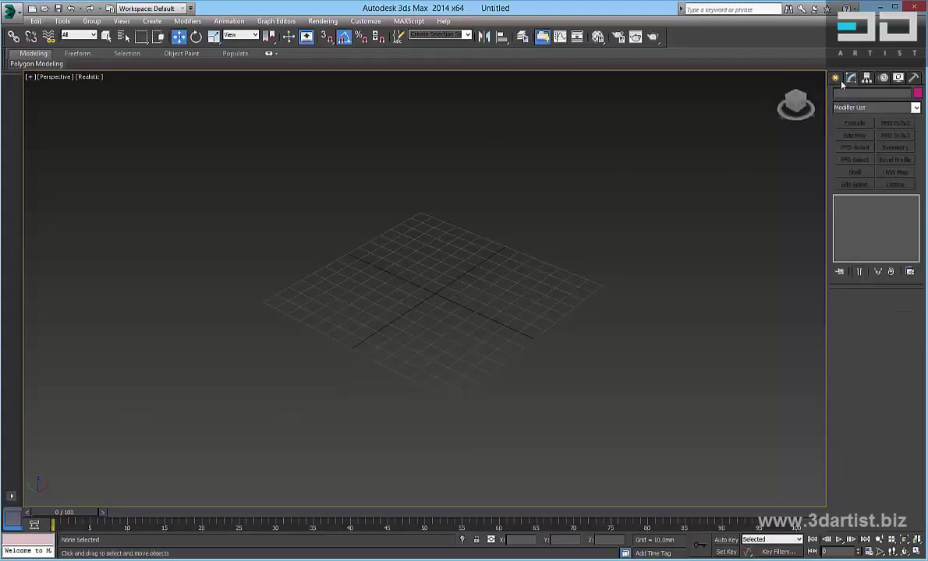
- Create a standard Box over the grid, about 593 mm long, 450 mm wide and 231 mm high
left_click(835, 78)
left_click(839, 95)
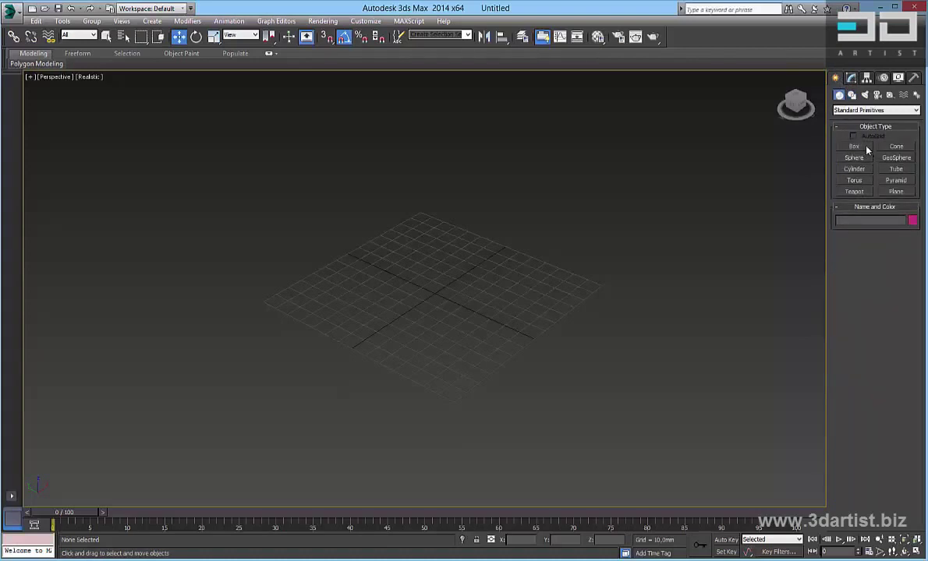
left_click(862, 149)
scroll(468, 278, "down", 5)
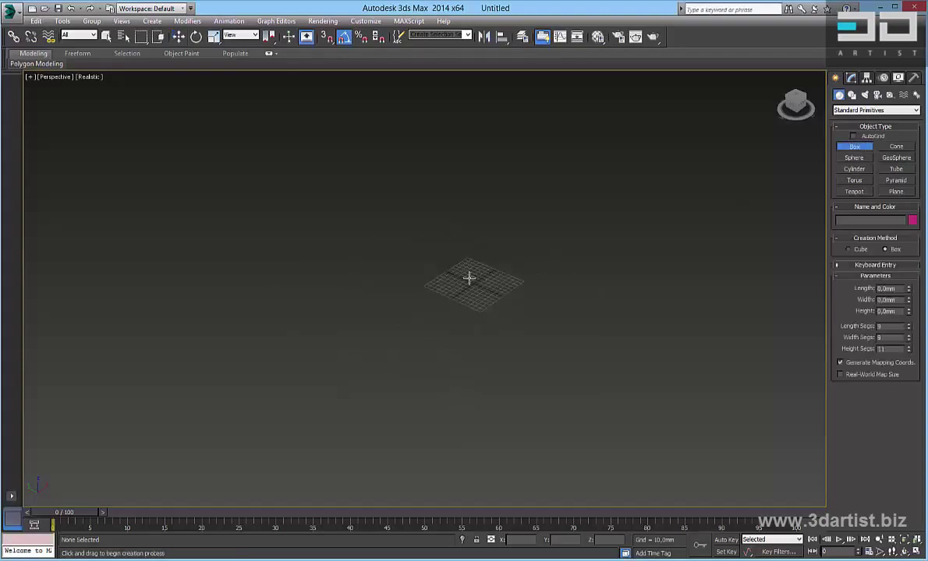
left_click_drag(310, 255, 675, 264)
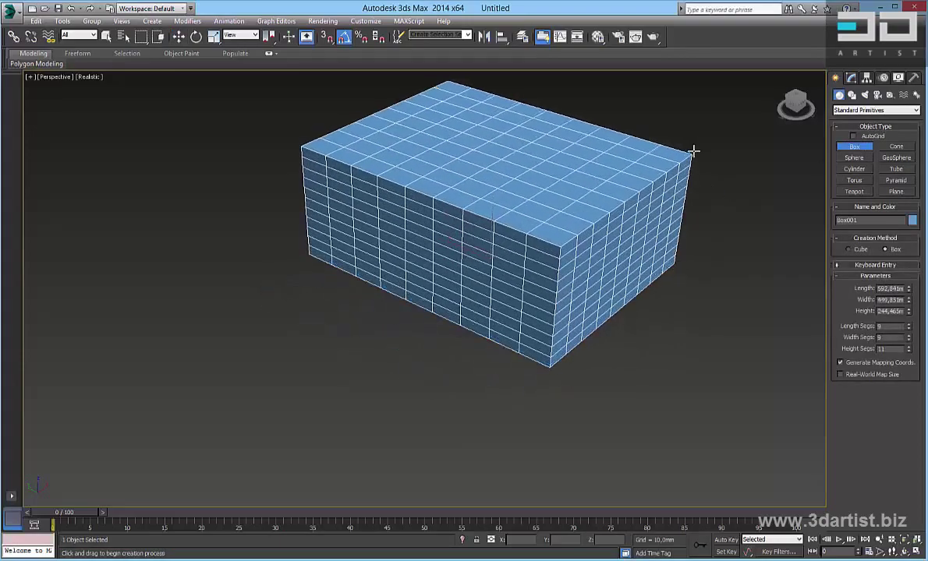
left_click(694, 152)
middle_click_drag(698, 234, 633, 235, "alt")
middle_click_drag(599, 277, 709, 266, "alt")
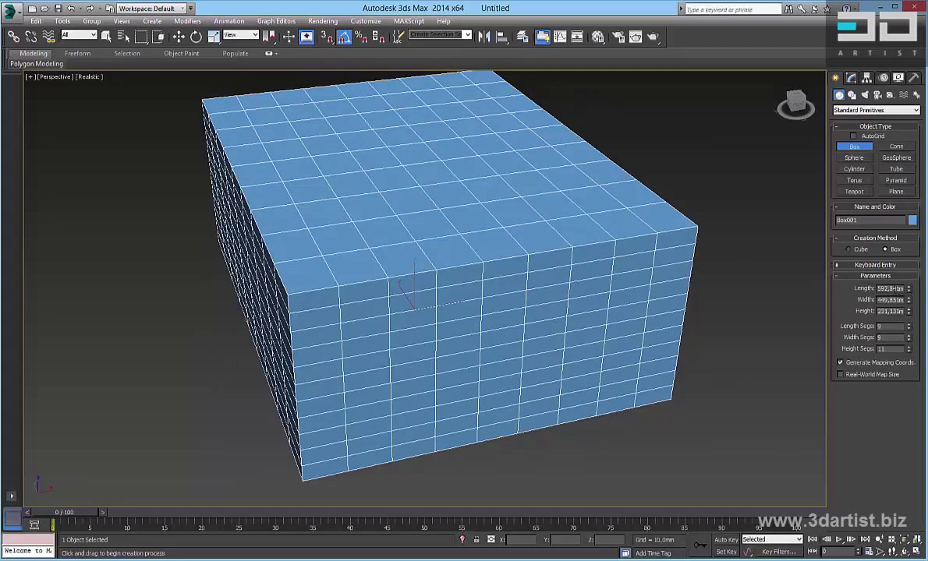
- Set the box's length to 12000 mm, width to 6000 mm and height to 4500 mm
type("12000")
key("Return")
scroll(565, 328, "down", 4)
middle_click_drag(601, 320, 545, 285, "alt")
scroll(602, 311, "down", 2)
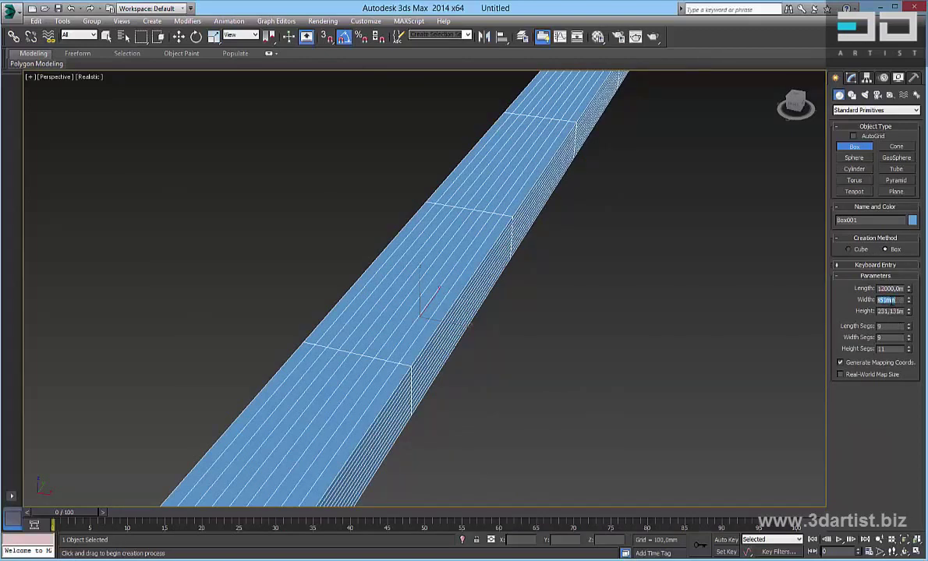
key("Tab")
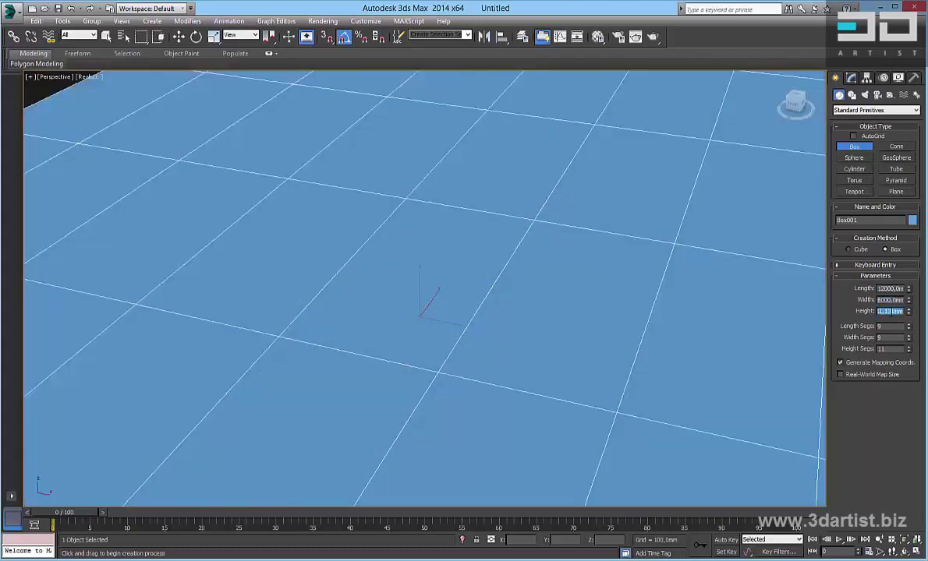
type("4500")
key("Return")
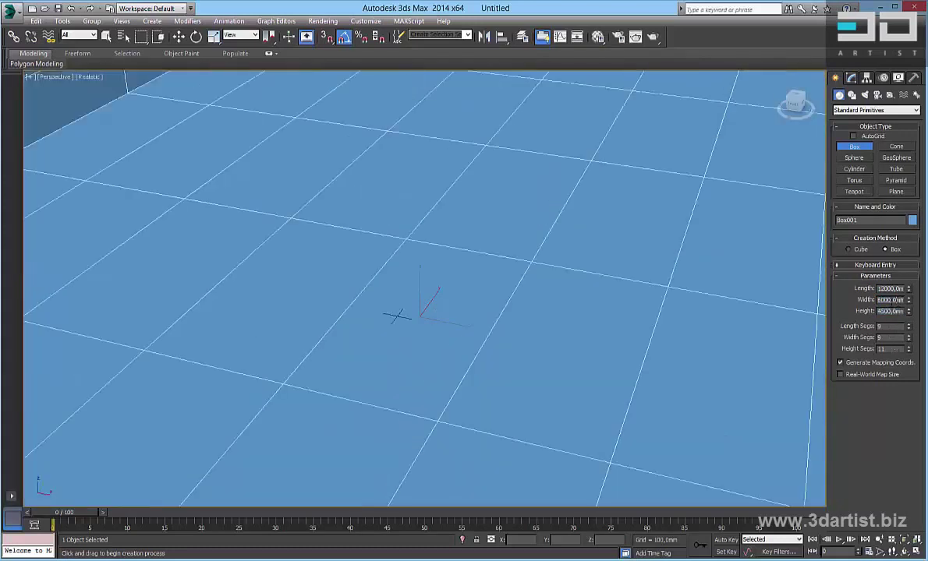
- Reduce the box's length, width and height segments to 1
scroll(507, 242, "down", 5)
middle_click_drag(535, 230, 596, 275, "alt")
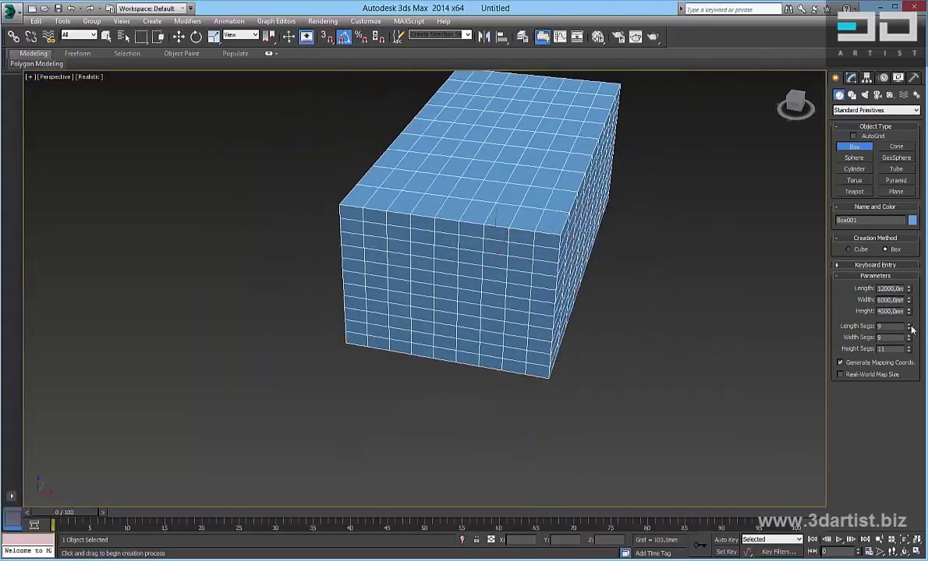
left_click_drag(909, 328, 911, 413)
middle_click_drag(603, 288, 274, 201, "alt")
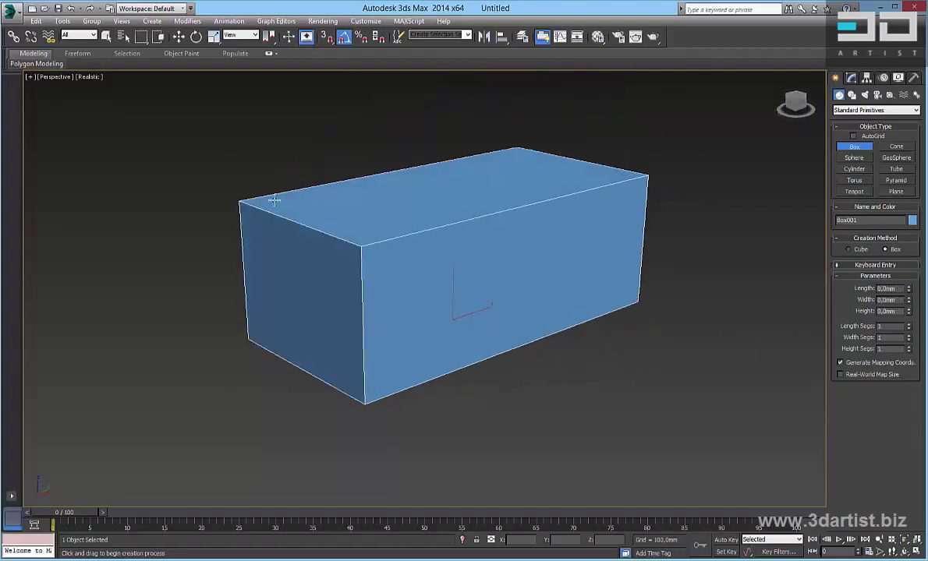
middle_click_drag(503, 315, 393, 186, "alt")
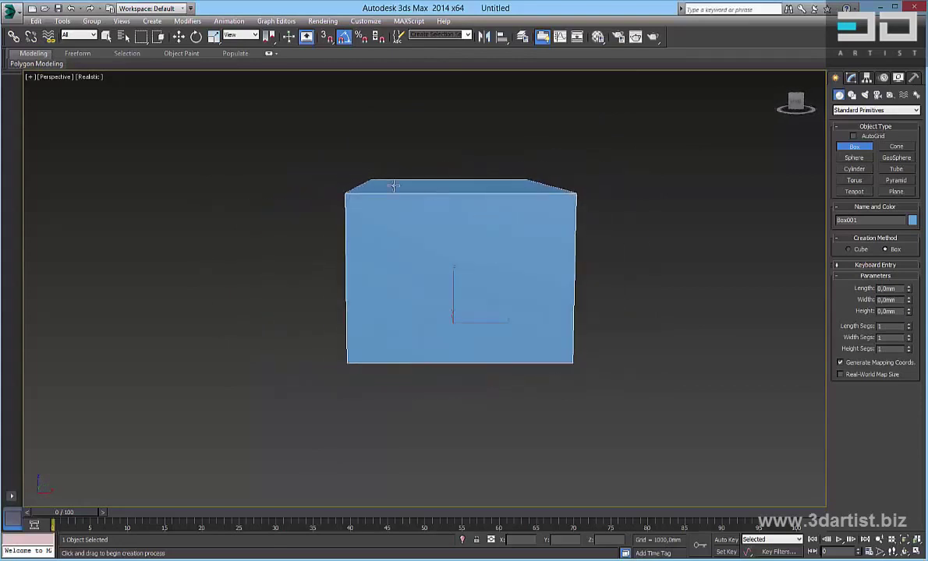
- Switch to the RenderStudio_Materials scene, examine it in perspective and select the curved backdrop
left_click(301, 509)
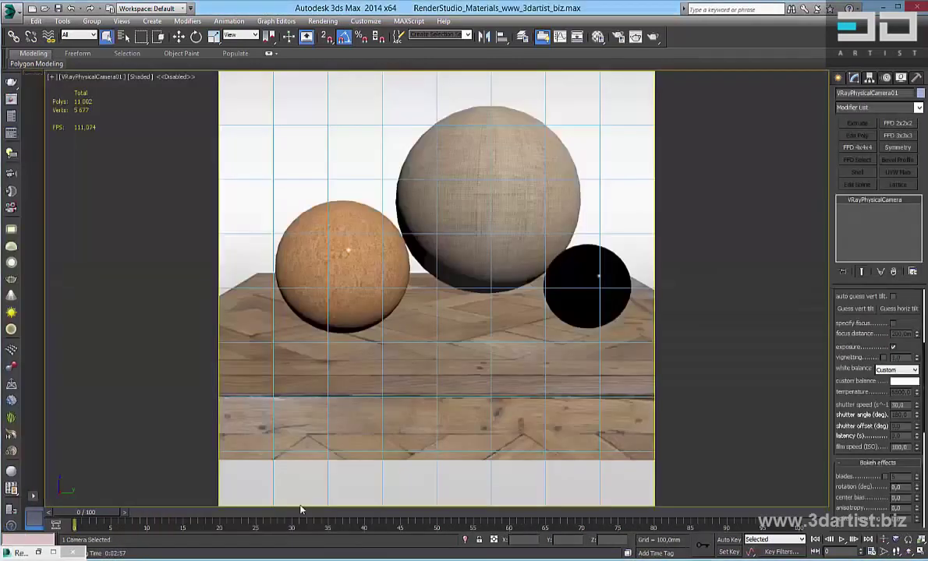
left_click(76, 76)
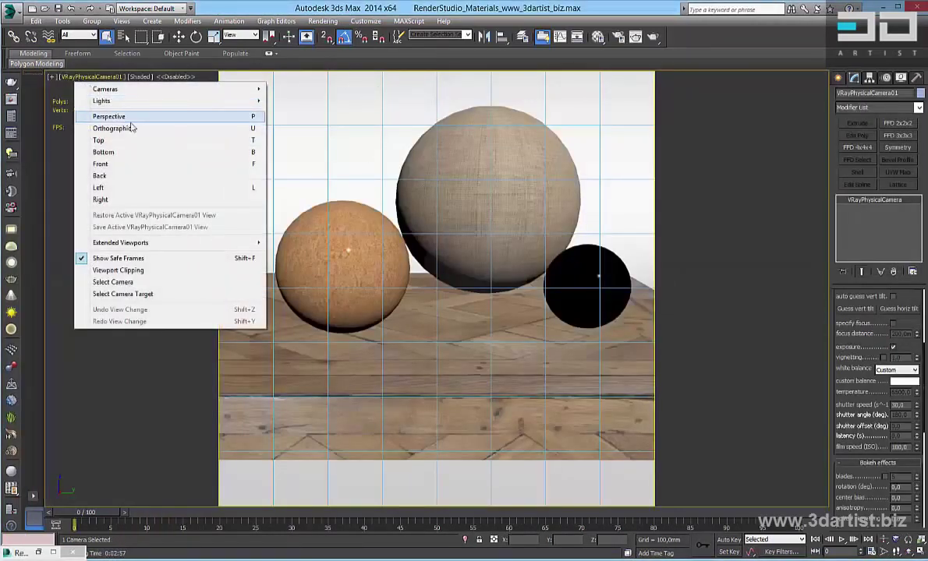
left_click(117, 118)
scroll(480, 264, "down", 5)
middle_click_drag(394, 287, 503, 277, "alt")
scroll(526, 277, "down", 4)
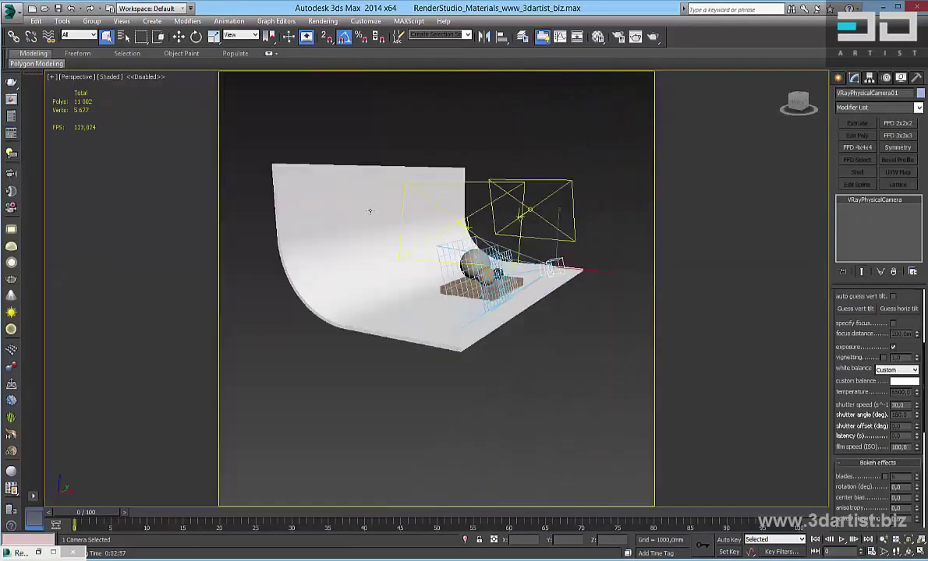
left_click(340, 220)
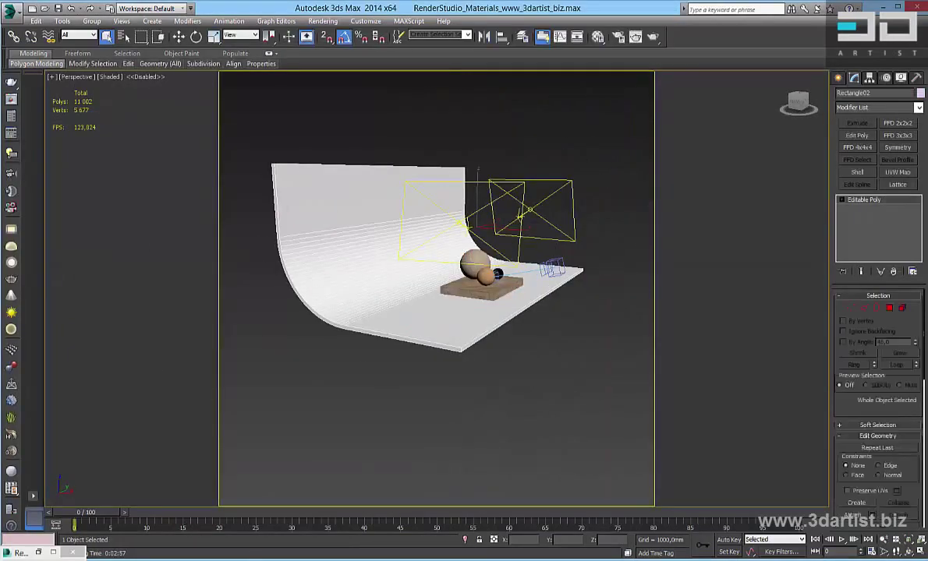
mouse_move(20, 553)
- Return to the Untitled scene, fit the box in the Front view and maximize that view
left_click(176, 499)
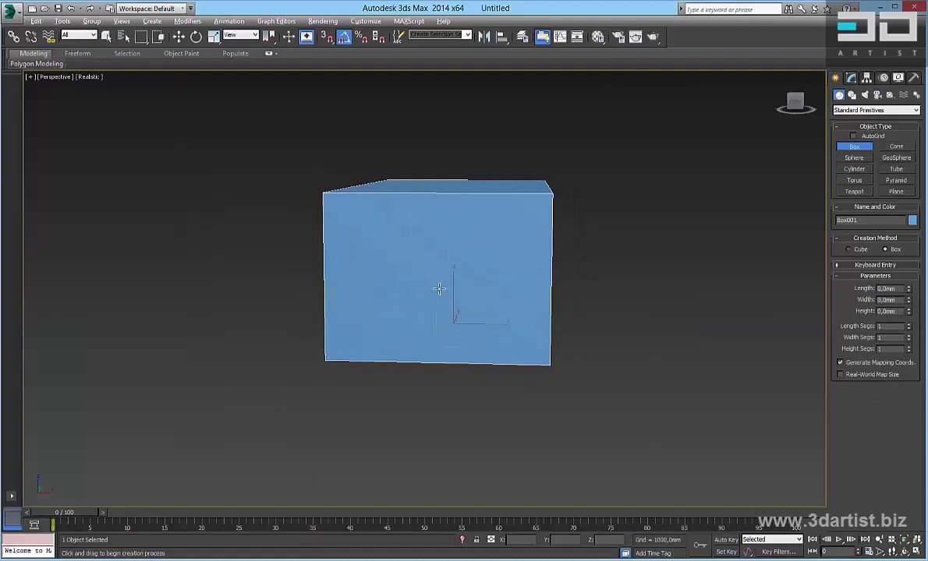
key("alt+w")
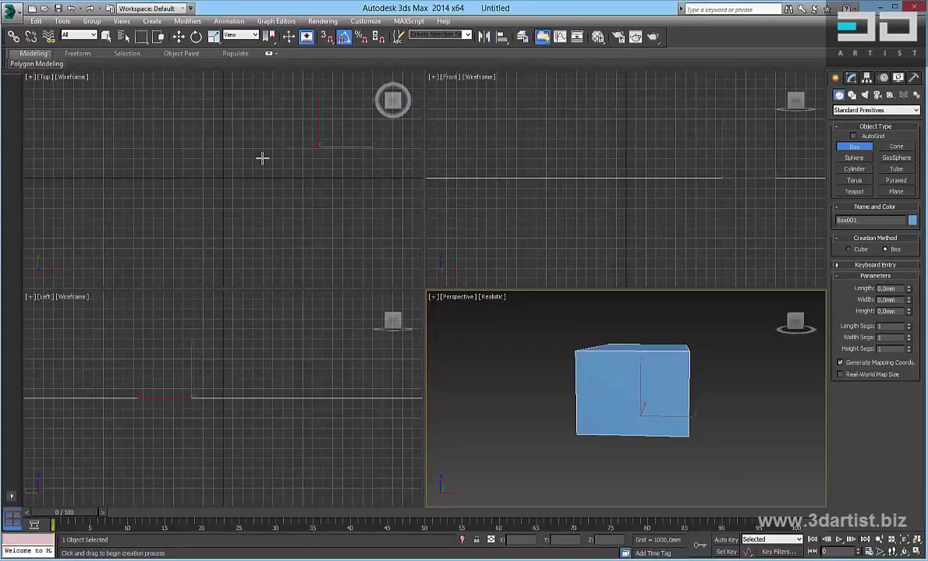
right_click(557, 170)
key("z")
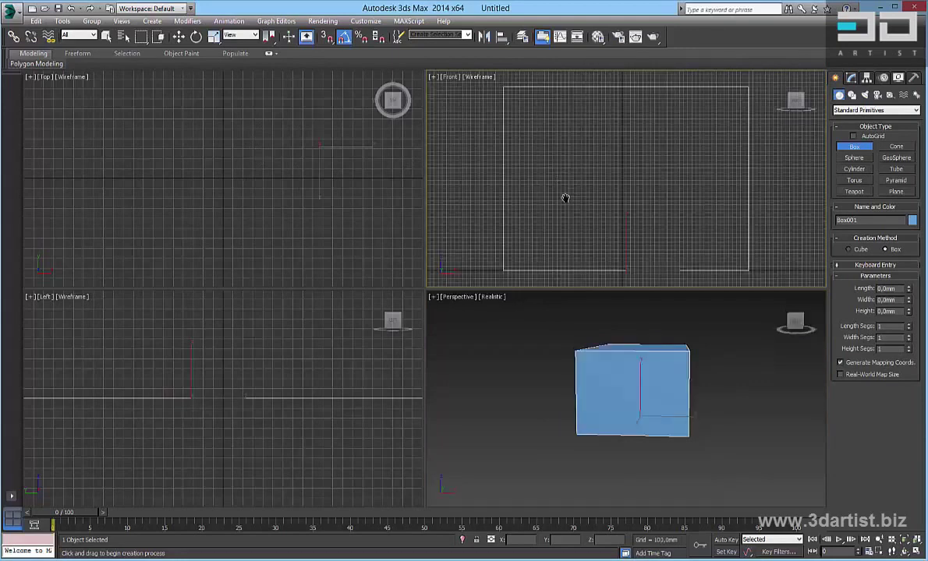
middle_click_drag(676, 154, 650, 156)
scroll(202, 367, "up", 5)
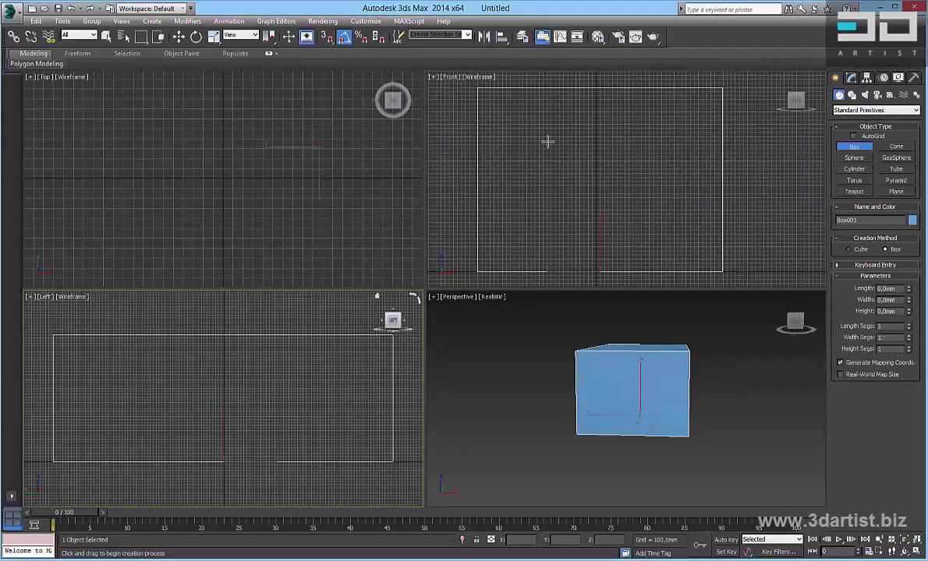
middle_click(692, 193)
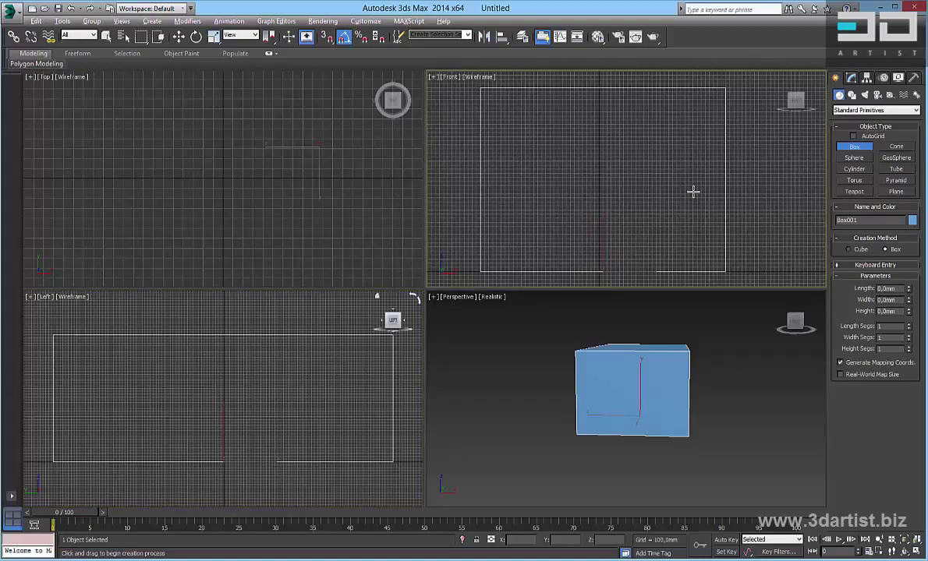
key("alt+w")
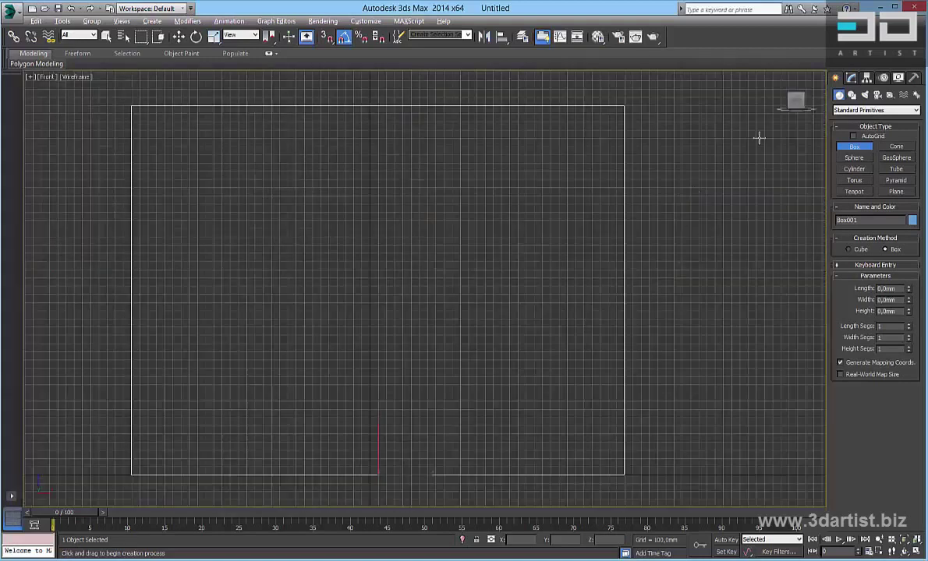
- Draw an open Line spline in the Front view down the box's left side, around a curved lower-left corner and along its base to the right edge
left_click(853, 95)
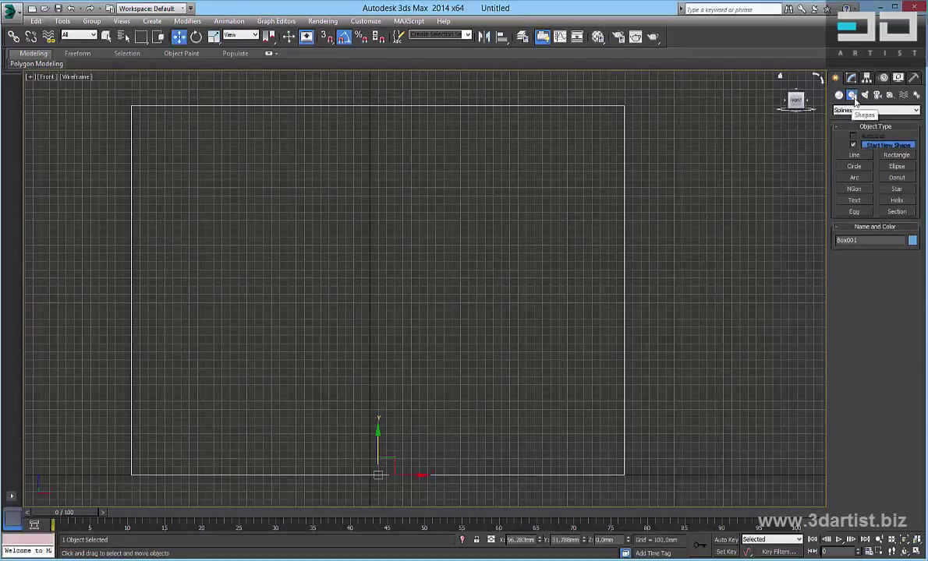
left_click(854, 156)
middle_click_drag(302, 303, 337, 271)
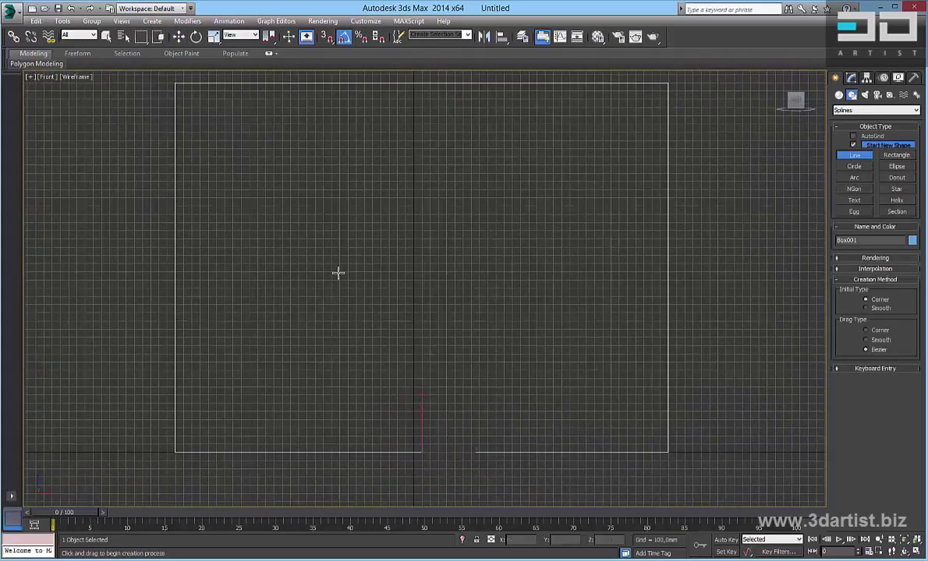
left_click(179, 82)
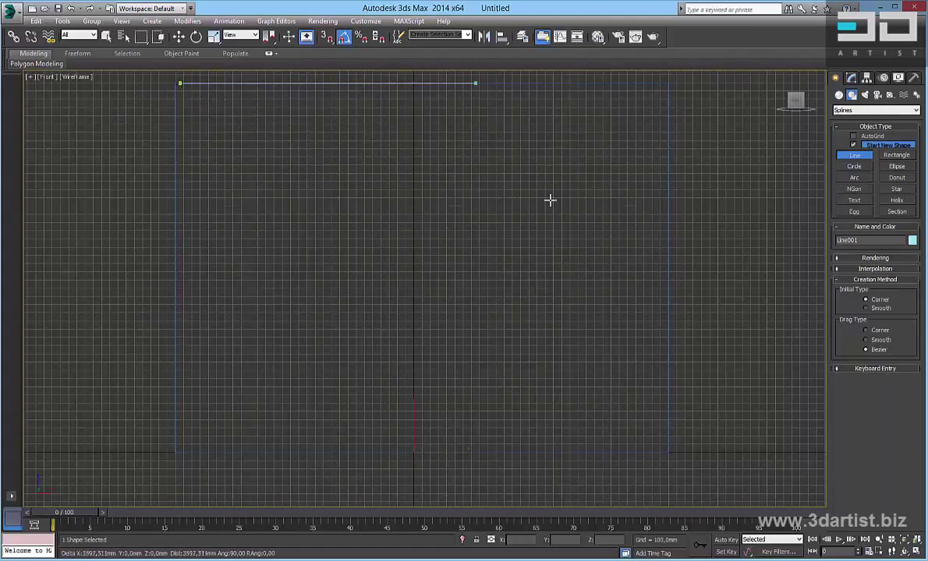
left_click(185, 319)
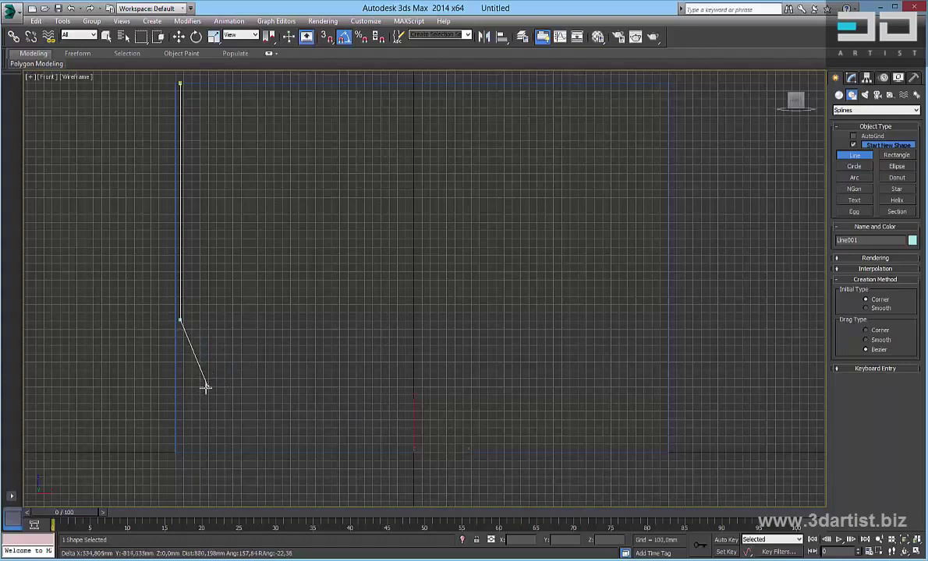
left_click_drag(202, 391, 220, 419)
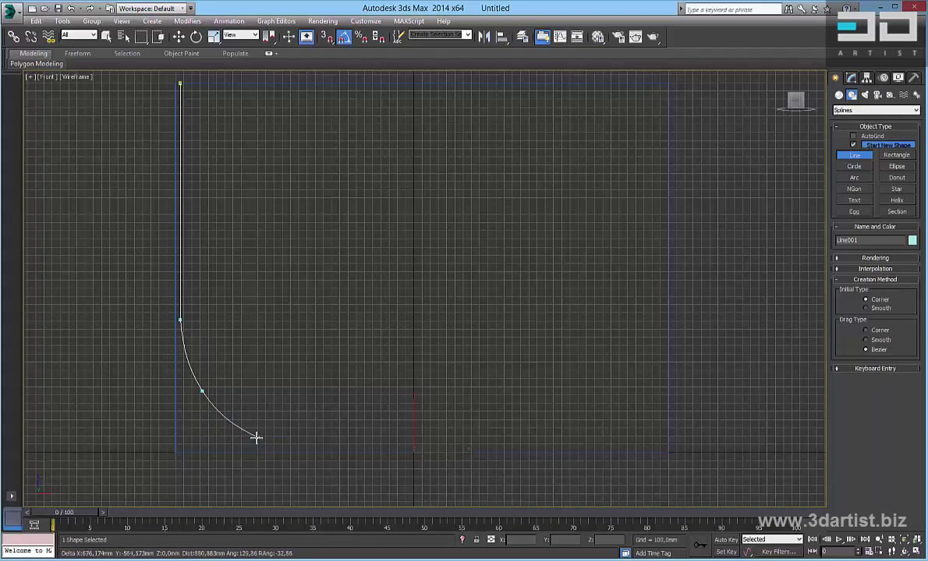
left_click_drag(256, 438, 258, 440)
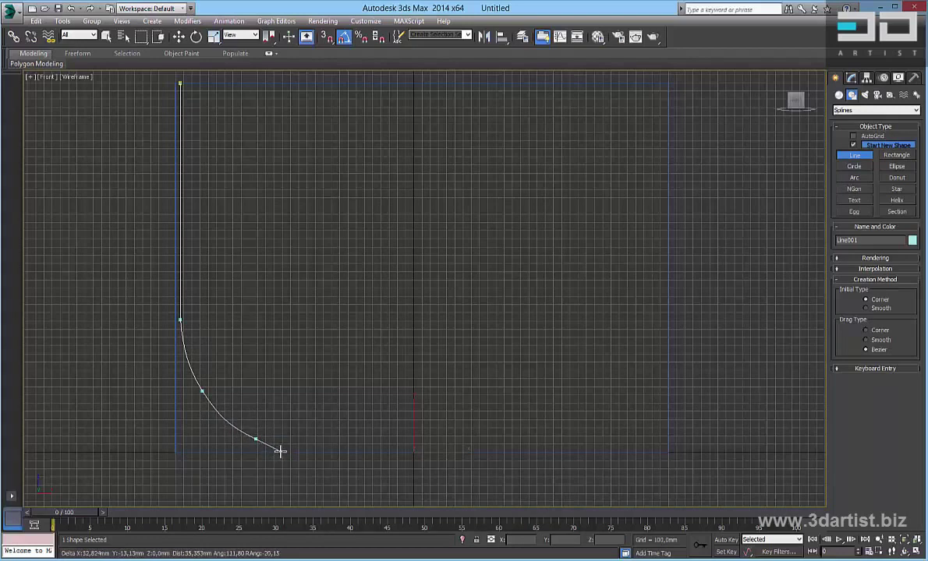
left_click(330, 451)
left_click(641, 398)
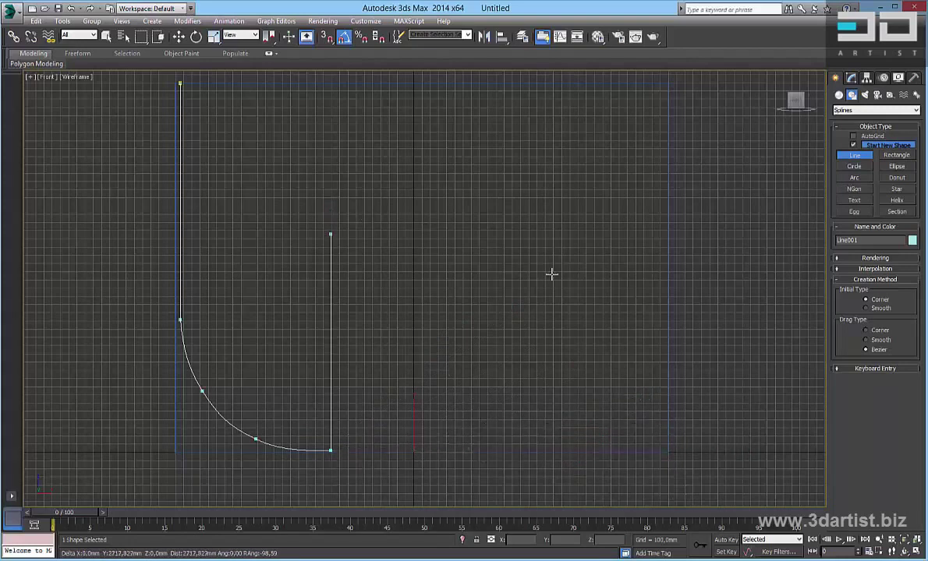
left_click(669, 471)
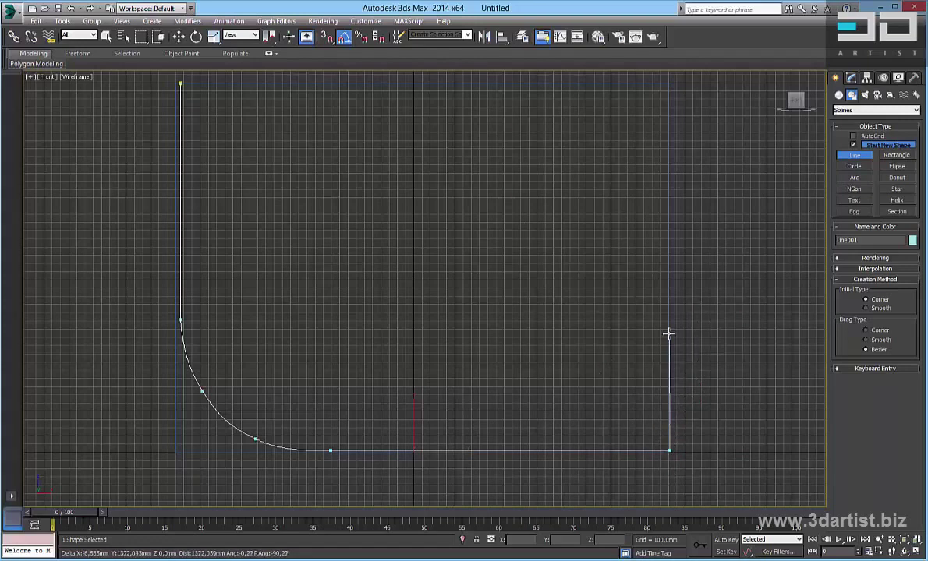
right_click(686, 242)
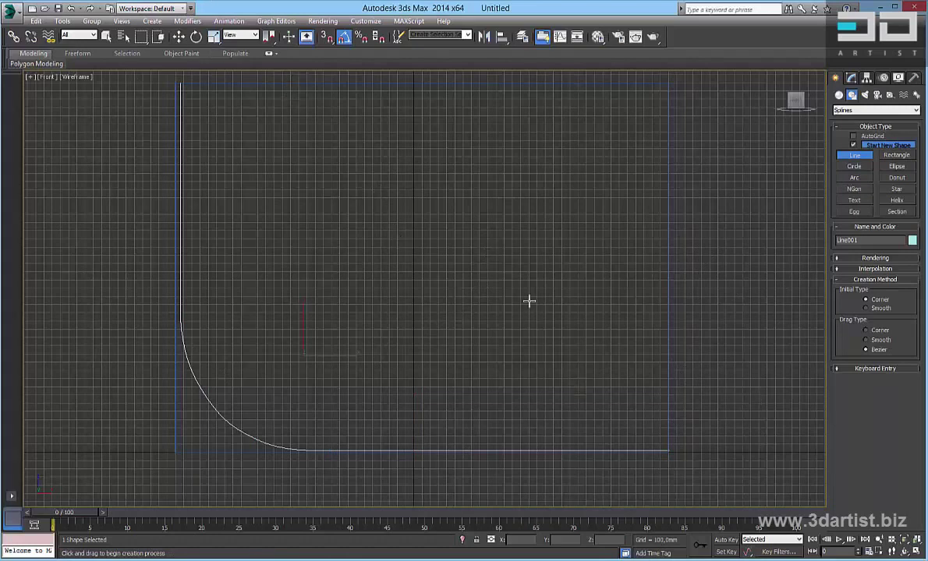
- In the Perspective view, move the spline along the Y axis to about -6733 mm, just outside the end of the box
key("alt+w")
right_click(675, 389)
key("alt+w")
scroll(664, 390, "up", 5)
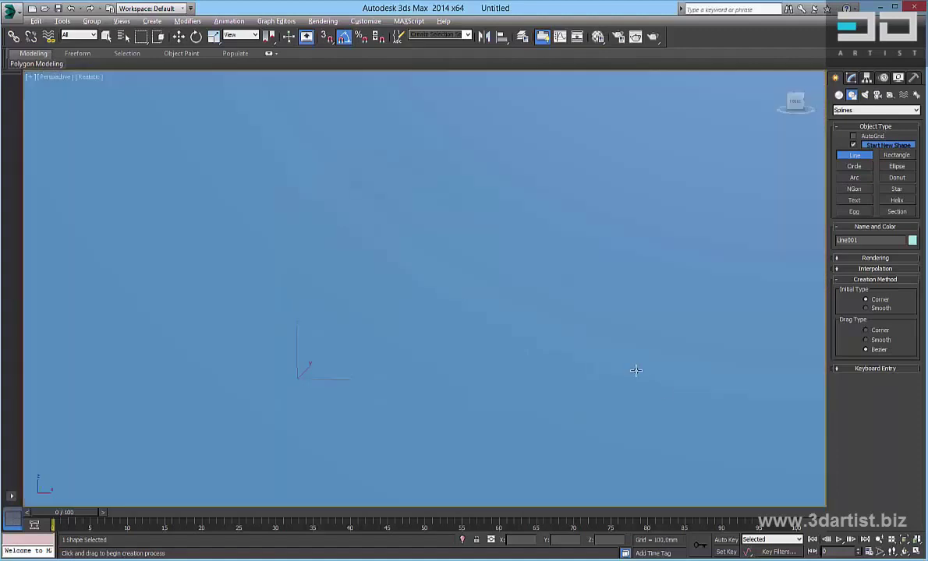
middle_click_drag(636, 370, 548, 377, "alt")
scroll(538, 347, "down", 8)
middle_click_drag(556, 336, 528, 300)
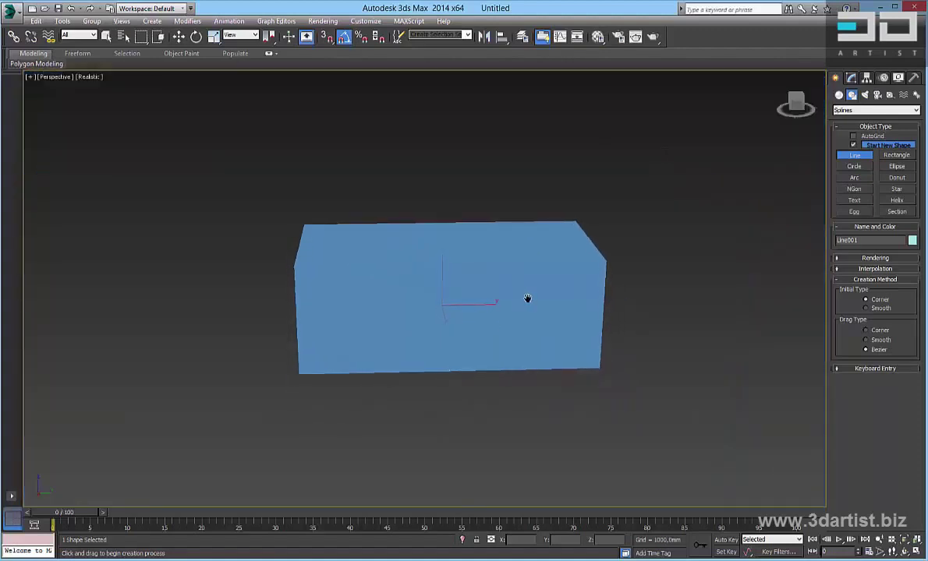
key("w")
left_click_drag(477, 305, 331, 306)
middle_click_drag(332, 307, 356, 315, "alt")
scroll(369, 333, "up", 2)
scroll(384, 321, "up", 3)
scroll(361, 316, "down", 3)
middle_click_drag(489, 323, 428, 293)
middle_click_drag(428, 293, 435, 312)
scroll(434, 312, "up", 2)
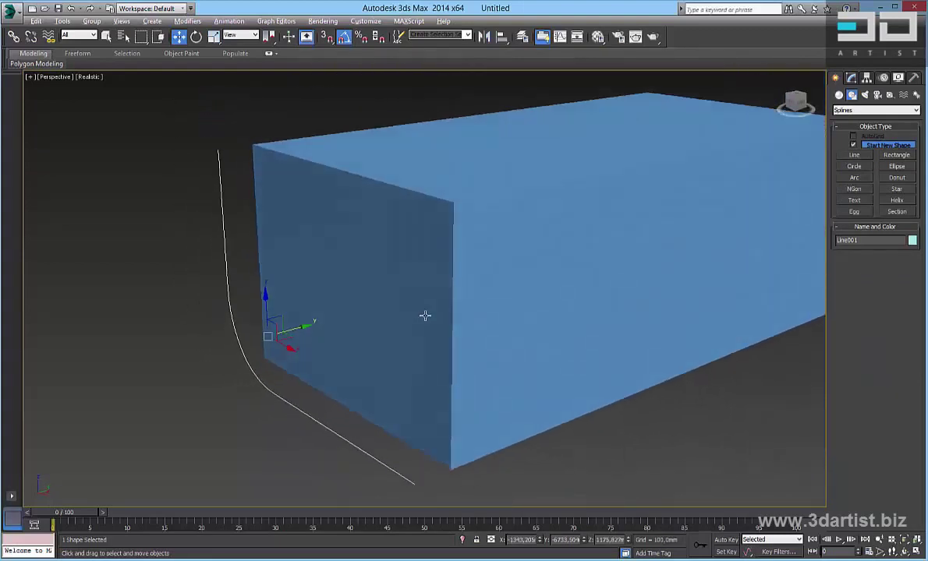
- Apply an Extrude modifier to the spline with an amount of 12000 mm
left_click(851, 78)
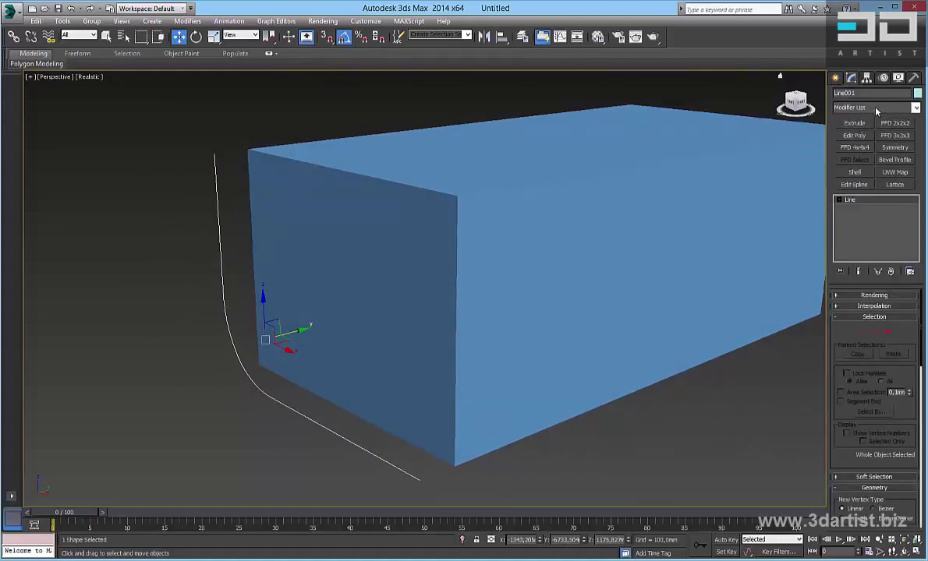
left_click(876, 109)
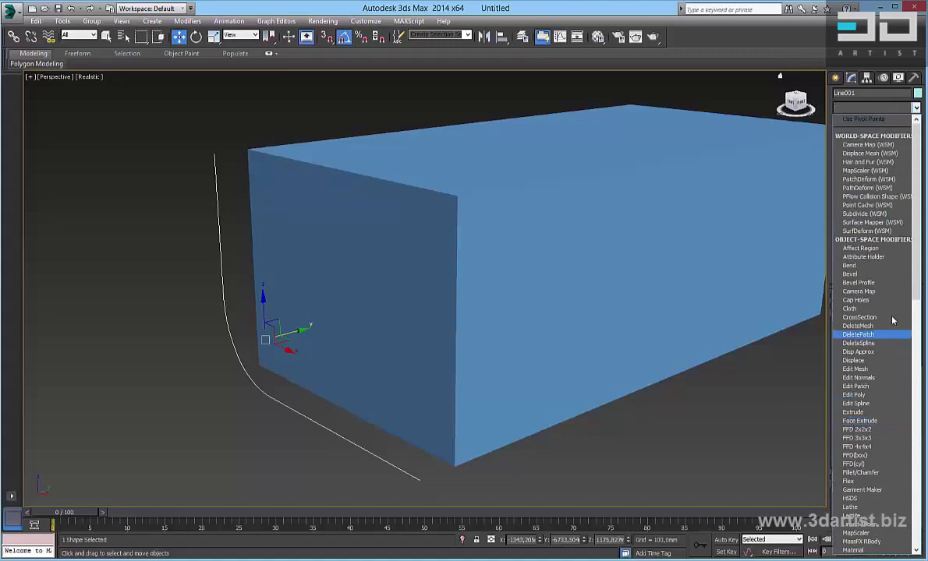
left_click(856, 412)
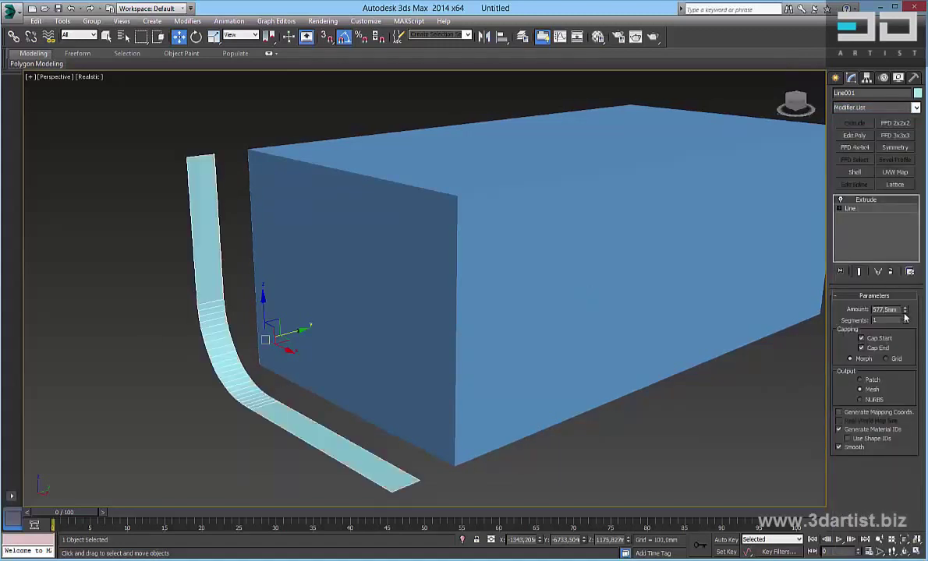
left_click_drag(904, 311, 904, 277)
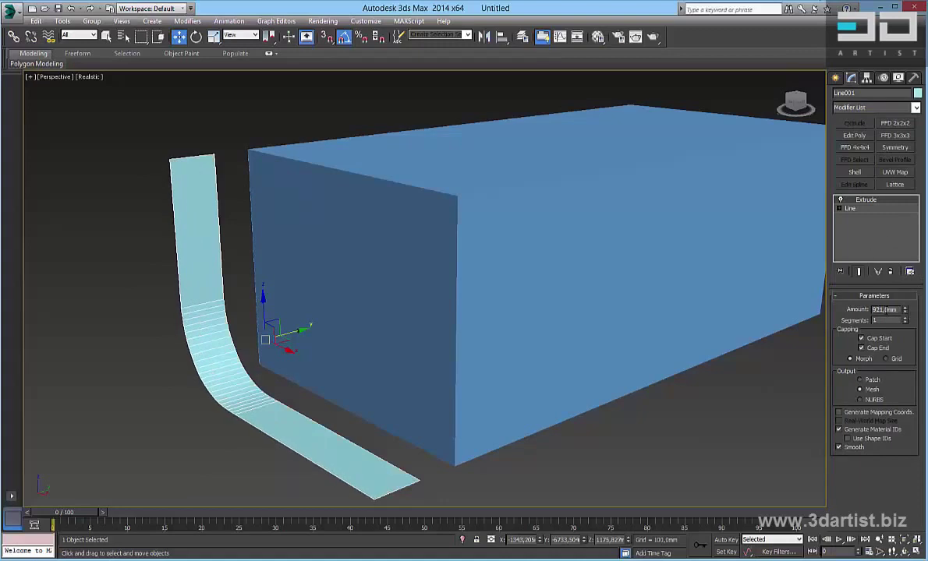
double_click(886, 309)
type("12000")
key("Return")
- Move the extruded backdrop along the Y axis to about 6126 mm so it lines up with the box, and delete the box
middle_click_drag(263, 328, 318, 294)
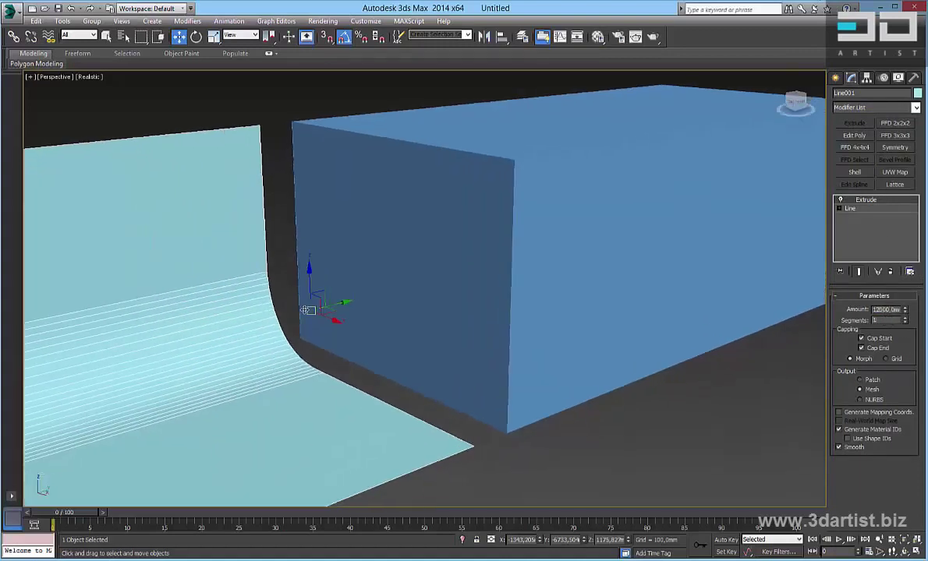
scroll(312, 300, "down", 4)
mouse_move(412, 325)
middle_mouse_down("alt")
mouse_move(386, 347)
mouse_move(414, 344)
middle_mouse_up("alt")
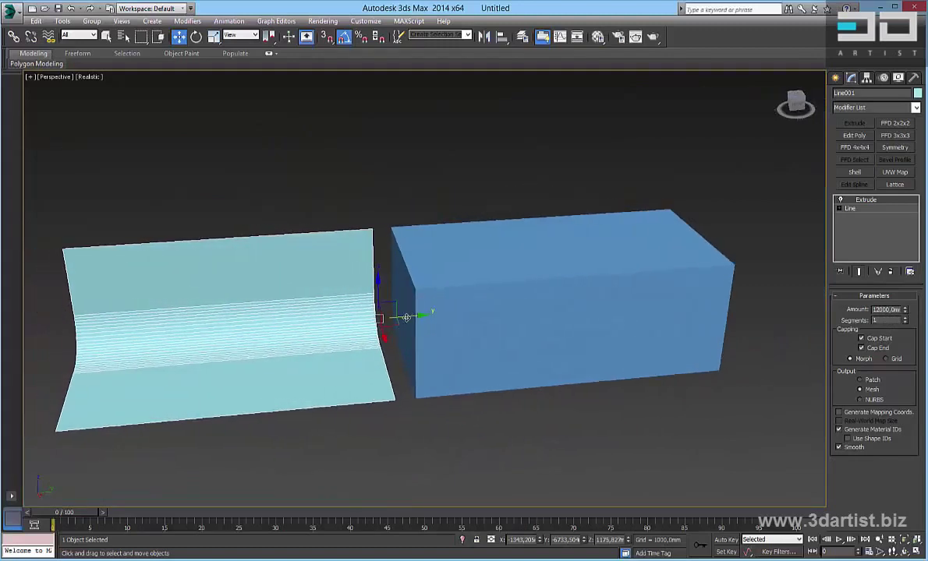
left_click_drag(406, 317, 656, 313)
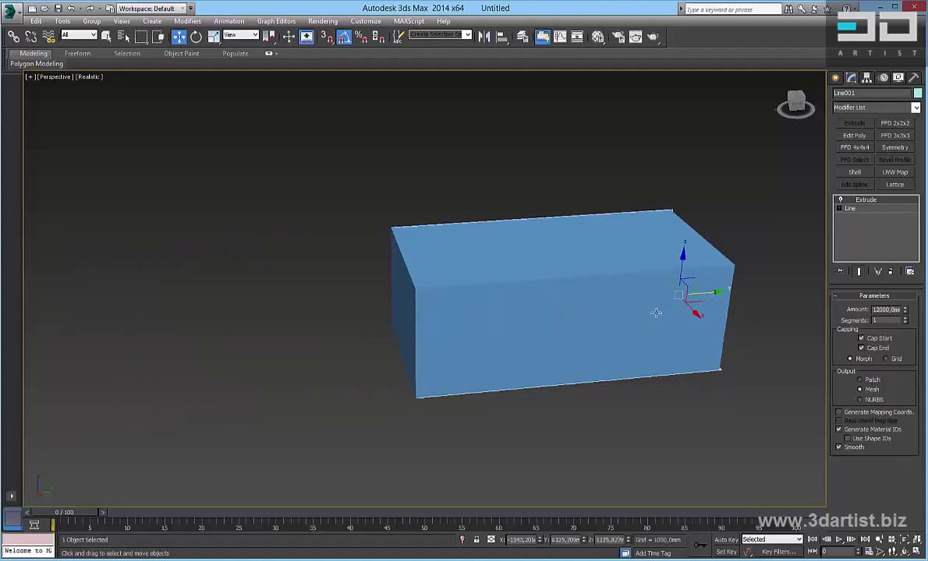
left_click(625, 307)
key("Delete")
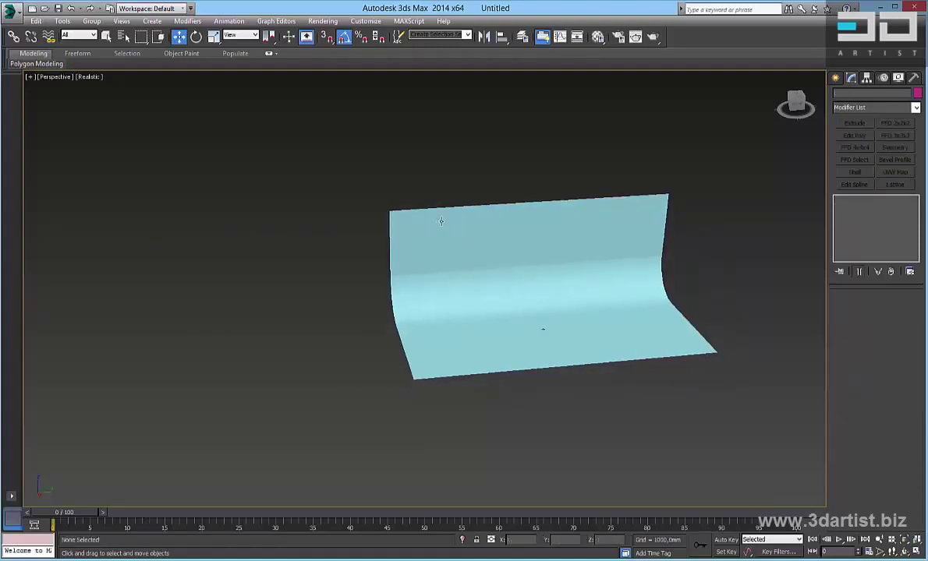
- Select the extruded backdrop and apply a Shell modifier to it
left_click(448, 299)
middle_click_drag(448, 299, 562, 295, "alt")
scroll(546, 320, "up", 5)
middle_click_drag(521, 337, 563, 348, "alt")
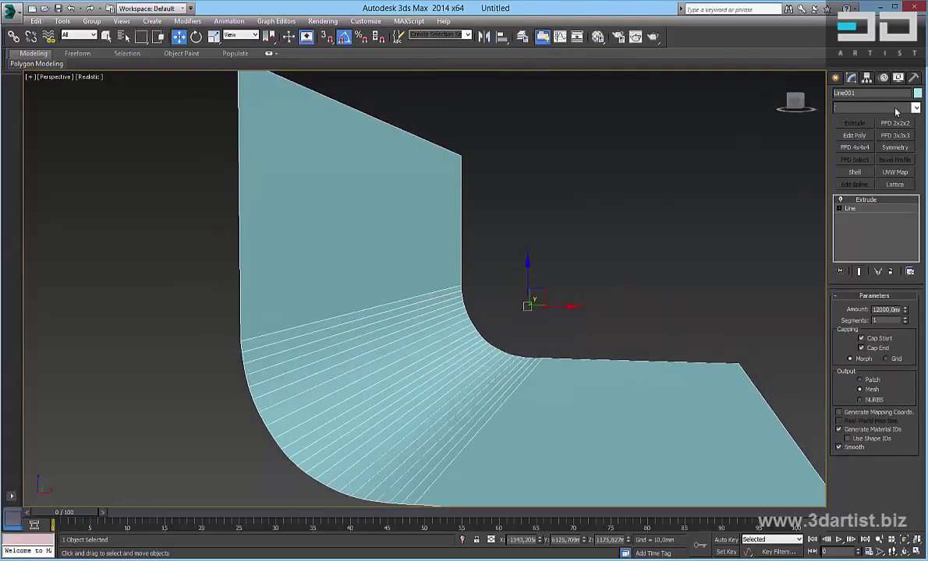
left_click(837, 107)
scroll(857, 234, "down", 3)
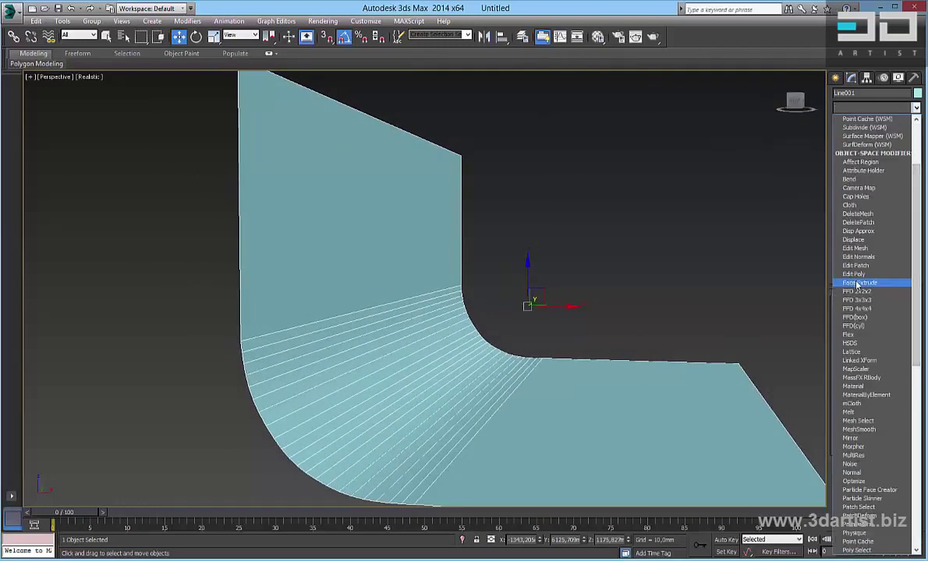
scroll(857, 284, "down", 3)
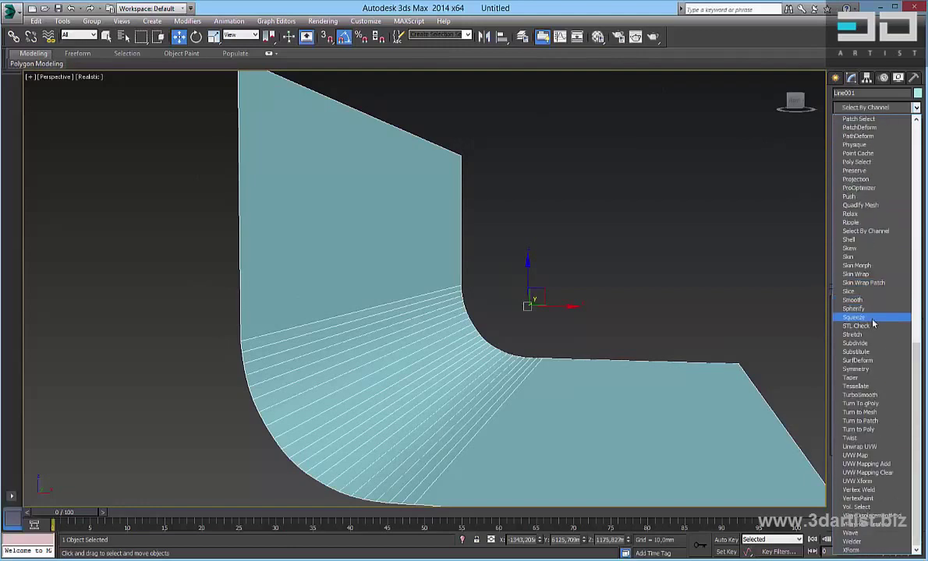
left_click(858, 238)
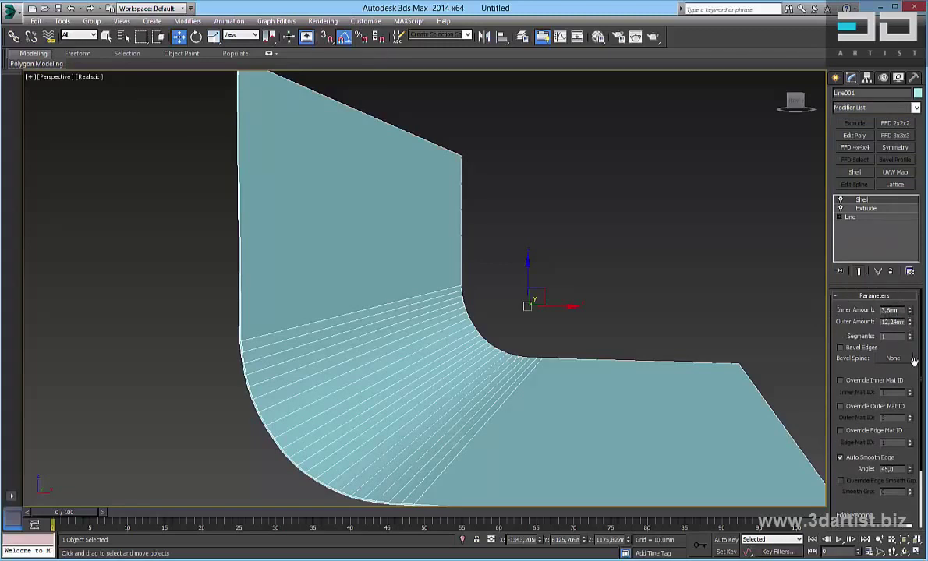
- Thicken the backdrop by raising the Shell modifier's inner amount to about 116.83 mm
mouse_move(913, 361)
left_mouse_down()
mouse_move(911, 315)
mouse_move(914, 363)
left_mouse_up()
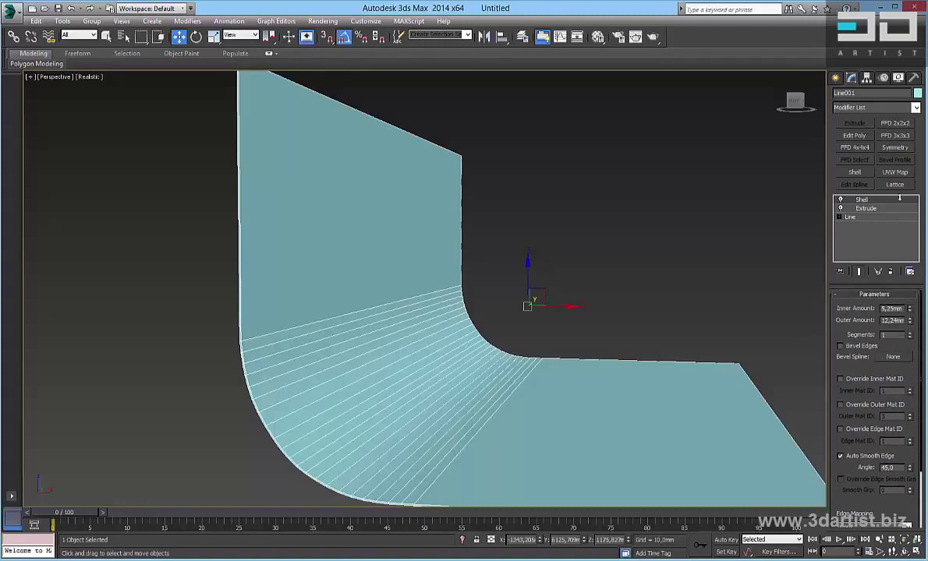
left_click_drag(911, 310, 912, 289)
left_click_drag(844, 430, 379, 449)
left_click_drag(405, 372, 438, 551)
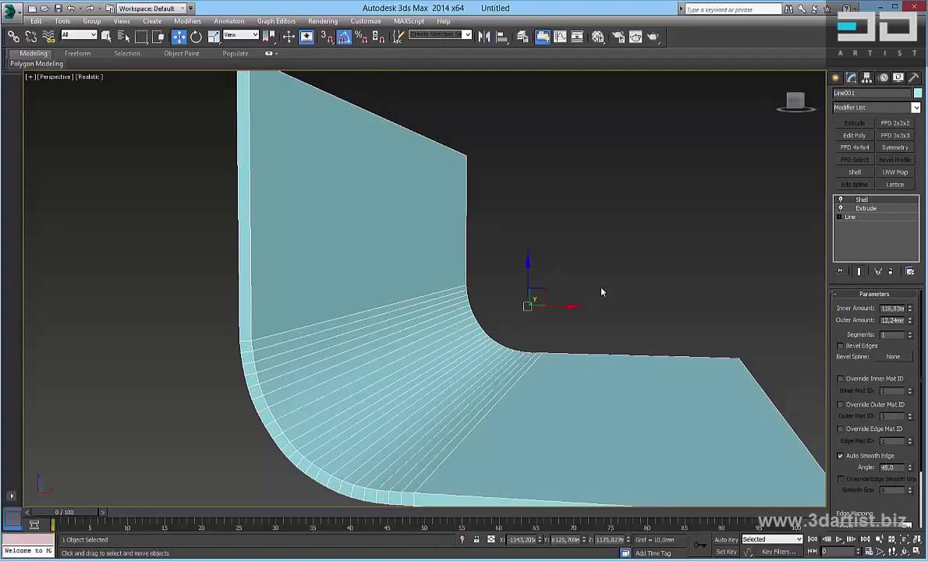
- Deselect the backdrop and examine its thickened edges and the smoothness of the curved bend from several angles
left_click(558, 266)
scroll(580, 236, "down", 5)
middle_click_drag(770, 355, 665, 317, "alt")
scroll(396, 292, "up", 5)
middle_click_drag(467, 293, 402, 322, "alt")
scroll(577, 259, "up", 4)
middle_click_drag(584, 294, 563, 271, "alt")
scroll(375, 331, "down", 1)
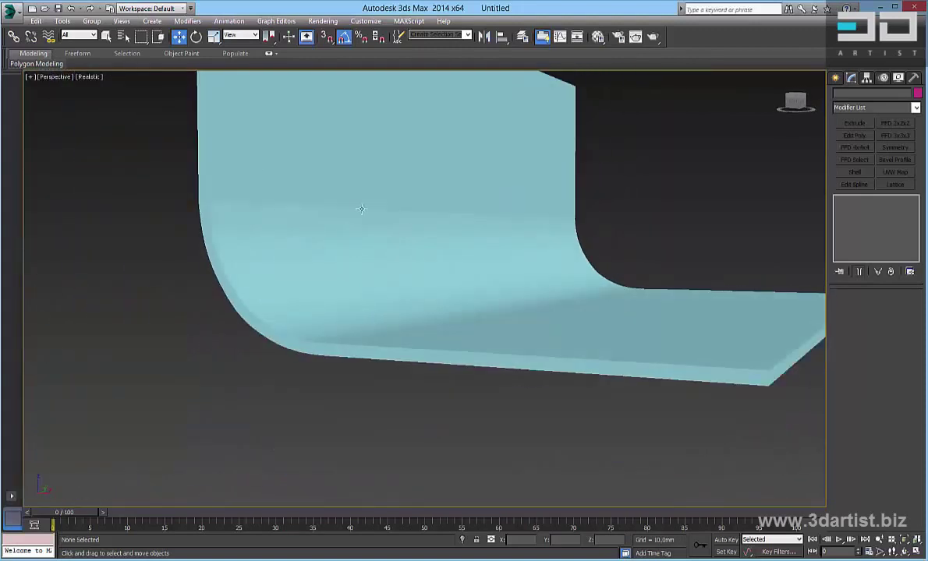
scroll(610, 344, "up", 5)
middle_click_drag(481, 361, 527, 356)
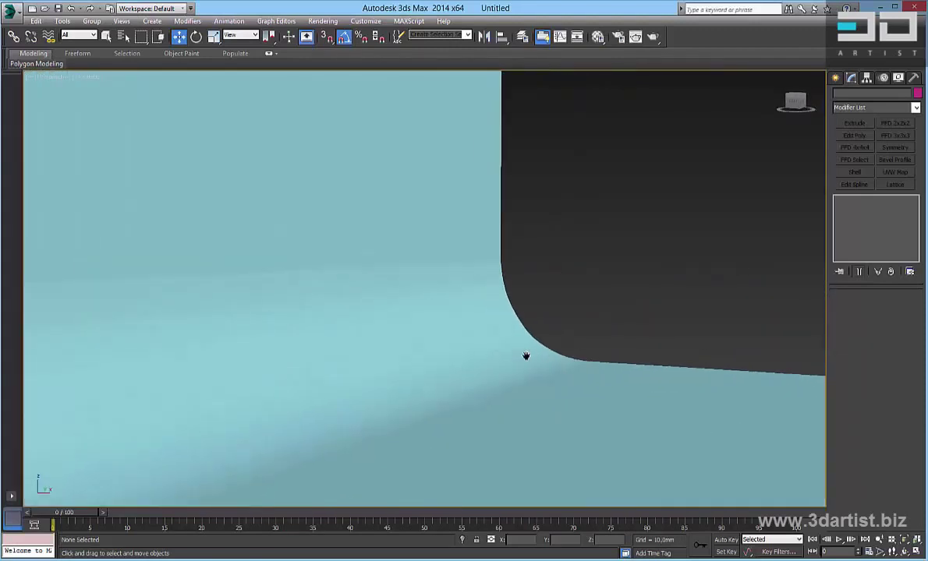
scroll(526, 355, "down", 2)
middle_click_drag(323, 286, 363, 298, "alt")
scroll(342, 269, "up", 4)
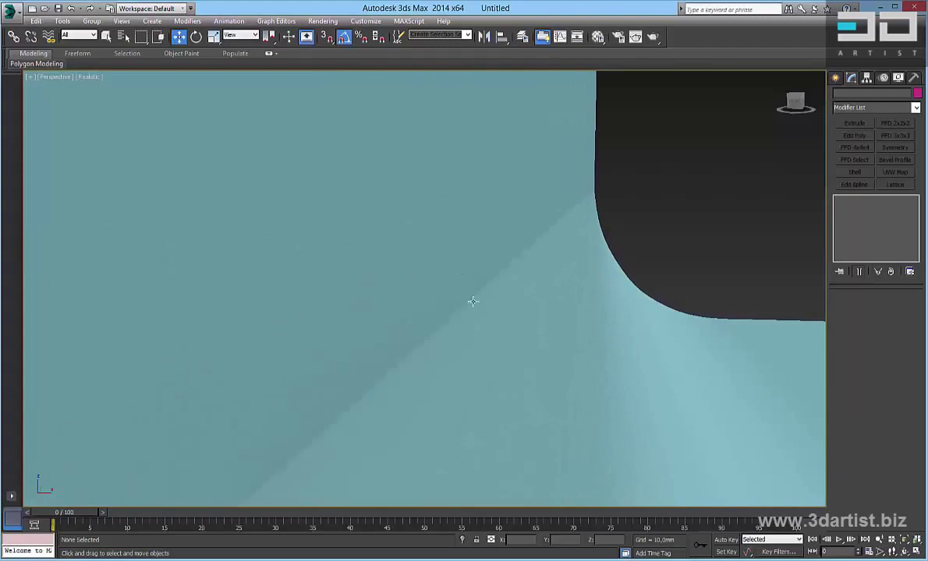
- Reselect the backdrop and review its Line, Extrude and Shell levels and its overall shape
left_click(448, 270)
middle_click_drag(562, 221, 594, 272, "alt")
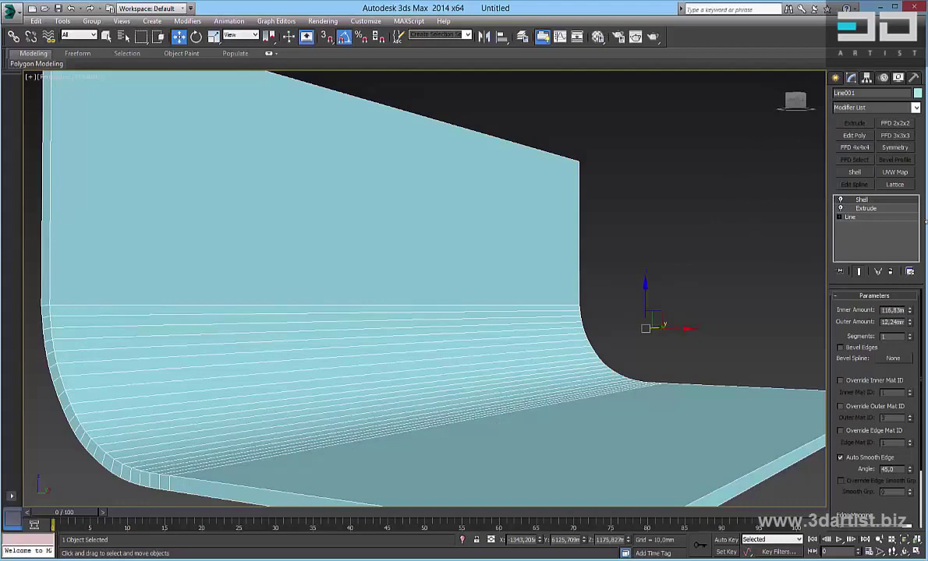
left_click(868, 218)
left_click(890, 208)
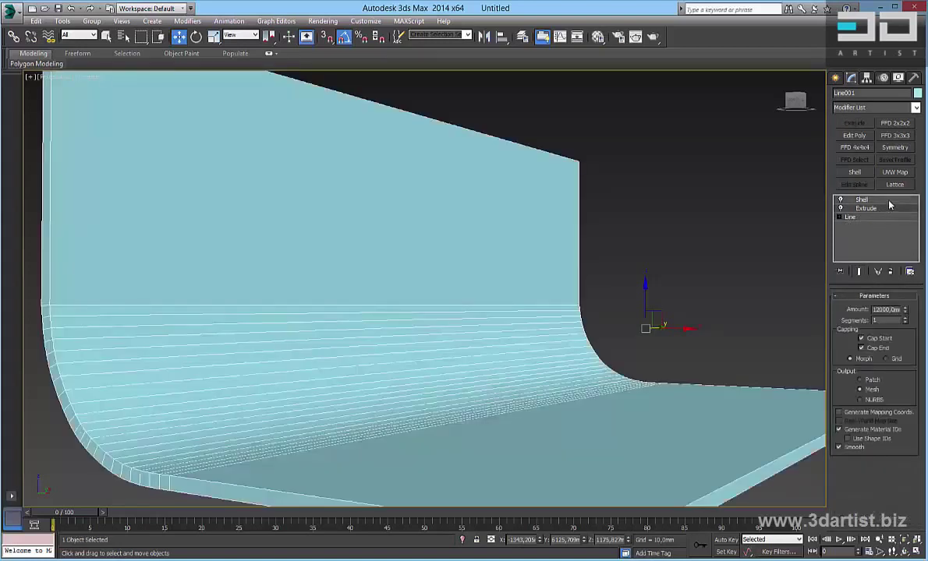
left_click(889, 201)
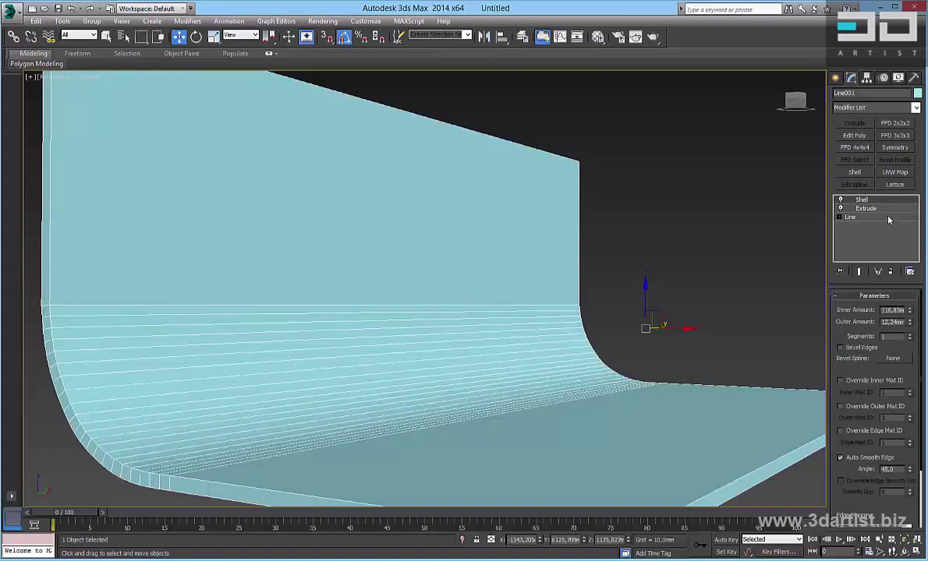
scroll(601, 269, "down", 10)
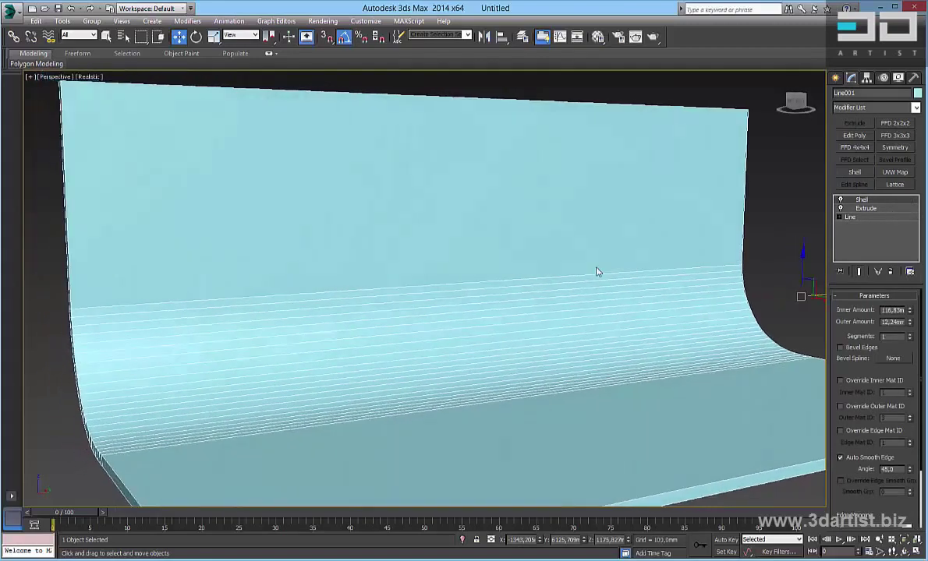
scroll(605, 269, "up", 10)
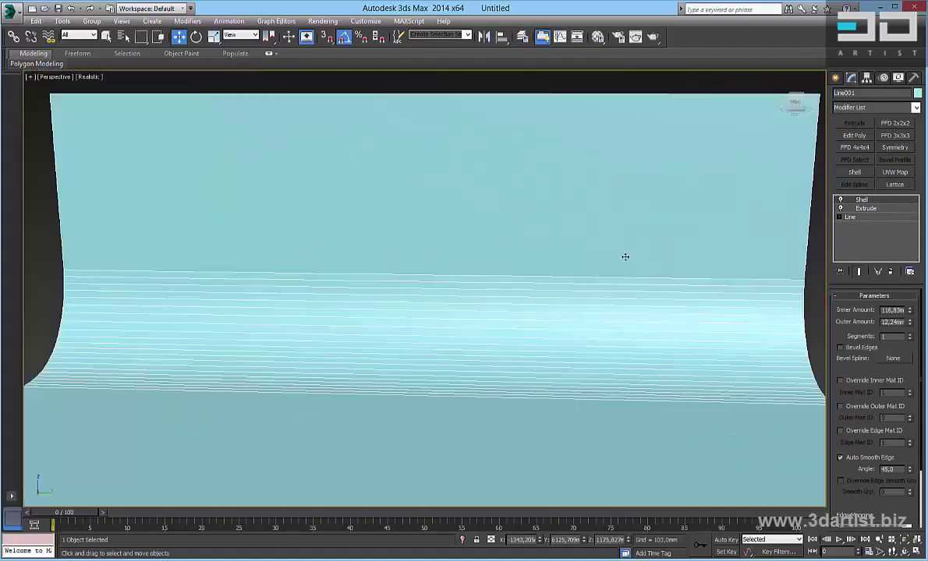
middle_click_drag(692, 250, 552, 293, "alt")
scroll(704, 300, "down", 3)
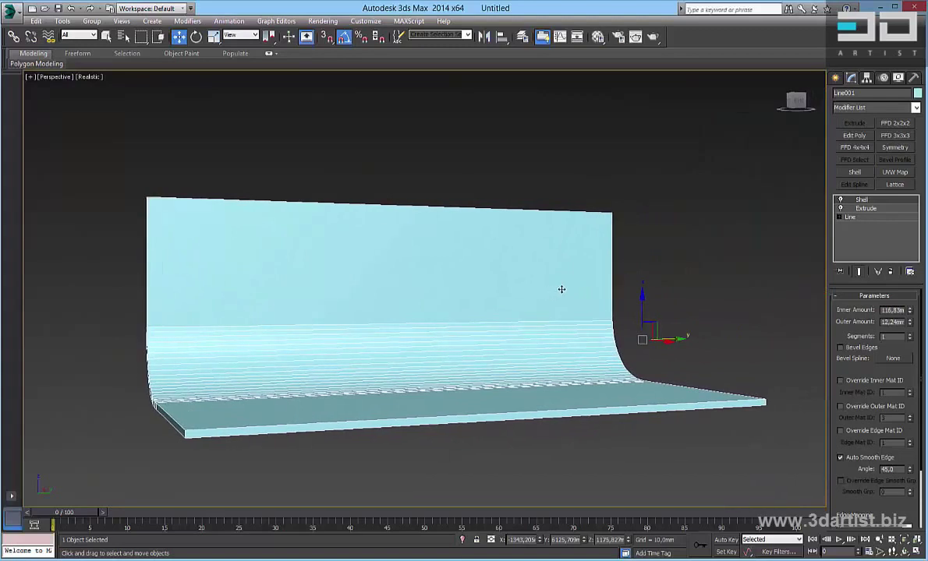
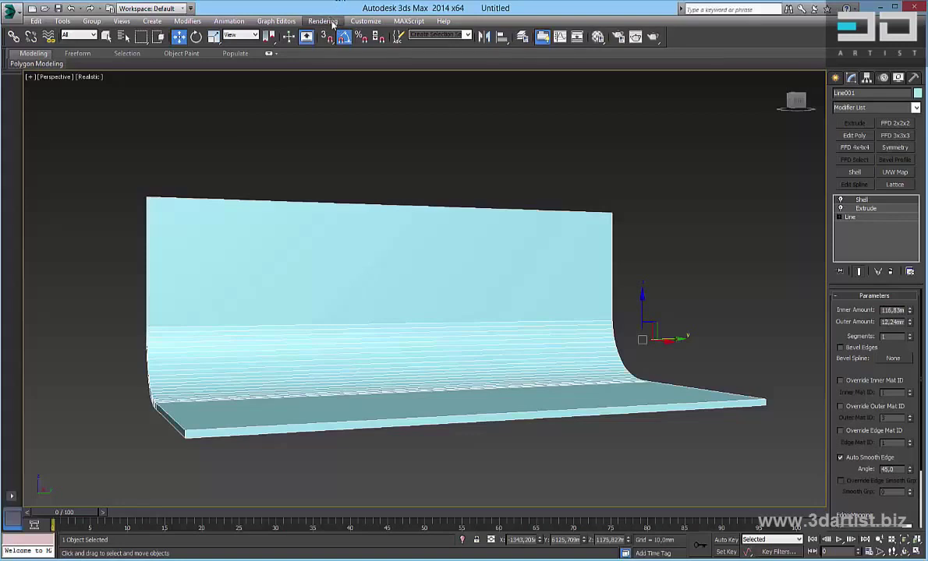
left_click(333, 24)
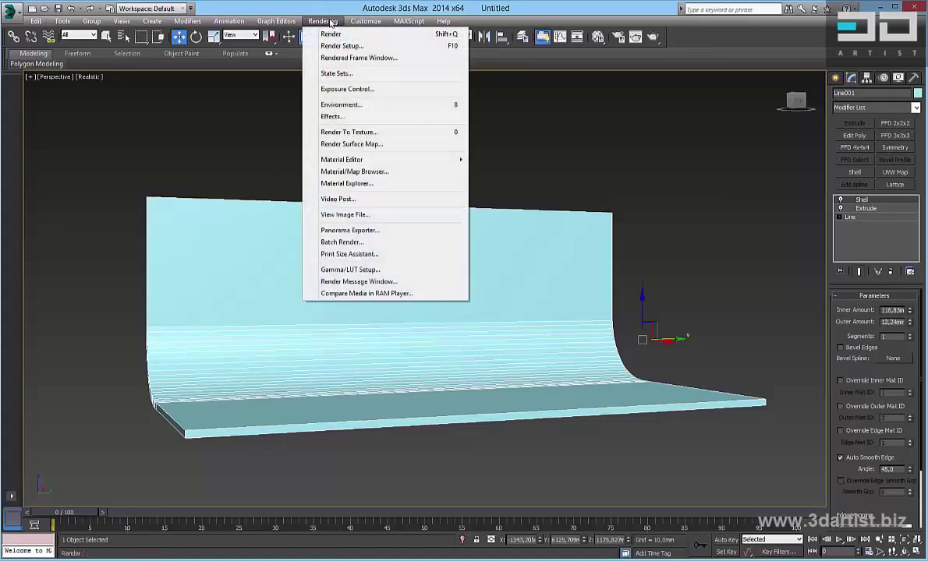
left_click(347, 47)
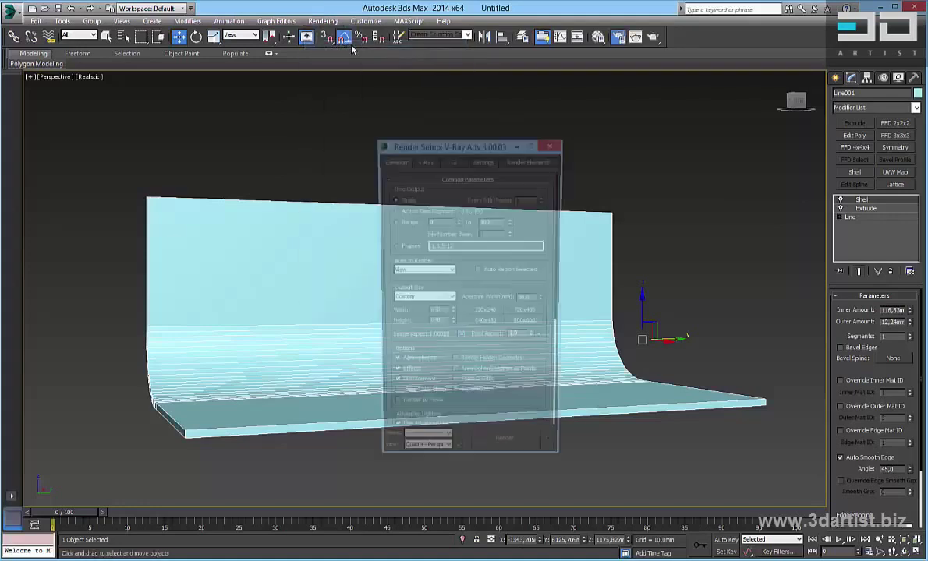
left_click_drag(484, 151, 518, 90)
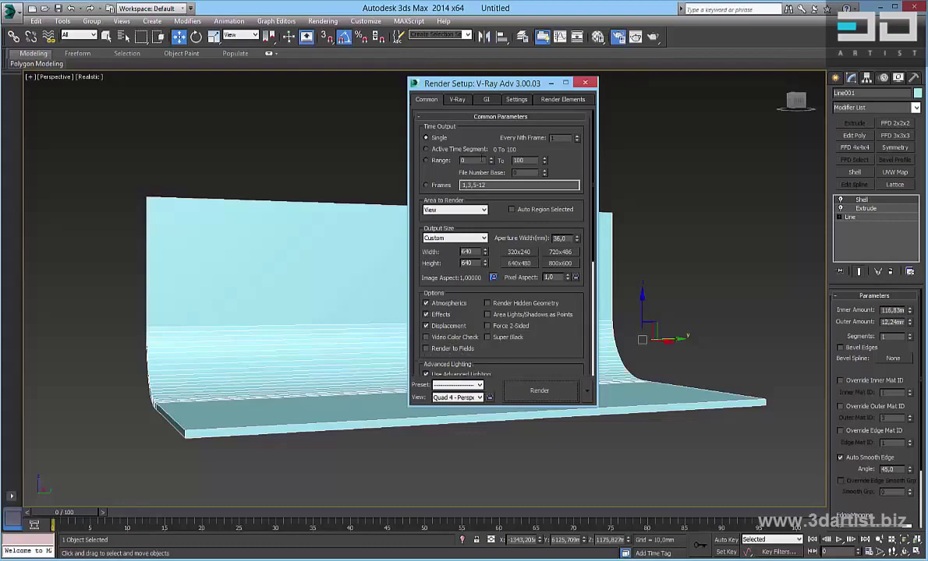
left_click(584, 83)
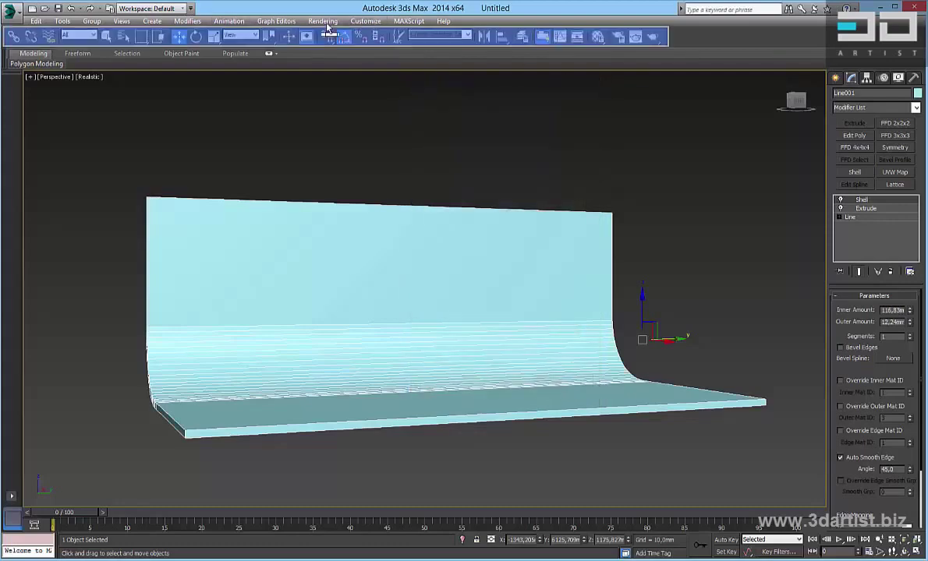
- Load the render preset RenderStudio_Materials_www_3dartist_biz with all its categories into Render Setup, and minimize the window
left_click(324, 22)
left_click(342, 45)
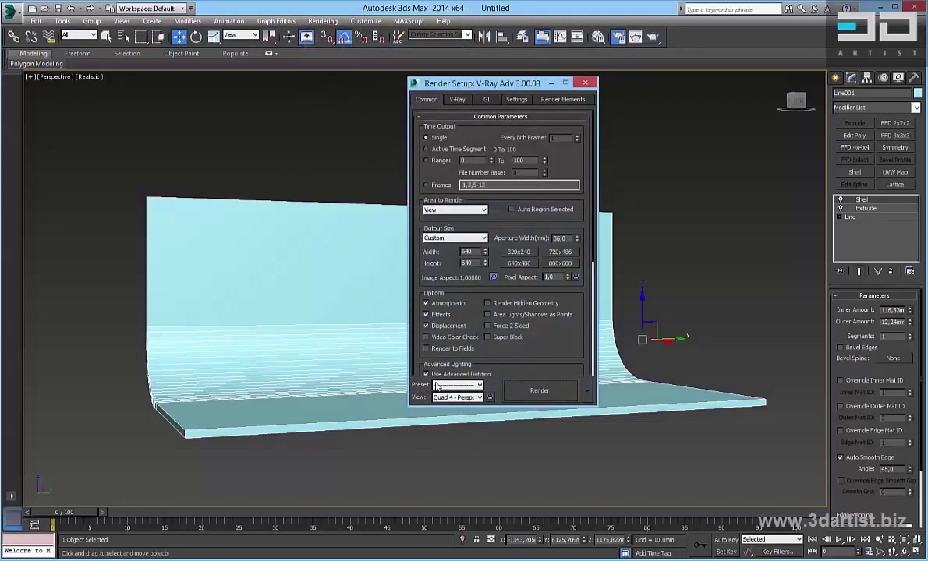
left_click(458, 386)
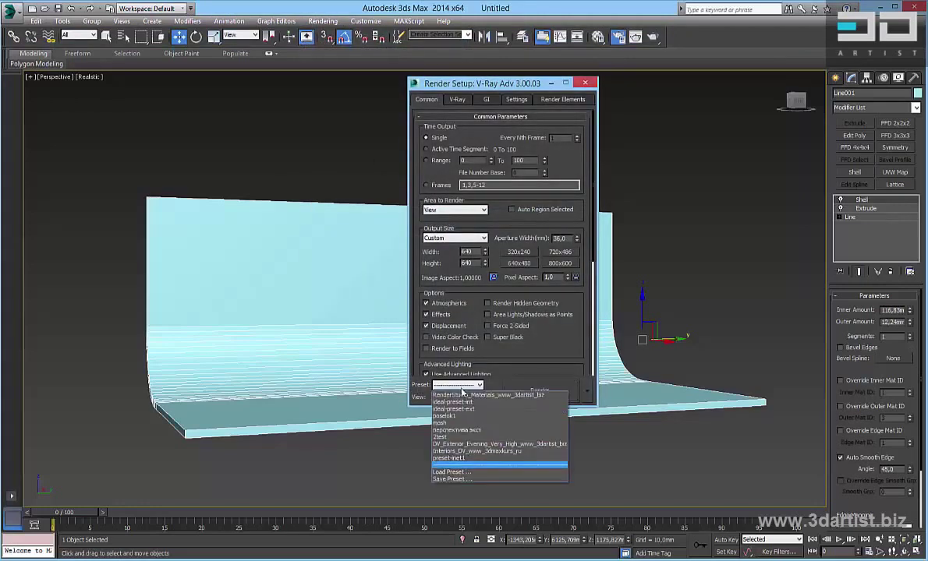
left_click(458, 472)
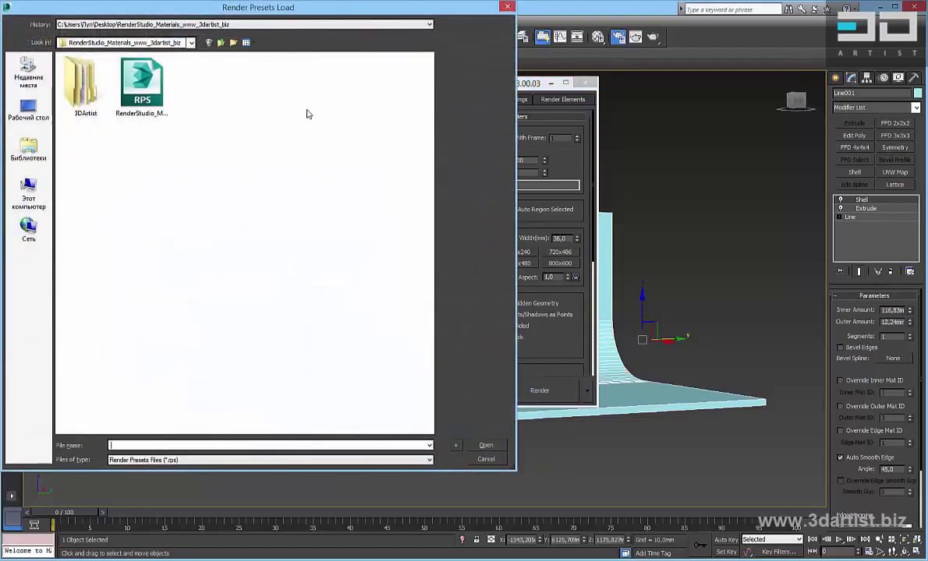
left_click(144, 82)
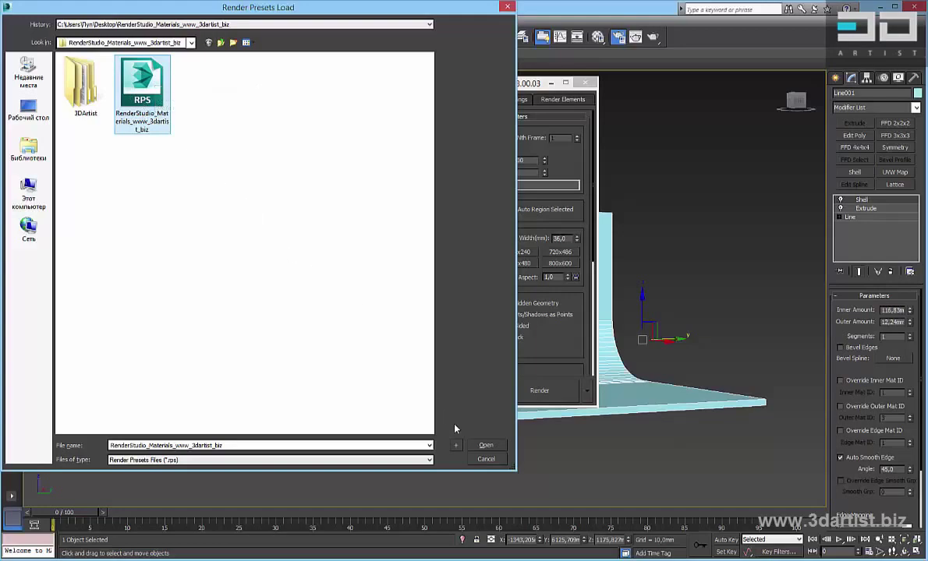
left_click(486, 446)
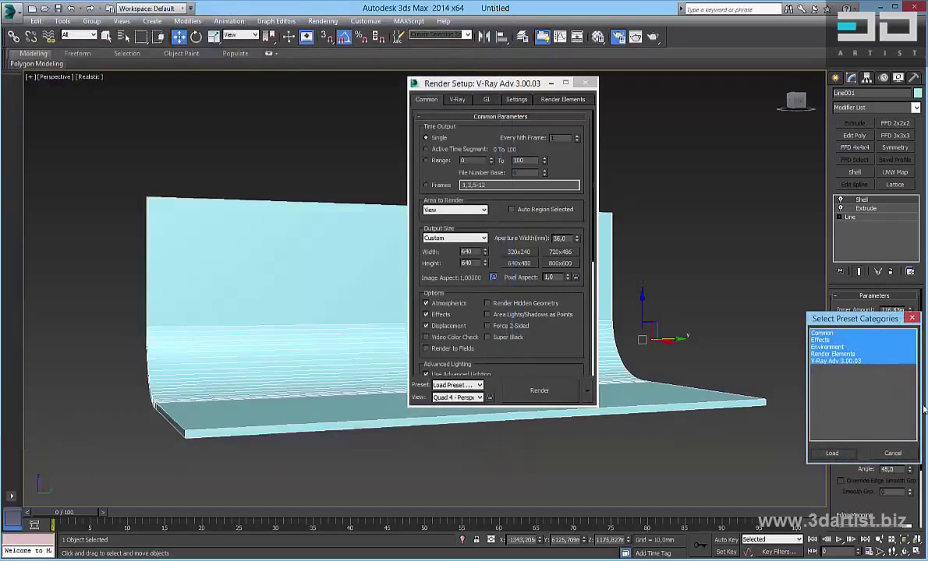
left_click_drag(822, 319, 639, 204)
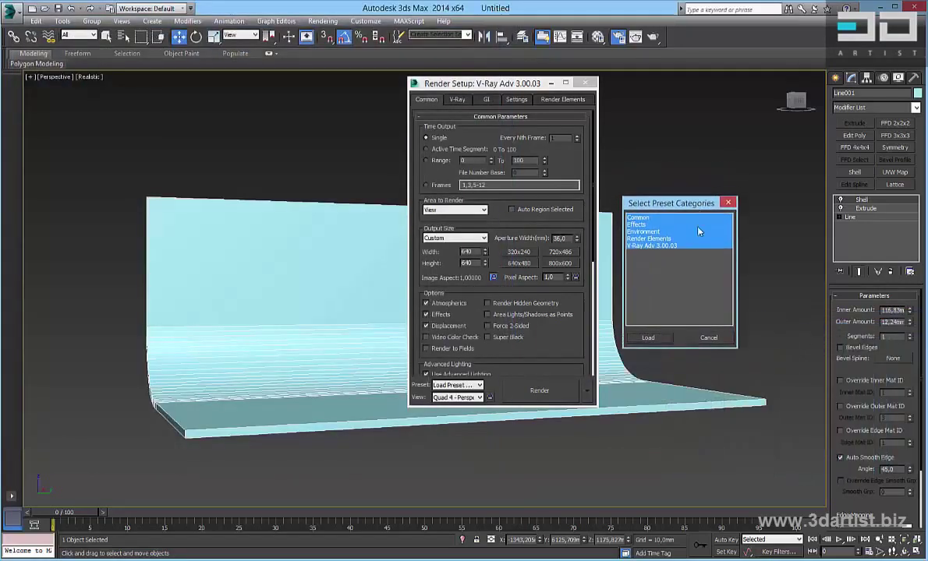
left_click_drag(701, 204, 686, 263)
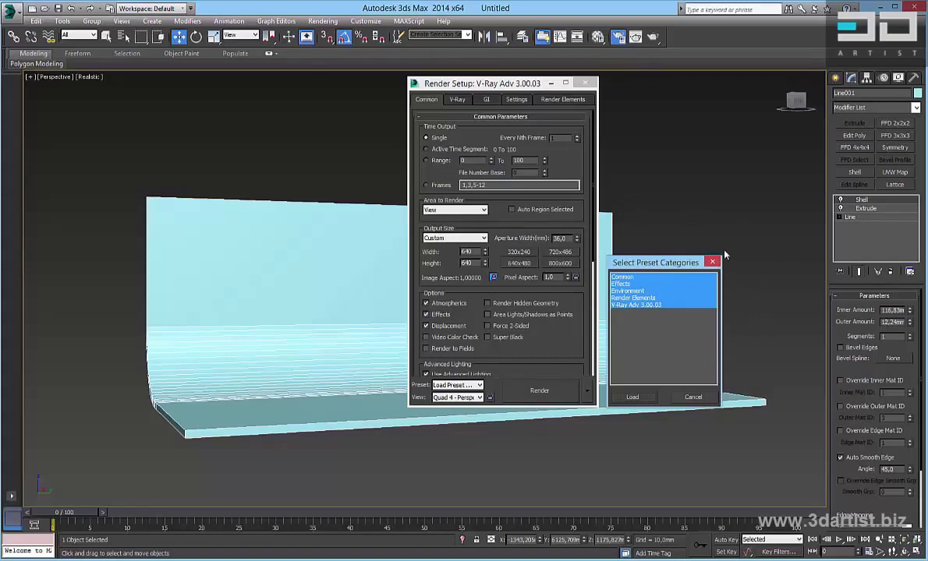
left_click(645, 398)
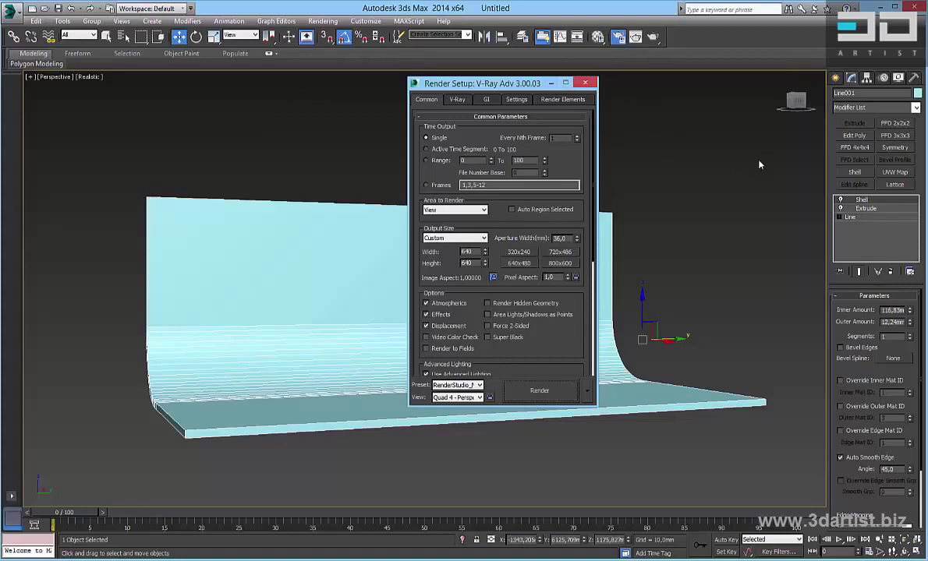
left_click(551, 83)
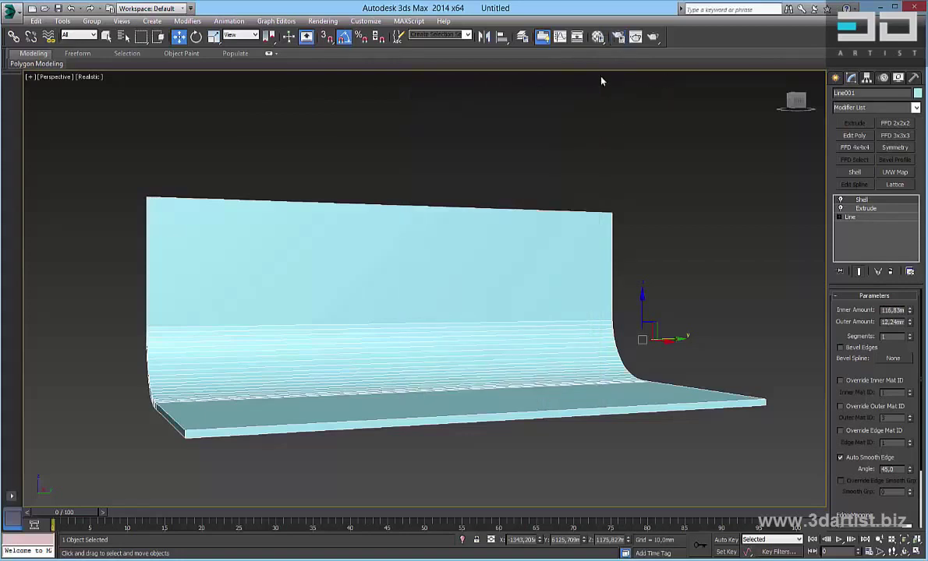
- Start creating lights and show the Top view full size, framed on the backdrop
left_click(835, 78)
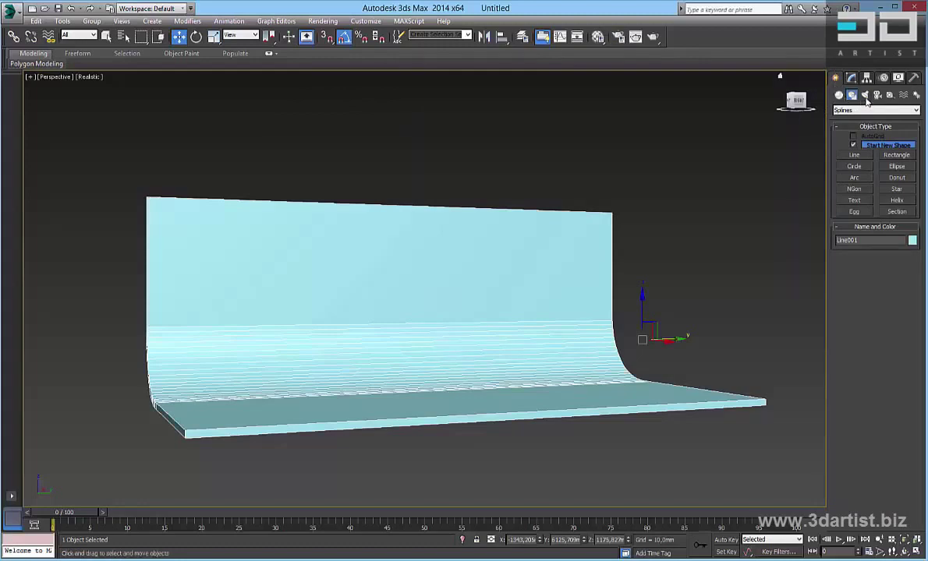
left_click(866, 95)
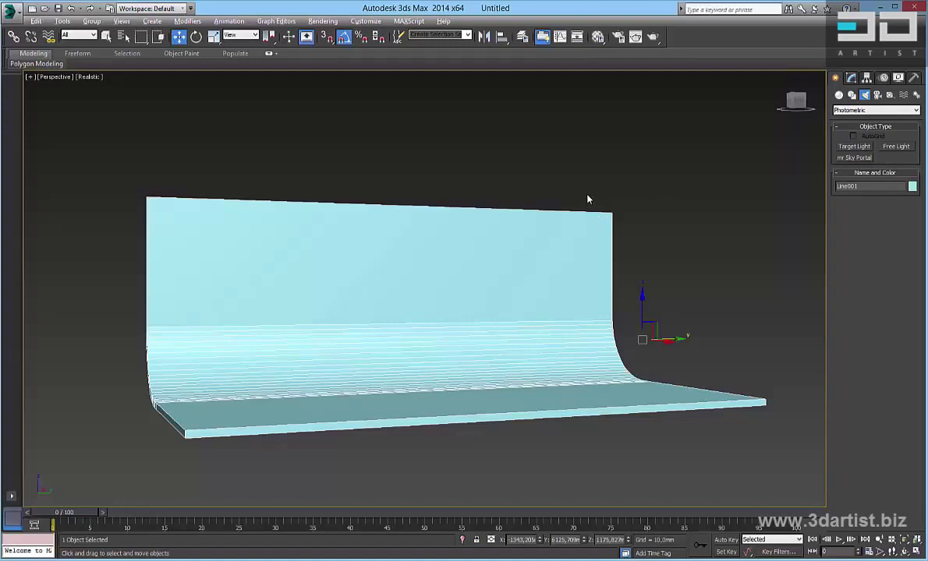
key("alt+w")
right_click(222, 150)
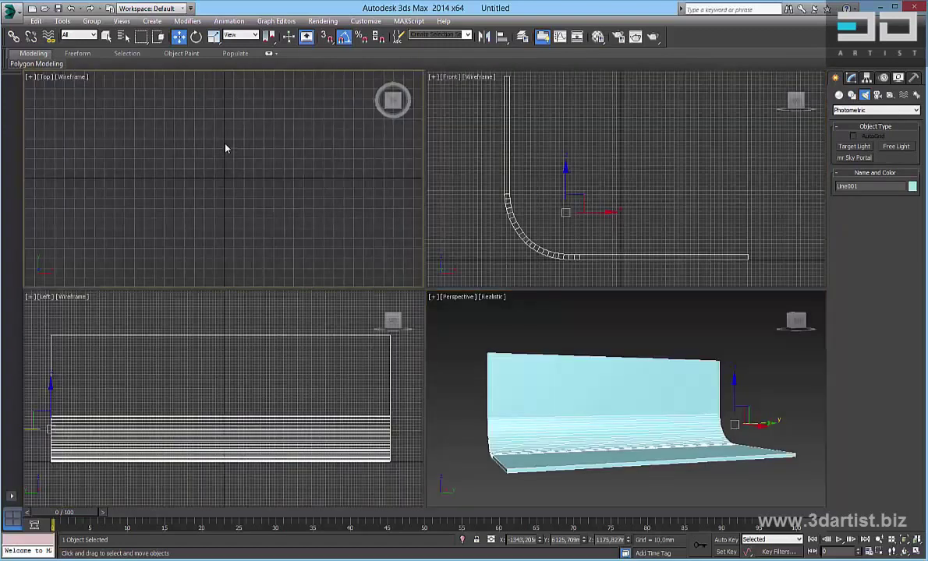
key("alt+w")
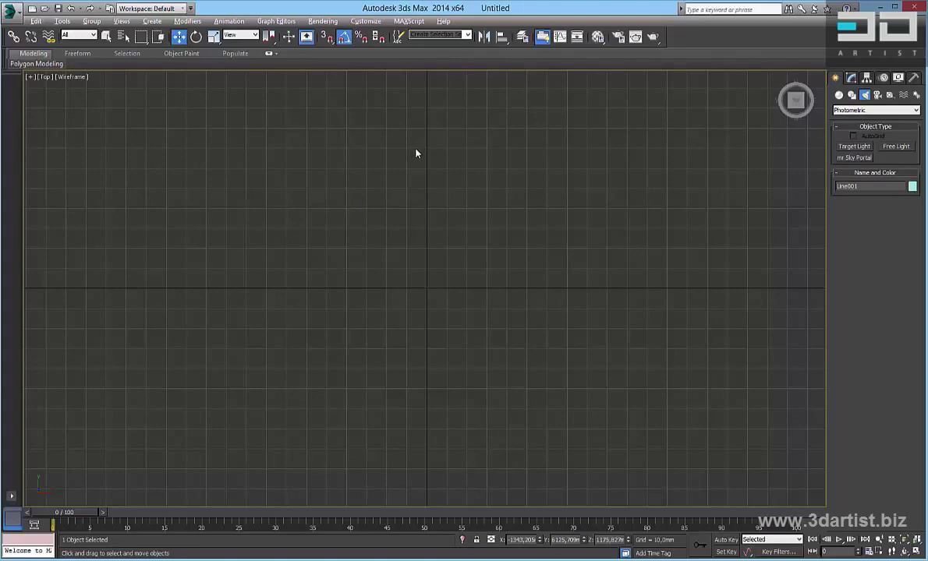
key("z")
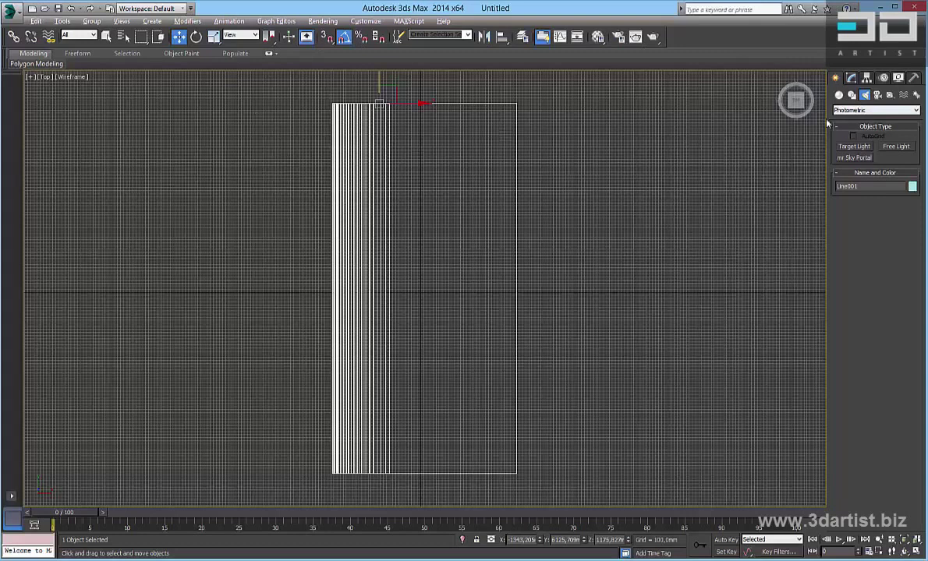
- Draw a VRayLight plane over the upper part of the backdrop's floor, about 1444 mm half-length and 864 mm half-width
left_click(868, 112)
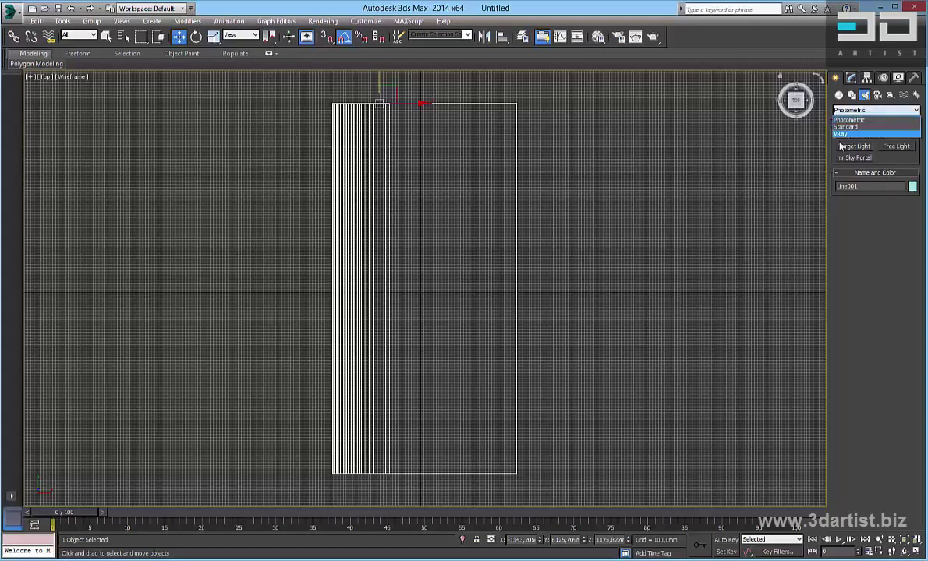
left_click(850, 126)
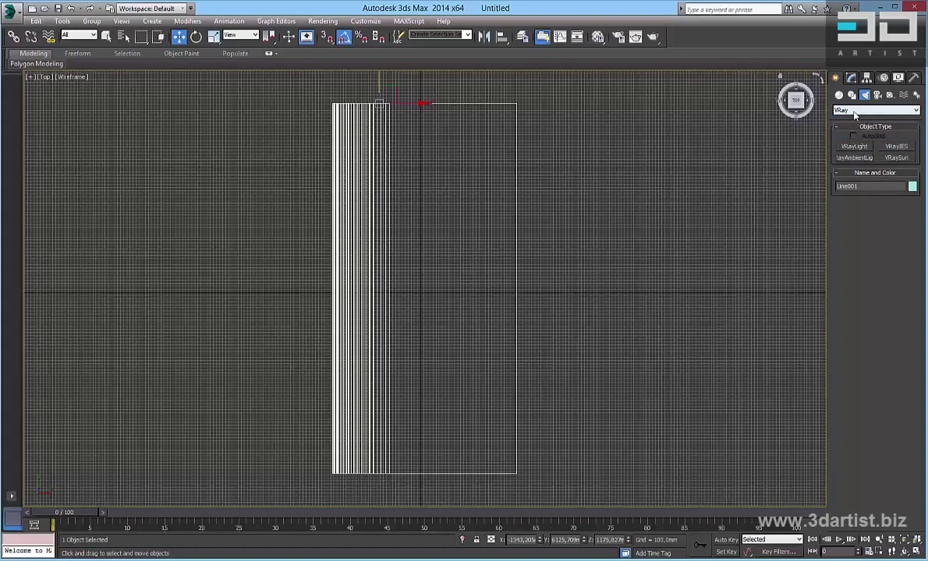
left_click(854, 110)
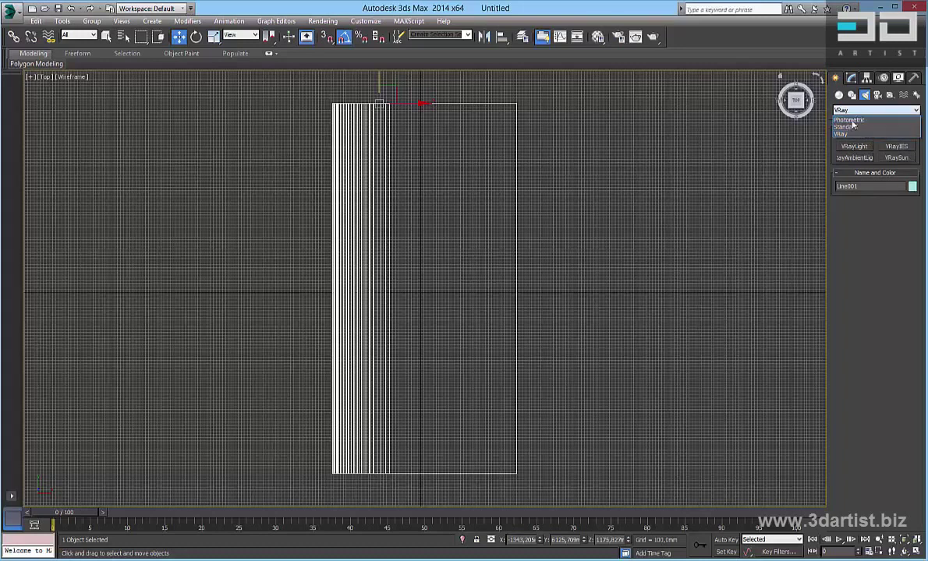
left_click(850, 134)
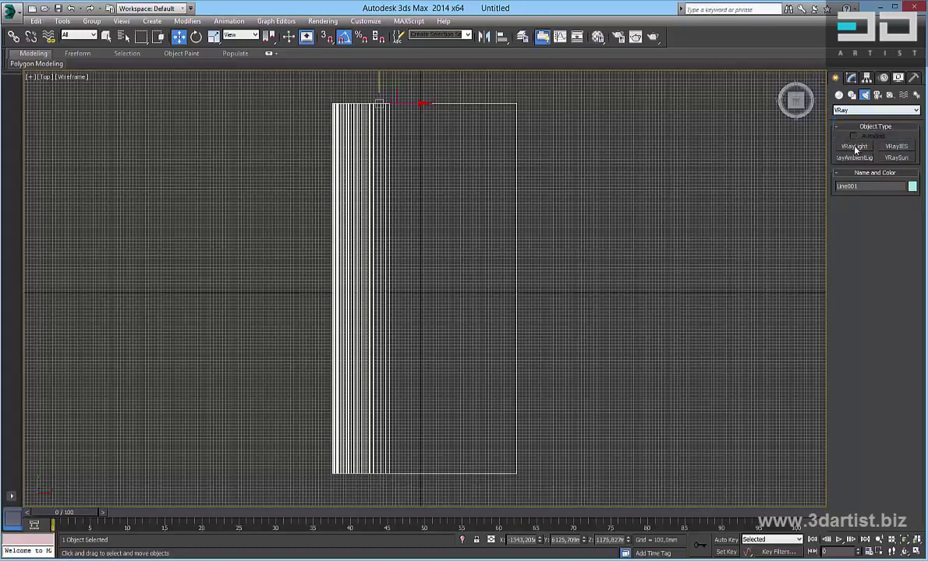
left_click(855, 147)
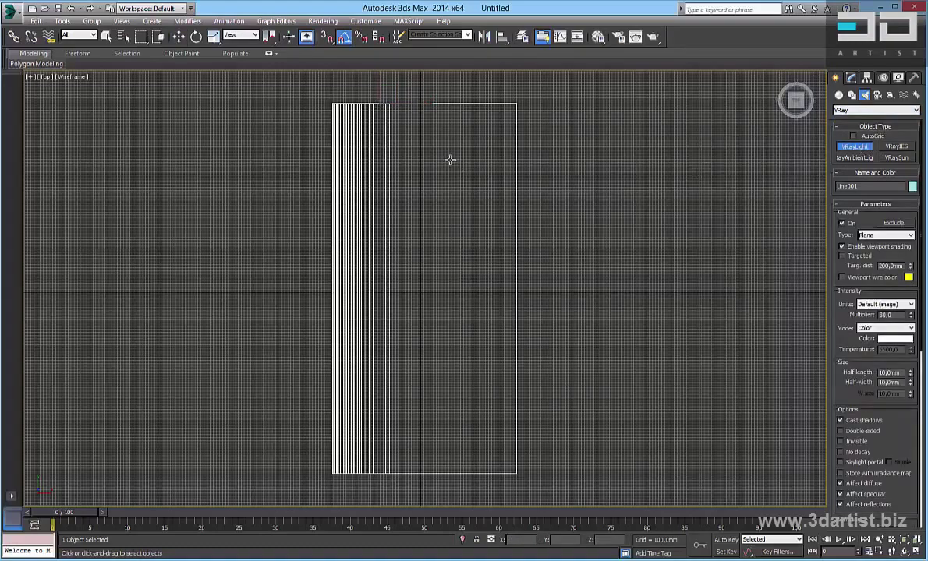
middle_click_drag(436, 167, 428, 171)
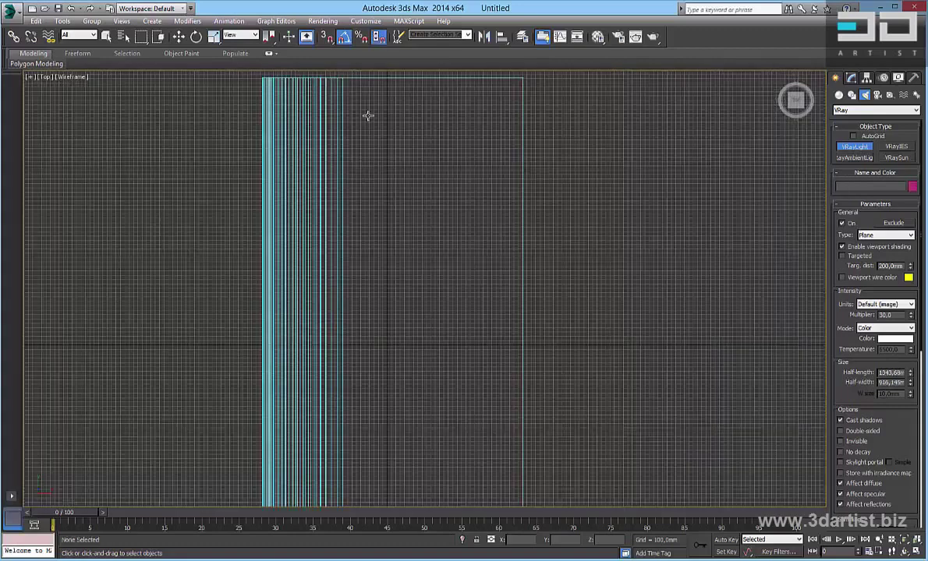
left_click_drag(369, 119, 495, 194)
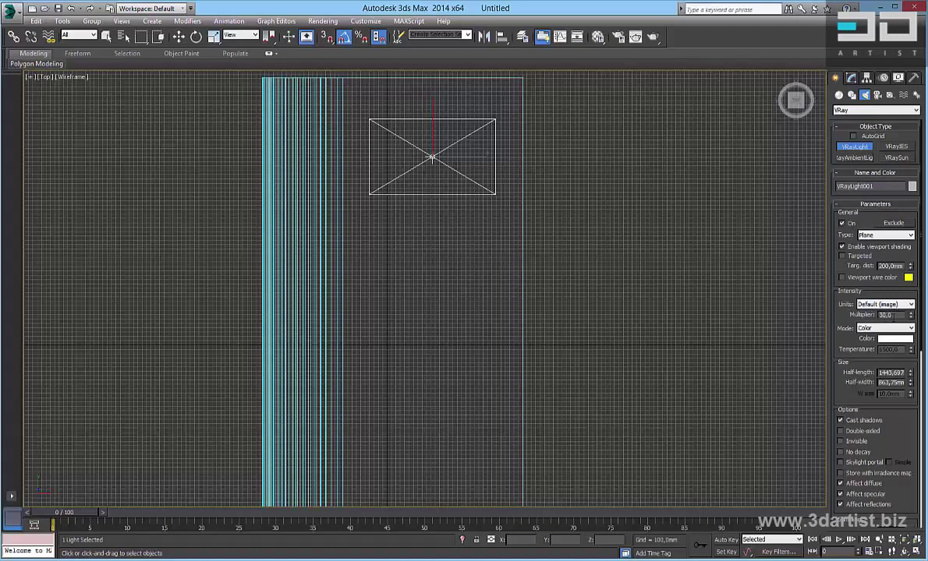
- Review the new plane light's intensity multiplier and open its Color and Temperature mode options
mouse_move(896, 317)
left_mouse_down()
mouse_move(871, 319)
mouse_move(880, 315)
left_mouse_up()
left_click(885, 329)
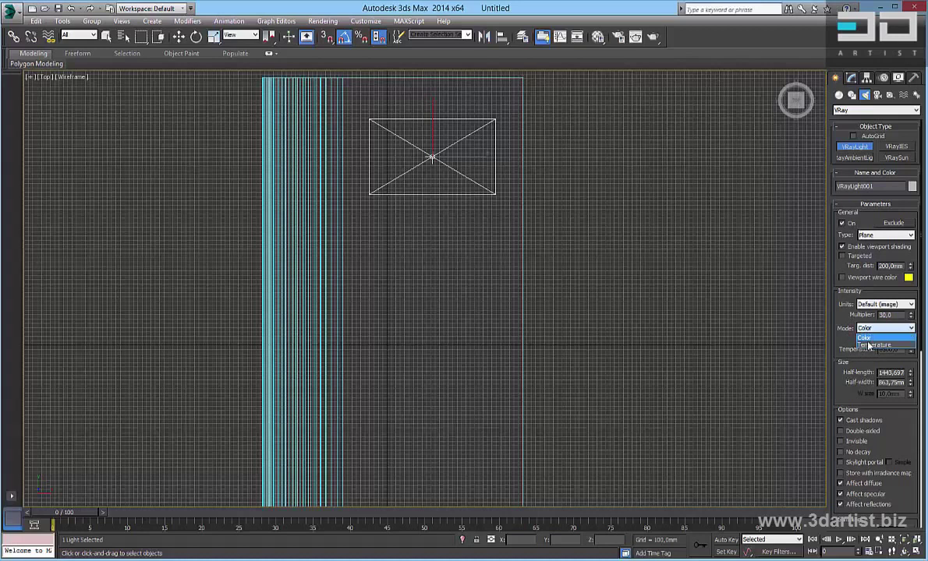
- Set the plane light's colour mode to Temperature and its temperature to 7500, checking the VRayLight02 settings in the RenderStudio_Materials scene
left_click(873, 345)
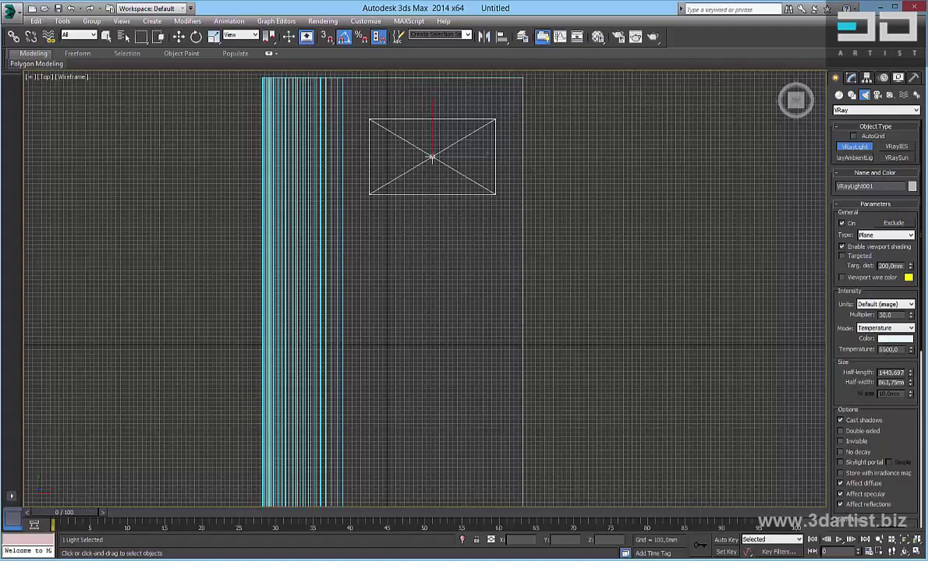
mouse_move(238, 500)
left_click(287, 524)
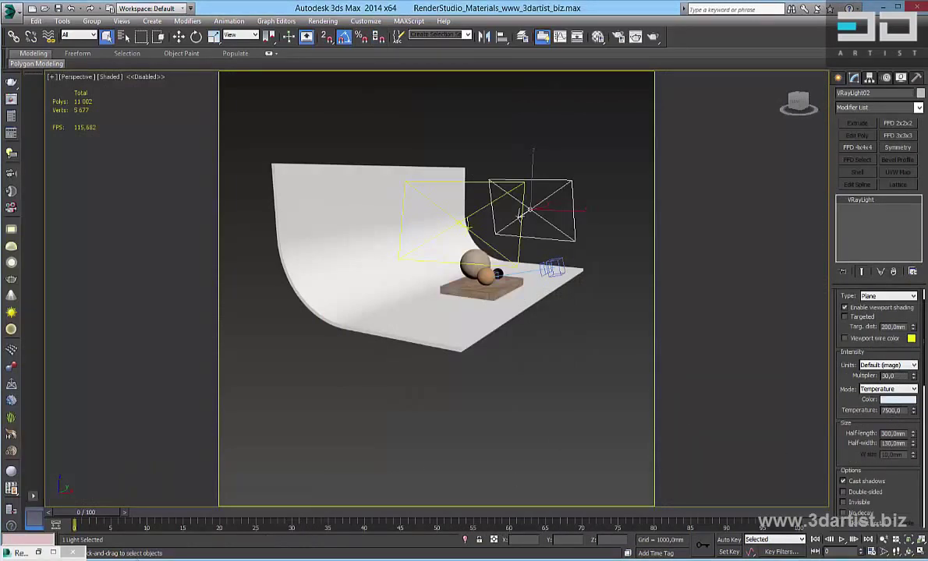
mouse_move(31, 555)
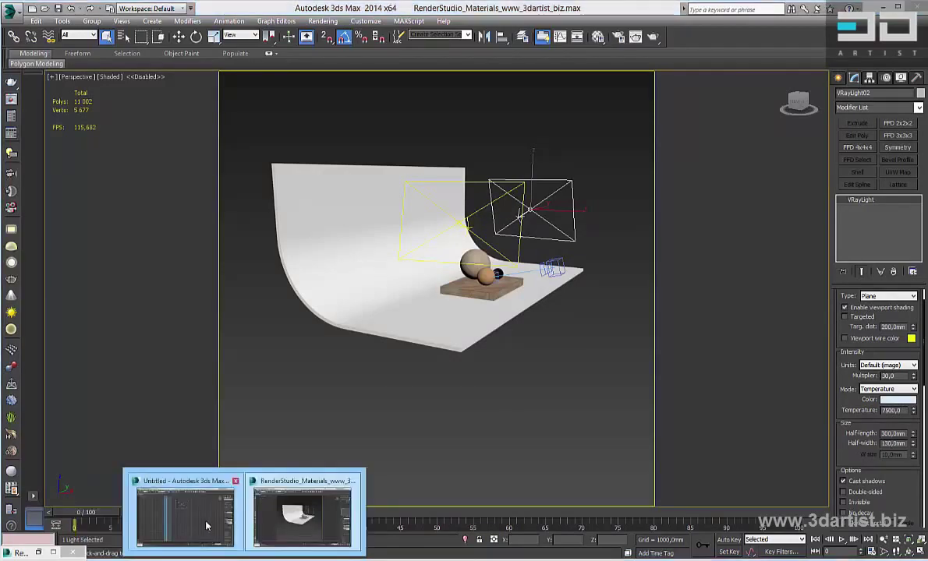
left_click(195, 510)
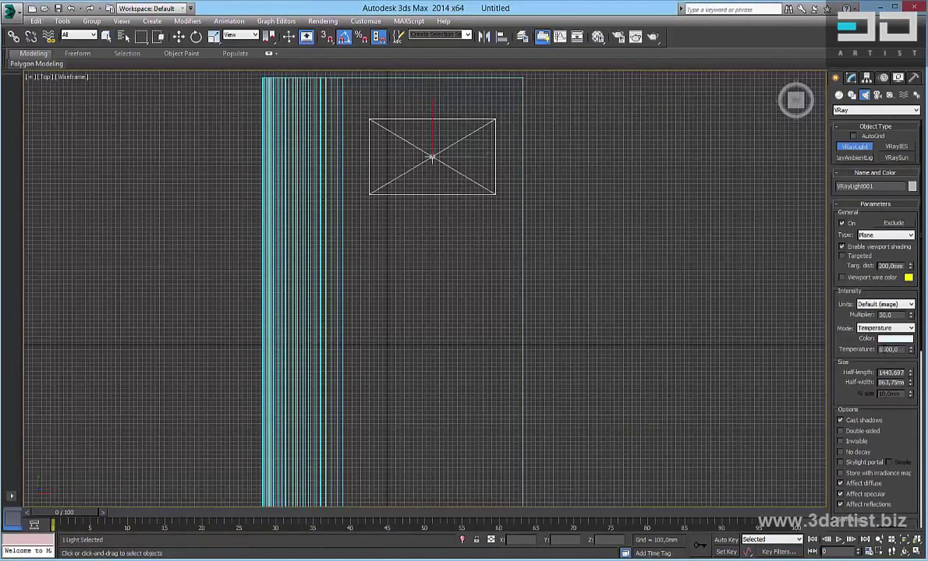
type("7")
- Clone the plane light as one independent copy along Y to the opposite end of the backdrop, at about Y -3964 mm
middle_click_drag(413, 288, 427, 210)
scroll(407, 254, "down", 2)
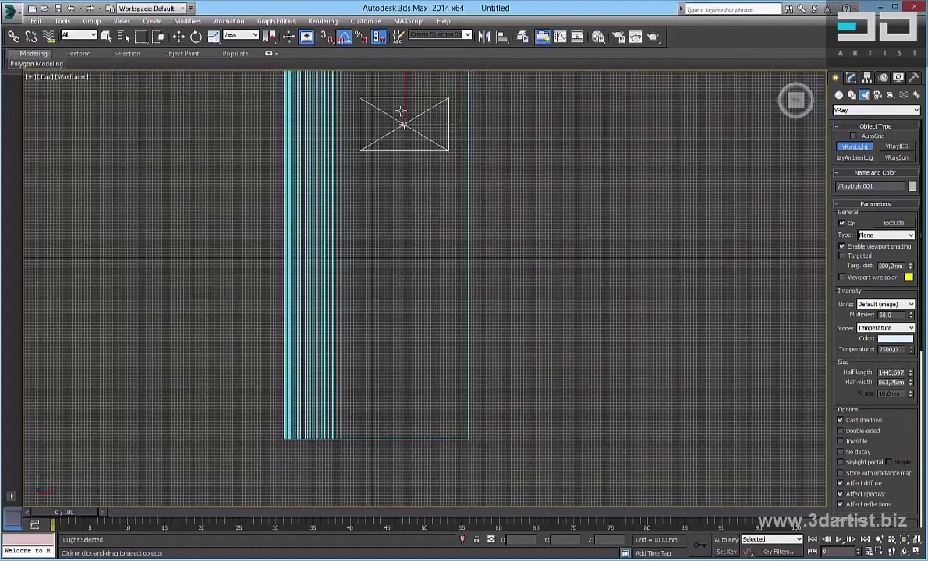
key("w")
middle_click_drag(421, 147, 427, 202)
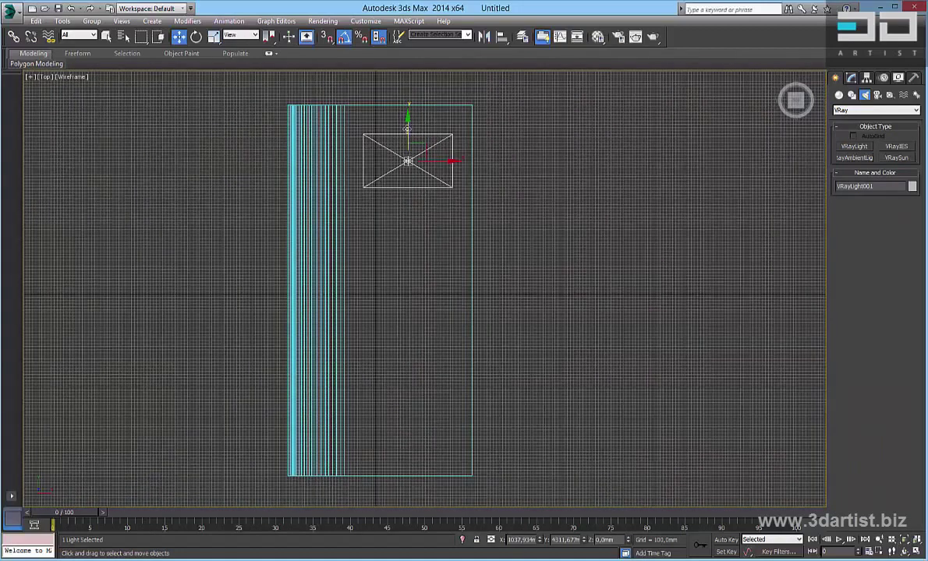
left_click_drag(407, 127, 403, 385, "shift")
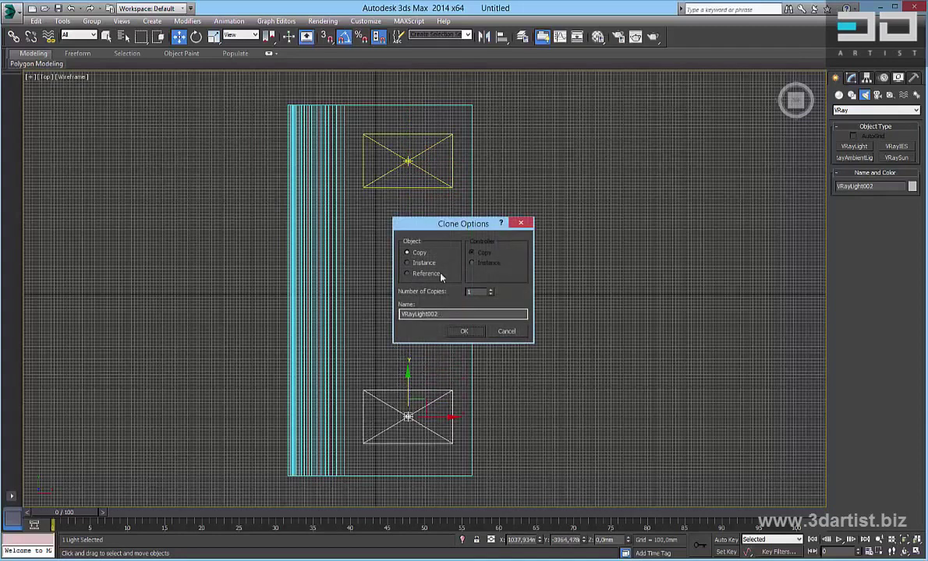
left_click(466, 332)
- Set the copied light's temperature to 3200, checking it against VRayLight01 in the RenderStudio_Materials scene
left_click(850, 78)
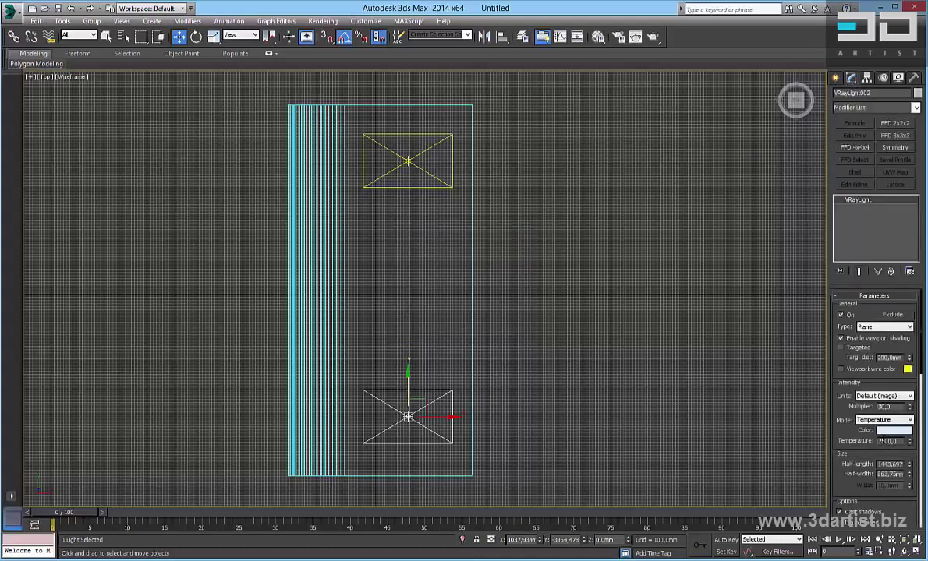
type("3")
mouse_move(19, 552)
left_click(305, 515)
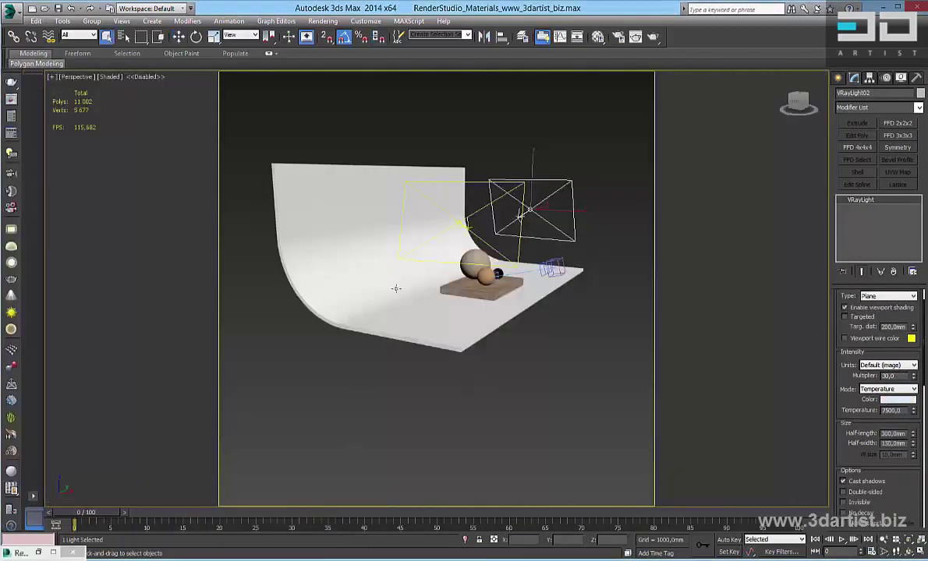
left_click(474, 181)
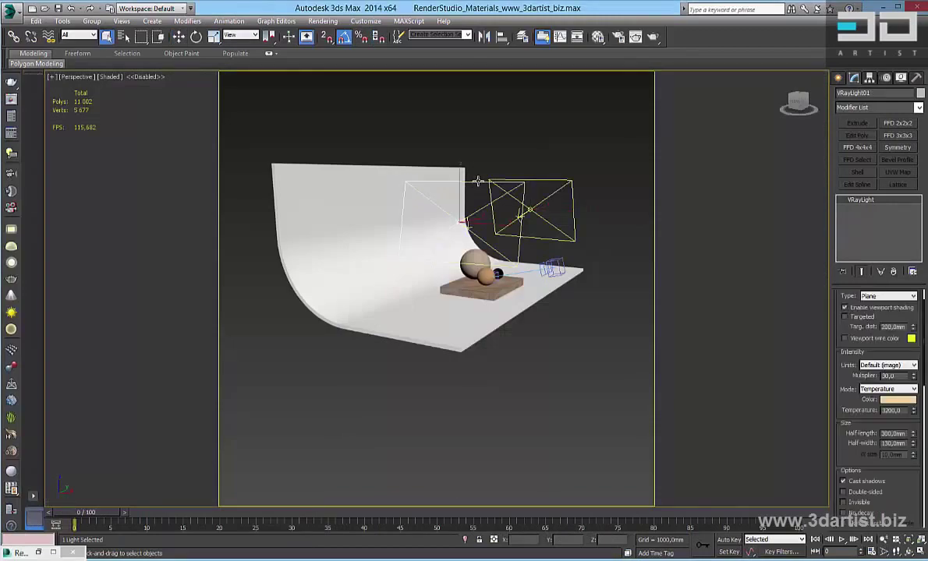
mouse_move(20, 553)
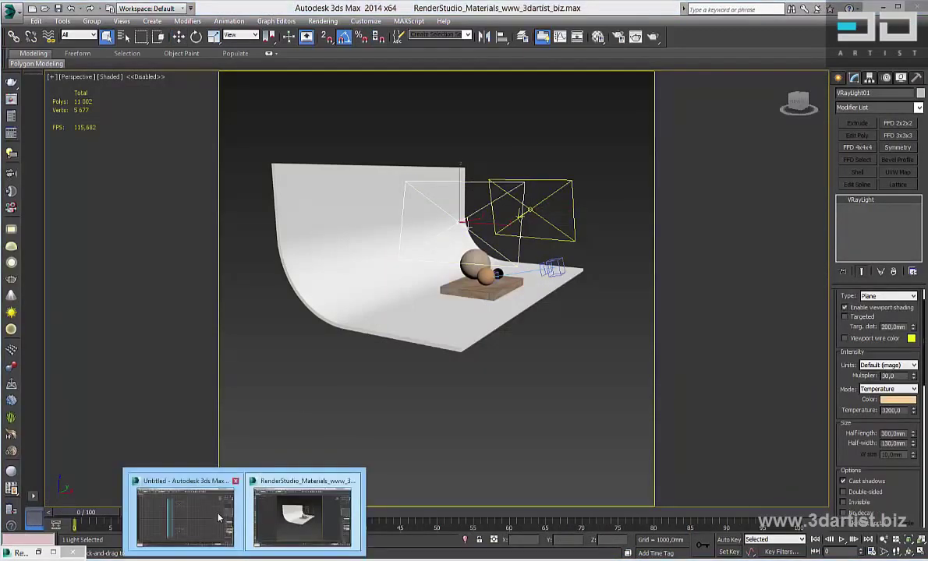
left_click(202, 477)
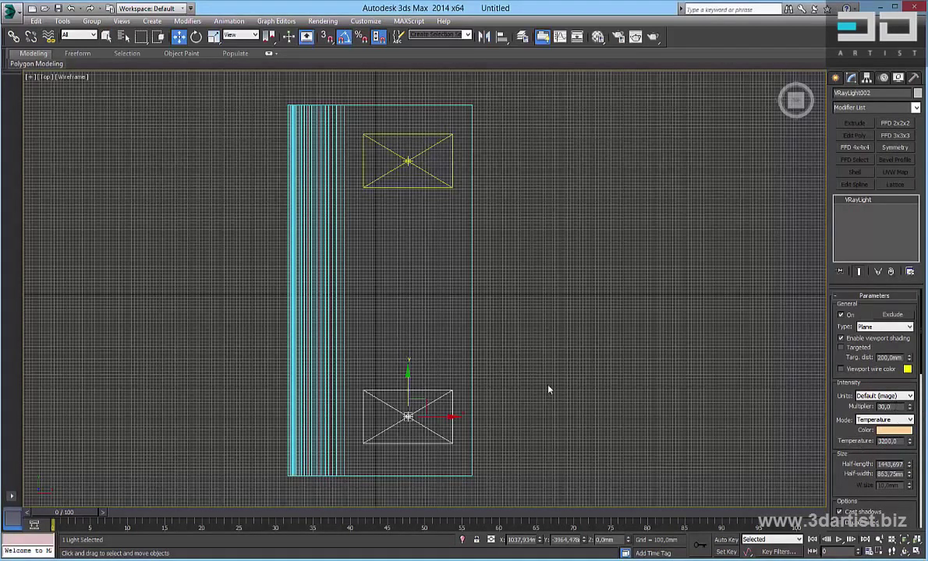
- Raise both plane lights together along Z above the backdrop floor, to a height of about 2987 mm
left_click(543, 192)
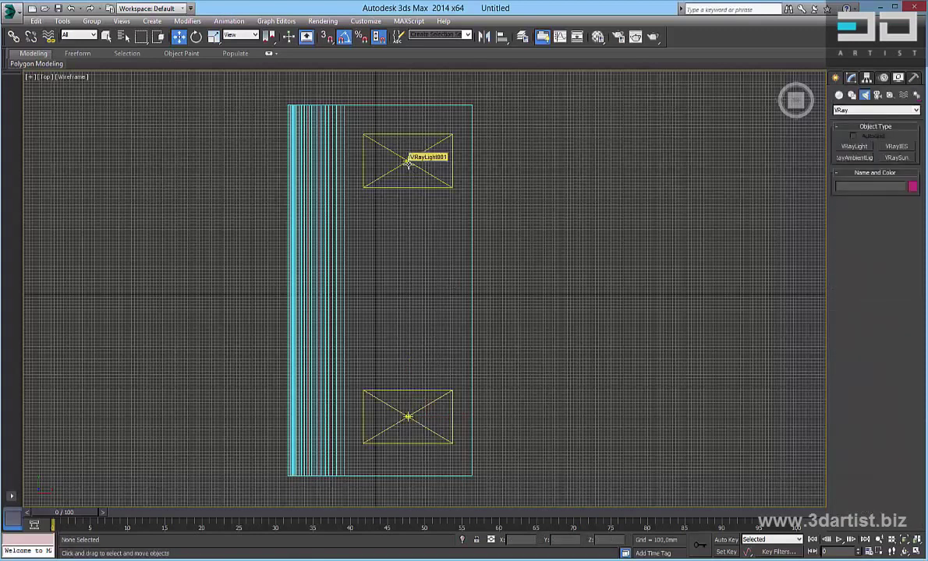
left_click(408, 162)
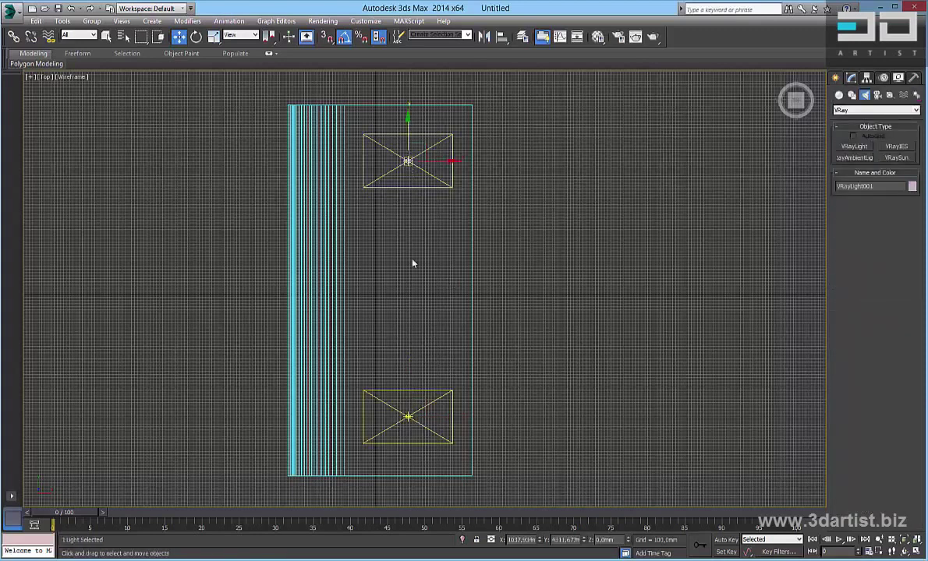
left_click(406, 392)
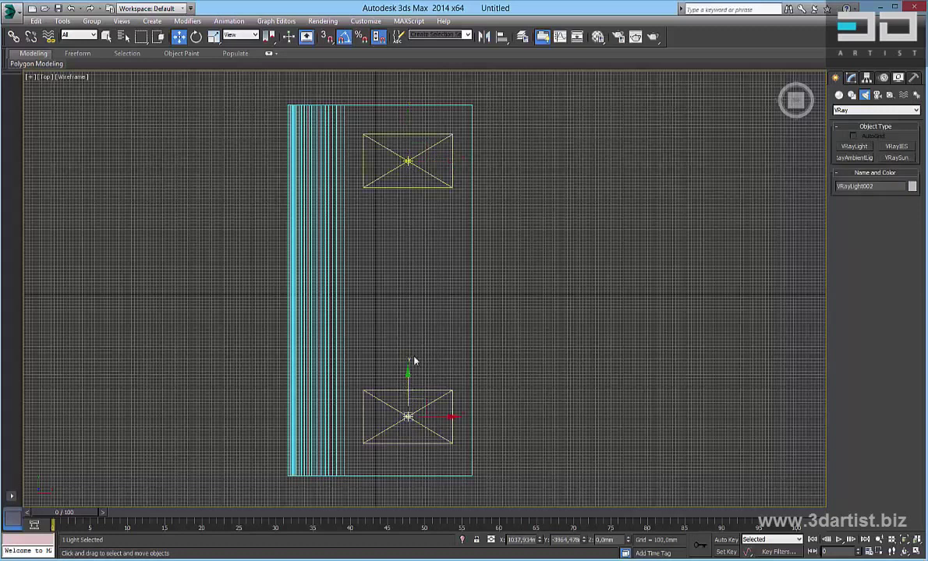
left_click(416, 135, "ctrl")
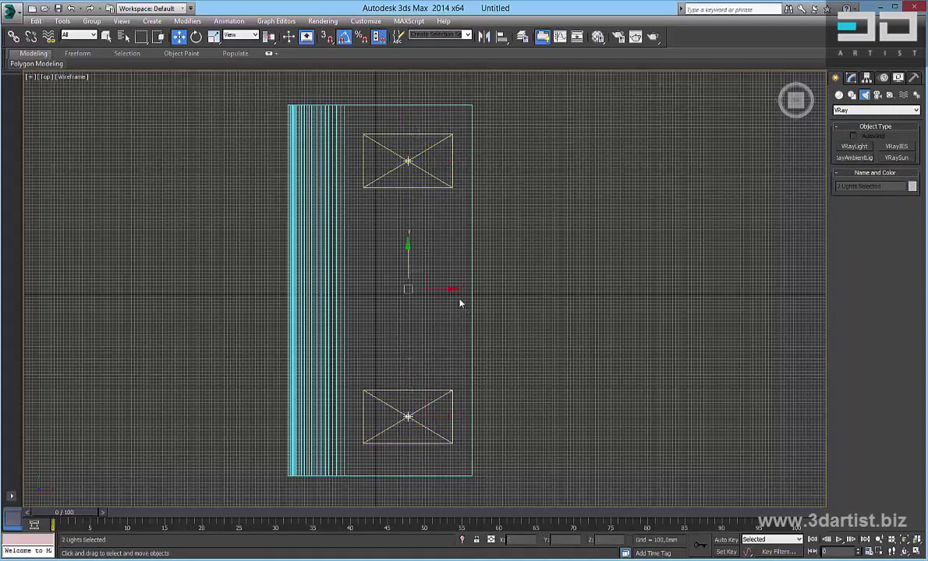
key("alt+w")
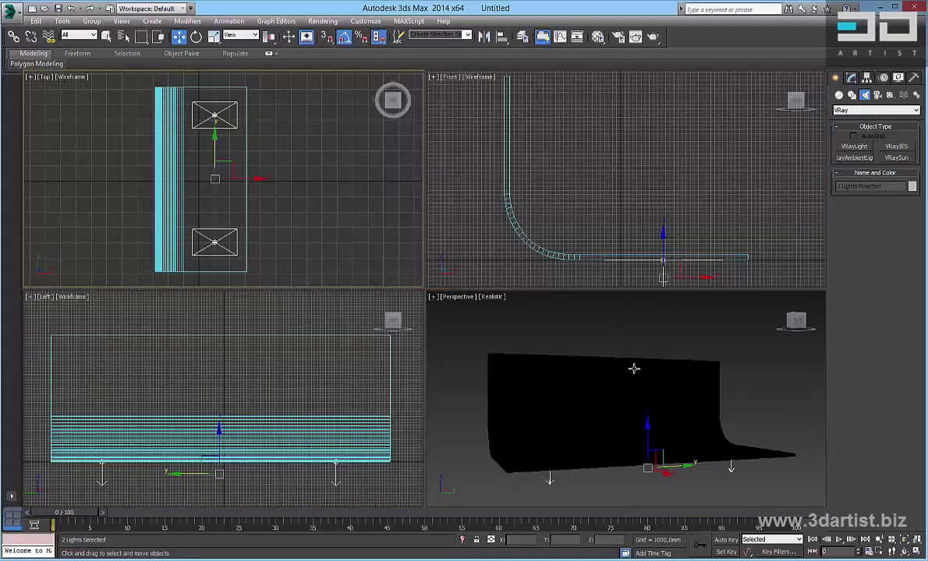
right_click(633, 368)
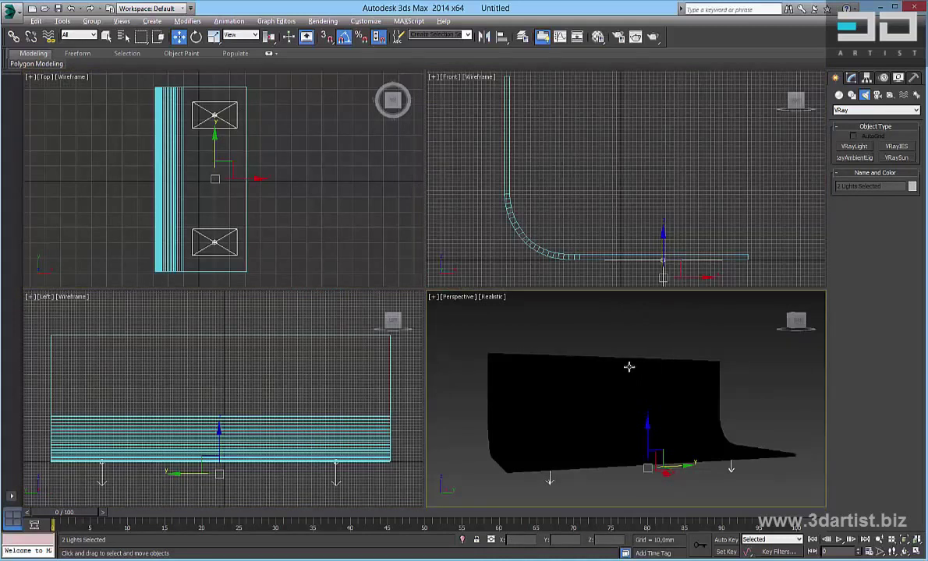
key("alt+w")
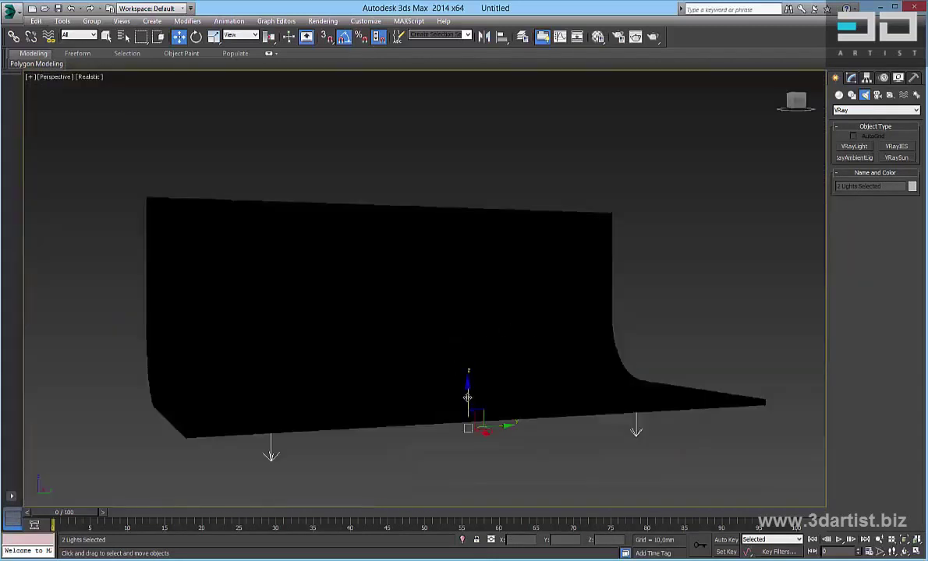
left_click_drag(467, 398, 472, 269)
- Rotate VRayLight001 by -65 degrees about the X axis so it faces the middle of the backdrop
left_click(717, 244)
left_click(665, 267)
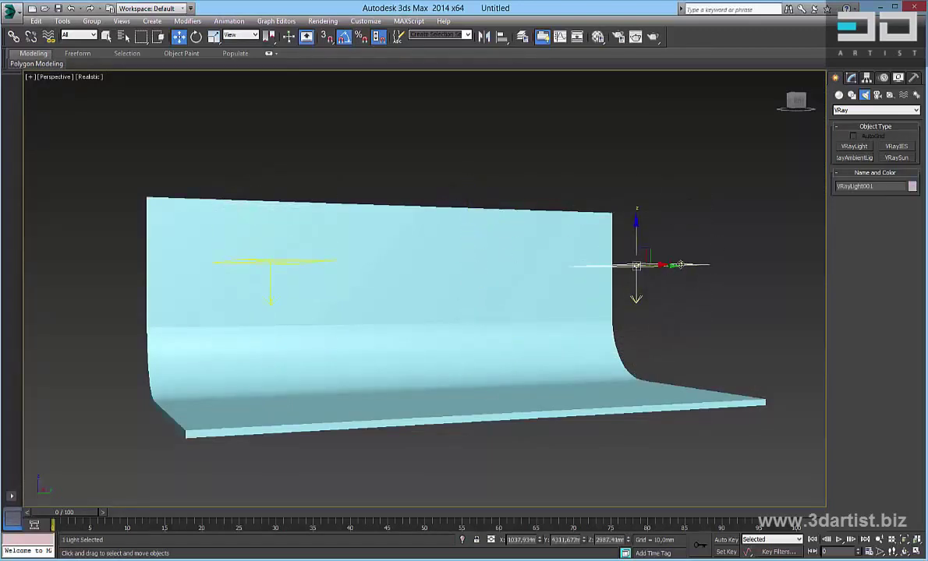
middle_click_drag(665, 268, 560, 275, "alt")
scroll(587, 268, "up", 3)
right_click(534, 276)
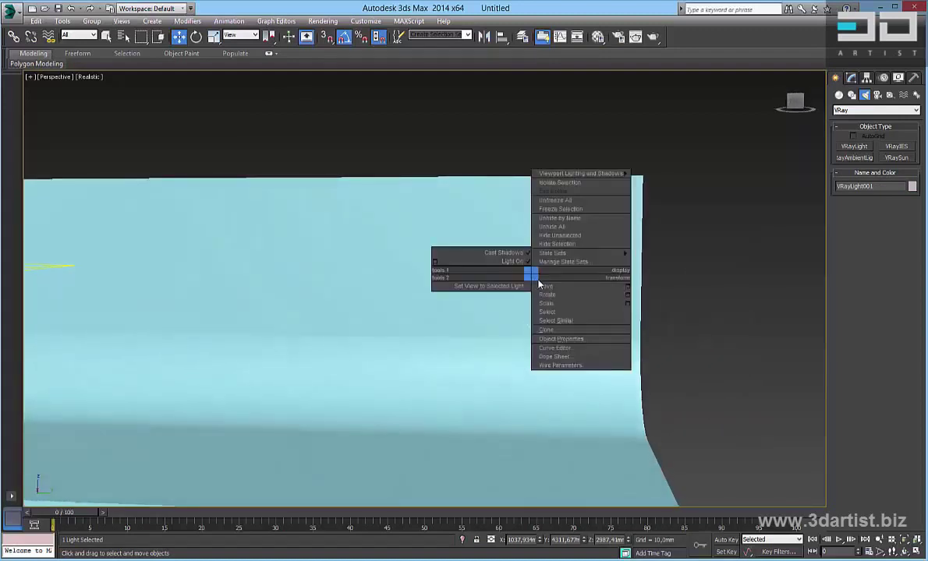
left_click(501, 5)
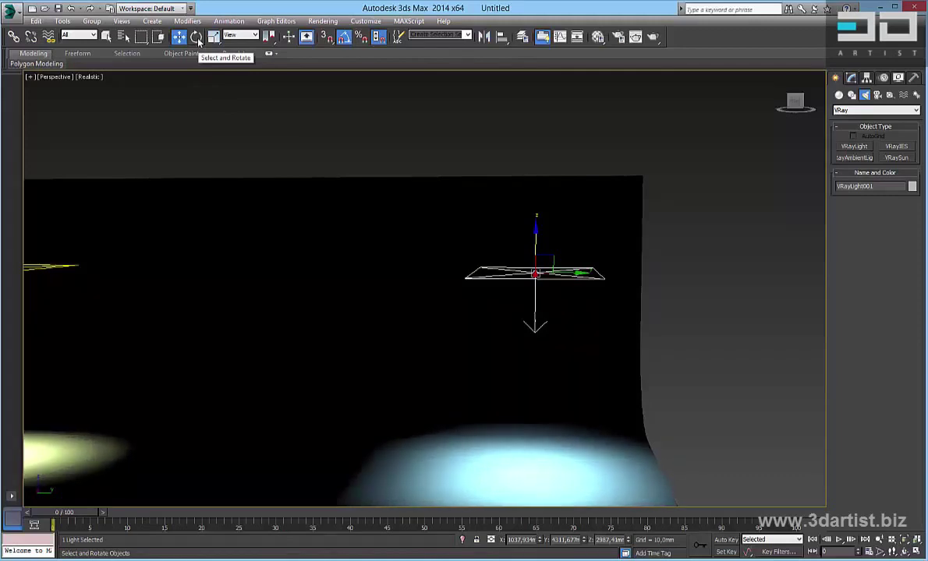
right_click(535, 272)
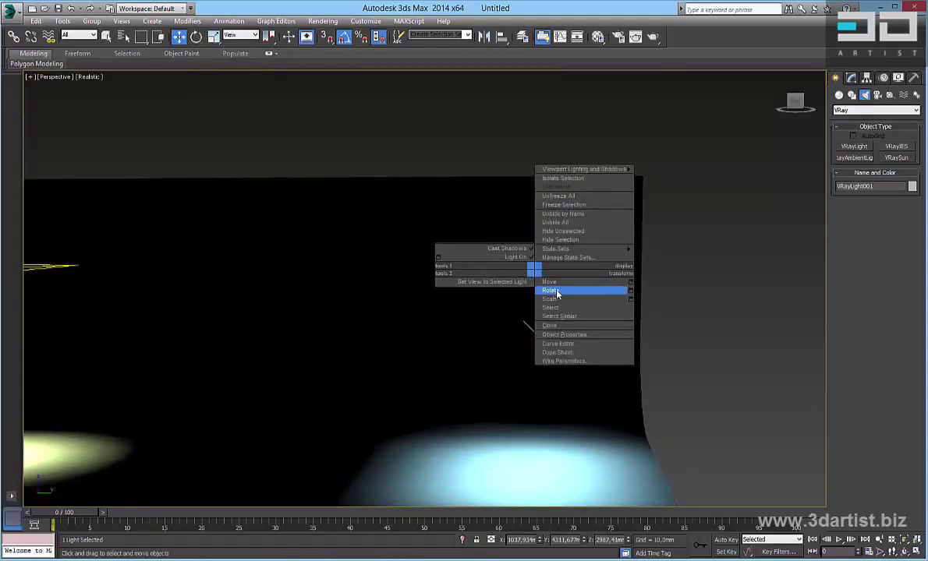
left_click(490, 328)
right_click(535, 275)
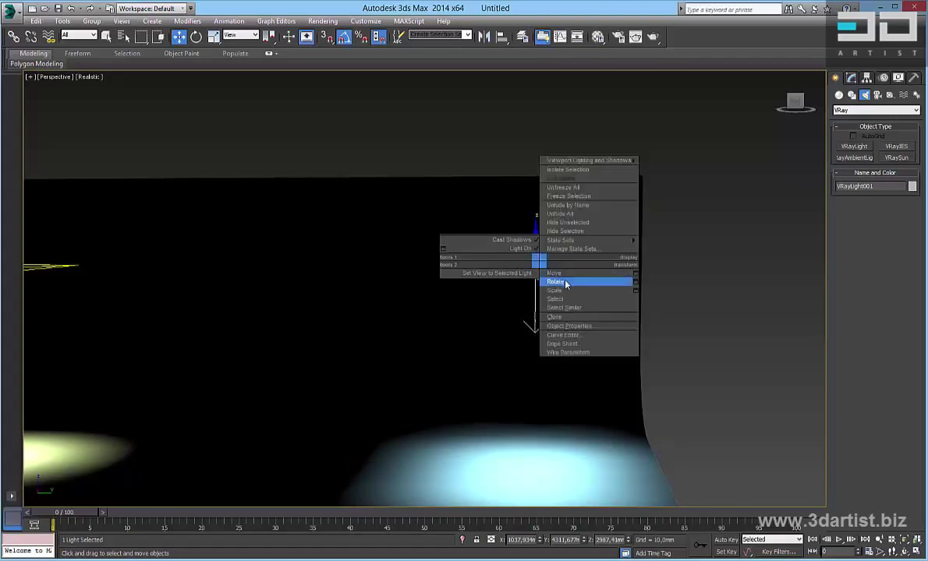
left_click(566, 283)
left_click_drag(556, 234, 577, 276)
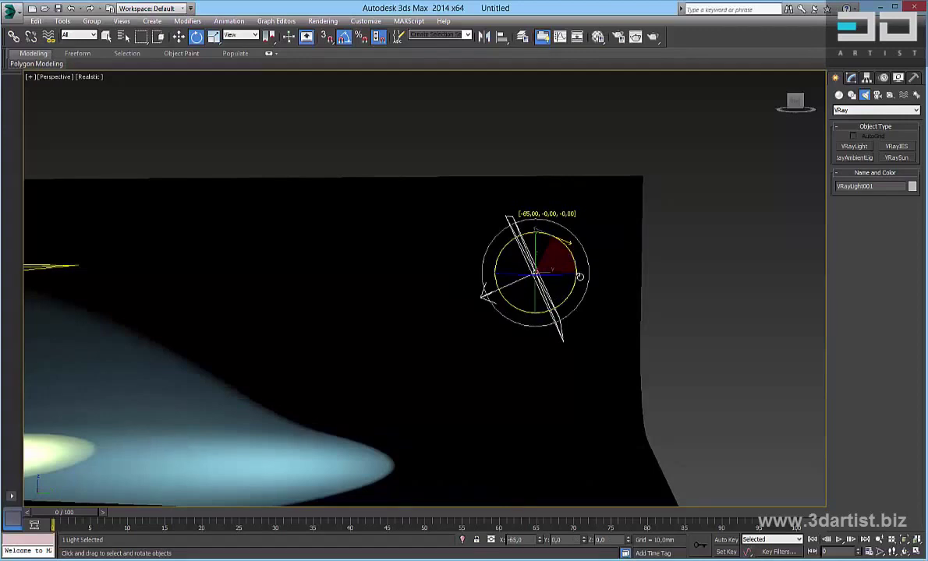
- Select VRayLight002 at the other end of the backdrop for rotation
middle_click_drag(389, 312, 416, 246, "alt")
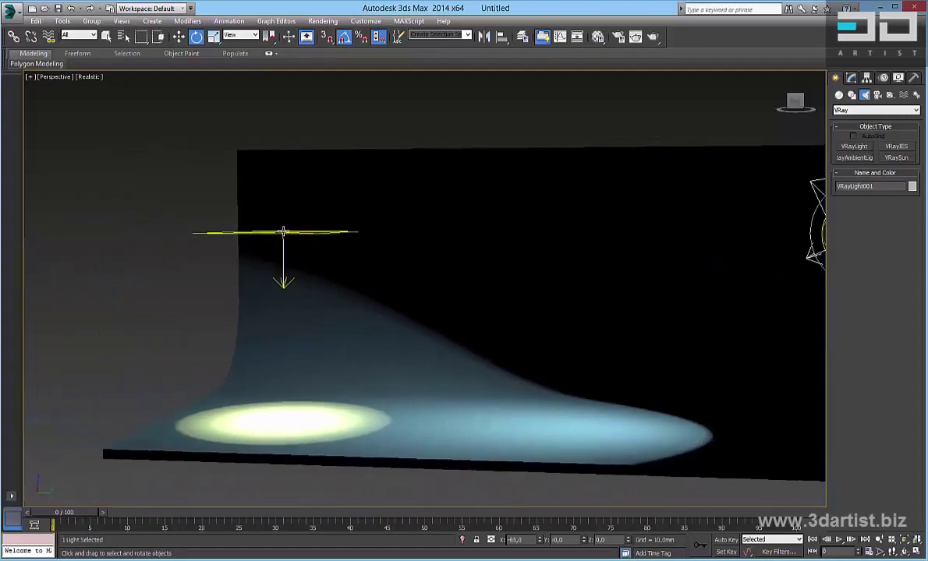
left_click(284, 231)
left_click(225, 234)
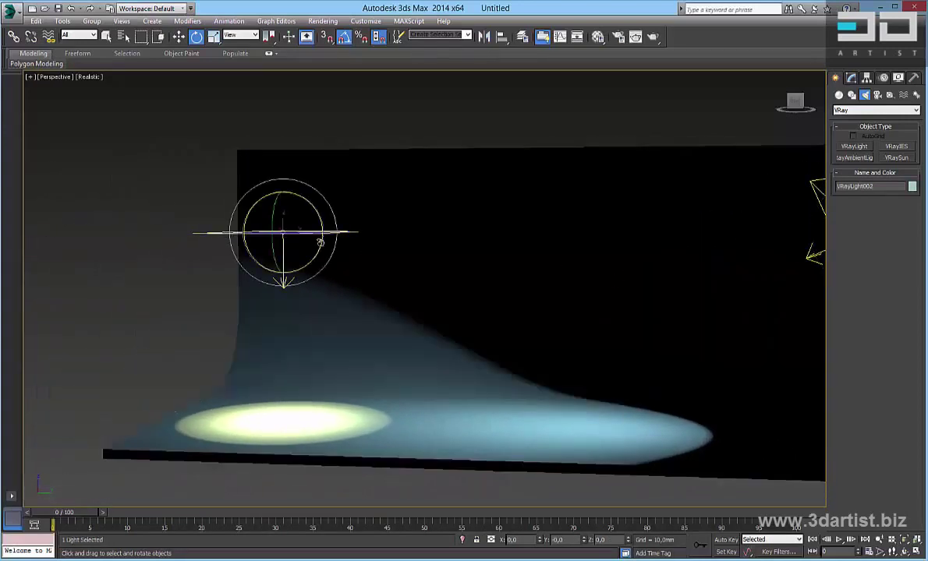
left_click_drag(293, 196, 328, 214)
key("ctrl+z")
left_click_drag(299, 199, 331, 190)
key("ctrl+z")
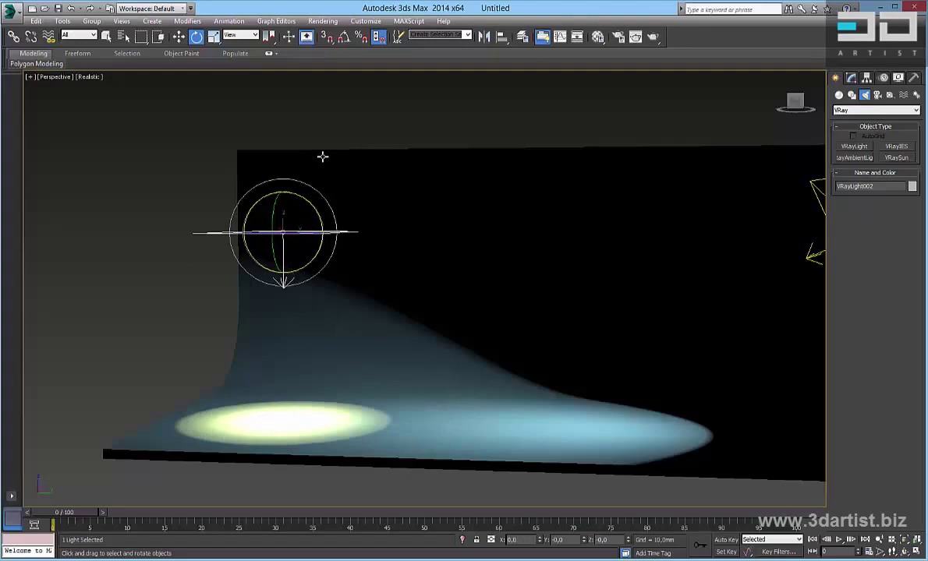
- Turn on angle snap and rotate VRayLight002 by 65 degrees about the X axis toward the middle of the backdrop
left_click(346, 39)
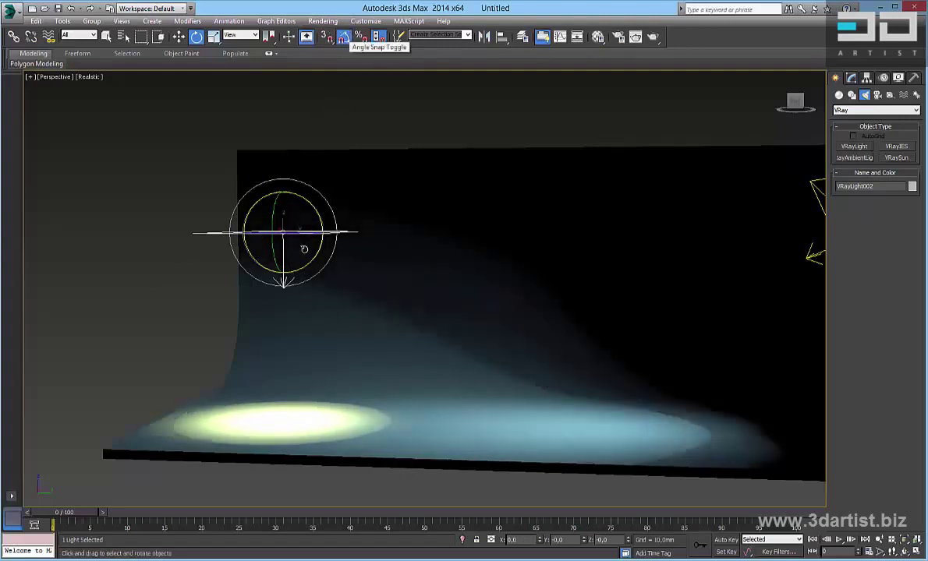
left_click_drag(293, 197, 318, 166)
middle_click_drag(558, 223, 57, 183, "alt")
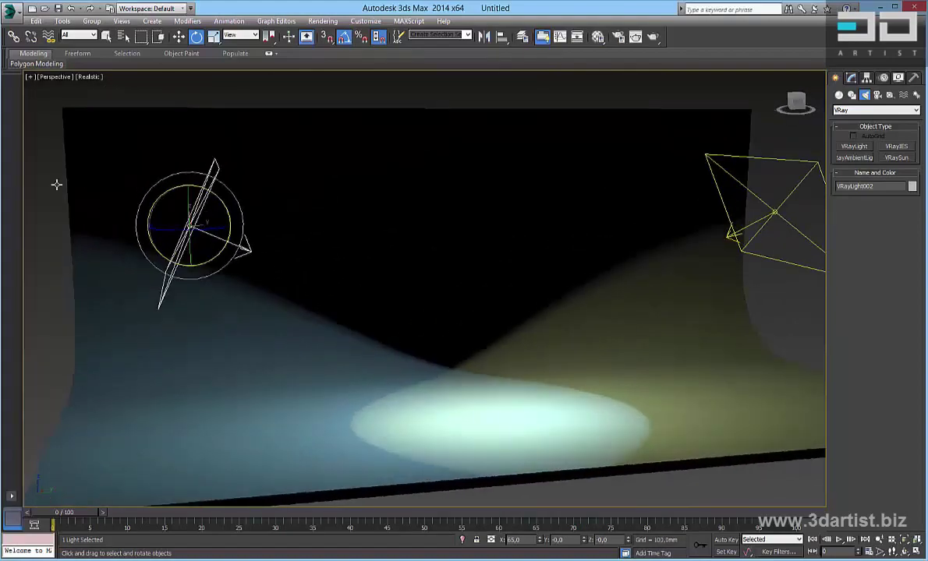
middle_click_drag(650, 290, 663, 244, "alt")
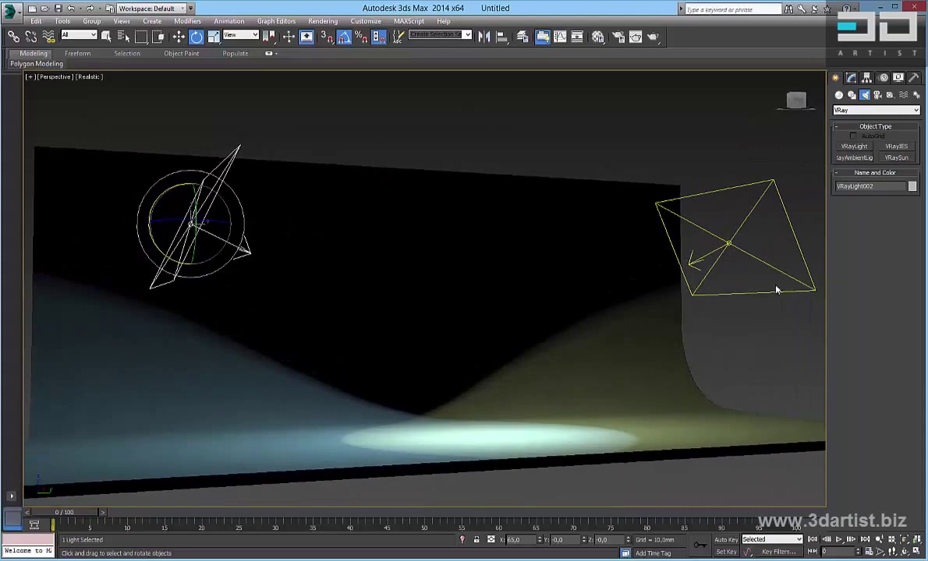
middle_click_drag(495, 335, 821, 152, "alt")
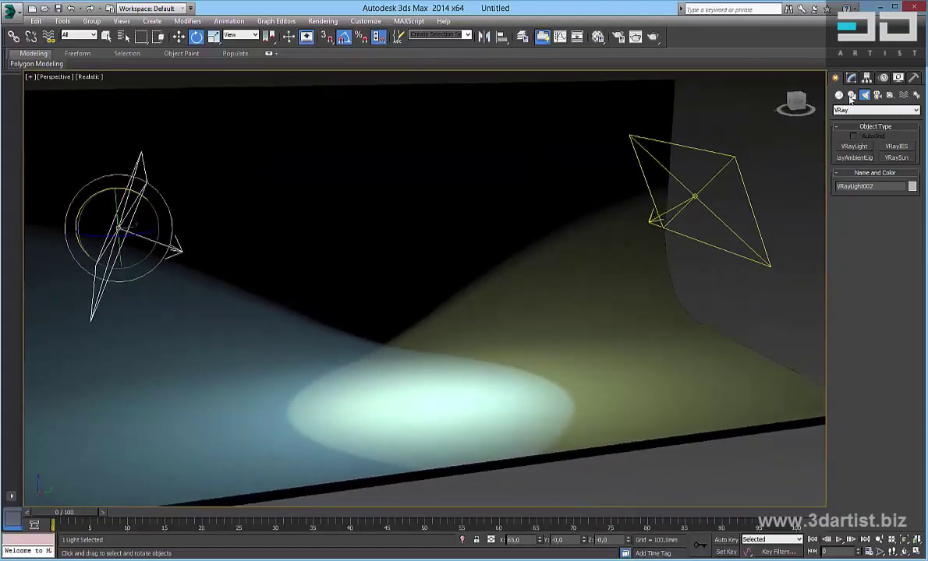
- Create a targeted VRayPhysicalCamera in the Top view, aimed from outside the backdrop's open edge toward its curve, about 4886 mm from its target
left_click(878, 95)
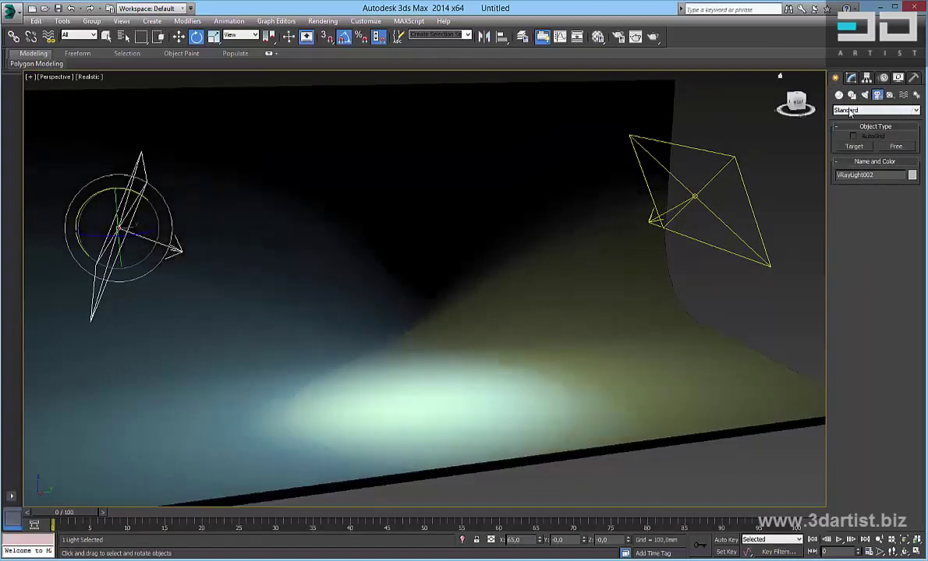
left_click(856, 111)
left_click(866, 126)
left_click(898, 147)
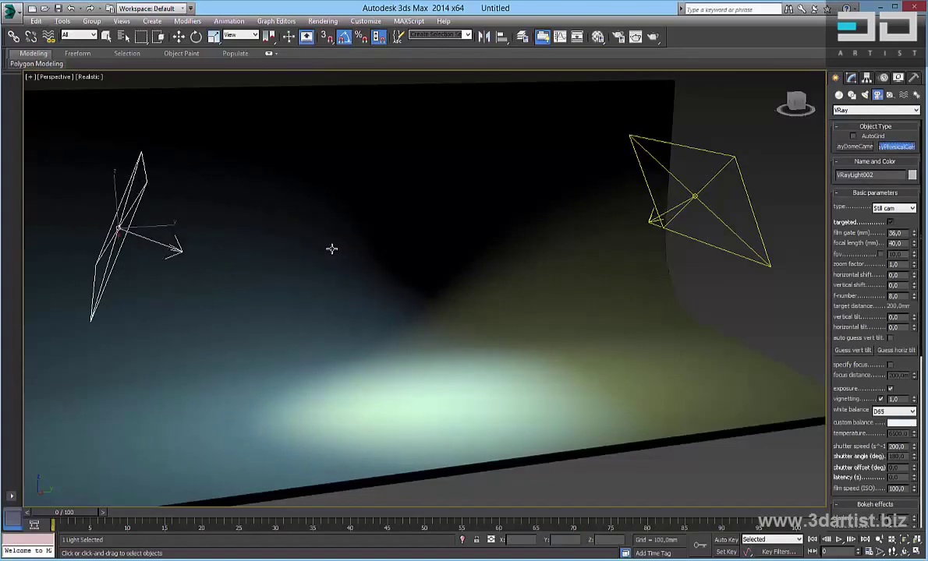
key("alt+w")
left_click(281, 159)
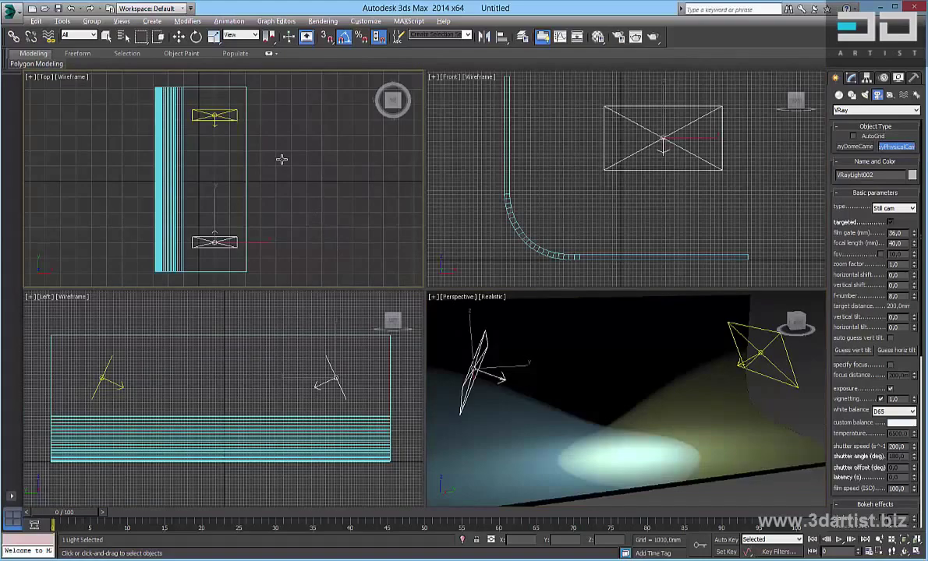
key("alt+w")
scroll(524, 273, "up", 1)
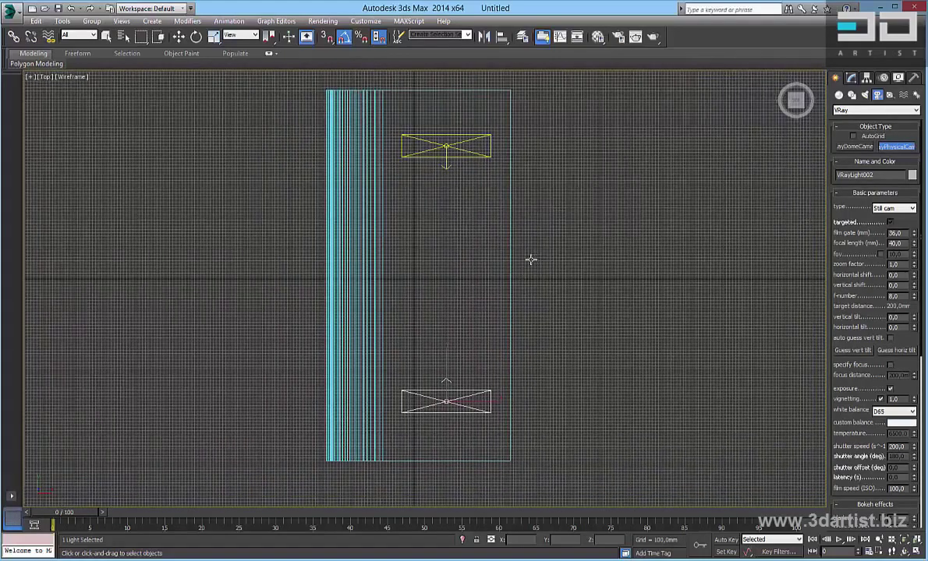
scroll(527, 263, "up", 2)
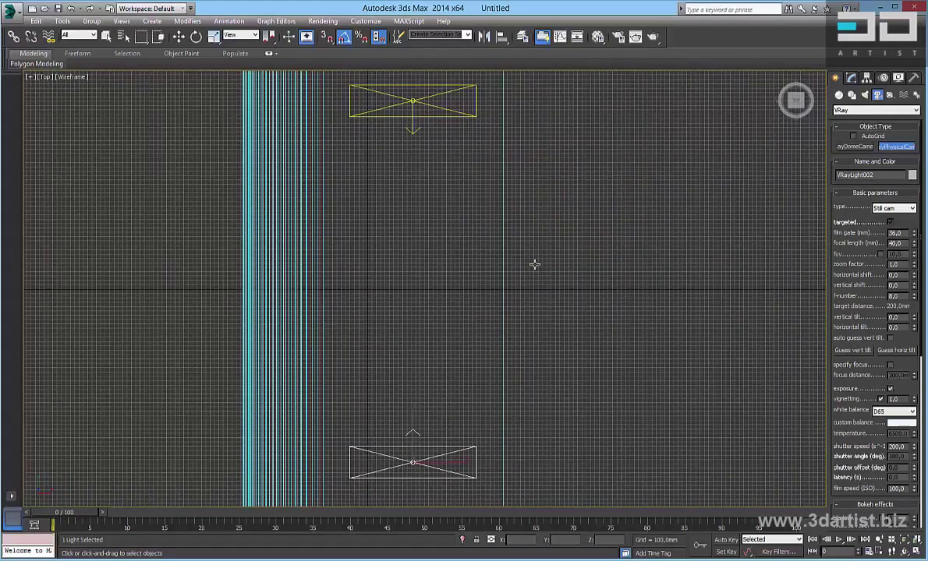
left_click(534, 265)
left_click_drag(576, 278, 364, 278)
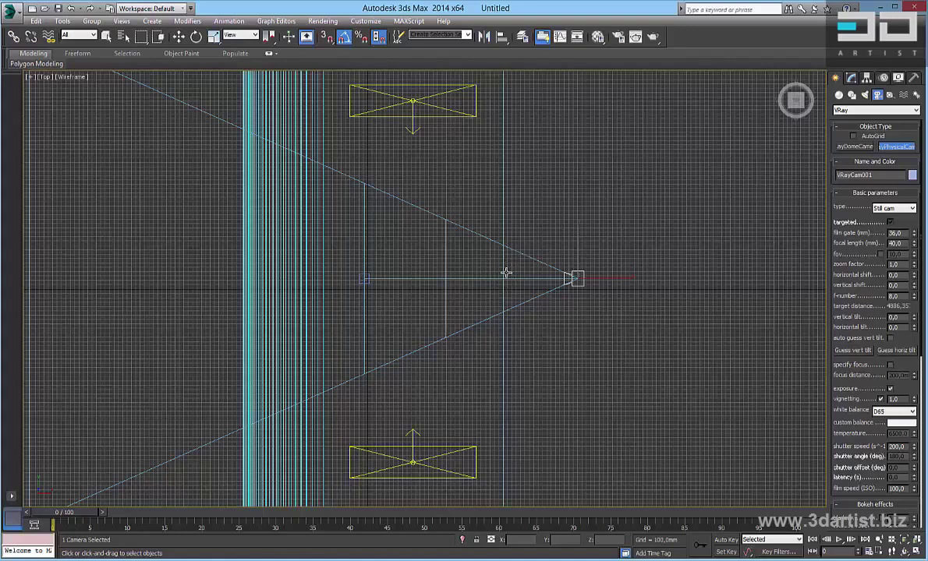
- Raise the camera body along Z to a height of about 1356 mm so it looks down onto the backdrop floor
key("alt+w")
right_click(681, 371)
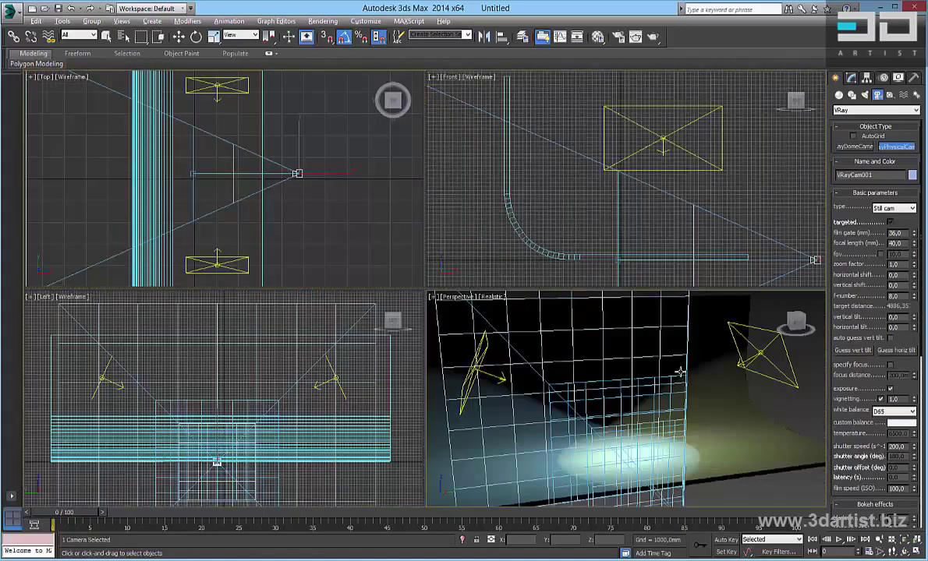
key("alt+w")
middle_click_drag(488, 345, 624, 343, "alt")
key("e")
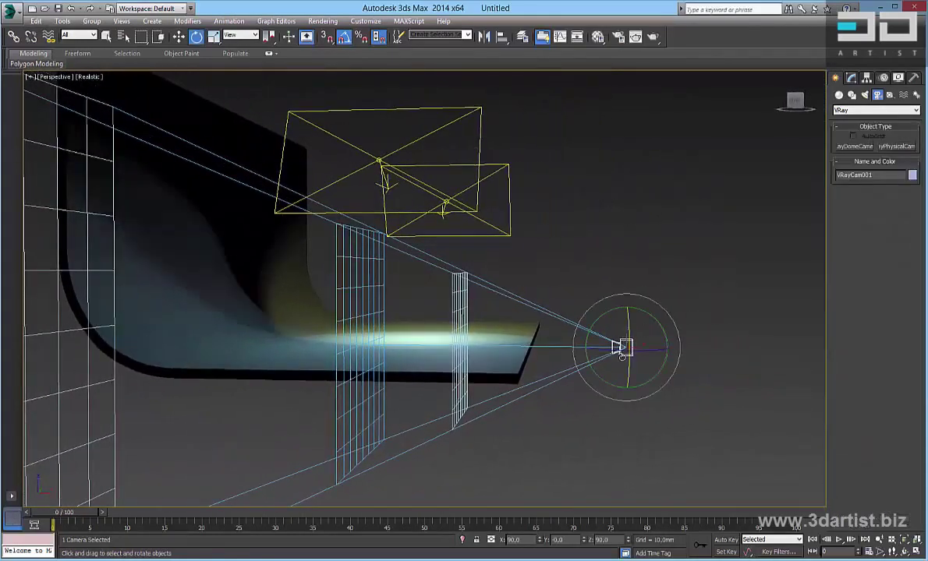
right_click(620, 349)
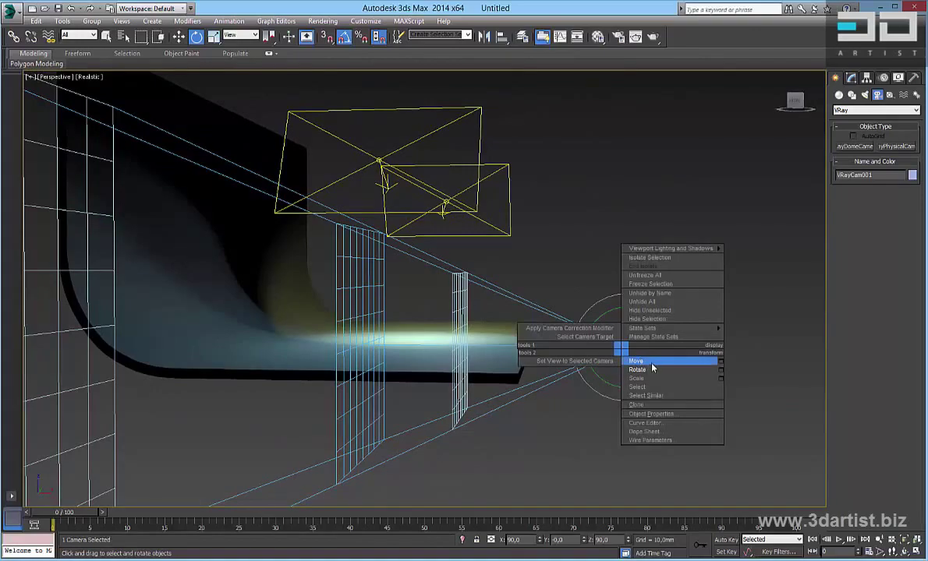
left_click(645, 363)
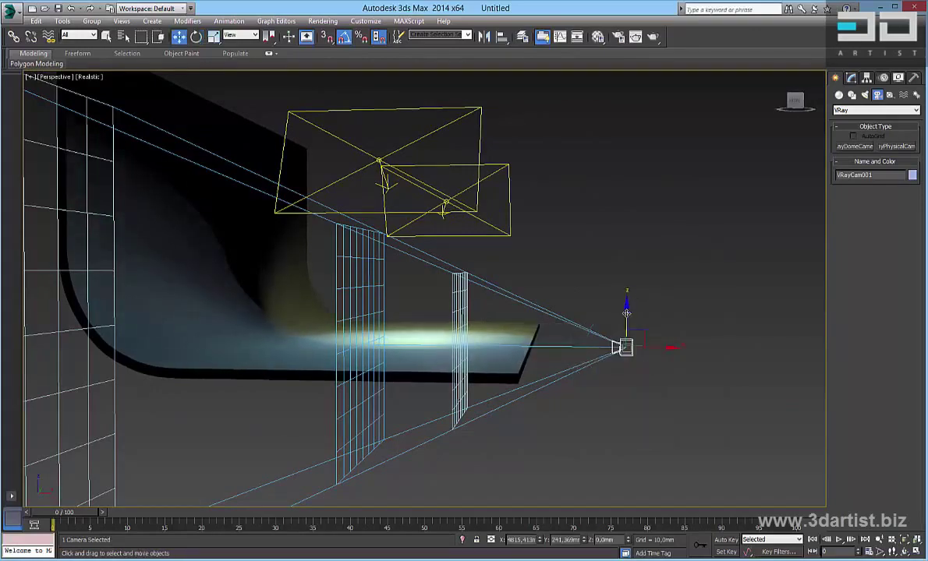
middle_click_drag(631, 312, 626, 282, "alt")
left_click_drag(626, 282, 627, 238)
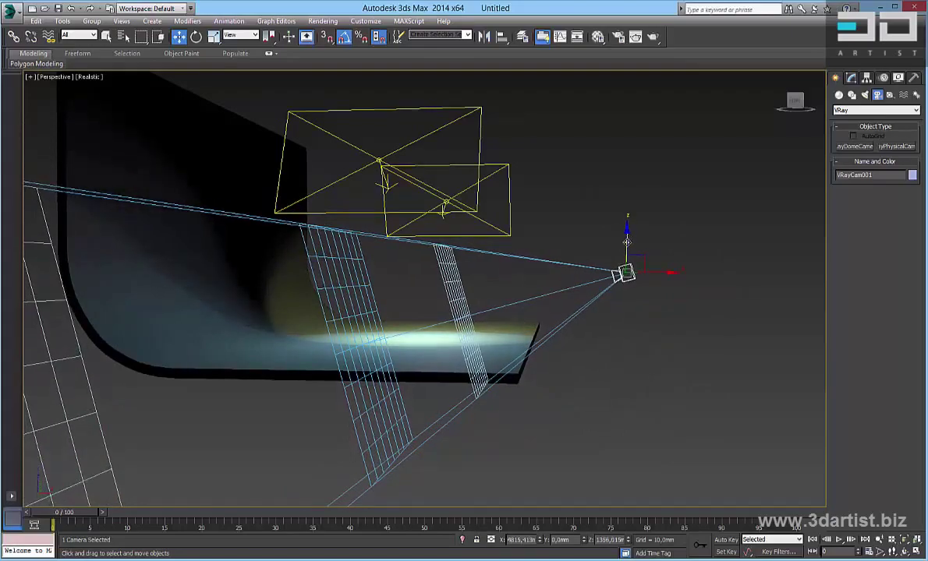
middle_click_drag(627, 238, 620, 309, "alt")
left_click(692, 314)
left_click(626, 283)
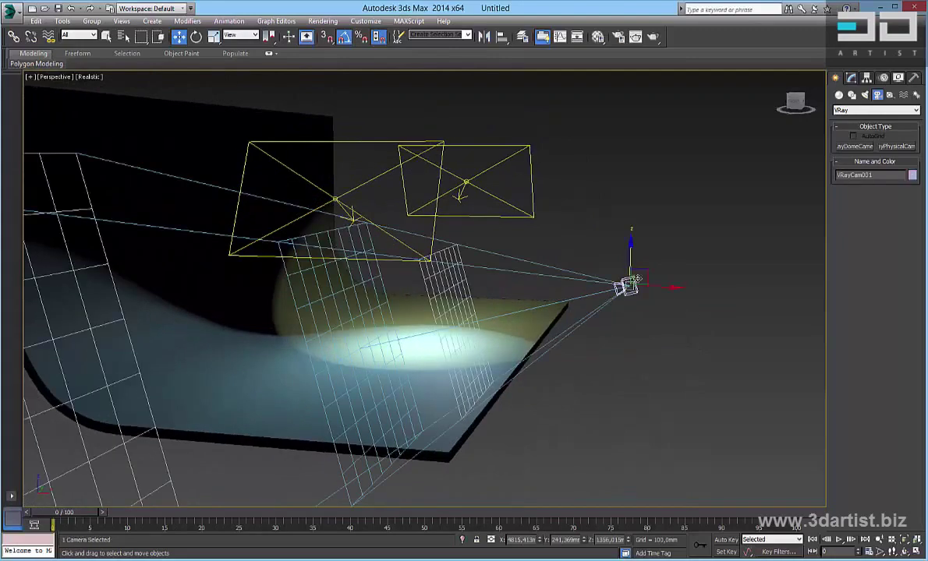
- Turn off the camera's vignetting and set its white balance to a custom pure white
left_click(855, 79)
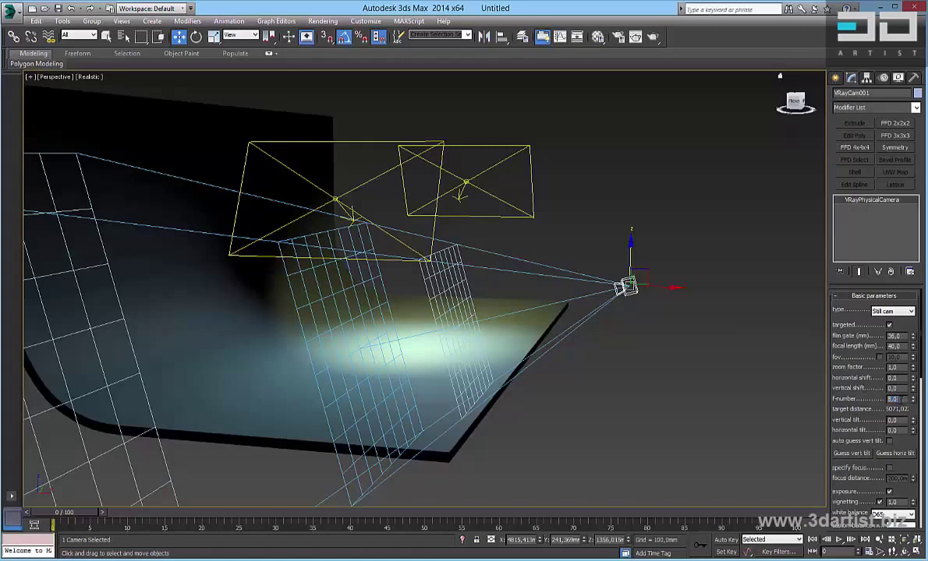
left_click_drag(867, 425, 863, 302)
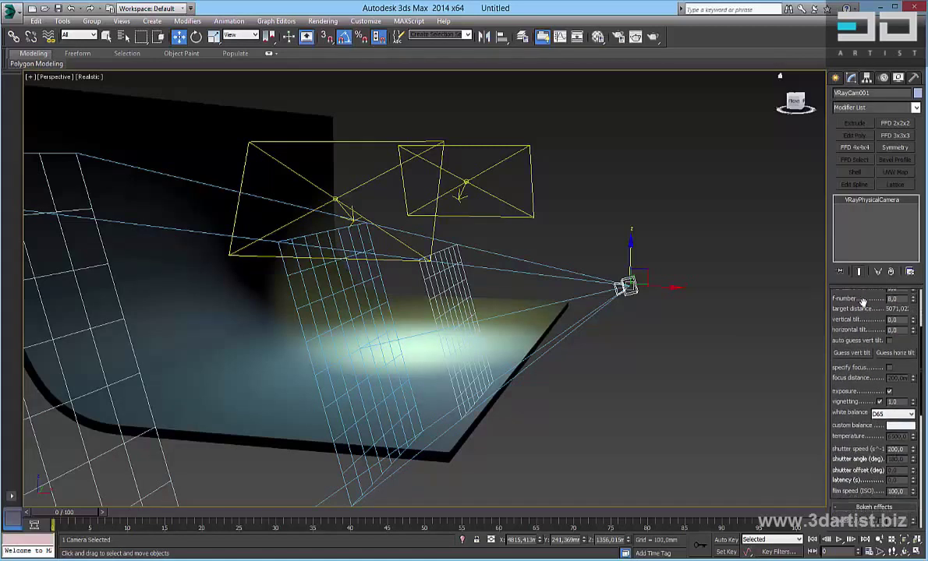
left_click(880, 402)
left_click(880, 402)
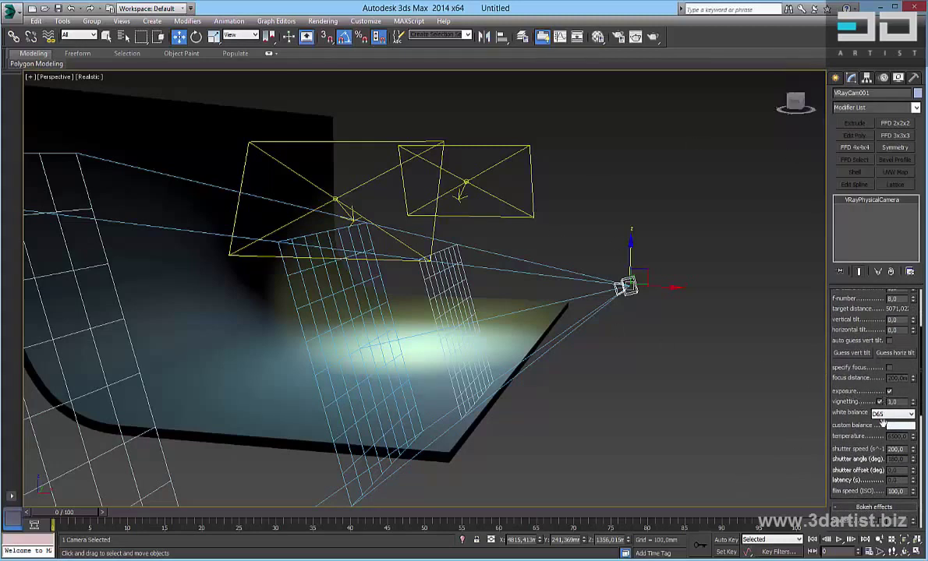
left_click(879, 402)
left_click(891, 414)
left_click(893, 425)
left_click(897, 428)
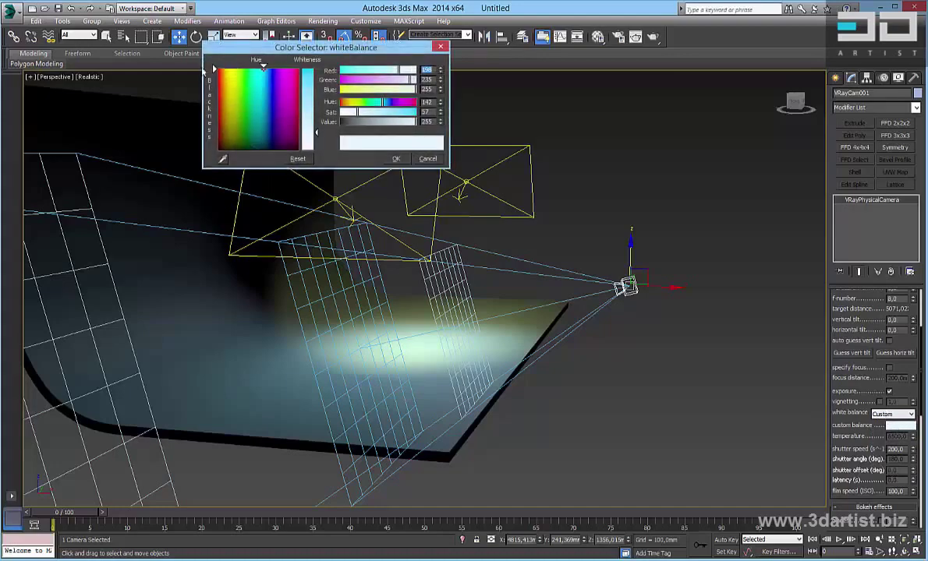
left_click(402, 160)
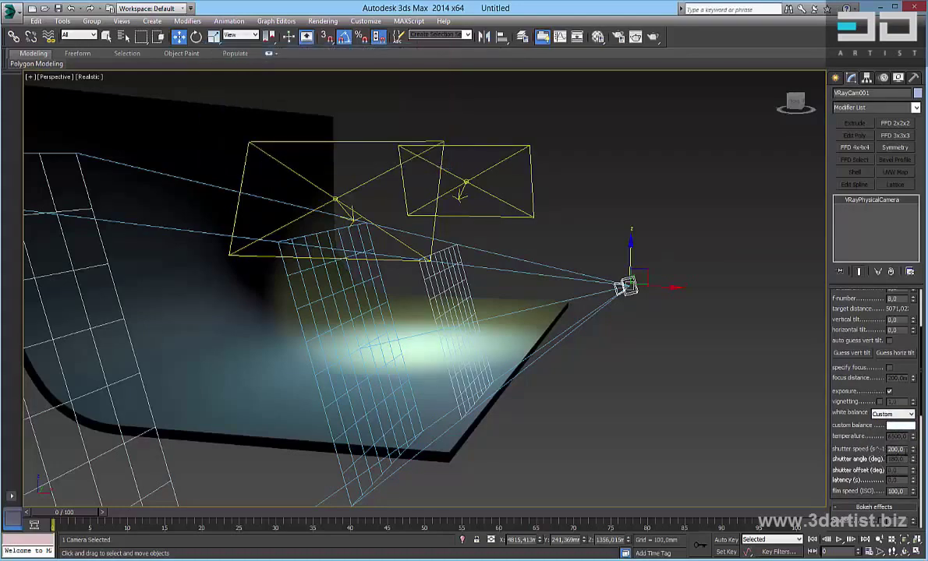
- Set the camera's shutter speed to 30
left_click_drag(905, 449, 877, 453)
type("30")
scroll(859, 477, "up", 3)
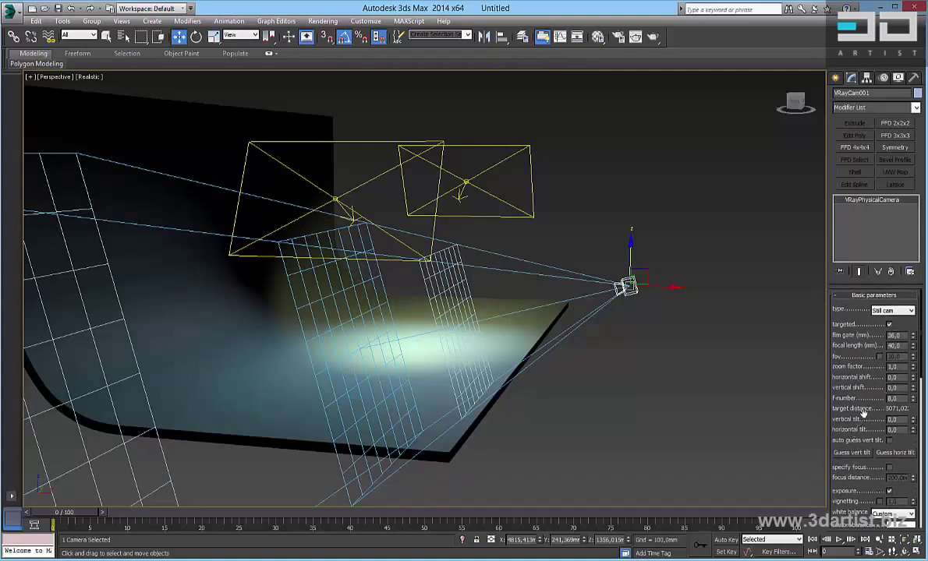
scroll(803, 385, "down", 5)
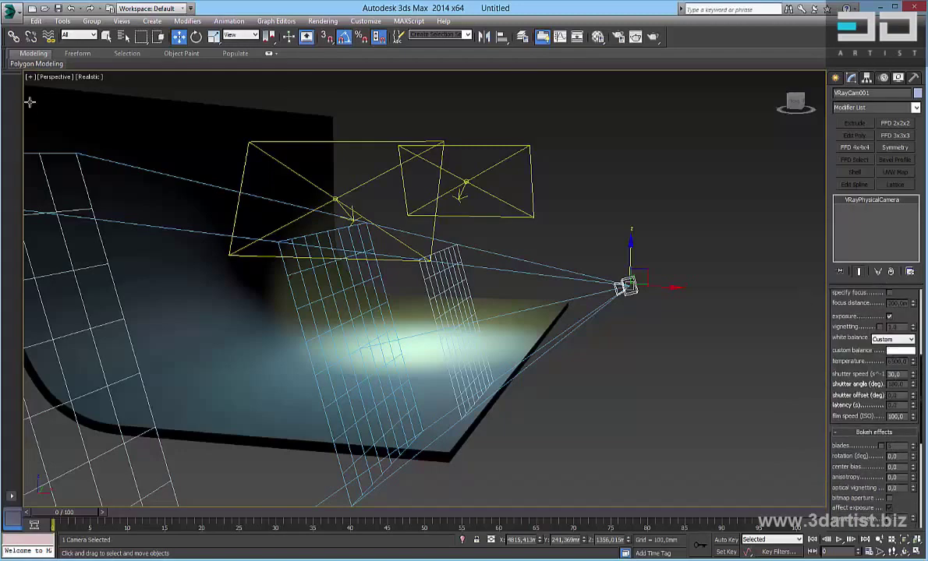
- Switch the perspective viewport to the VRayCam001 view and adjust the camera's framing of the backdrop
left_click(53, 78)
mouse_move(84, 88)
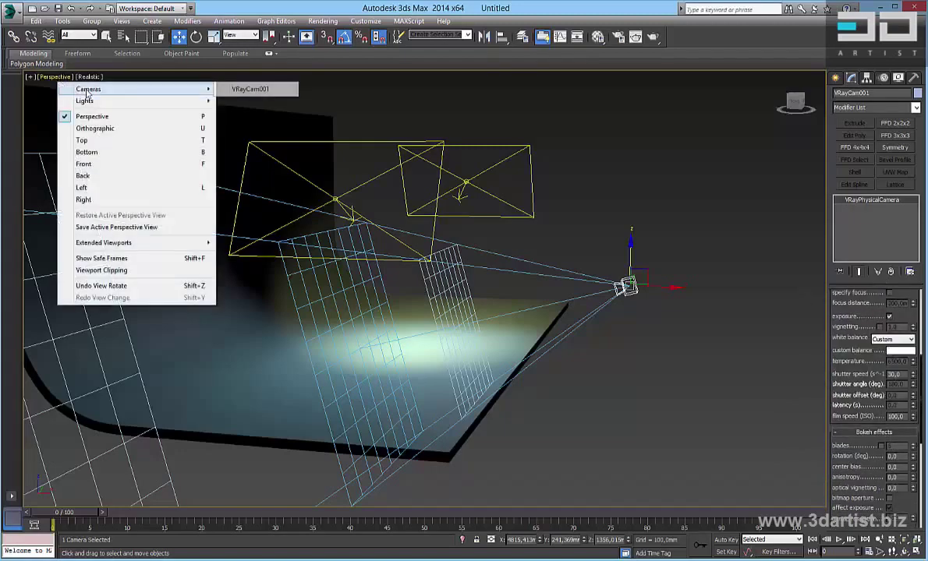
left_click(251, 89)
middle_click_drag(418, 251, 466, 247)
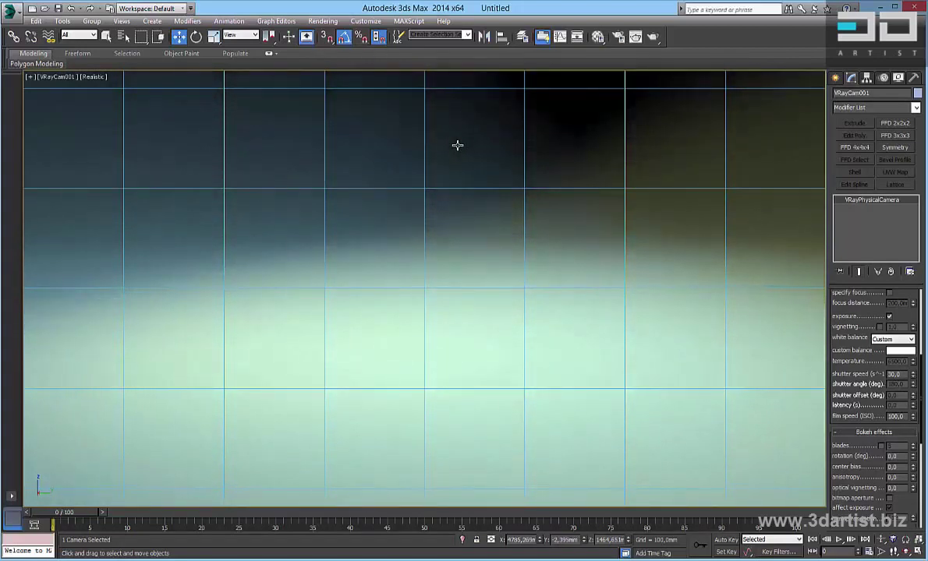
- Select the backdrop and open the Material Editor, placing it clear of the viewport's center
left_click(457, 145)
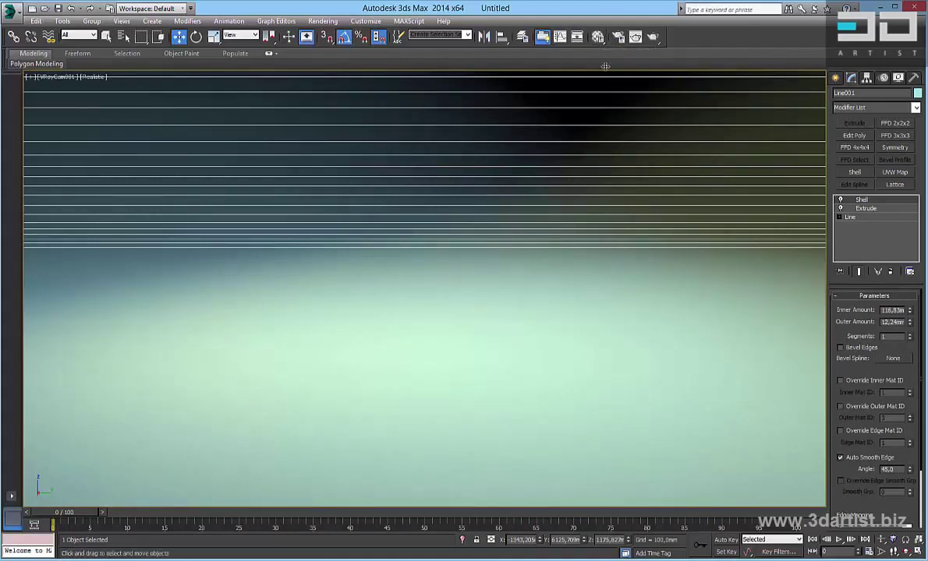
left_click(597, 38)
left_click_drag(146, 45, 623, 90)
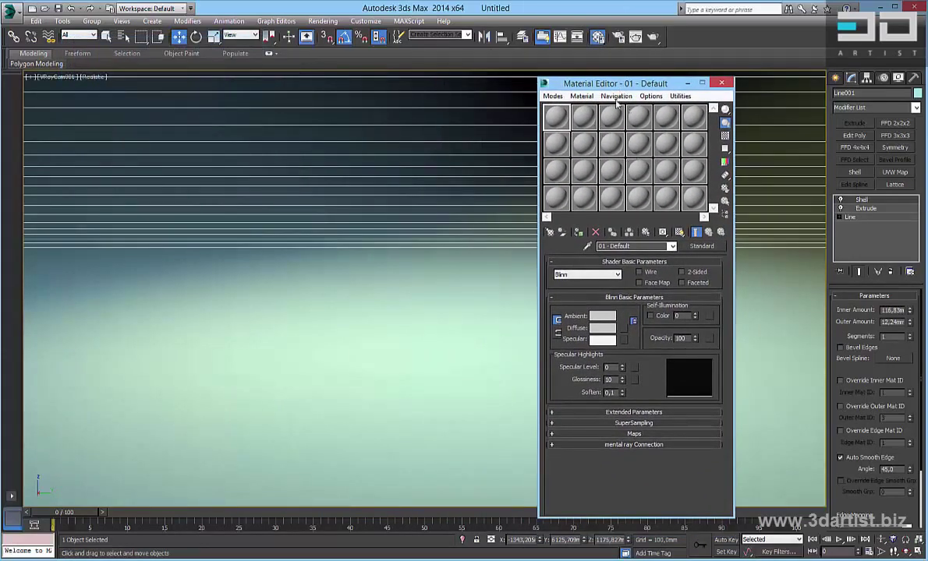
- Open the type browser for material 01 - Default and show maps, materials, controllers, the Autodesk Material Library and incompatible entries
left_click(701, 246)
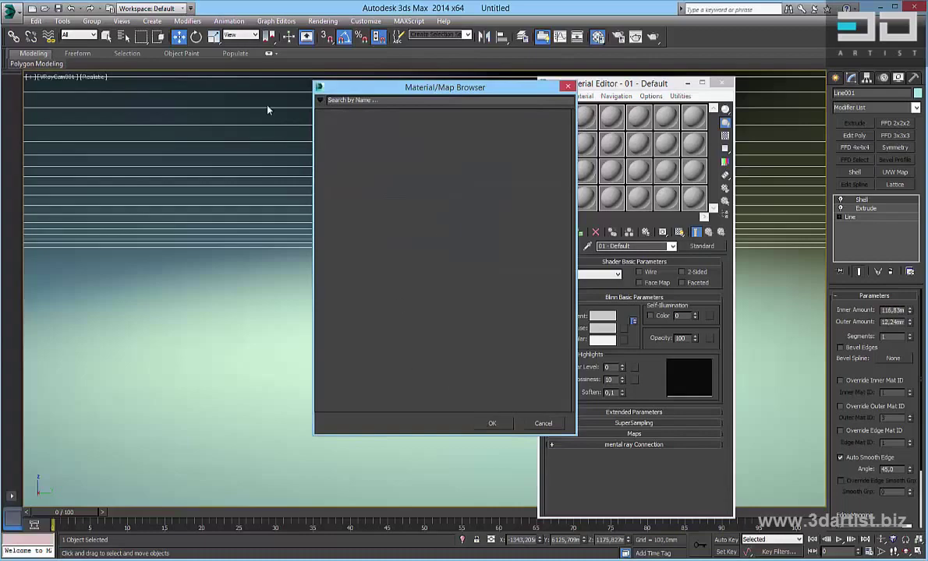
left_click(322, 101)
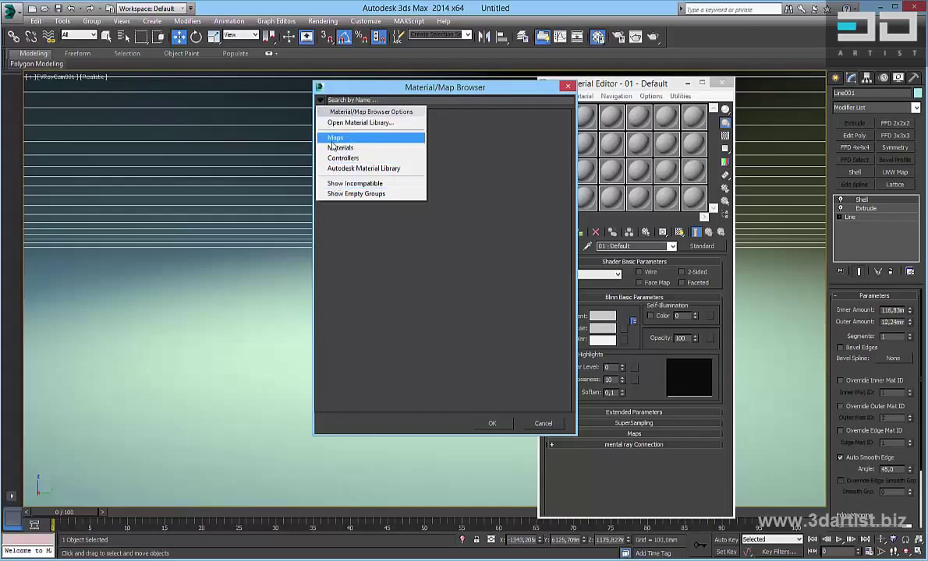
left_click(335, 137)
left_click(321, 100)
left_click(337, 148)
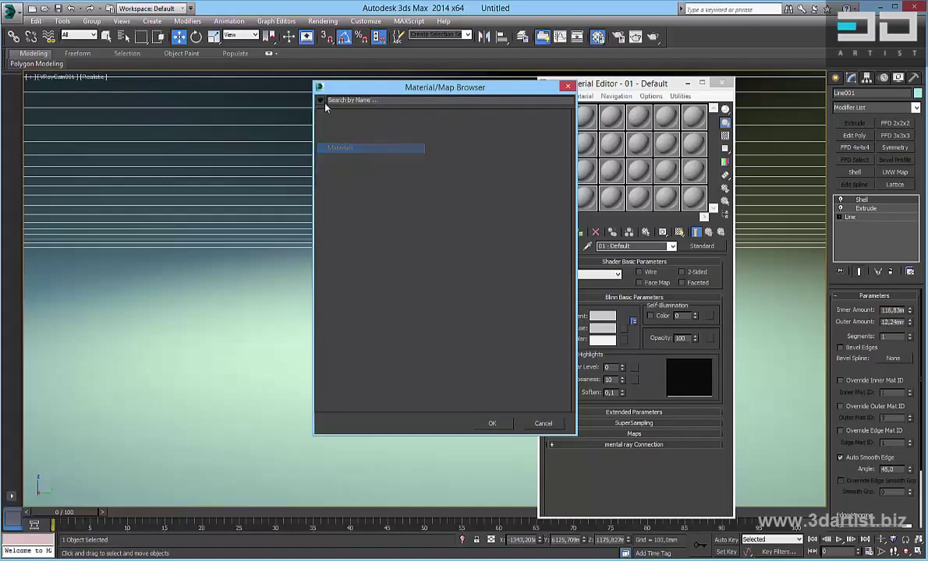
left_click(320, 100)
left_click(335, 155)
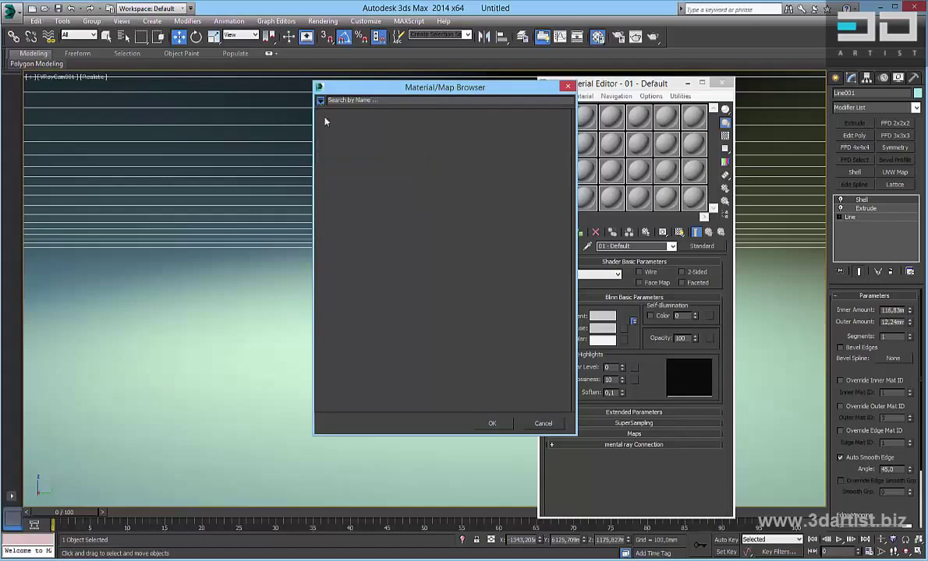
left_click(320, 100)
left_click(351, 169)
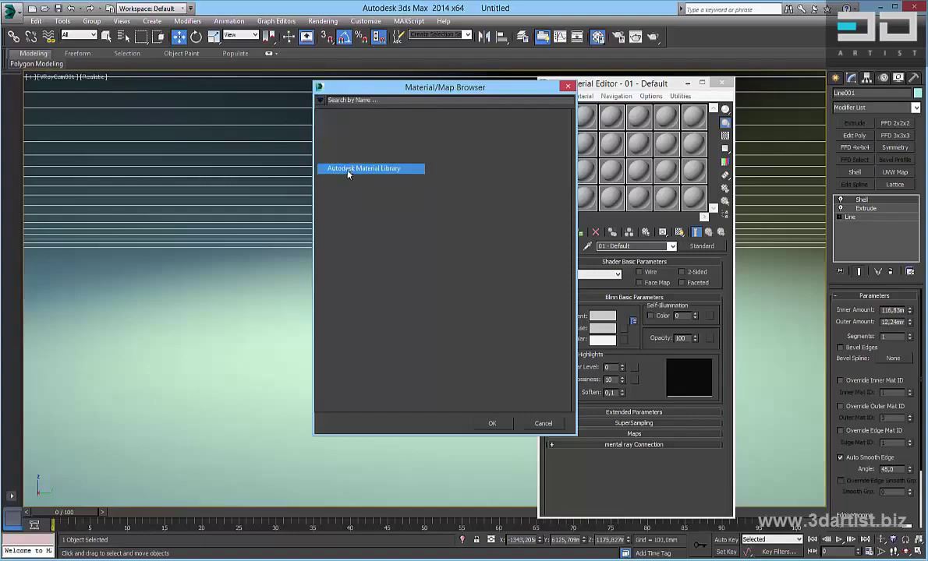
left_click(322, 101)
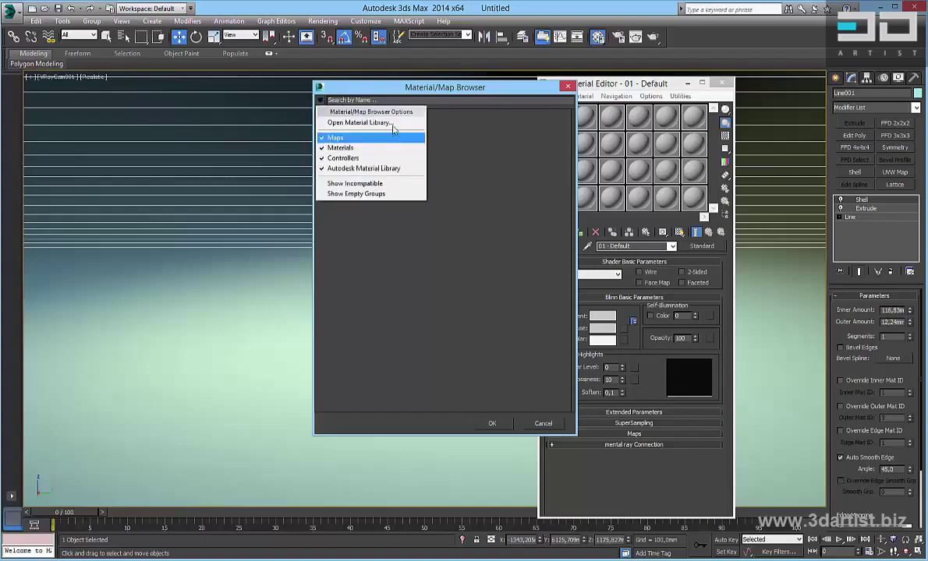
left_click(353, 185)
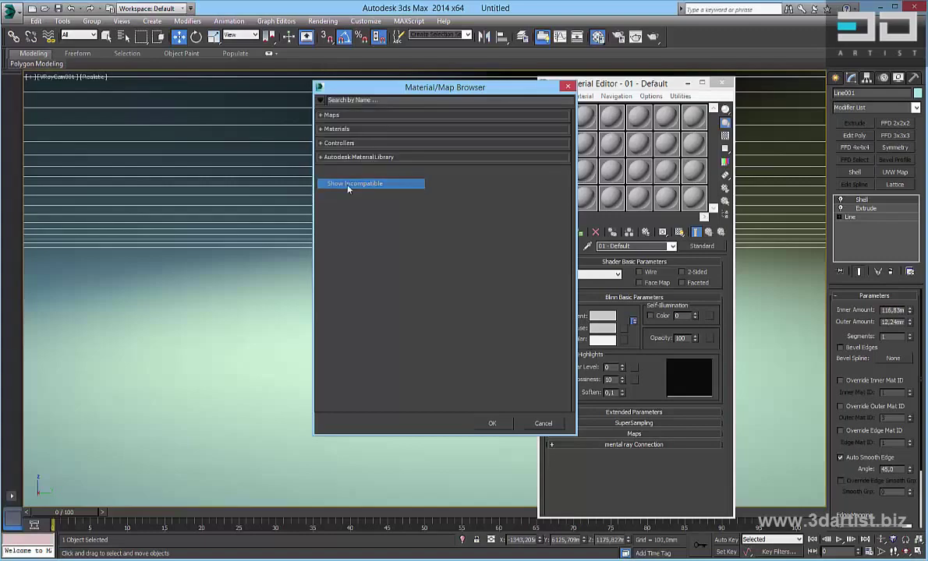
- Change the type of material 01 - Default to VRayMtl from the V-Ray materials
left_click(335, 129)
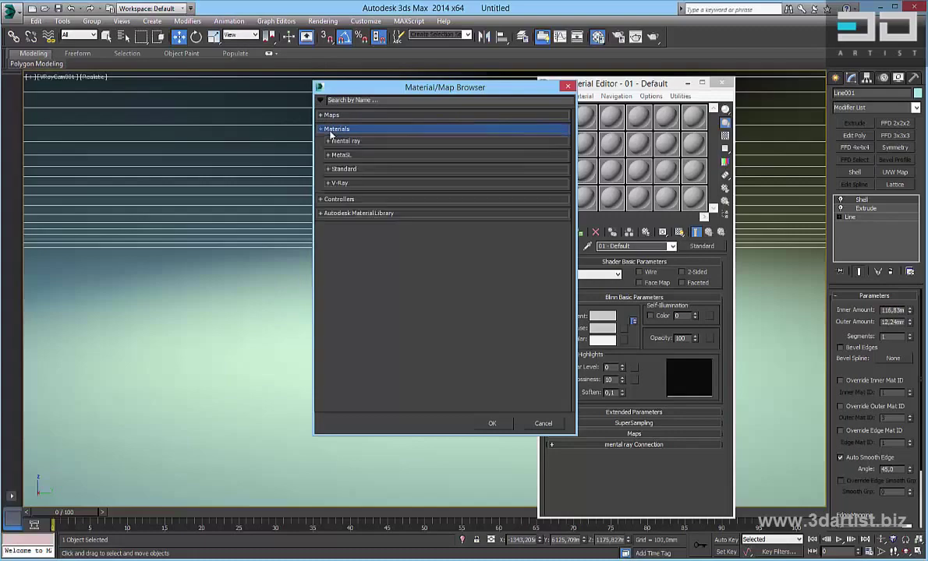
left_click(337, 184)
left_click(338, 186)
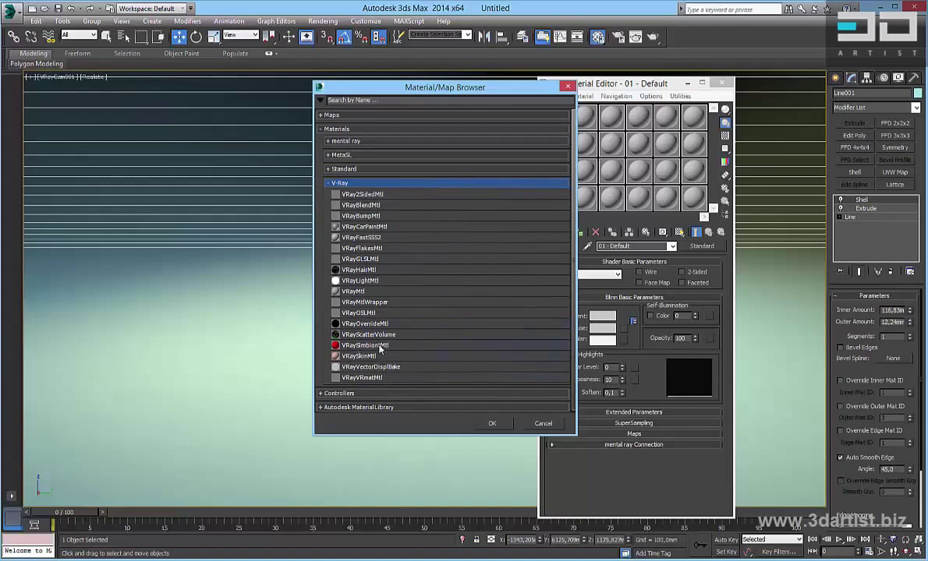
double_click(359, 292)
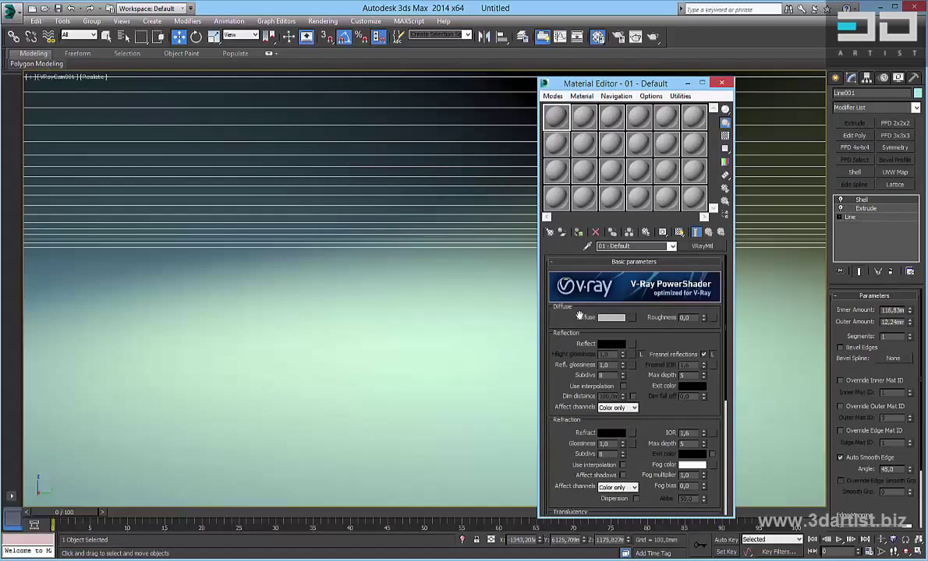
- Set the VRayMtl's diffuse color to a near-white gray
left_click(609, 318)
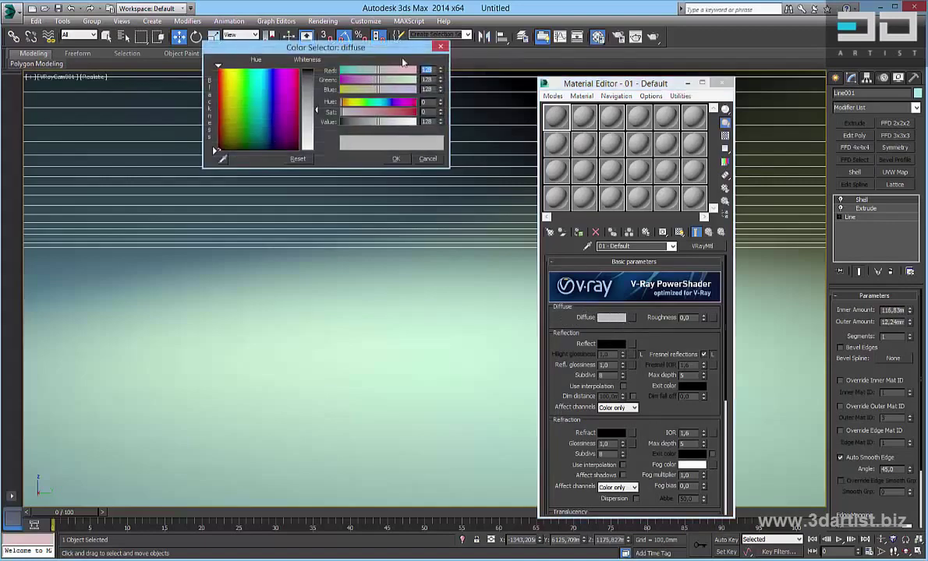
left_click_drag(368, 45, 413, 102)
left_click_drag(355, 175, 356, 188)
left_click(441, 211)
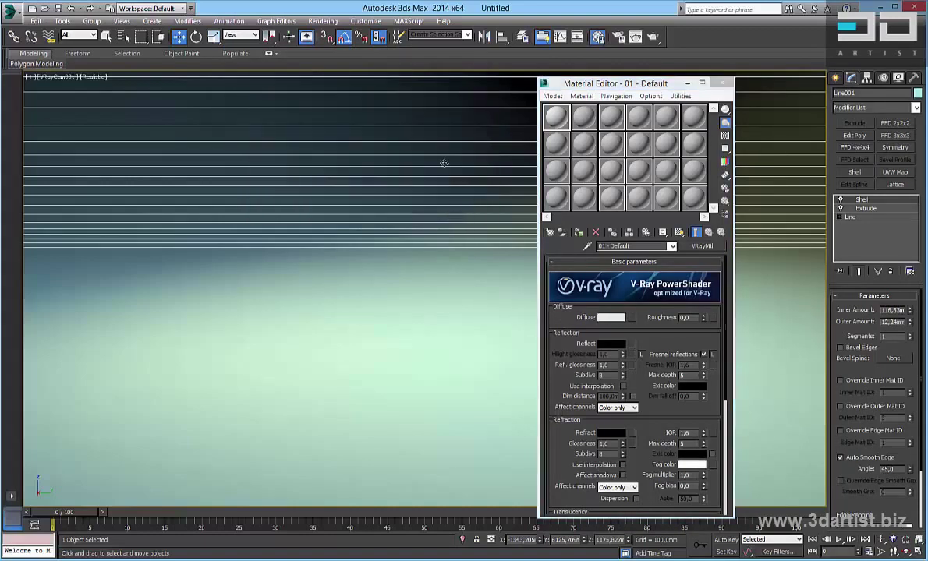
- Assign the near-white VRayMtl to the selected backdrop and render a test image of the camera view
left_click(579, 233)
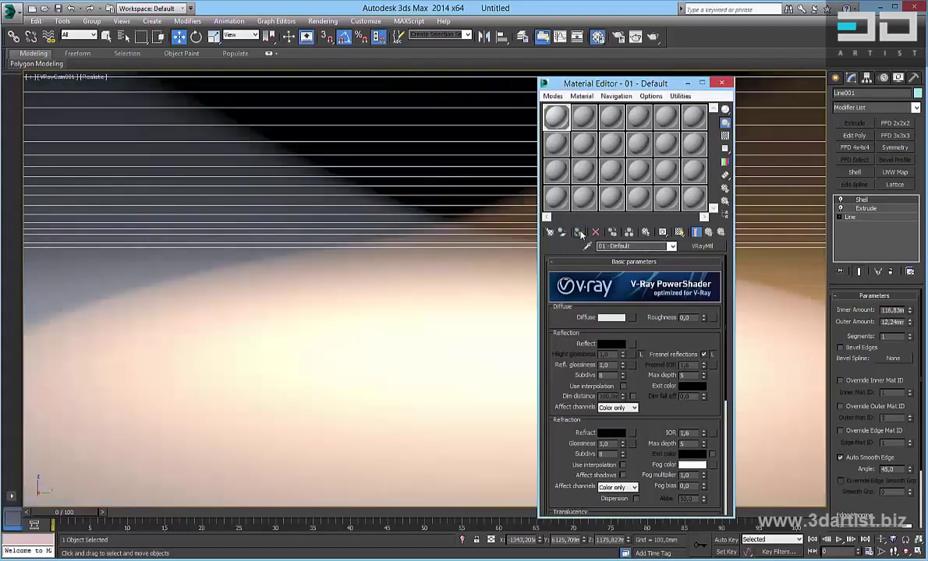
left_click(323, 23)
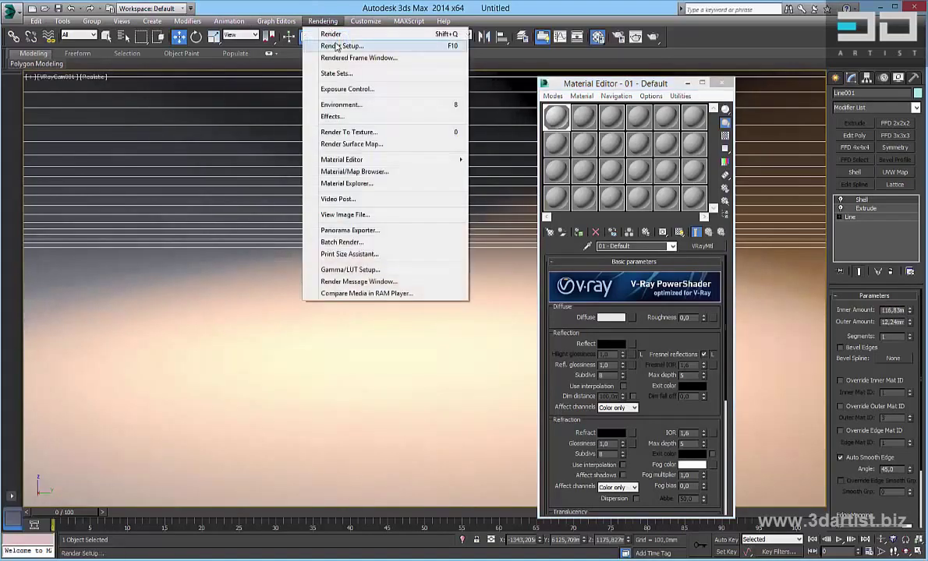
left_click(339, 37)
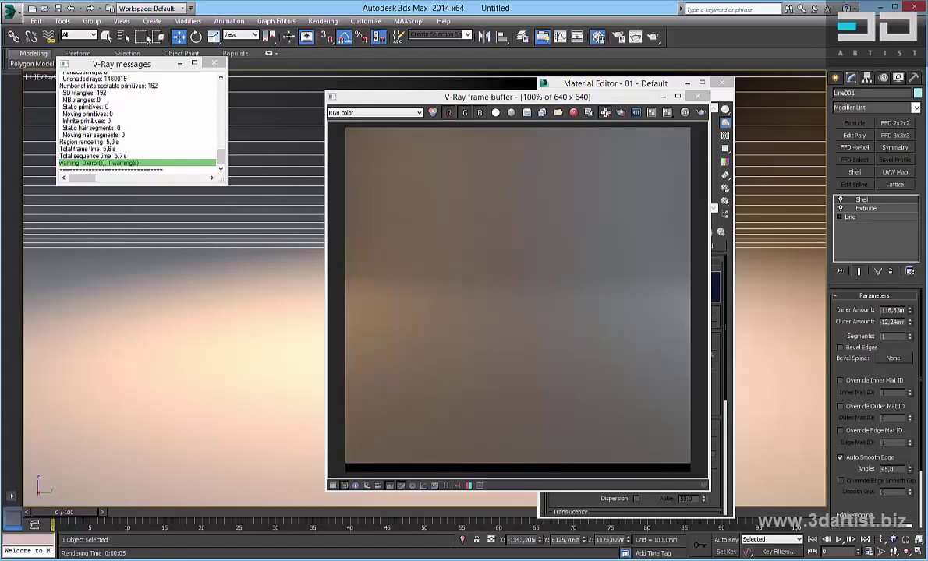
left_click(213, 63)
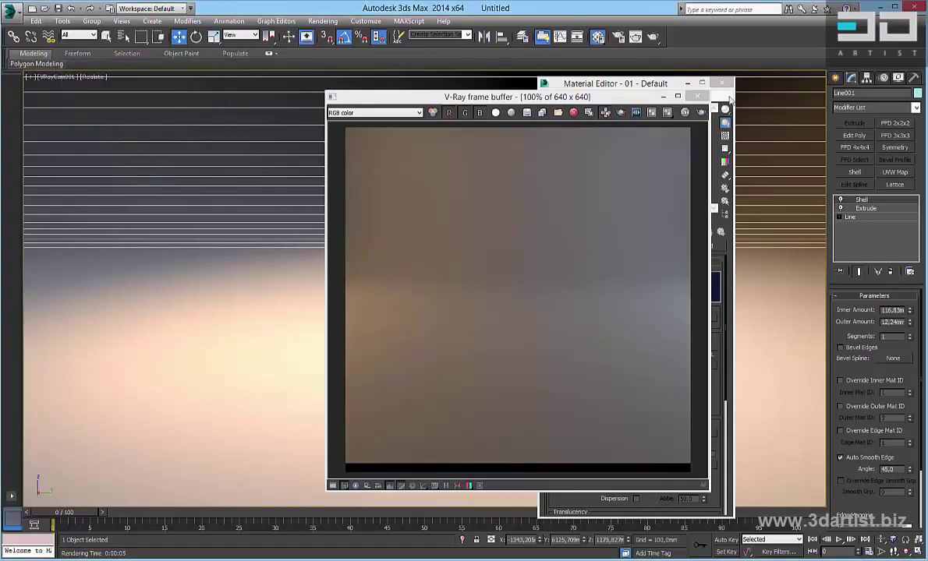
left_click(699, 98)
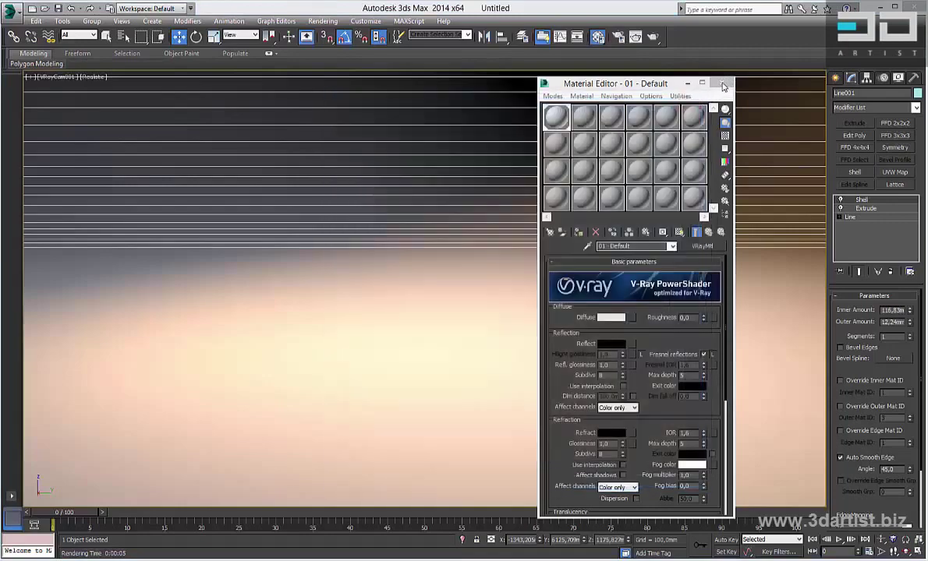
left_click(723, 83)
- Restrict selection to lights in a perspective view, move the two plane lights closer together and lower both toward the floor
left_click(67, 77)
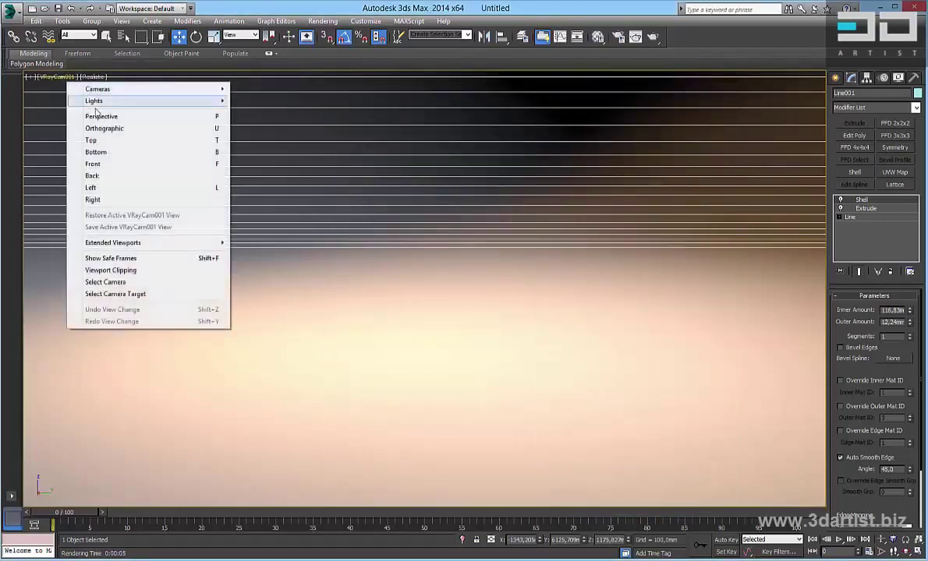
left_click(99, 116)
scroll(281, 150, "down", 6)
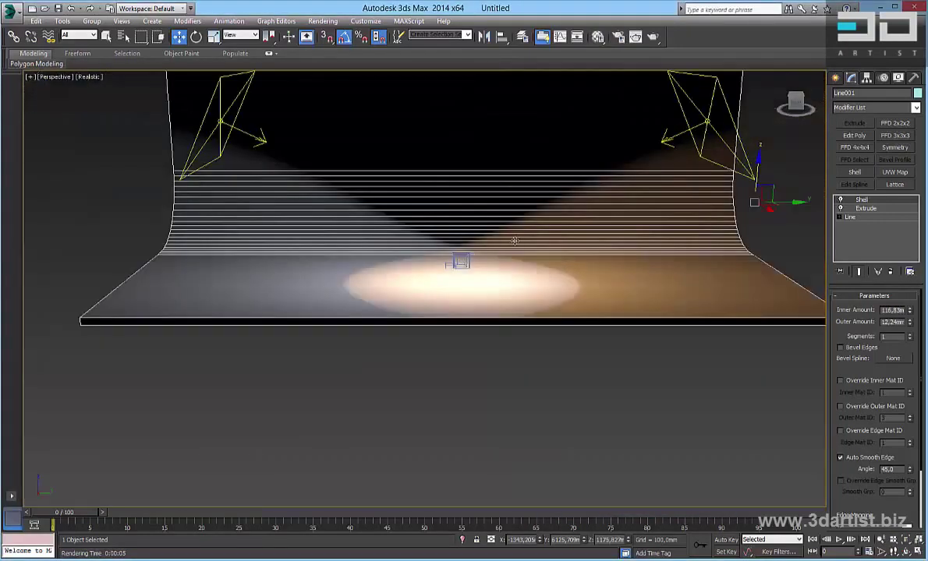
left_click(82, 36)
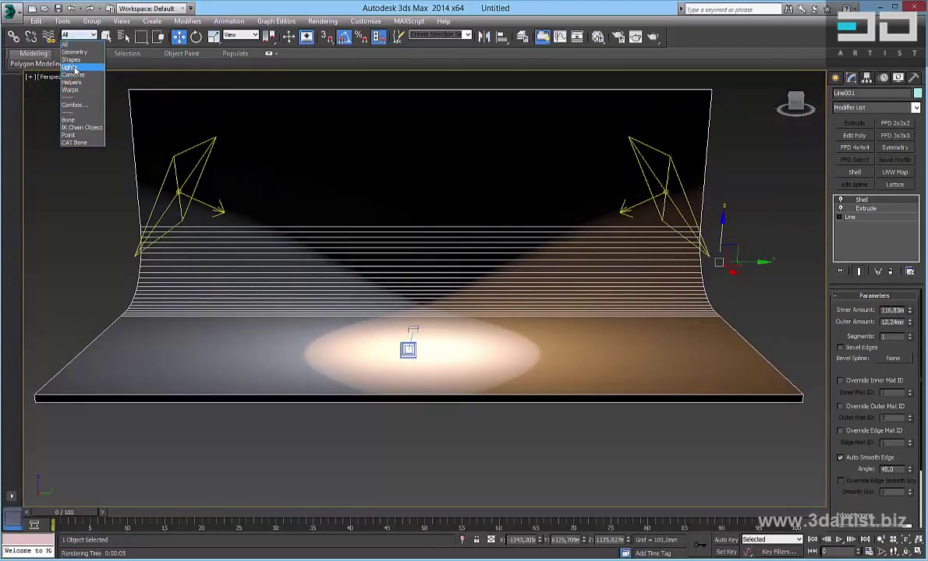
left_click(71, 67)
left_click(622, 179)
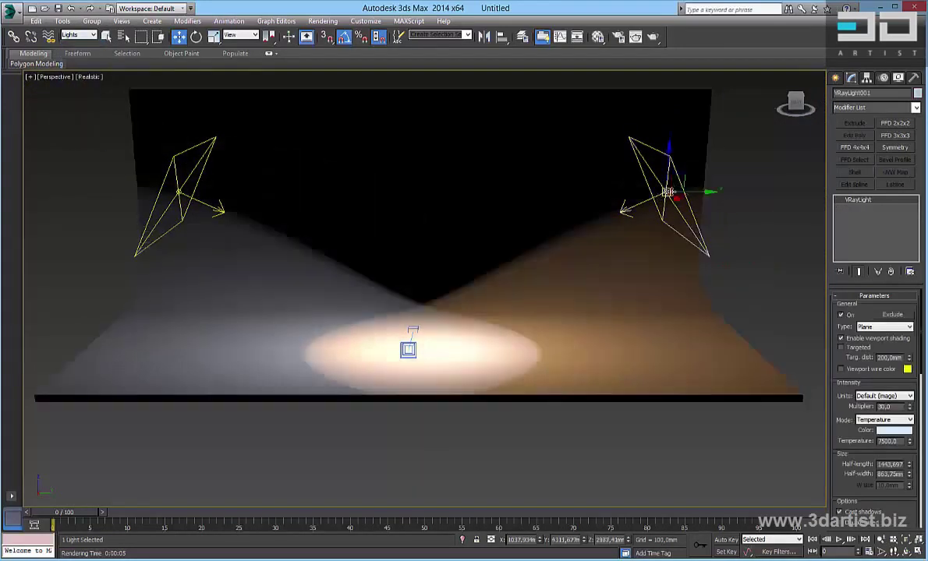
left_click_drag(704, 190, 606, 154)
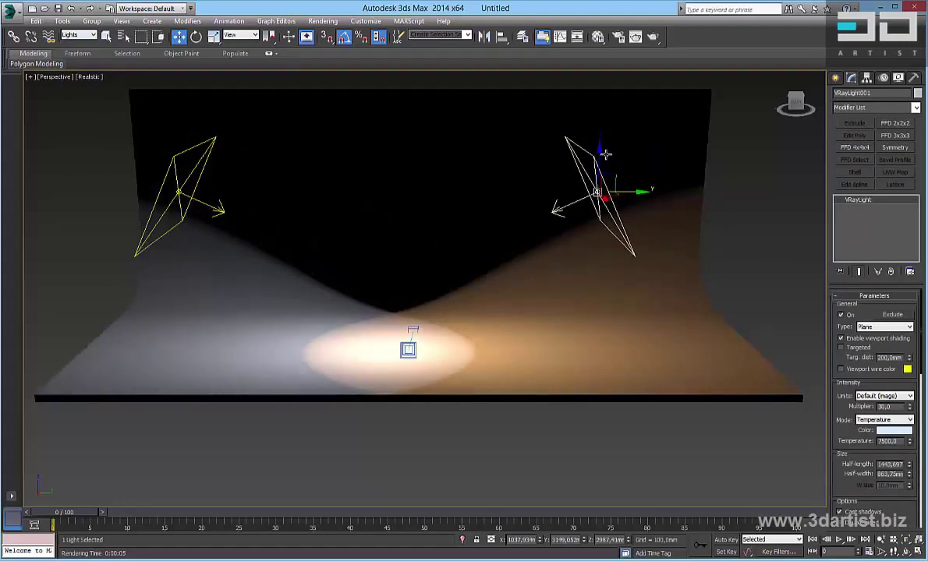
left_click(164, 176)
left_click_drag(272, 201, 306, 202)
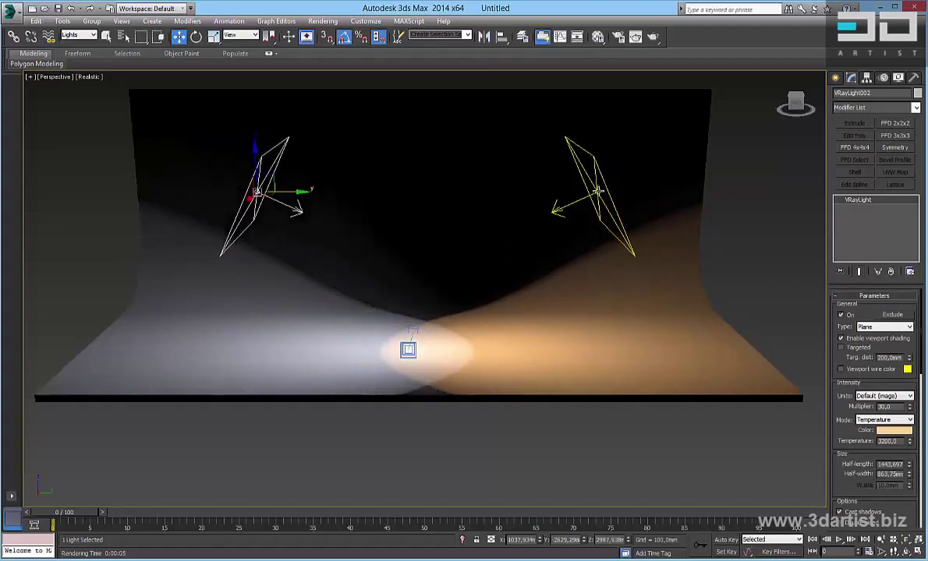
left_click(577, 181, "ctrl")
left_click_drag(429, 182, 430, 222)
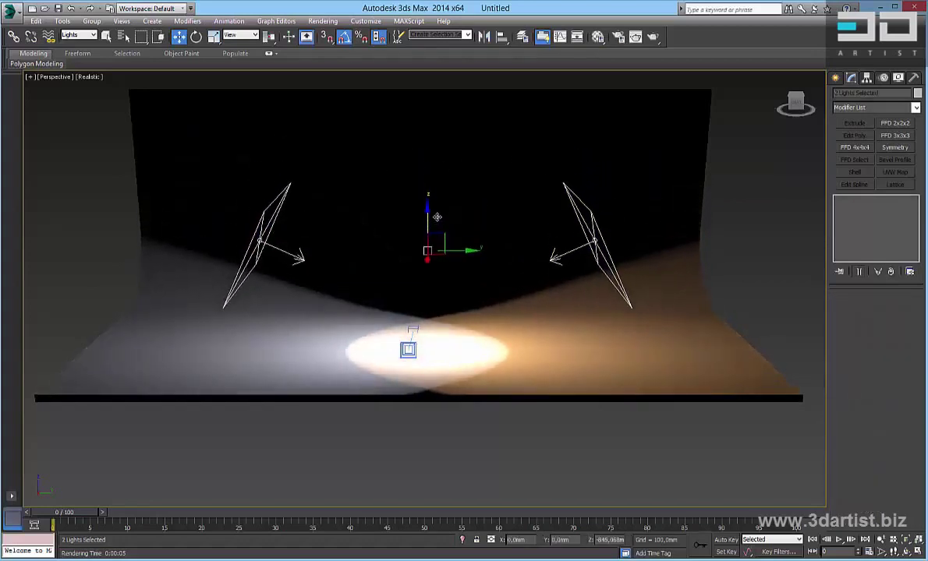
- Shift the VRayCam001 camera slightly and render a test image of its view with the repositioned lights
mouse_move(46, 63)
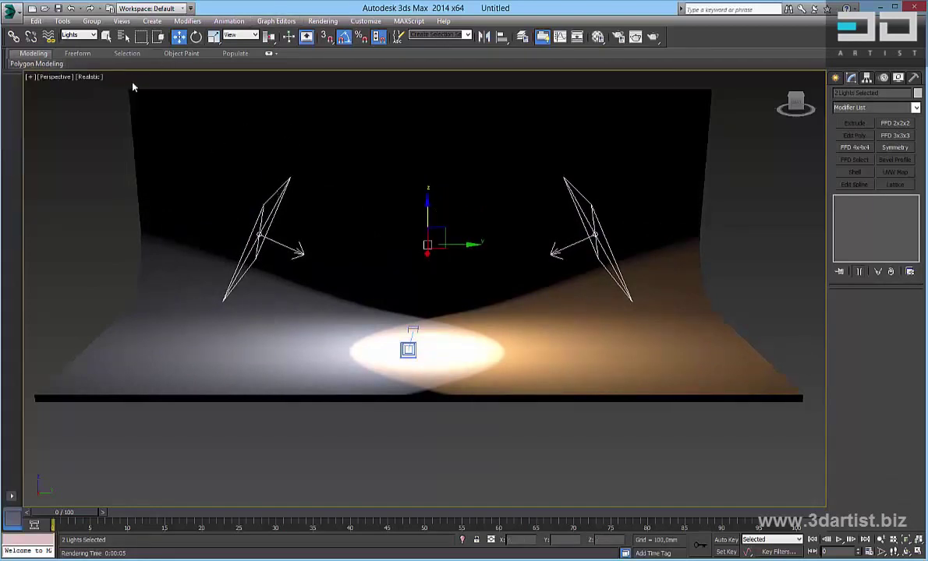
left_click(57, 77)
mouse_move(156, 89)
left_click(247, 91)
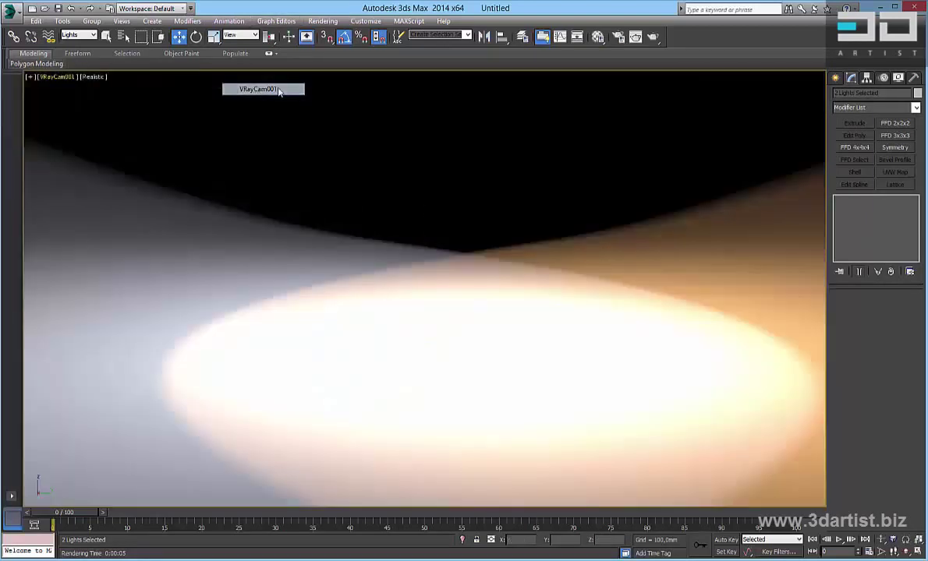
middle_click_drag(514, 182, 503, 176)
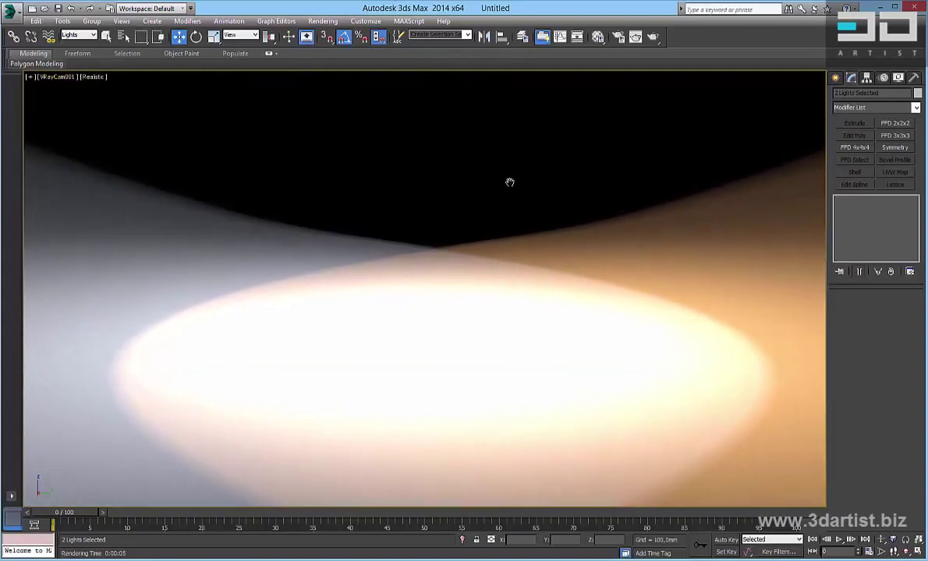
left_click(323, 21)
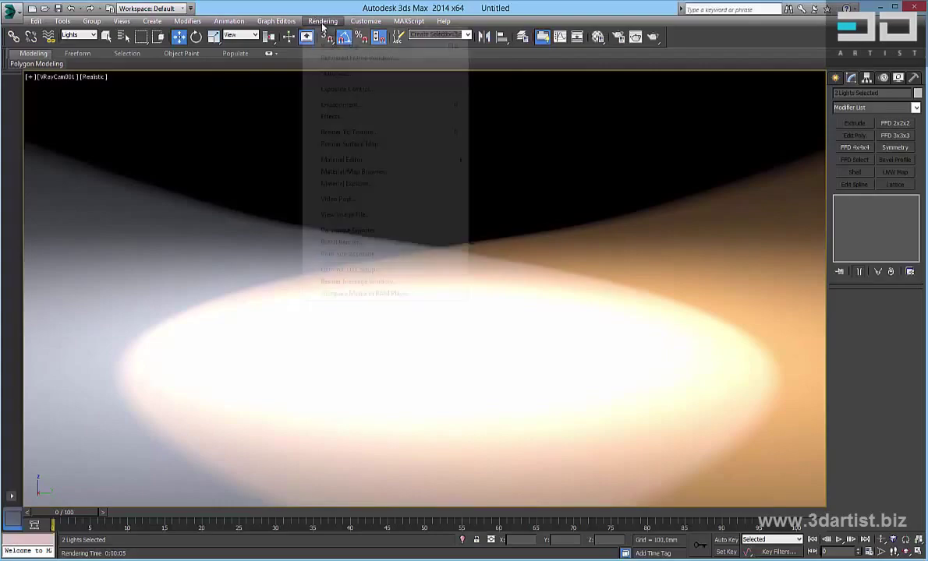
left_click(332, 34)
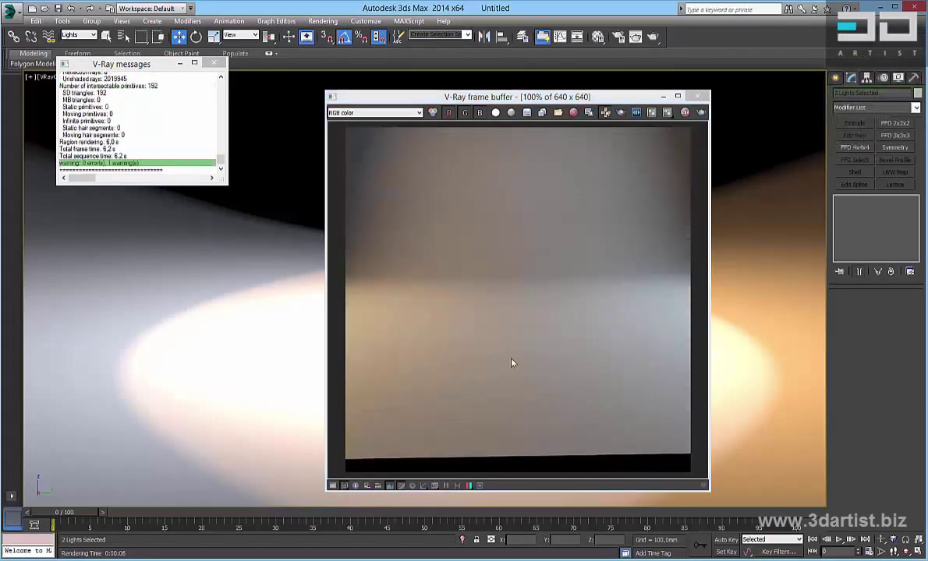
left_click_drag(158, 61, 159, 62)
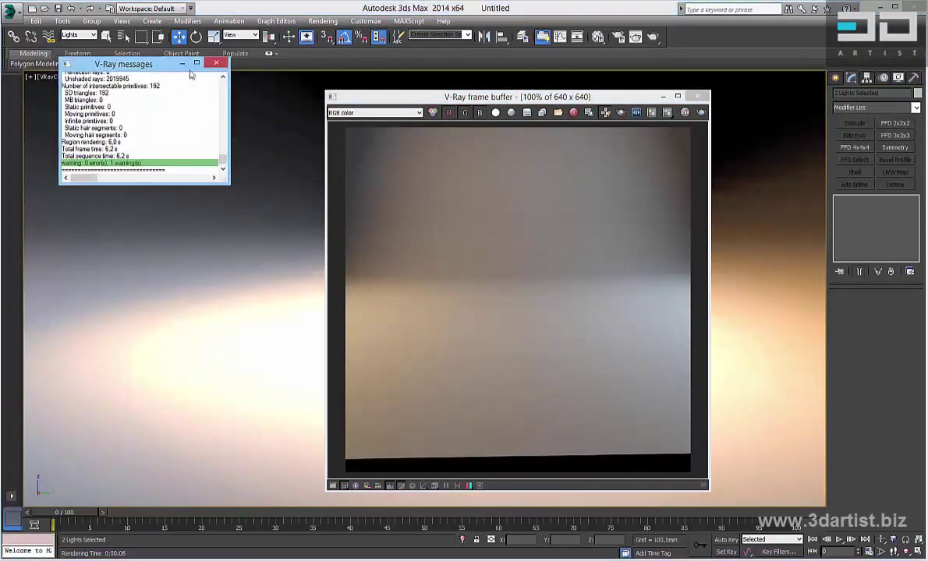
left_click(216, 64)
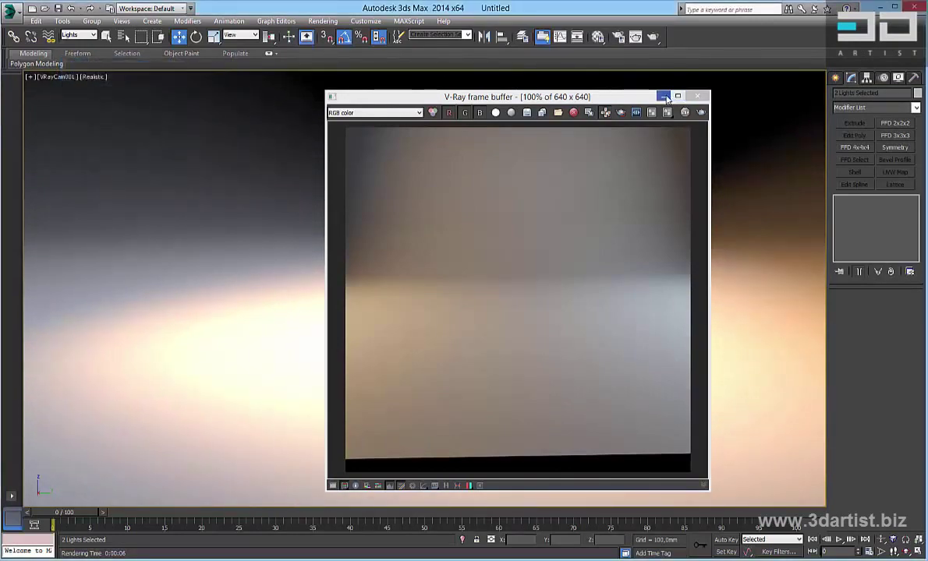
left_click(696, 96)
- Create a teapot primitive at the middle of the studio floor and raise it about 155 mm
left_click(837, 78)
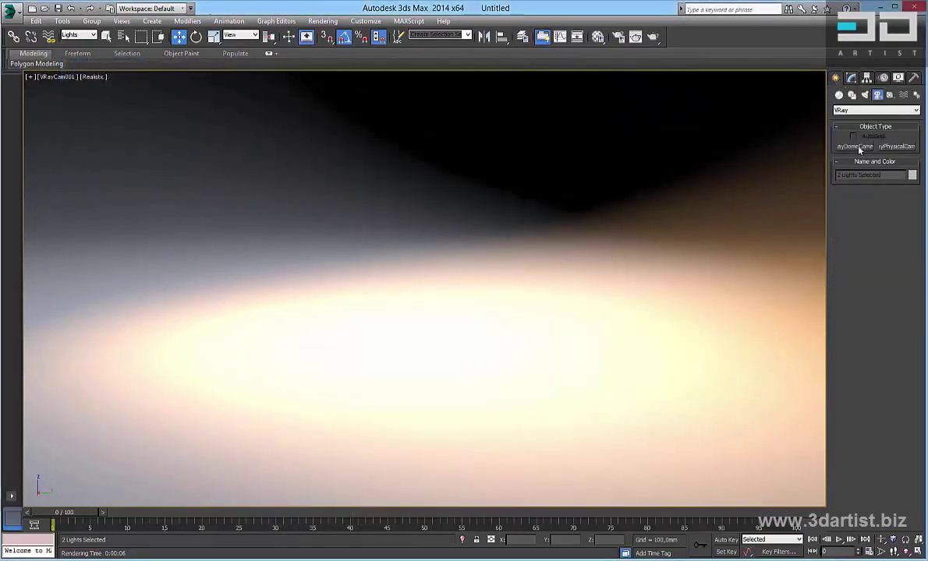
left_click(858, 110)
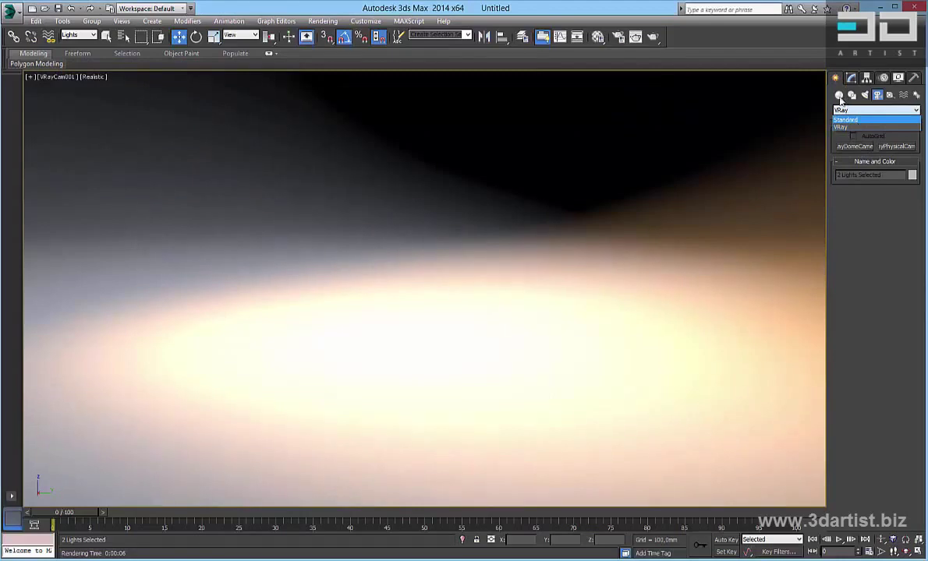
left_click(840, 96)
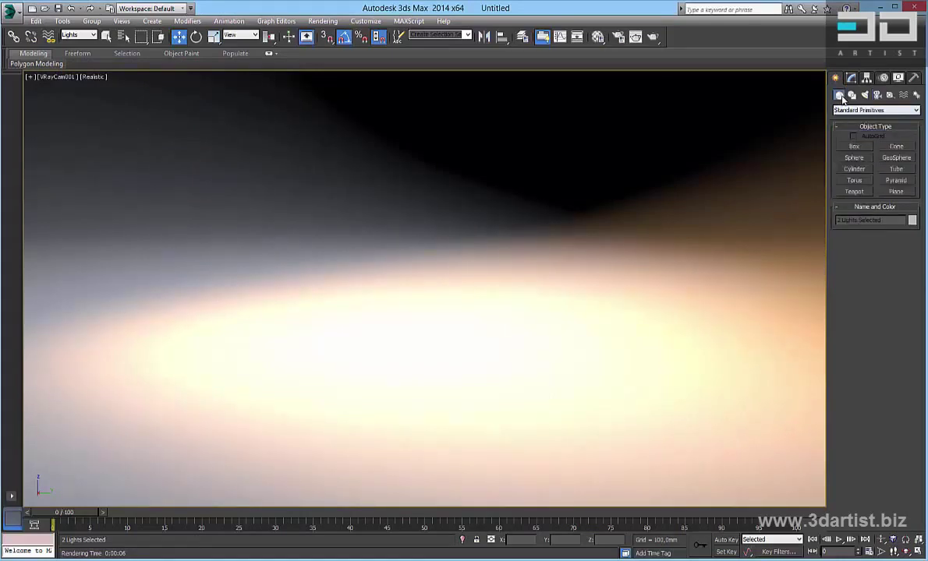
left_click(853, 192)
left_click_drag(467, 379, 495, 408)
key("w")
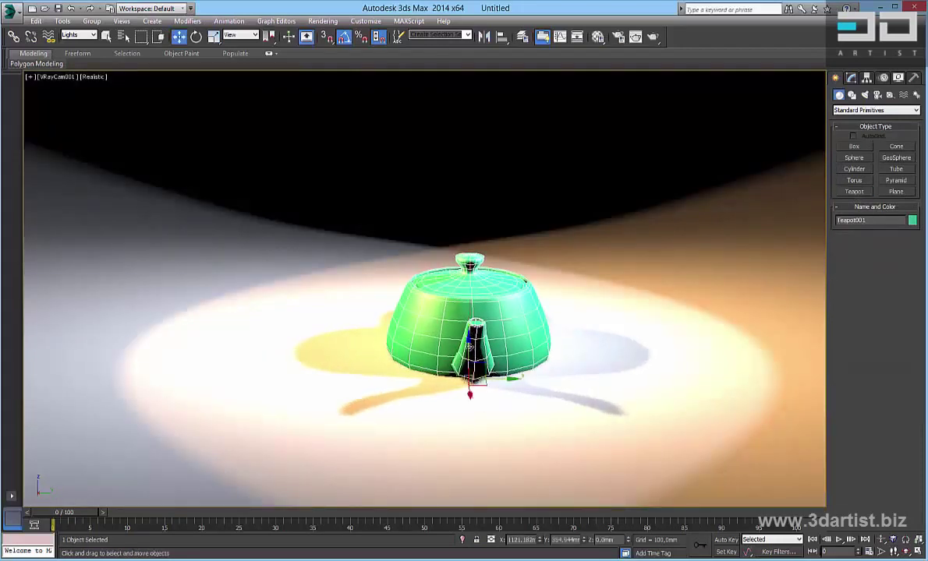
left_click_drag(470, 344, 467, 303)
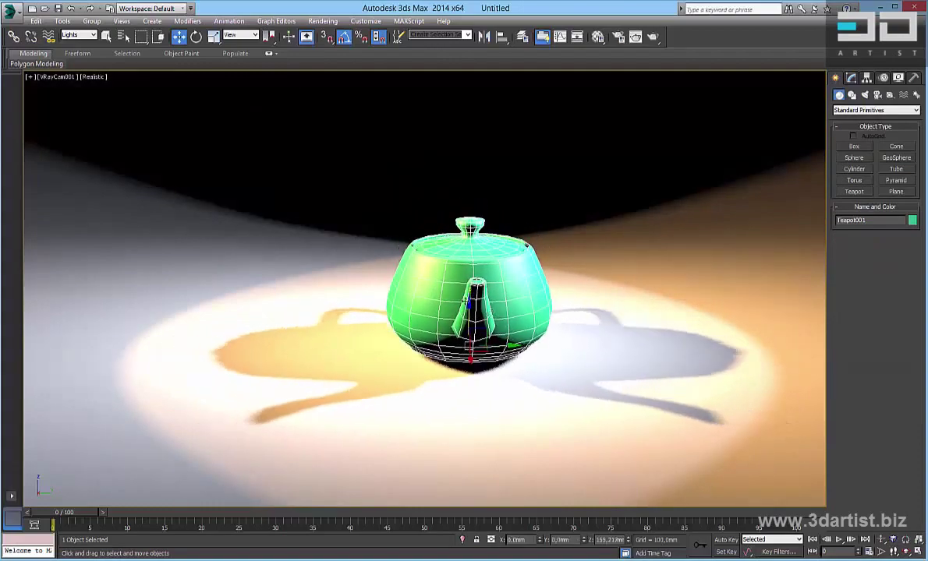
- Lower the teapot slightly onto the studio floor, rotate it 80 degrees about its vertical axis and return to the VRayCam001 view
left_click(62, 77)
left_click(101, 115)
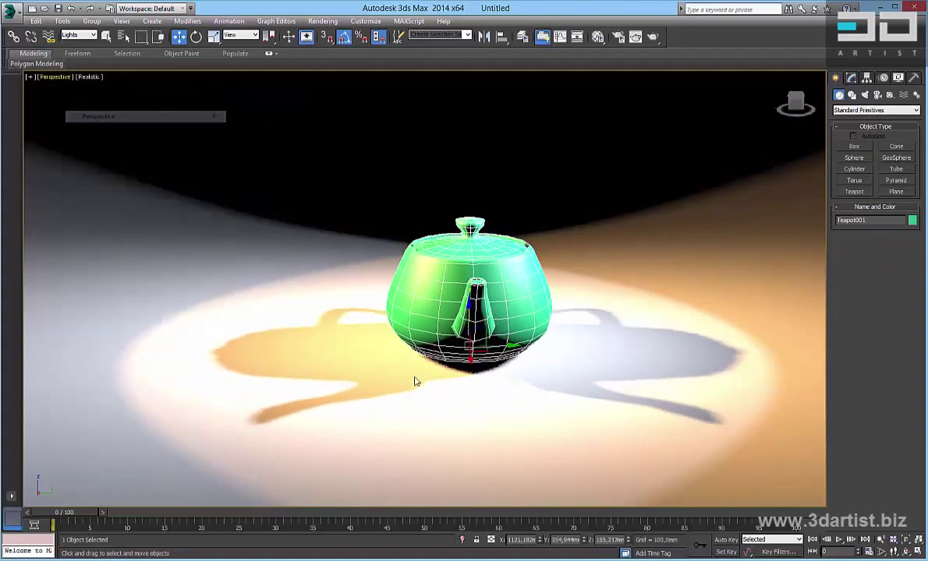
middle_click_drag(414, 382, 569, 337, "alt")
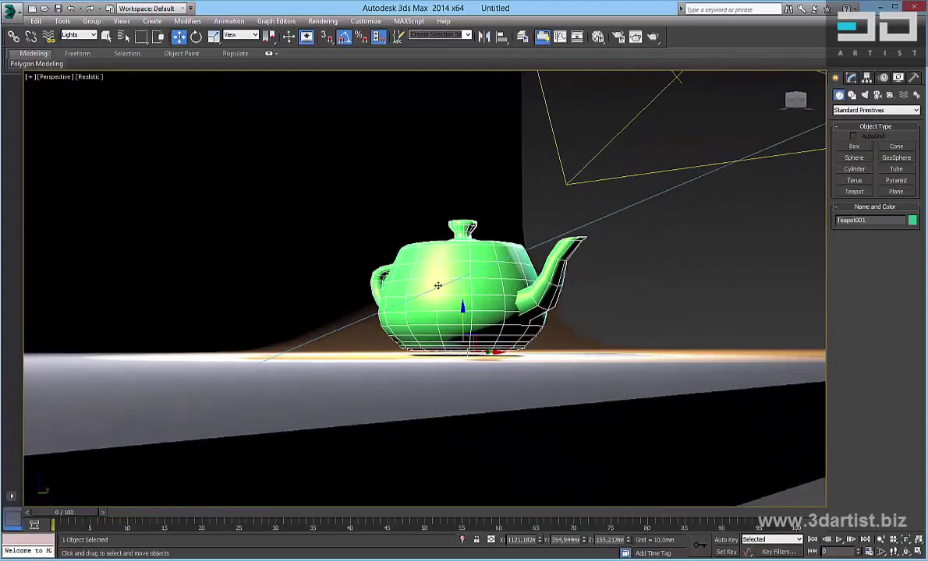
left_click_drag(462, 315, 486, 324)
right_click(429, 332)
left_click(448, 351)
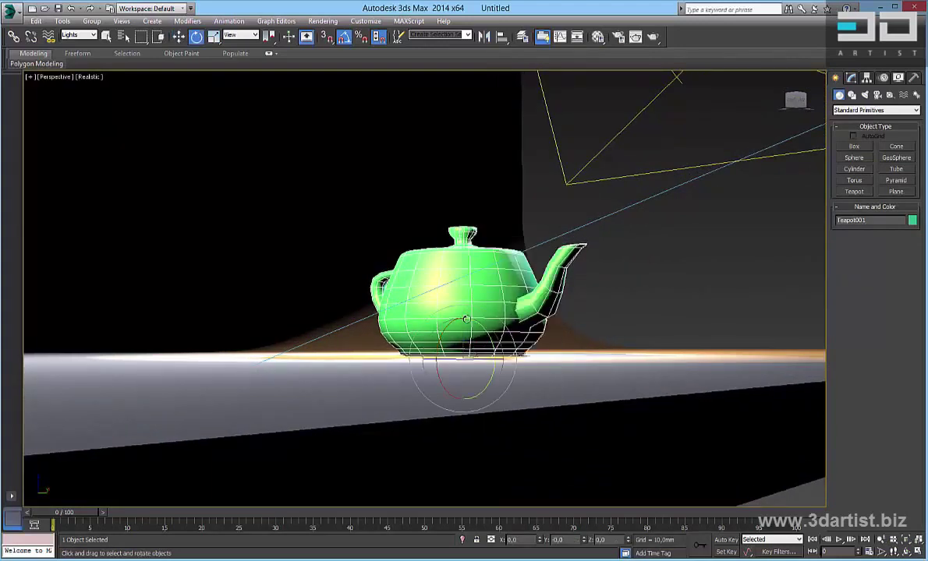
left_click_drag(424, 331, 374, 335)
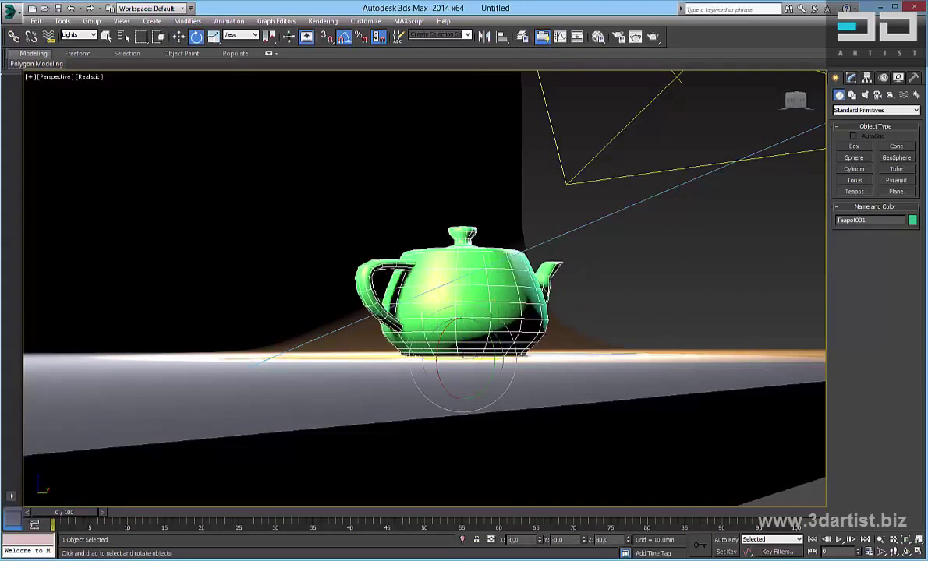
left_click(47, 70)
left_click(49, 76)
mouse_move(79, 87)
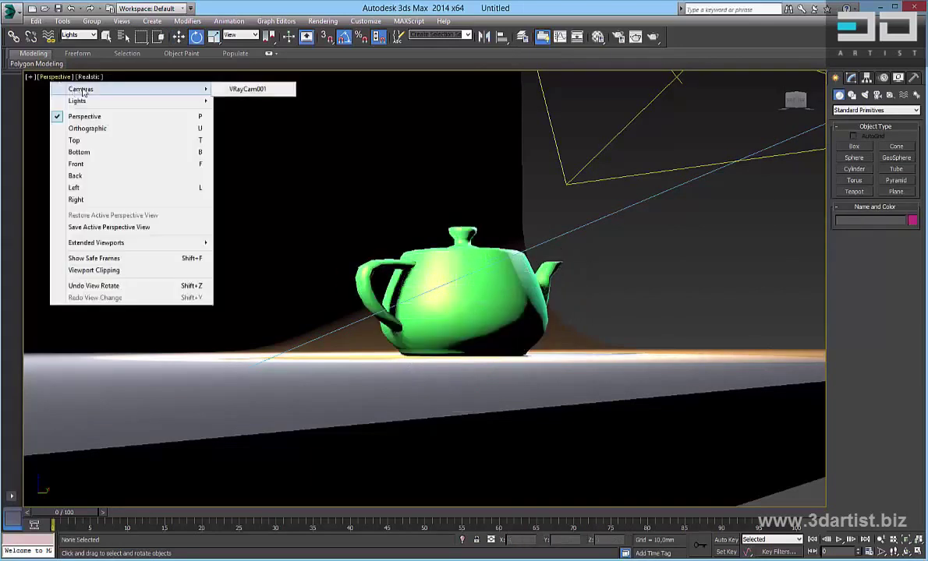
left_click(246, 89)
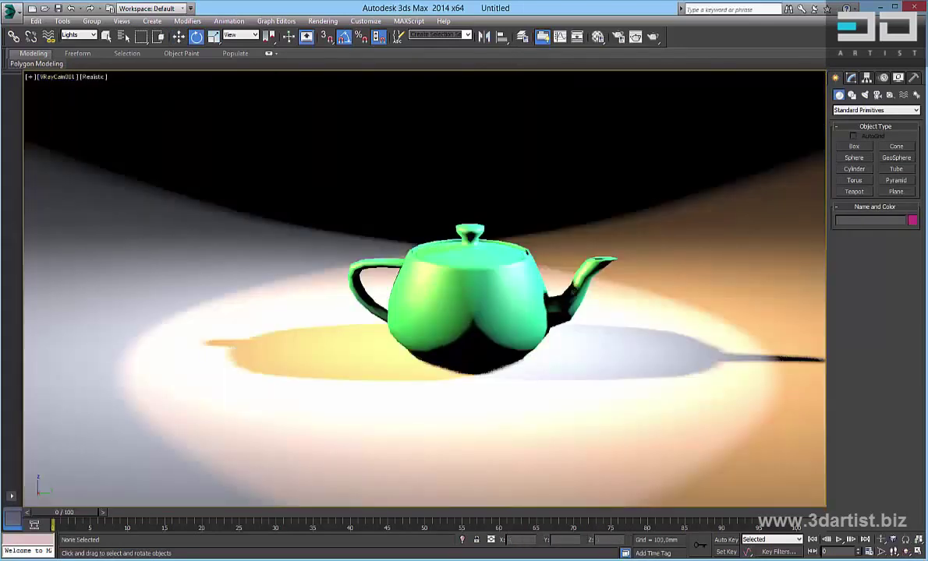
mouse_move(142, 556)
left_click(156, 505)
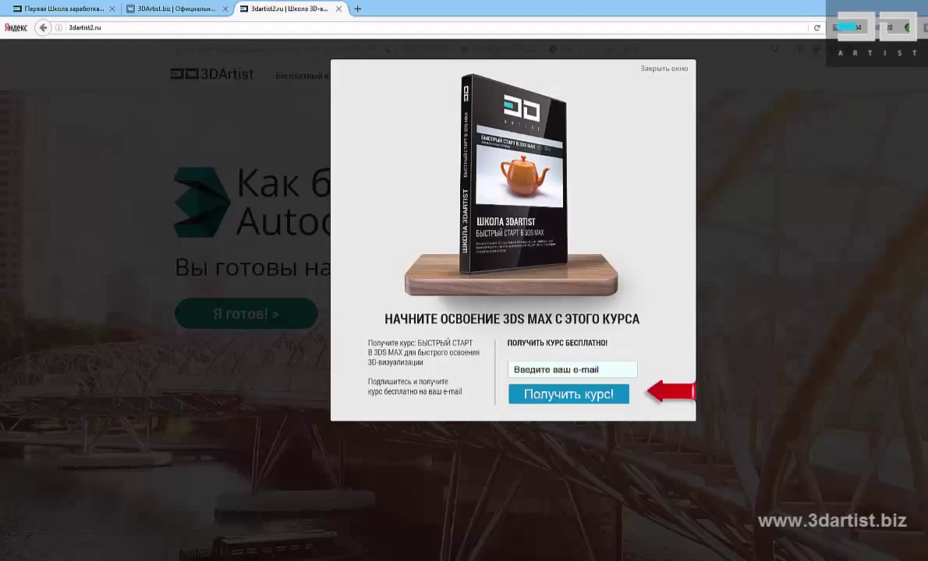
left_click(125, 506)
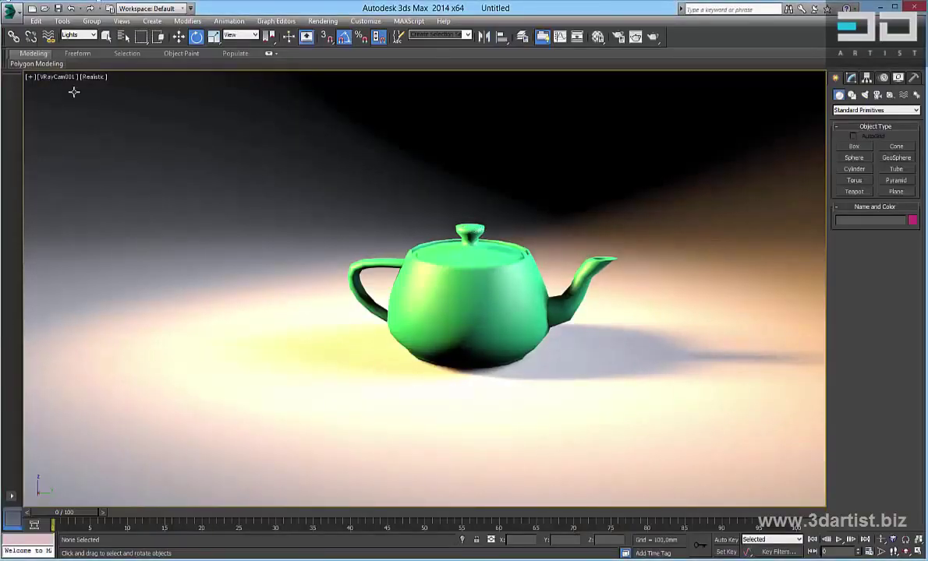
- Set the selection filter to All, select the teapot and reframe the camera so it sits slightly higher in view
left_click(83, 38)
left_click(83, 44)
left_click(462, 262)
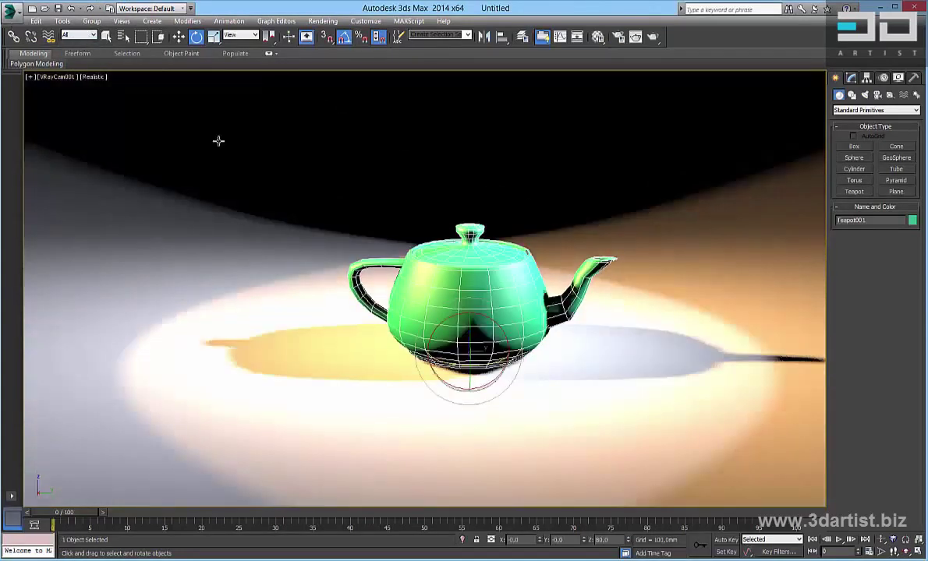
left_click_drag(483, 364, 500, 364)
middle_click_drag(532, 364, 525, 339)
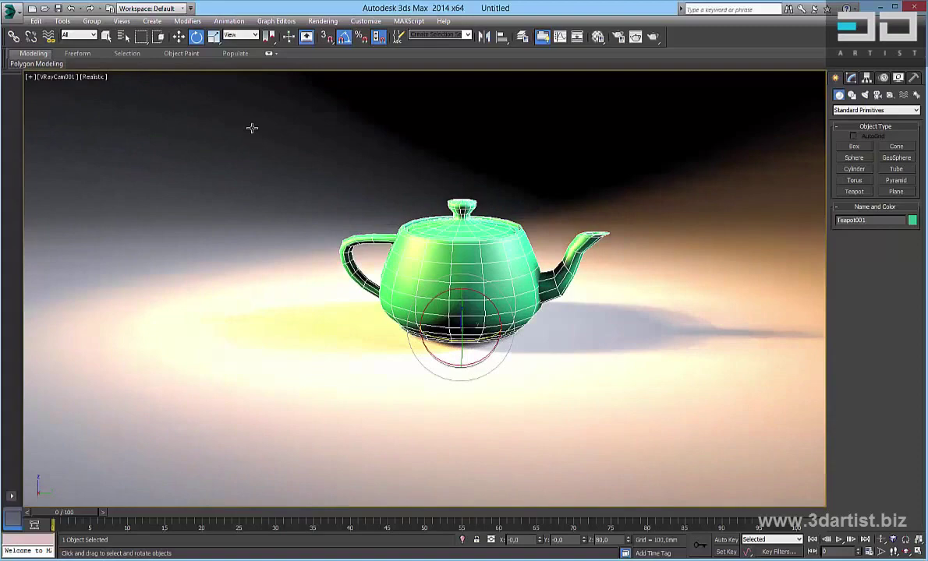
- Select the VRayCam001 target and move it sideways and upward to adjust the teapot's framing in the camera view
key("alt+w")
left_click(295, 175)
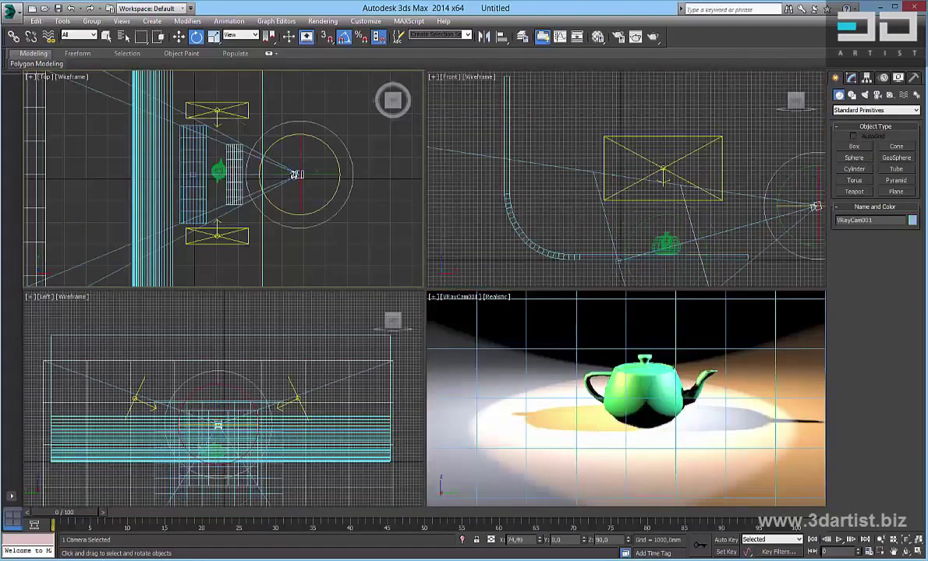
left_click(191, 175)
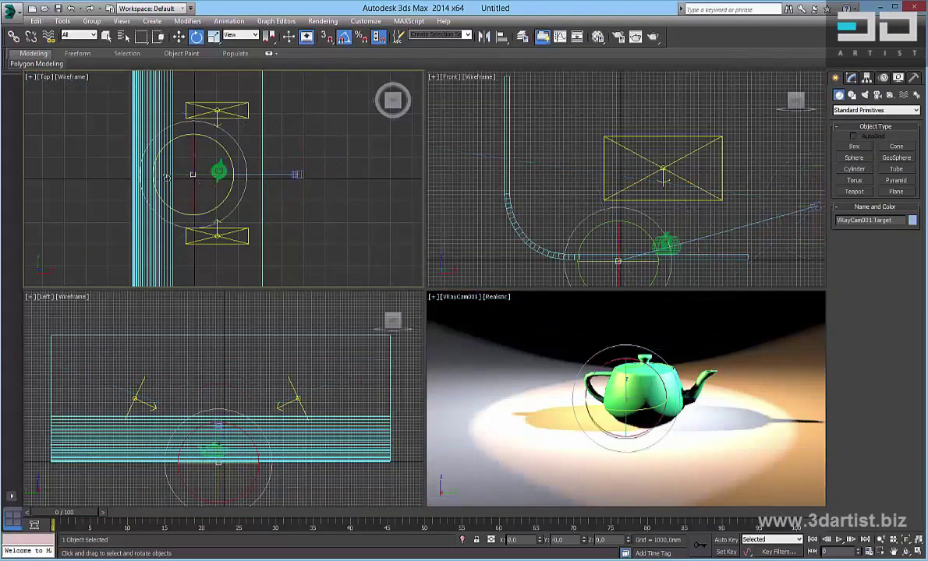
right_click(586, 332)
key("alt+w")
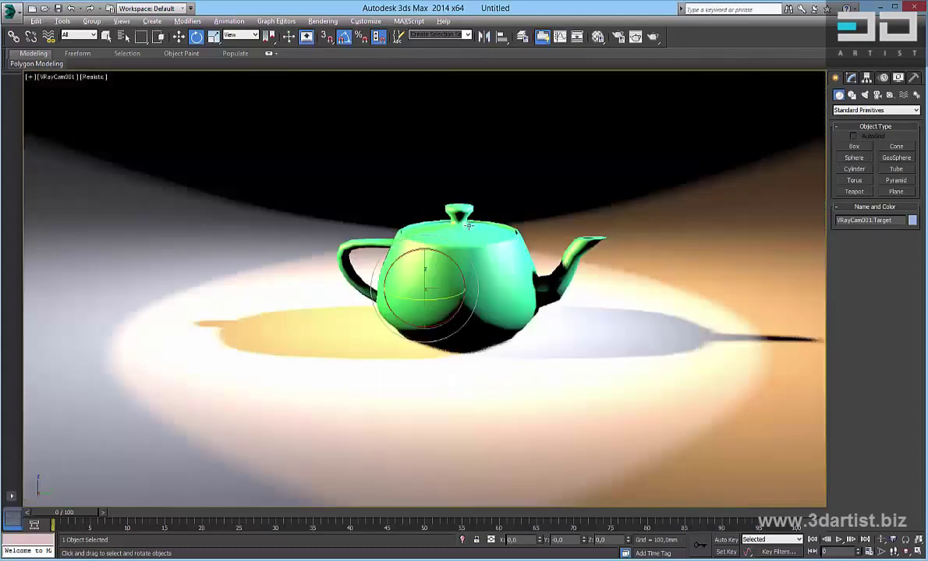
right_click(467, 224)
left_click(482, 235)
left_click_drag(424, 257, 532, 236)
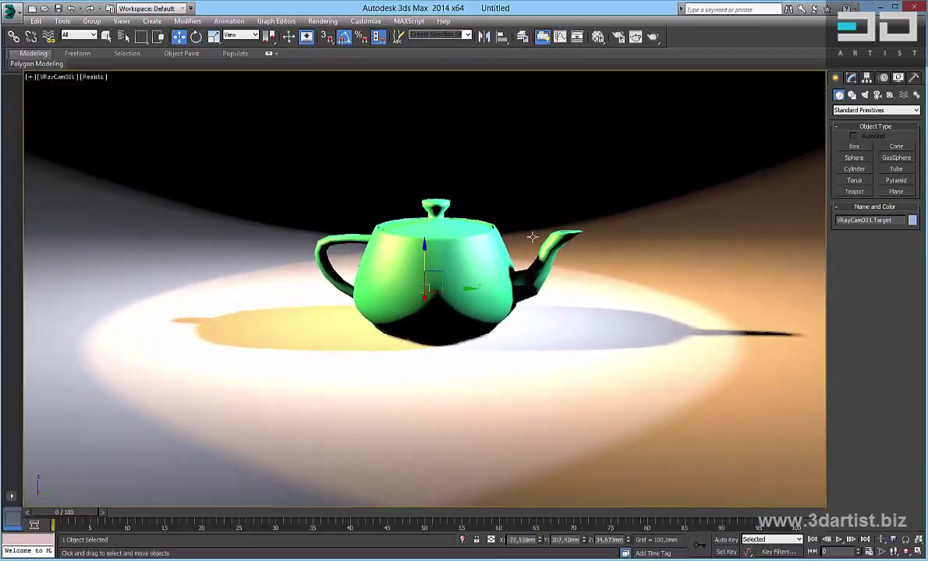
left_click_drag(424, 256, 423, 247)
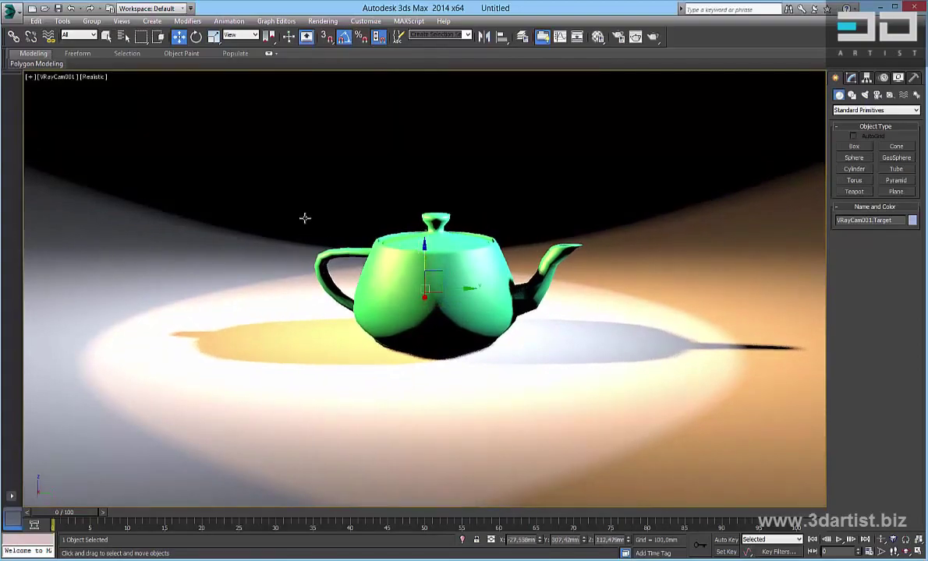
- Move the VRayCam001 camera closer to the teapot along the X axis and pan its view to centre the teapot
key("alt+w")
right_click(328, 202)
left_click(301, 171)
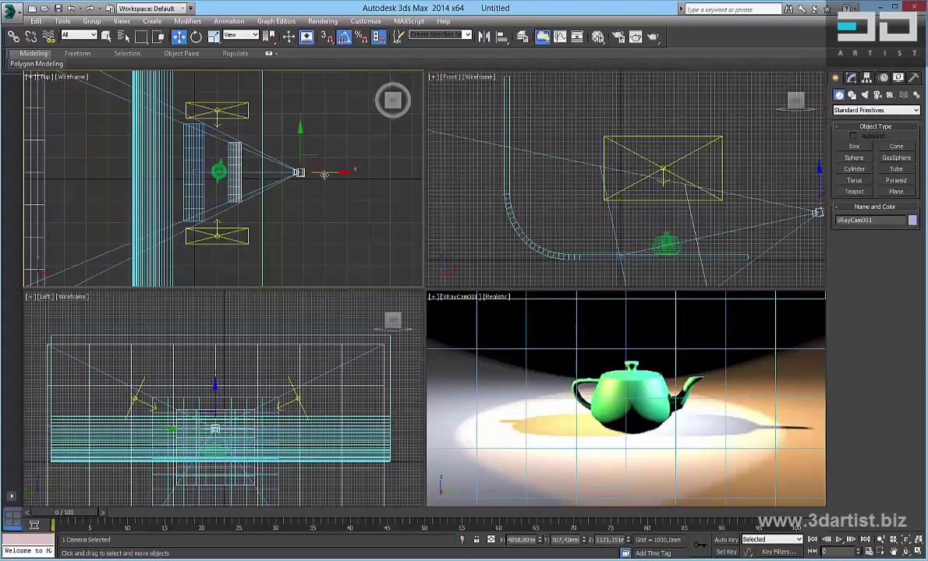
left_click_drag(322, 172, 310, 183)
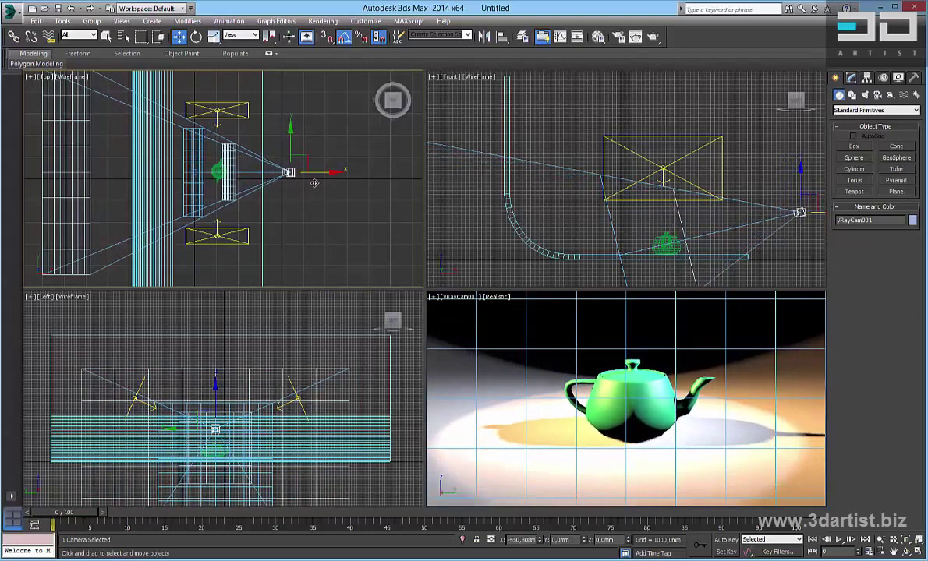
right_click(597, 327)
key("alt+w")
middle_click_drag(596, 327, 616, 322)
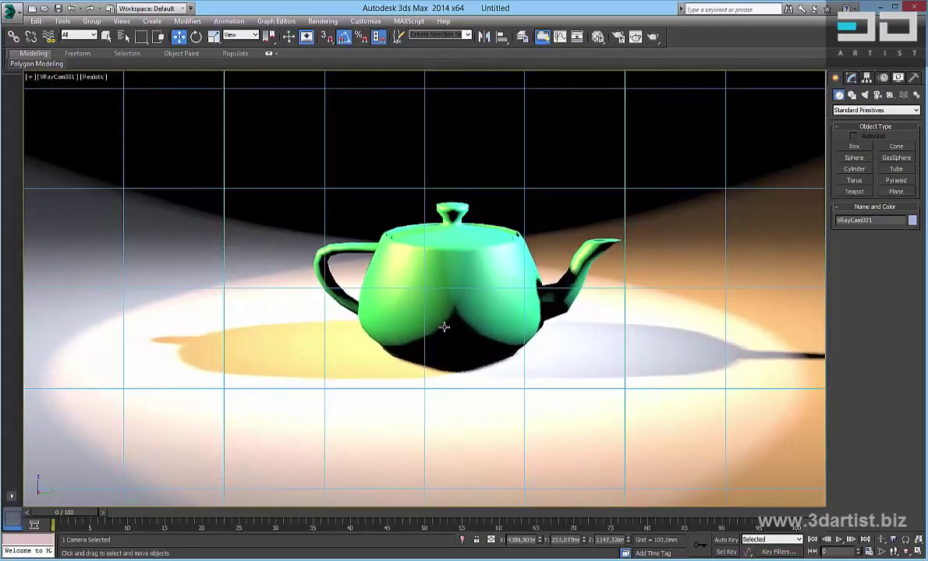
- Select the teapot, copy the 01 - Default V-Ray material into the second sample slot and name the copy Teapot
left_click(437, 275)
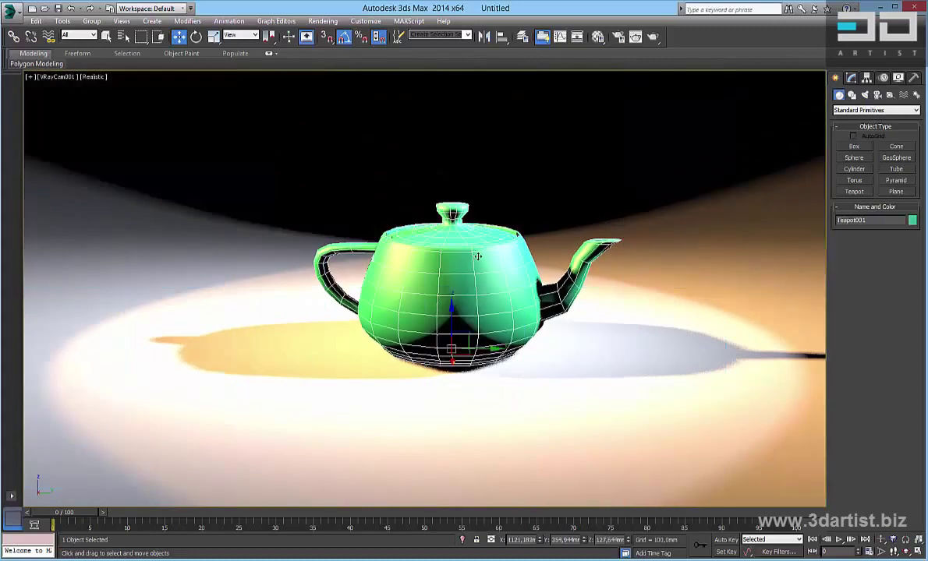
left_click(597, 36)
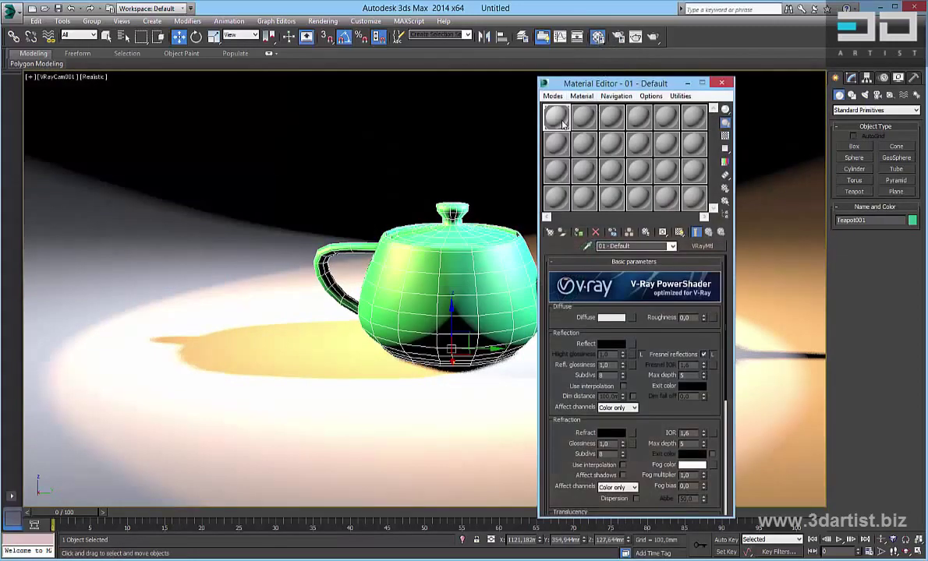
left_click(584, 118)
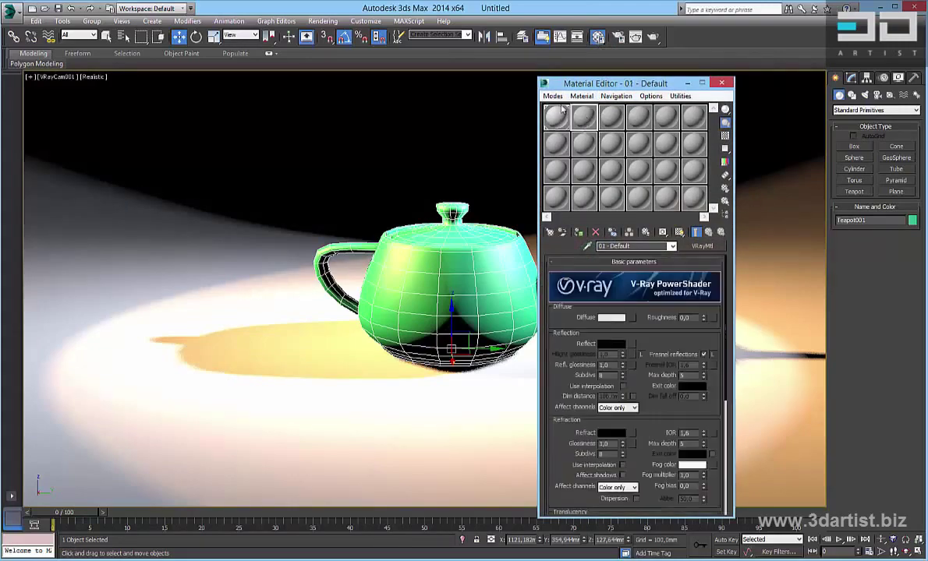
left_click(556, 116)
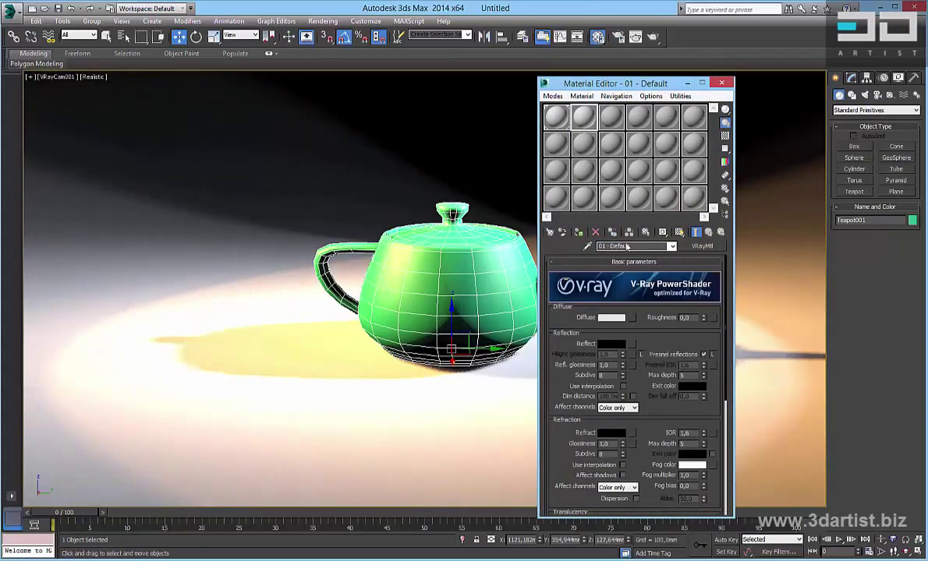
left_click(612, 247)
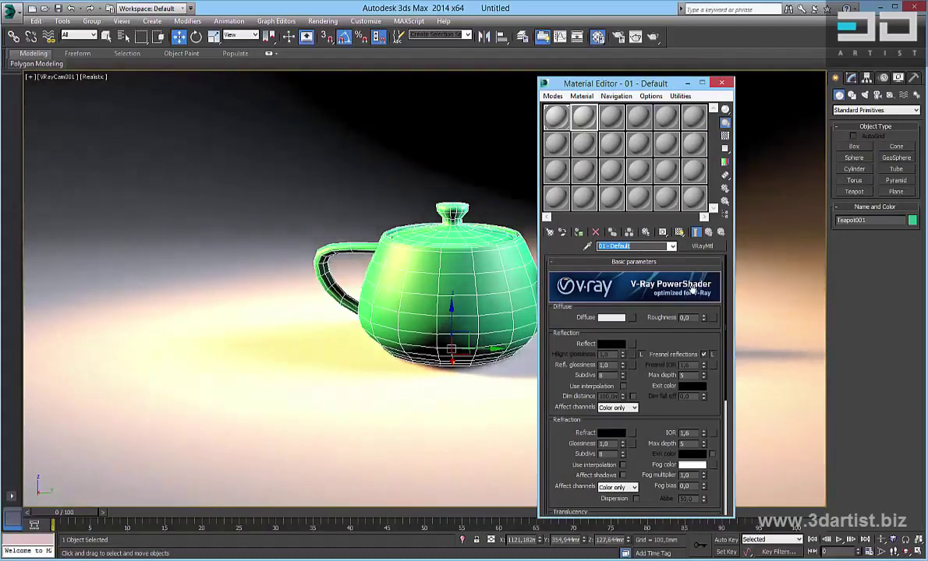
type("Teapot")
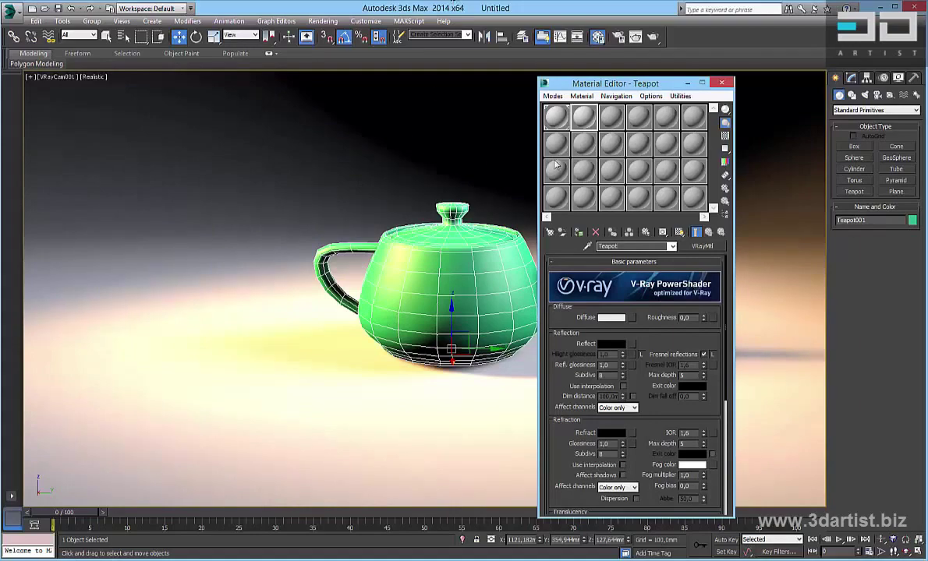
- Set the Teapot material's diffuse colour to orange-red with red 255, green 33 and blue 0
left_click(611, 317)
left_click_drag(276, 139, 267, 121)
left_click_drag(360, 180, 396, 134)
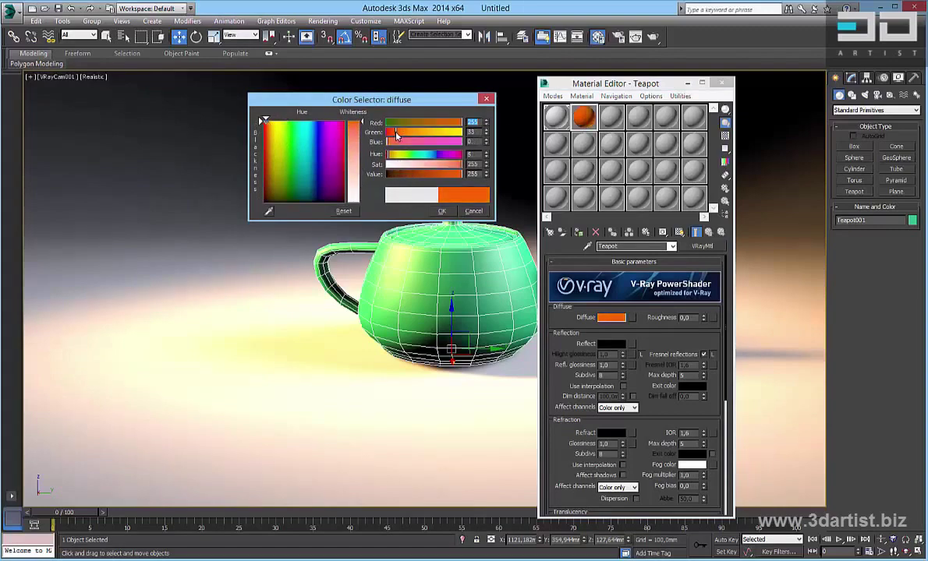
left_click(441, 211)
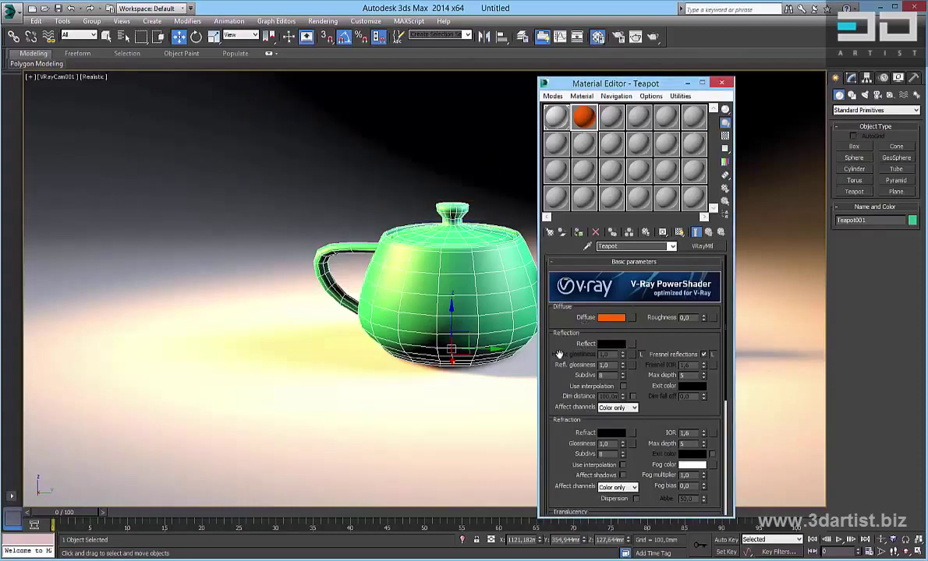
- Set the Teapot material's reflection colour to a dark grey of 35 for red, green and blue
left_click(612, 344)
left_click_drag(355, 105, 394, 90)
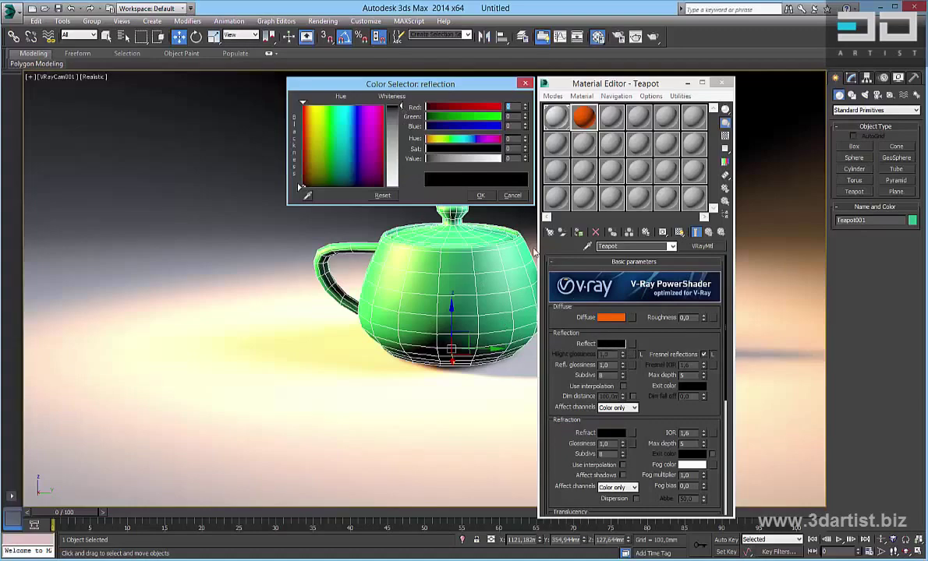
left_click_drag(399, 116, 397, 185)
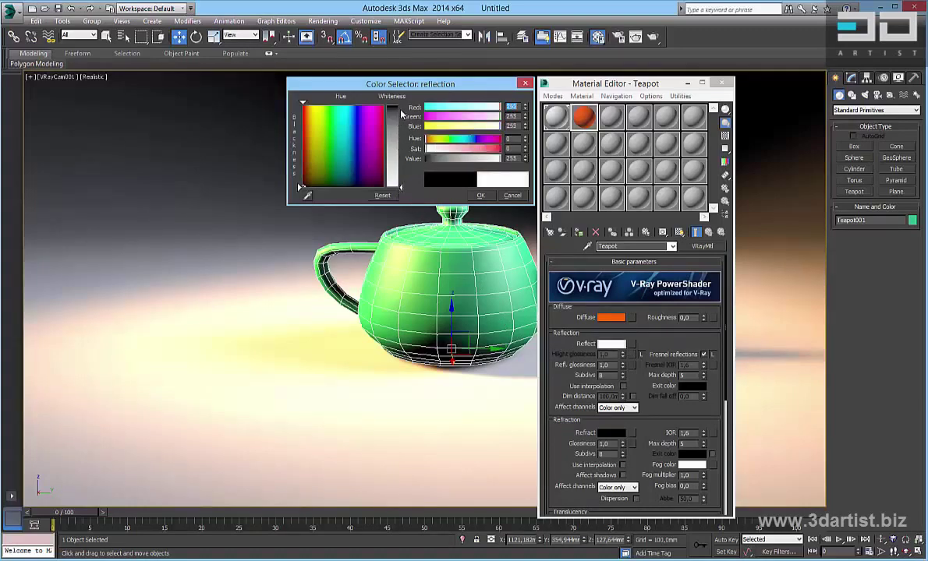
left_click(402, 117)
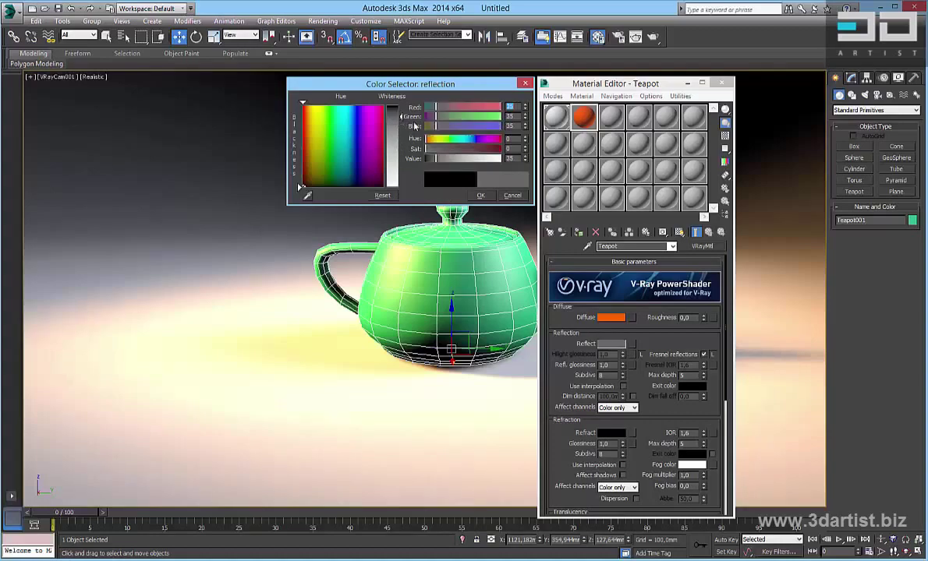
key("Tab")
left_click_drag(513, 106, 472, 115)
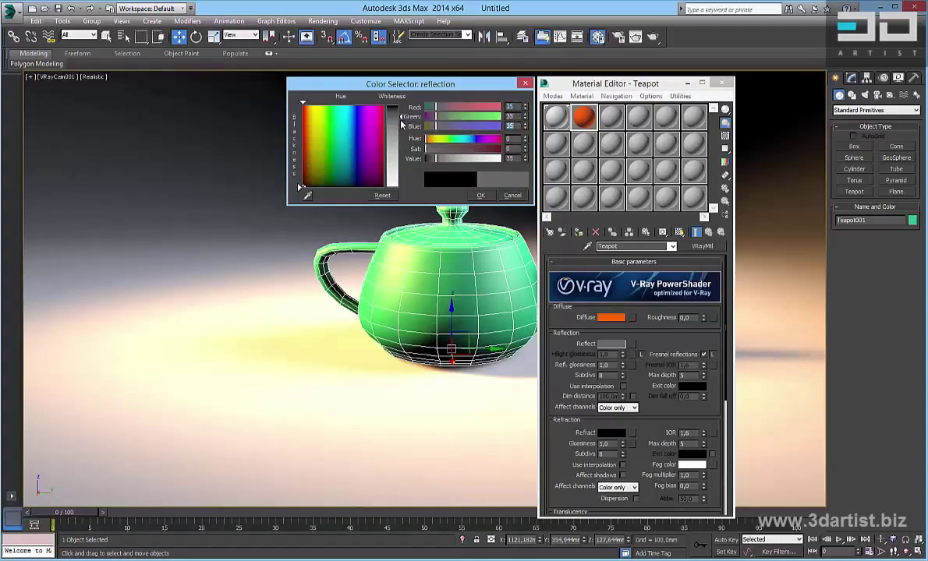
left_click(480, 196)
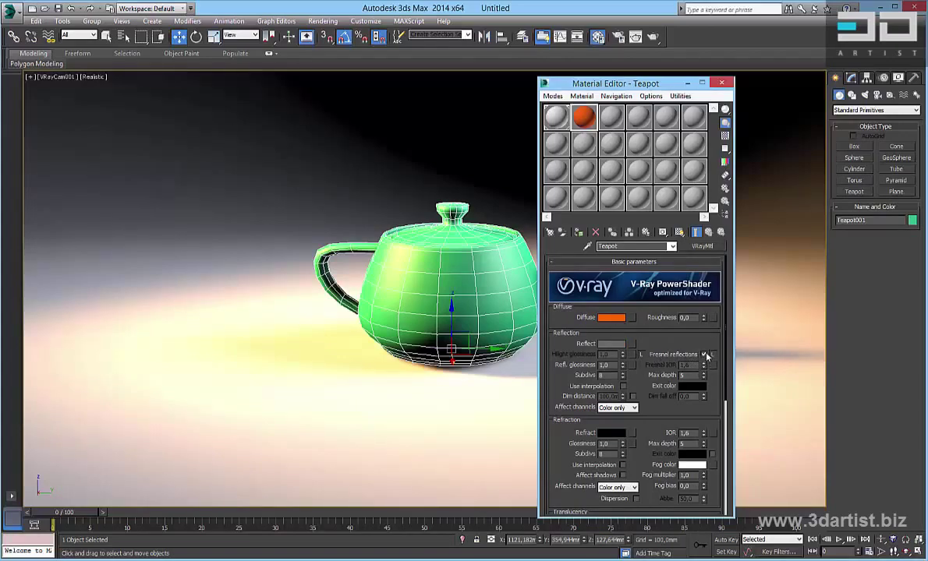
- Set the reflection subdivs to 20, keep Fresnel reflections on and assign the Teapot material to the selected teapot
left_click(704, 354)
scroll(581, 375, "down", 1)
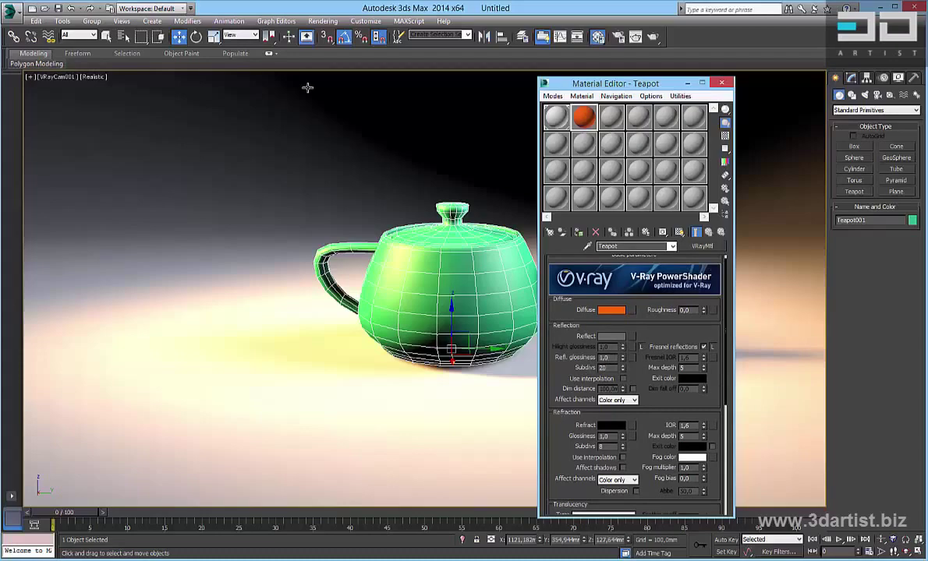
left_click(578, 233)
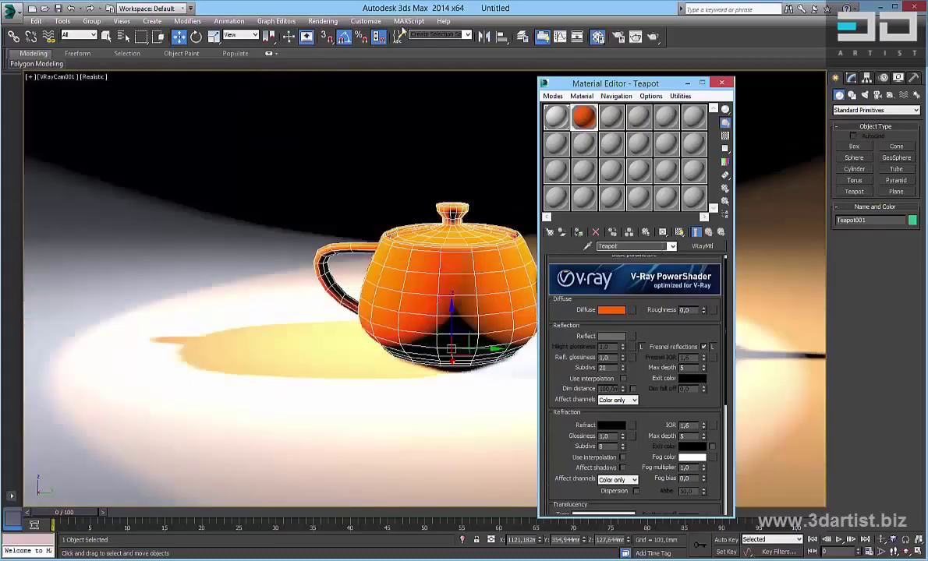
- Render the VRayCam001 view, examine the teapot's edges and reflections up close, and close the V-Ray messages and frame buffer
left_click(323, 21)
left_click(336, 35)
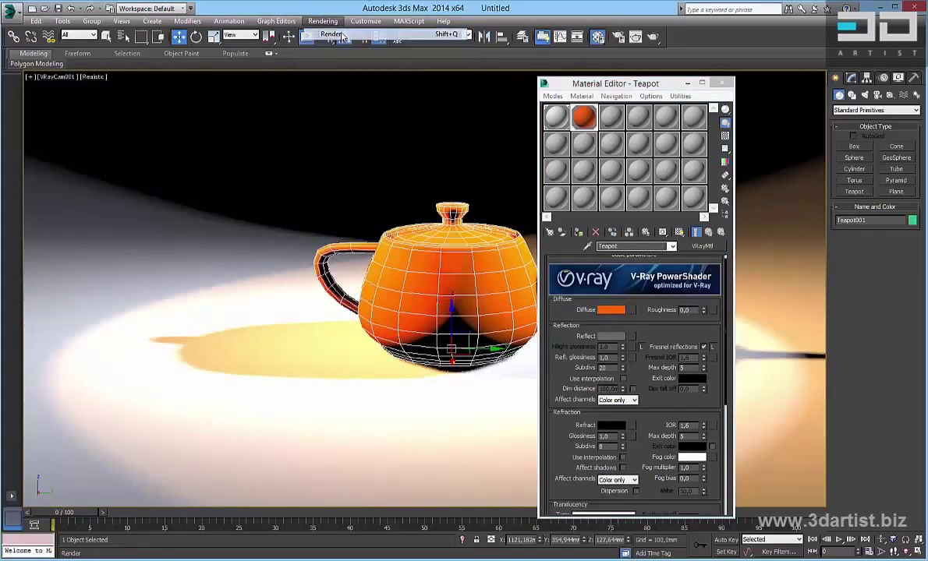
scroll(565, 295, "up", 3)
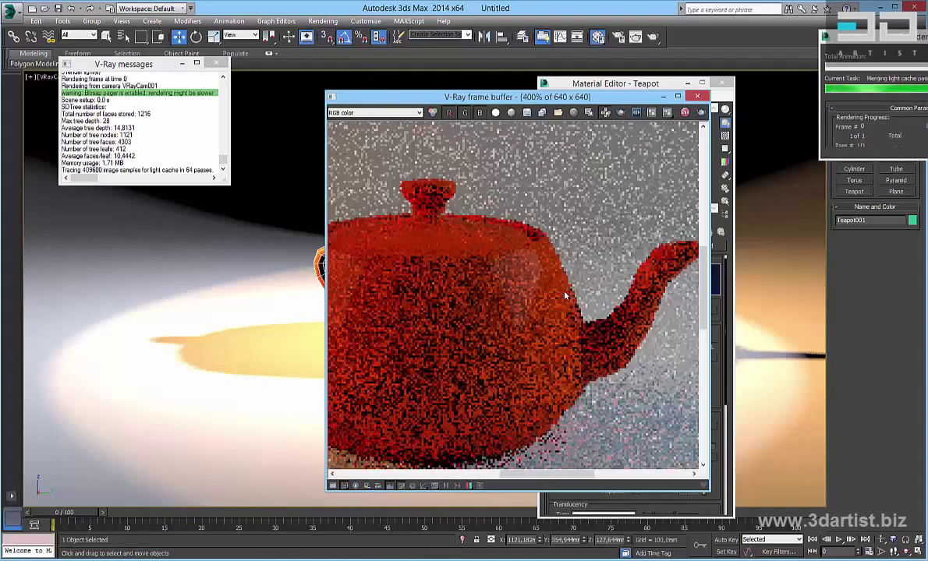
scroll(565, 294, "down", 1)
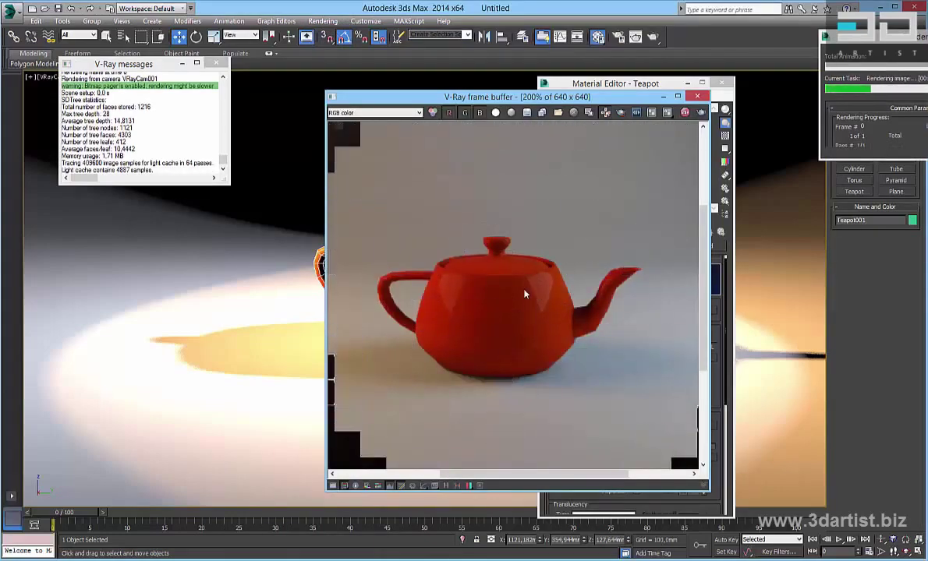
scroll(521, 304, "up", 1)
scroll(522, 304, "down", 1)
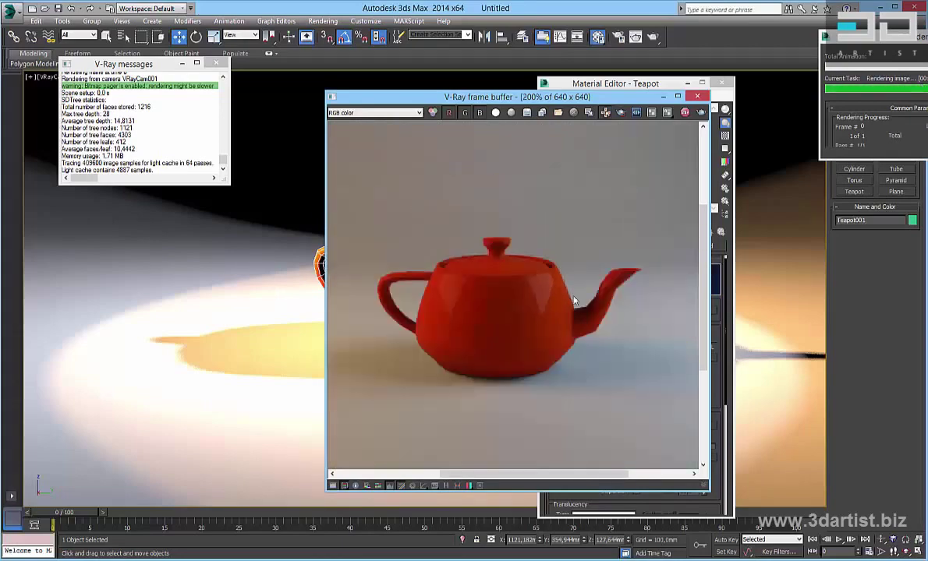
scroll(575, 300, "up", 1)
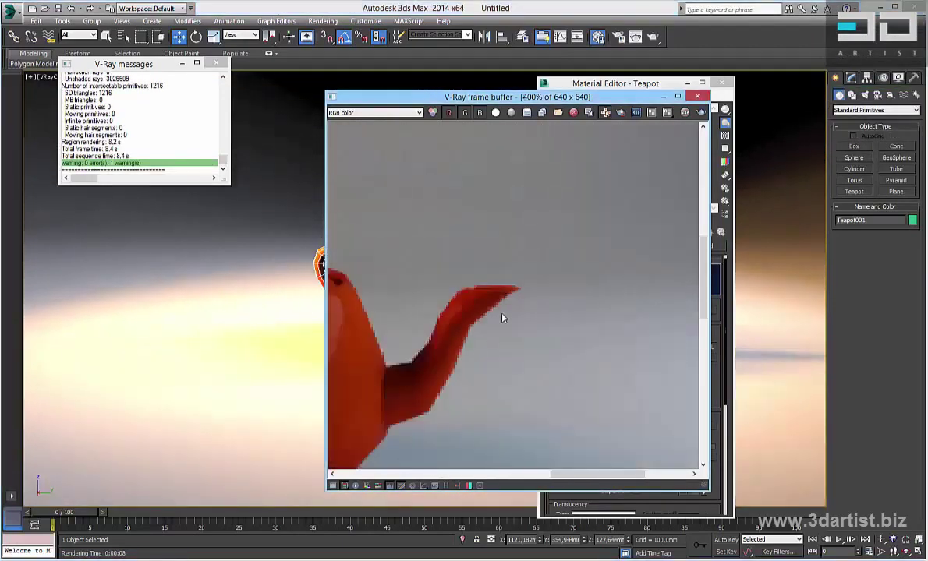
scroll(530, 322, "down", 2)
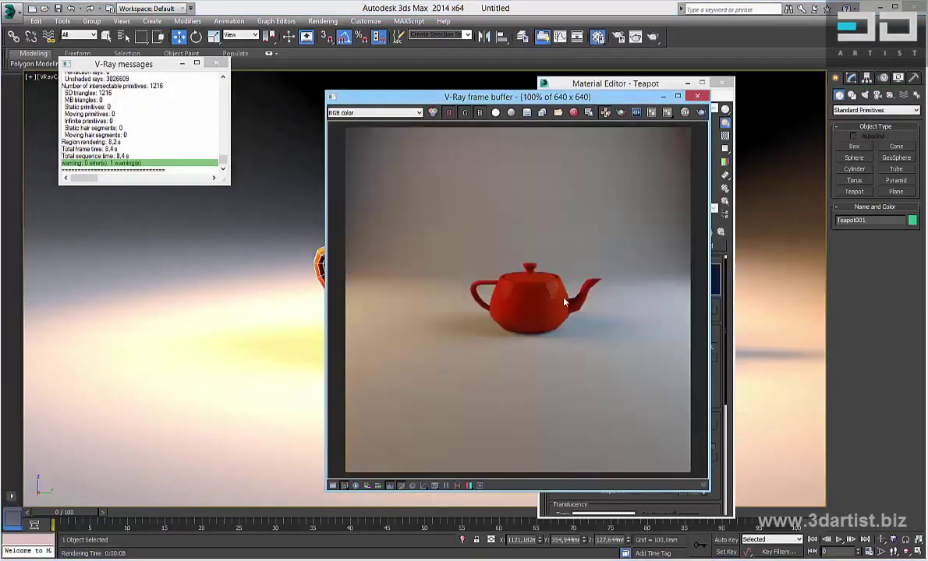
scroll(565, 302, "up", 1)
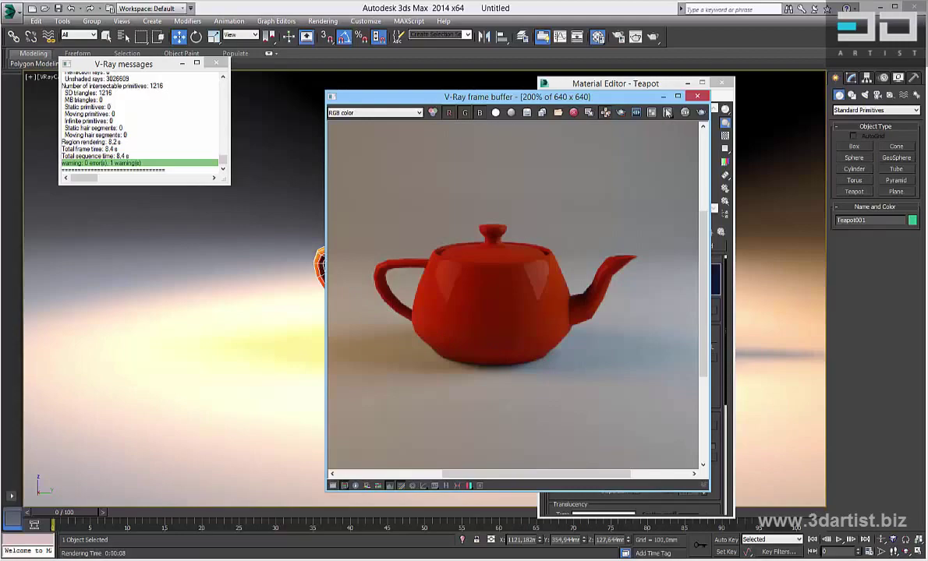
left_click(219, 64)
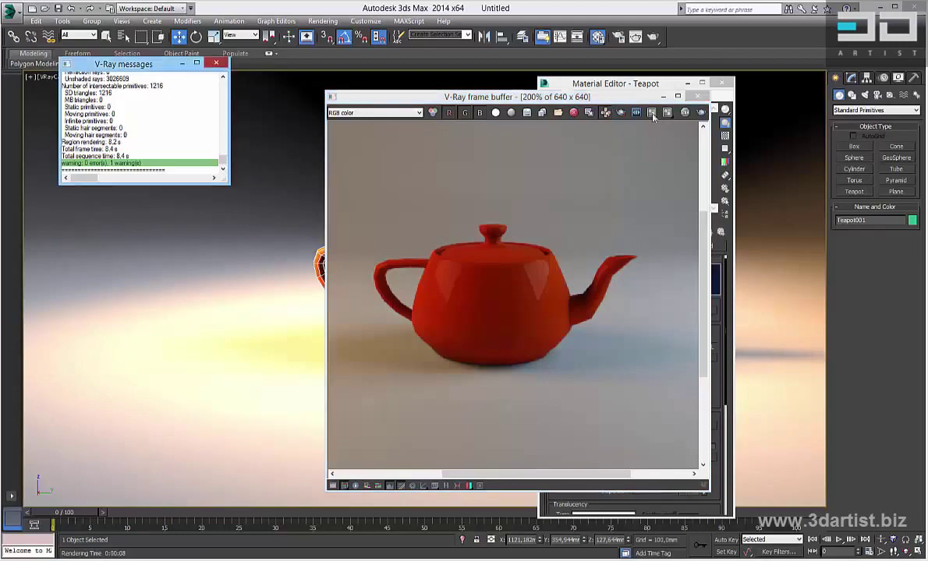
left_click(697, 96)
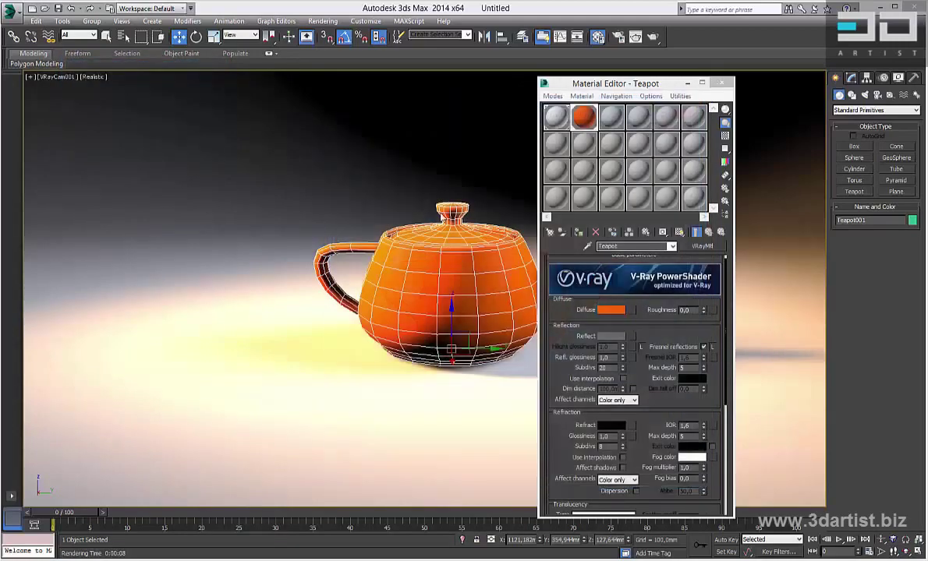
- Add a TurboSmooth modifier to the teapot
left_click(852, 78)
left_click(874, 107)
scroll(918, 273, "down", 5)
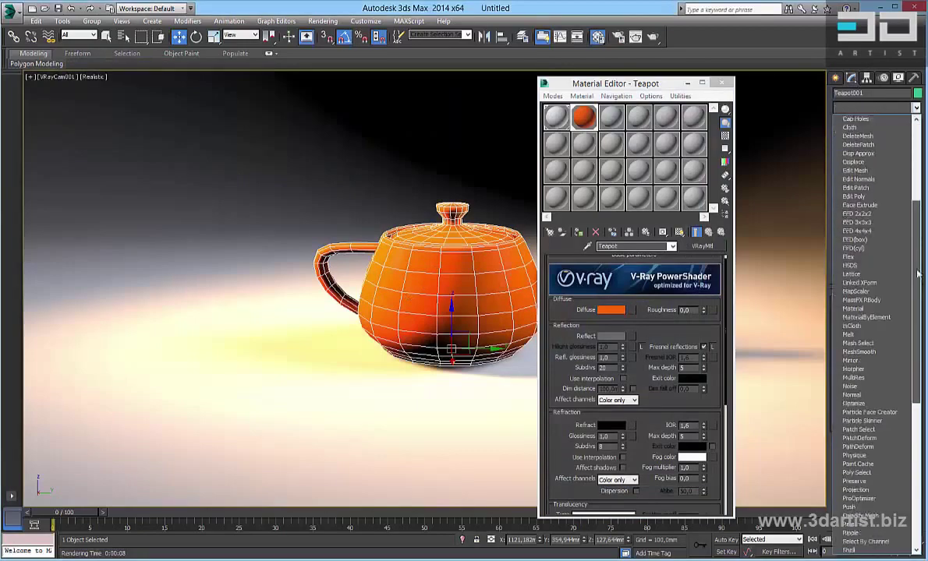
left_click_drag(918, 273, 924, 366)
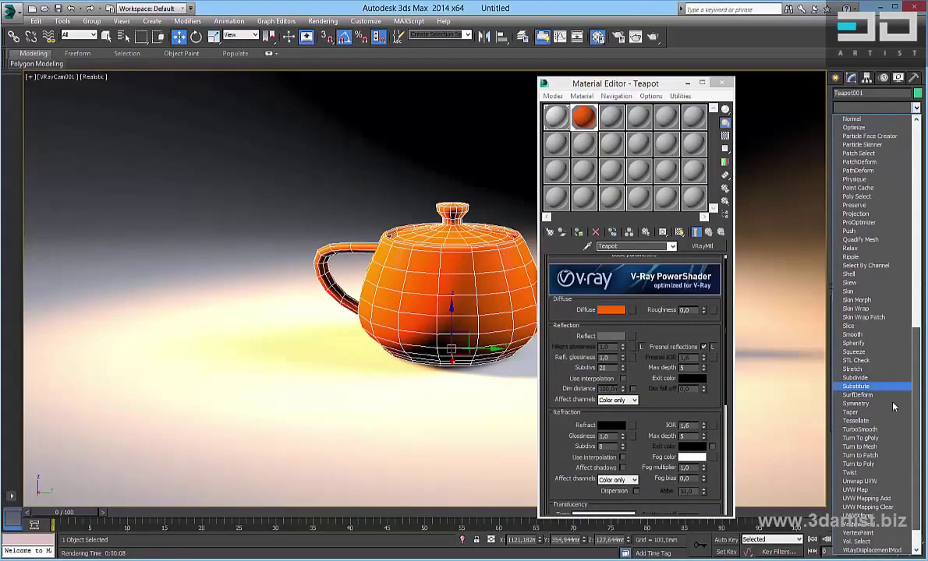
left_click(865, 429)
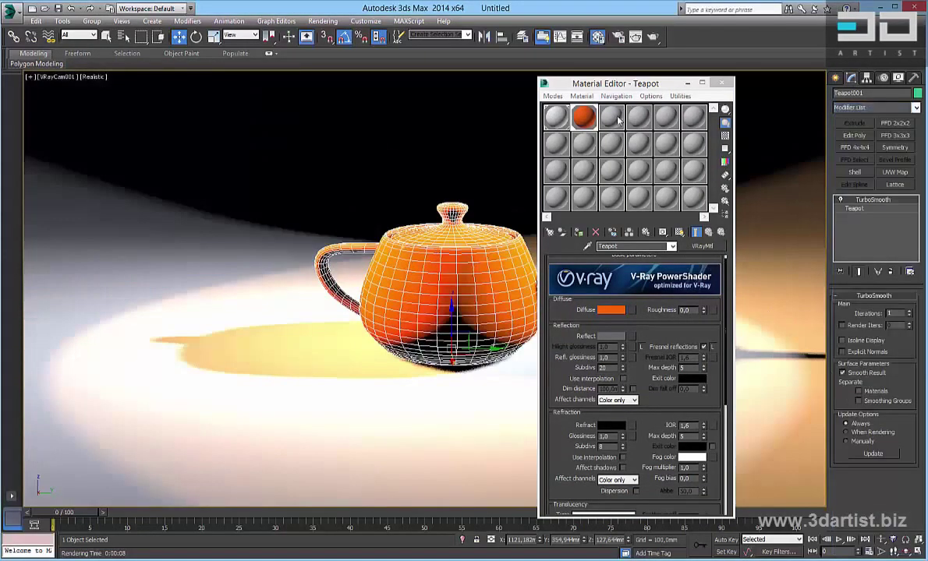
- Brighten the Teapot material's reflection colour to a grey of 55 for red, green and blue, and minimize the Material Editor
left_click_drag(653, 90, 743, 107)
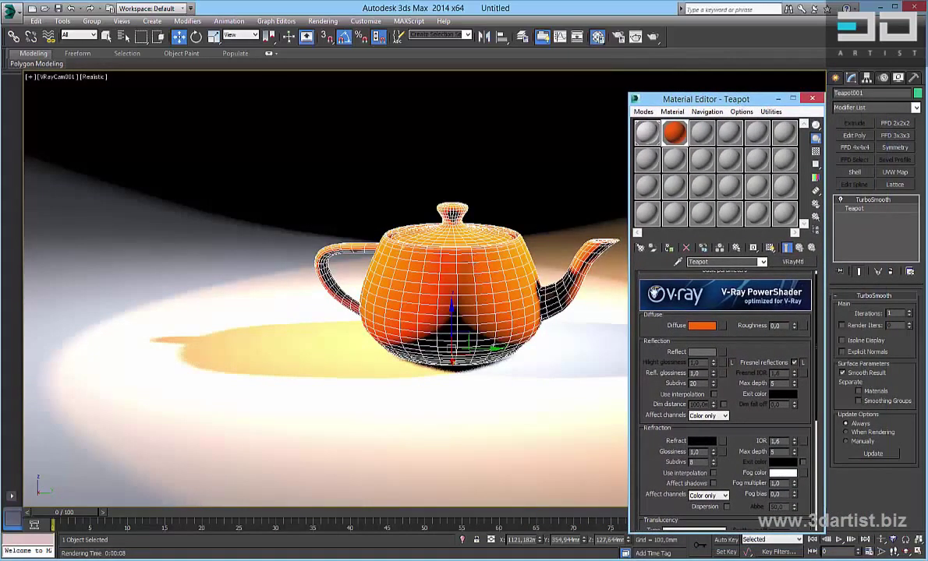
left_click(701, 351)
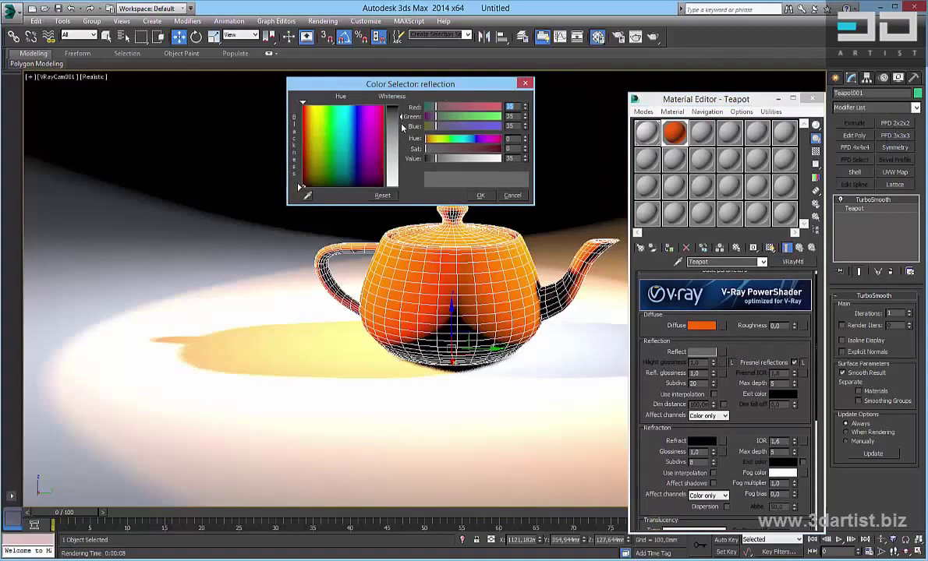
left_click_drag(401, 122, 410, 129)
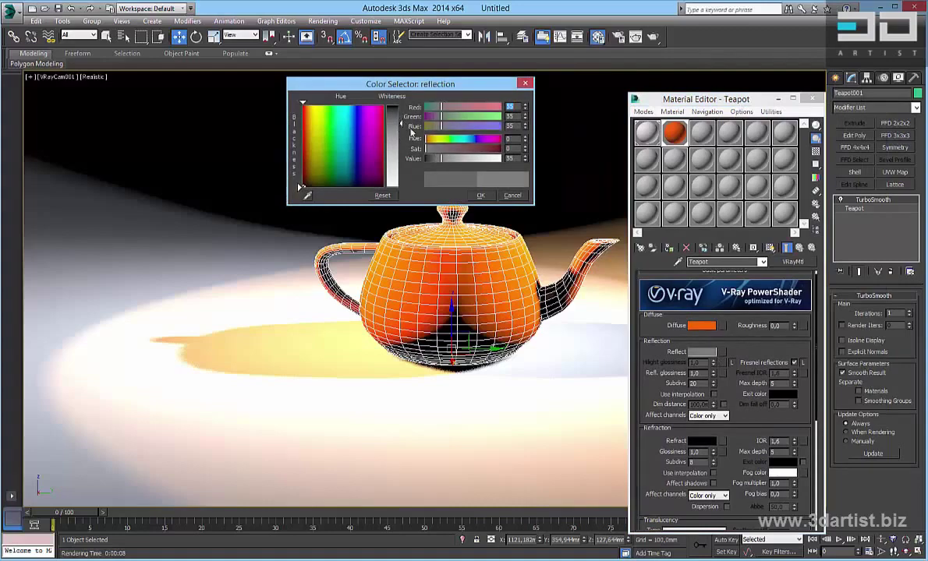
left_click(481, 196)
left_click(778, 99)
- Switch the camera viewport to Perspective and set the intensity multiplier of VRayLight001 to 50
left_click(56, 78)
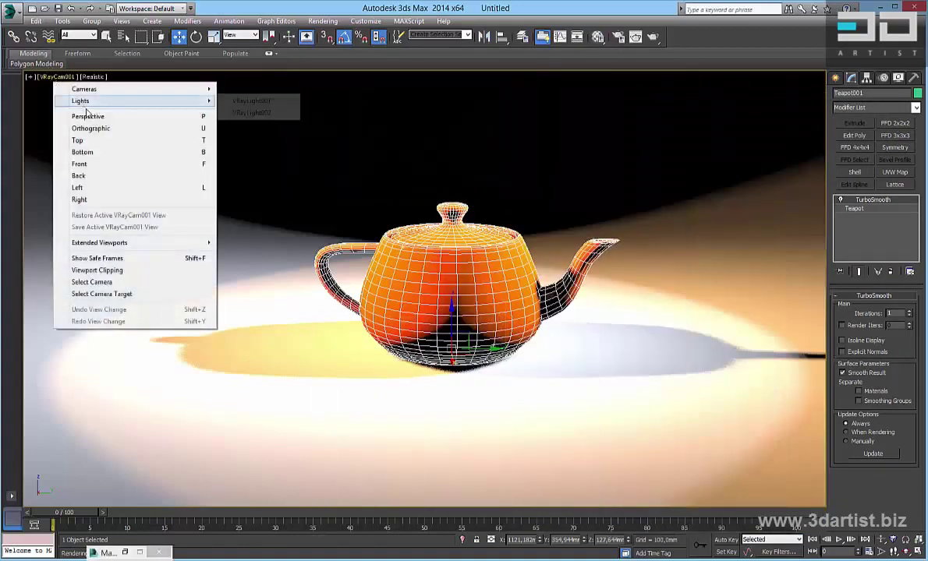
left_click(165, 119)
scroll(565, 190, "down", 5)
middle_click_drag(652, 174, 594, 327)
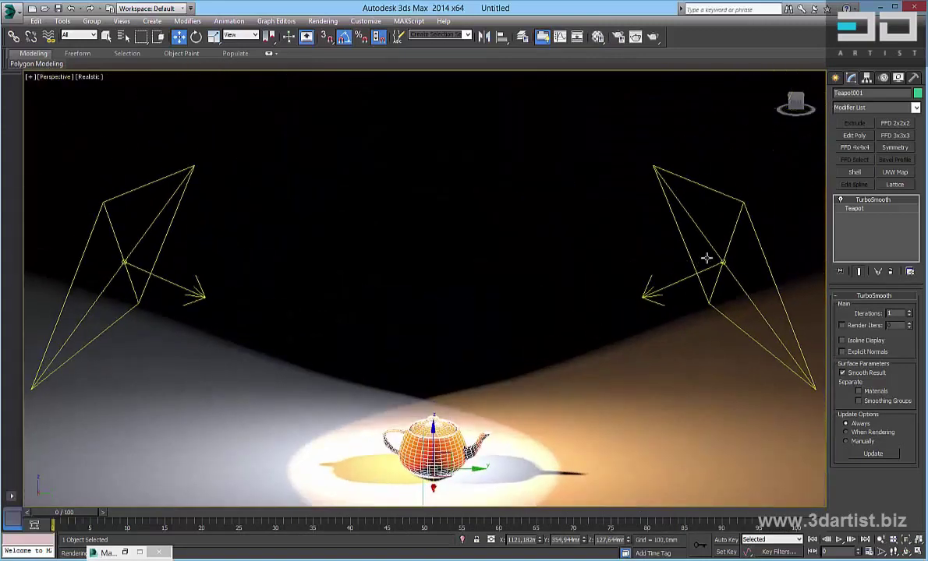
middle_click_drag(673, 275, 719, 258, "alt")
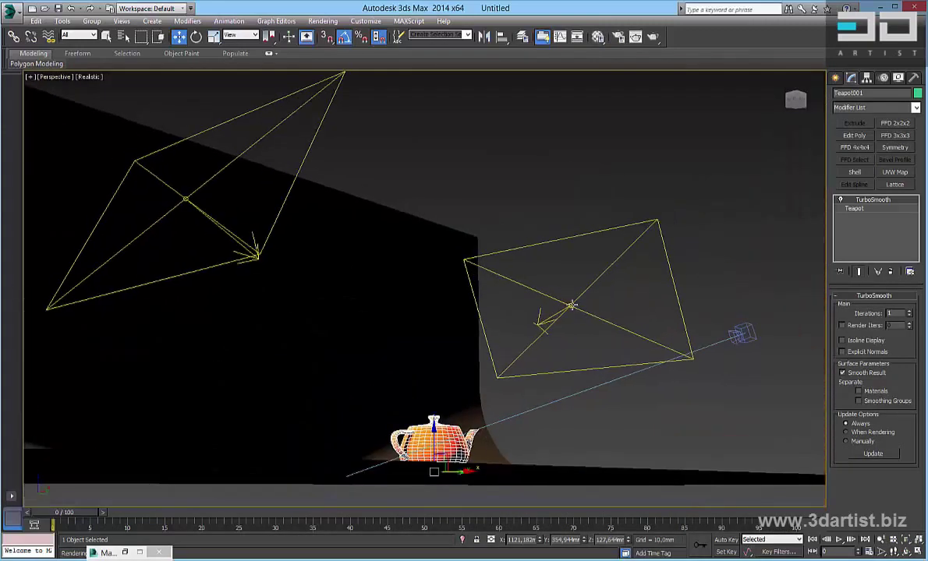
left_click(572, 306)
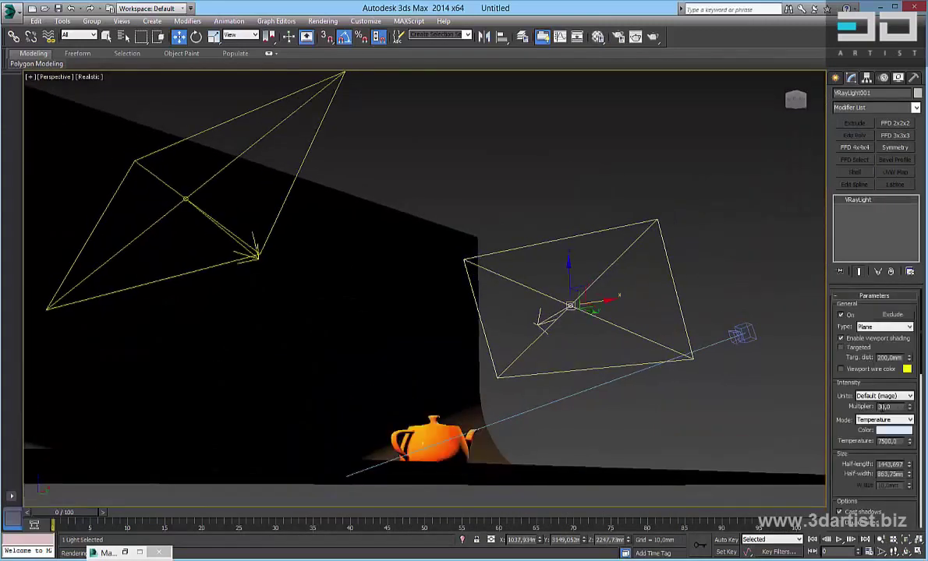
scroll(856, 347, "down", 1)
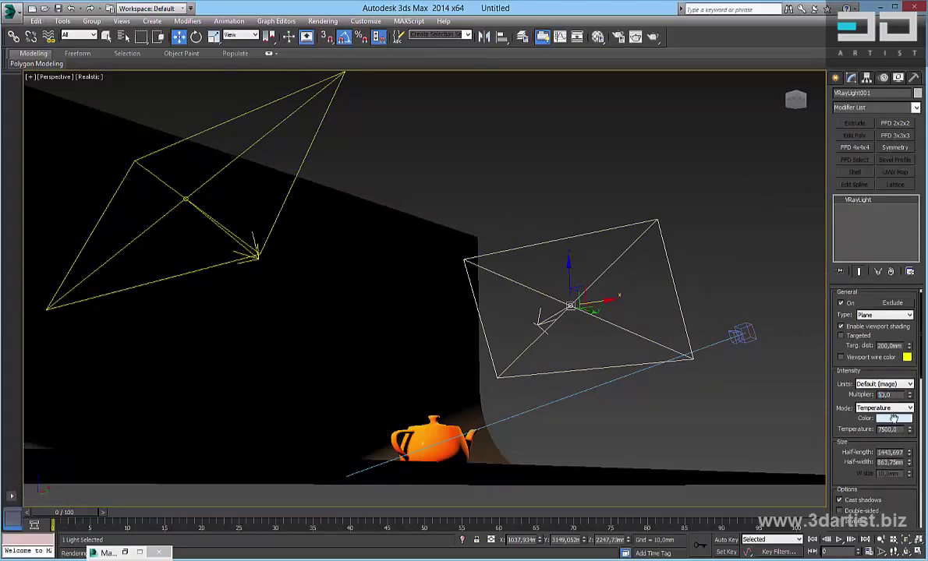
- Select the opposite plane light, VRayLight002, and set its intensity multiplier to 50
left_click(241, 115)
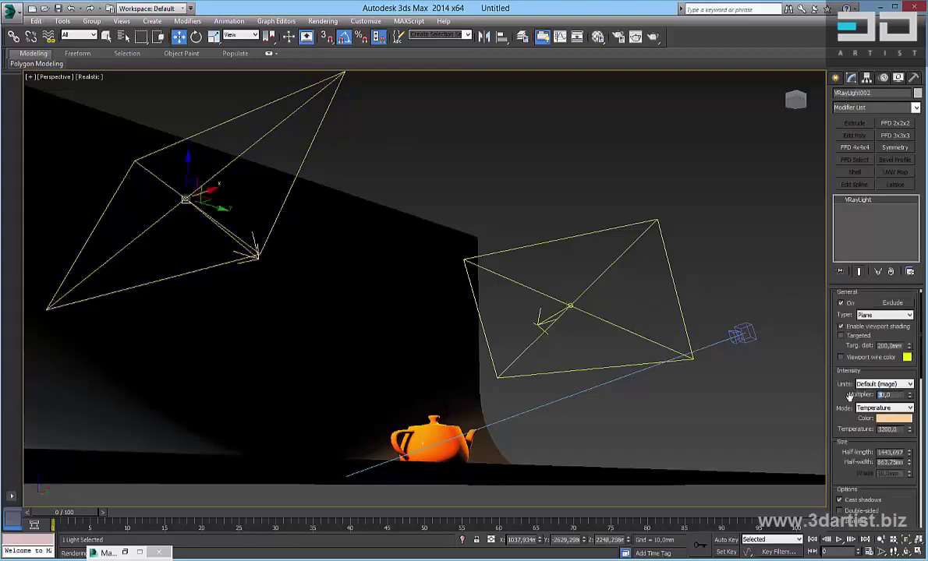
type("5")
key("Return")
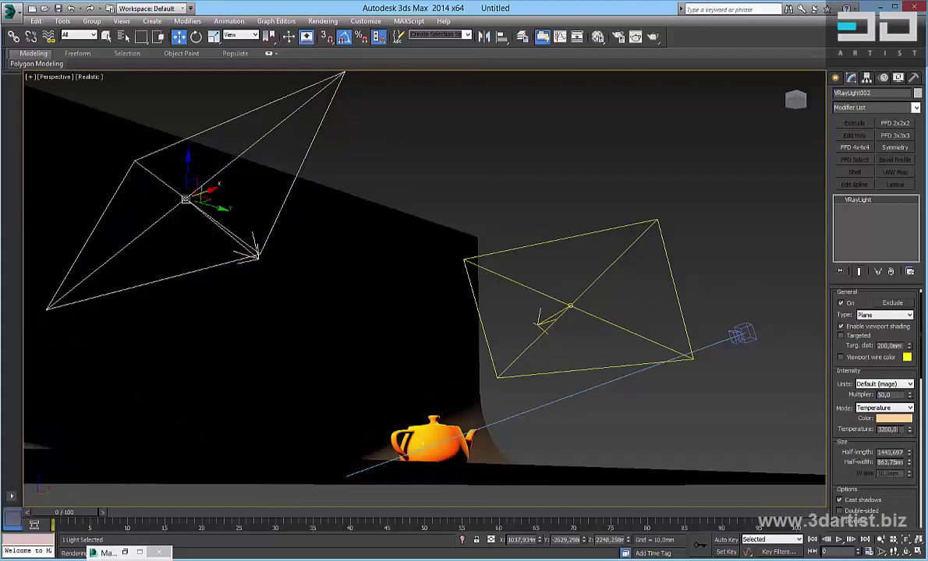
- Render the VRayCam001 view, examine the teapot at several zoom levels, close the V-Ray messages and move the frame buffer aside
left_click(51, 78)
mouse_move(87, 89)
left_click(269, 91)
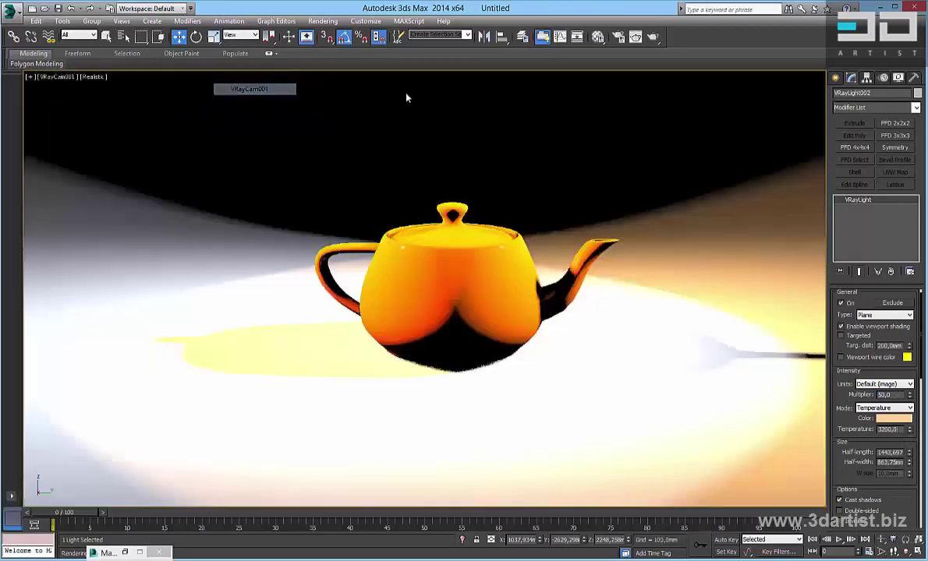
left_click(322, 20)
left_click(342, 32)
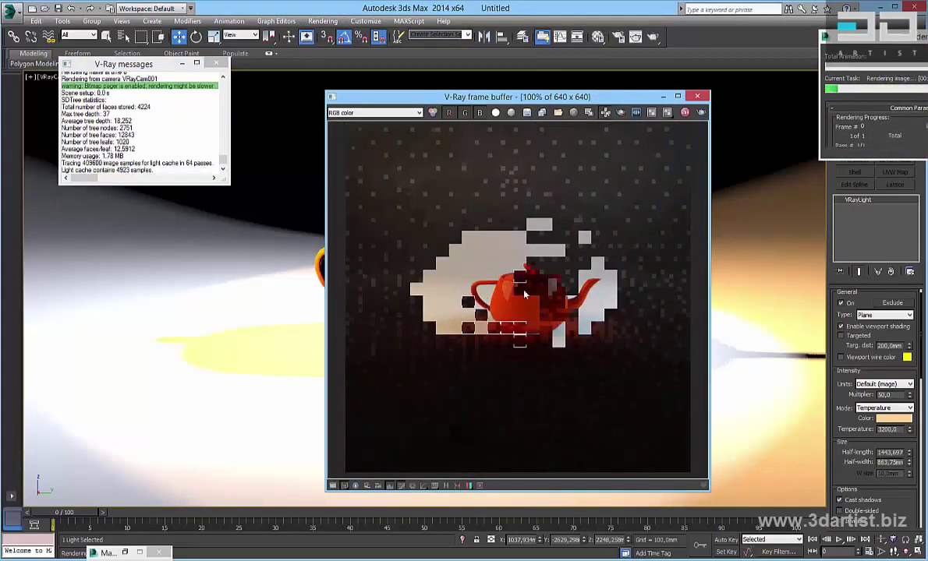
scroll(562, 325, "up", 4)
scroll(563, 322, "down", 2)
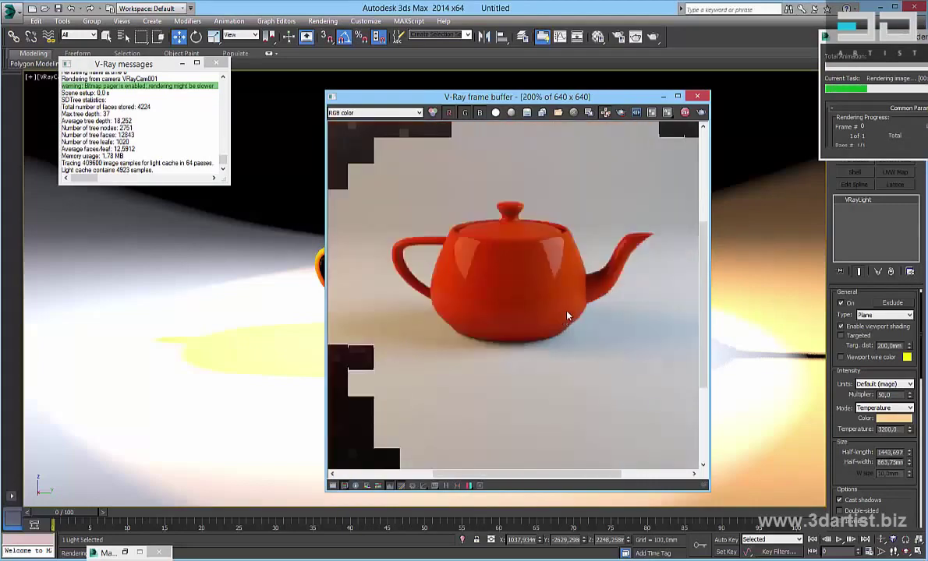
scroll(553, 291, "down", 2)
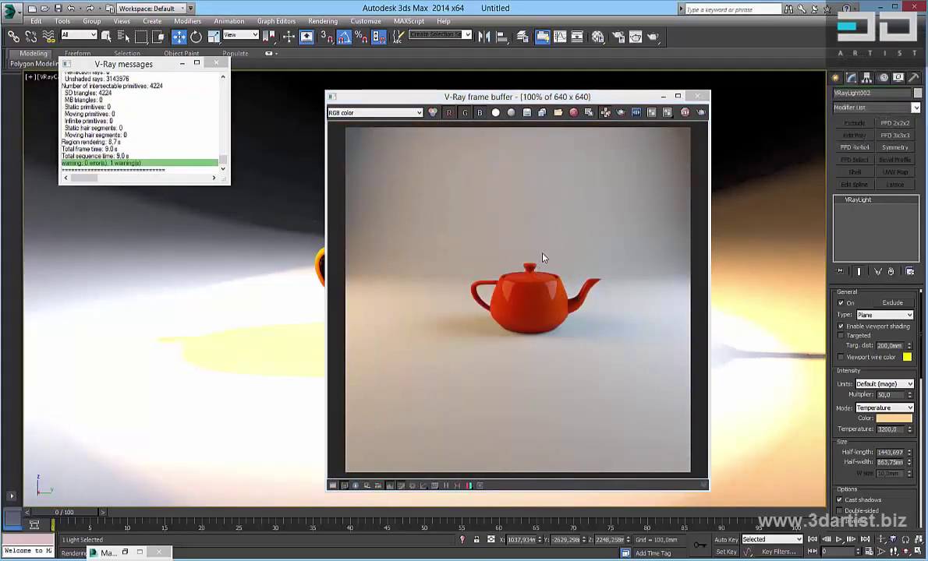
scroll(544, 258, "down", 2)
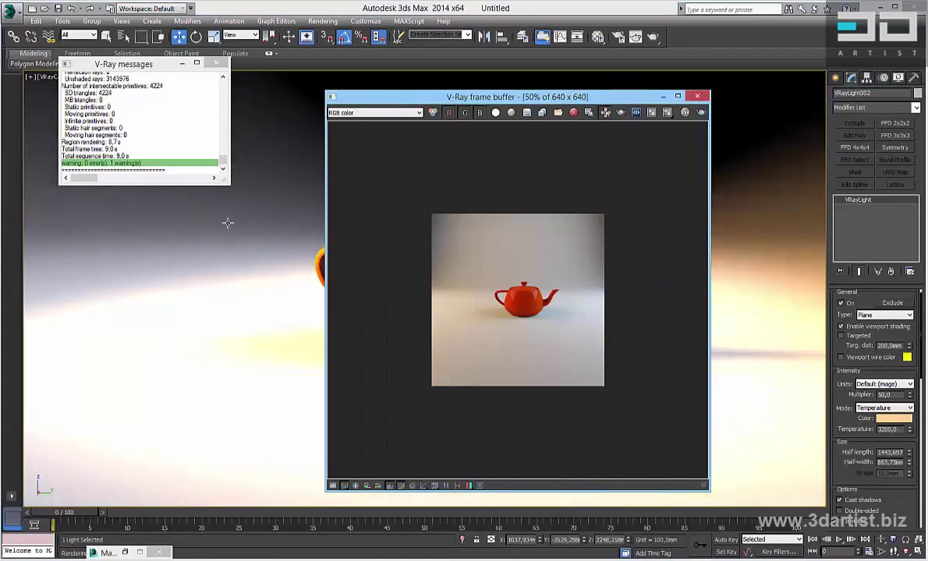
left_click(216, 63)
left_click_drag(410, 96, 490, 302)
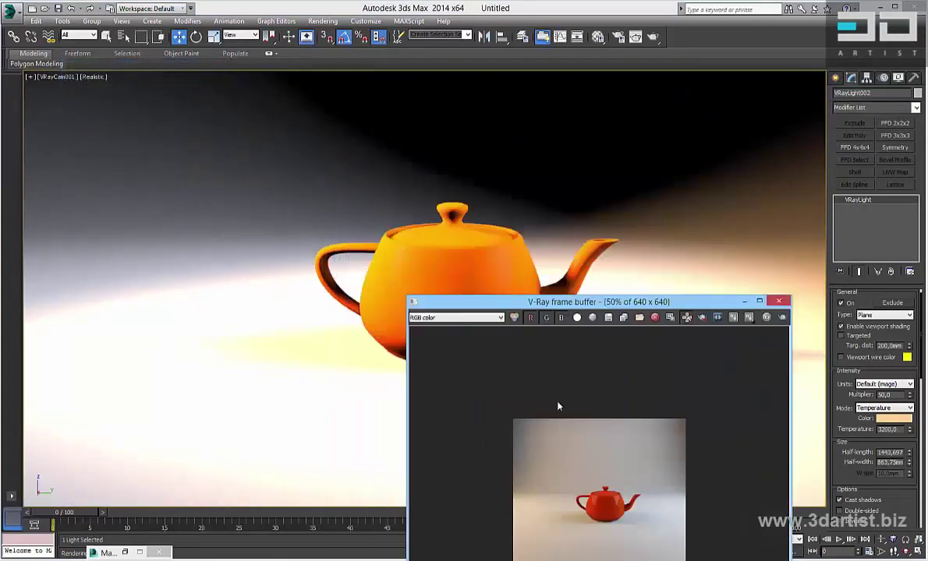
left_click_drag(557, 407, 499, 111)
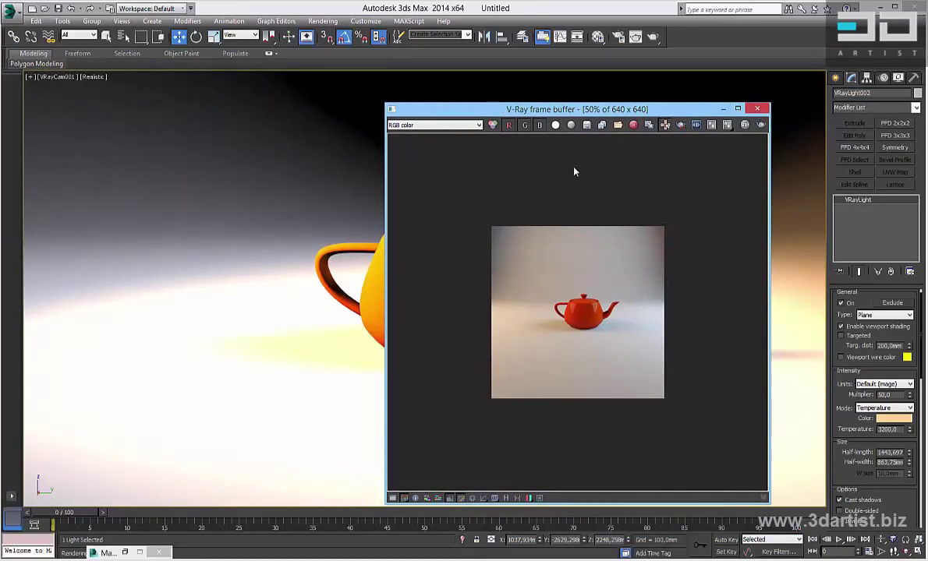
- Try changing the output size in Render Setup and unlock the image aspect
left_click(324, 23)
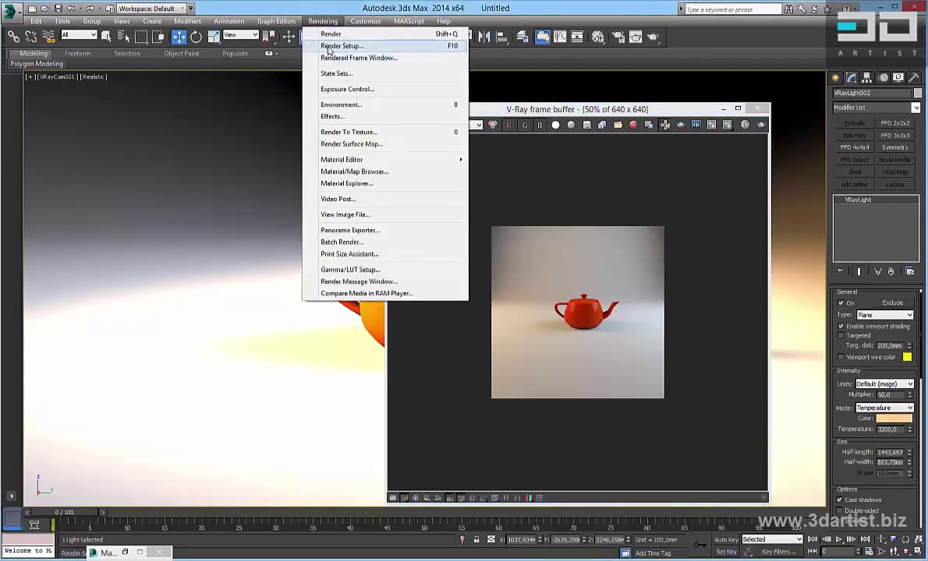
left_click(331, 48)
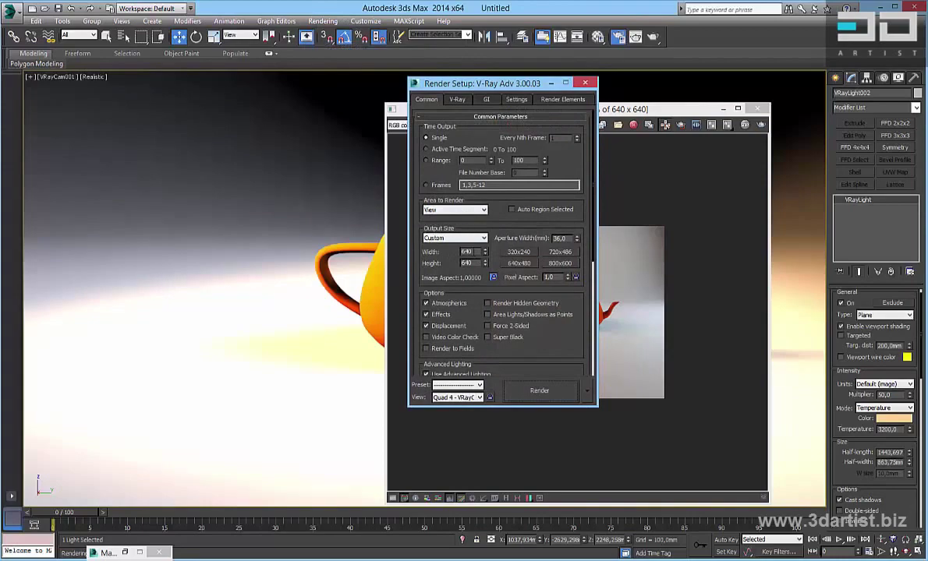
double_click(466, 252)
key("Tab")
double_click(468, 253)
left_click_drag(473, 252, 434, 238)
key("Tab")
left_click(493, 279)
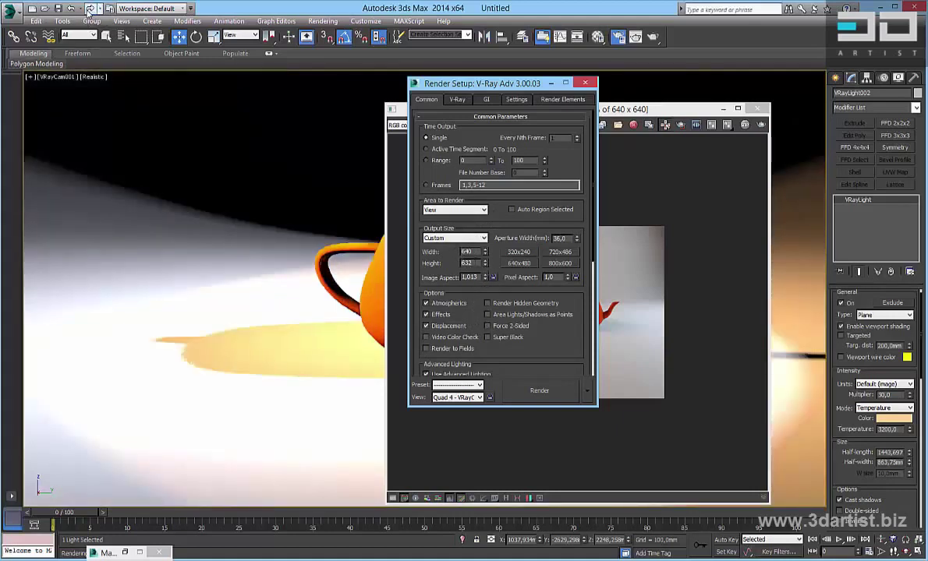
- Set the output height to 640, lock the image aspect, and close Render Setup and the V-Ray frame buffer
left_click(473, 264)
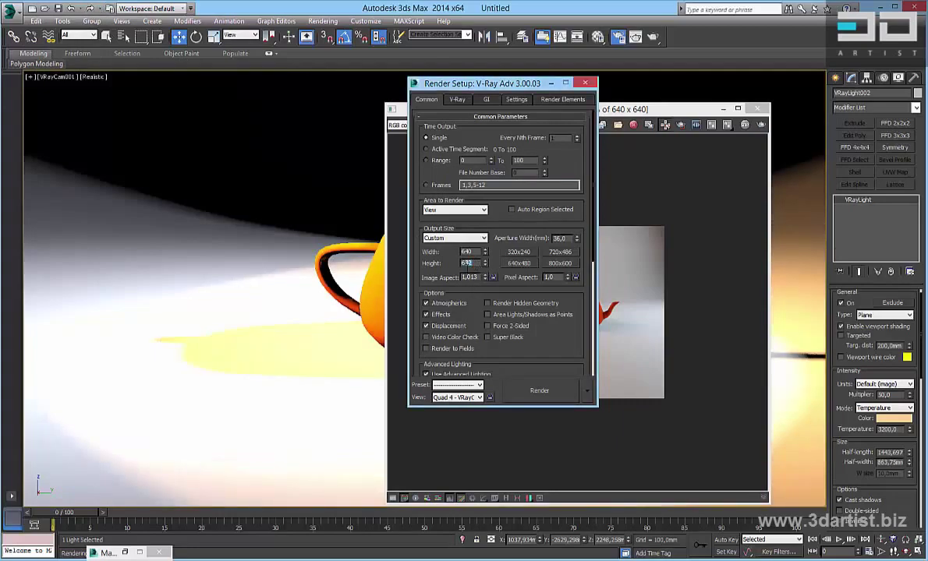
type("640")
left_click(493, 278)
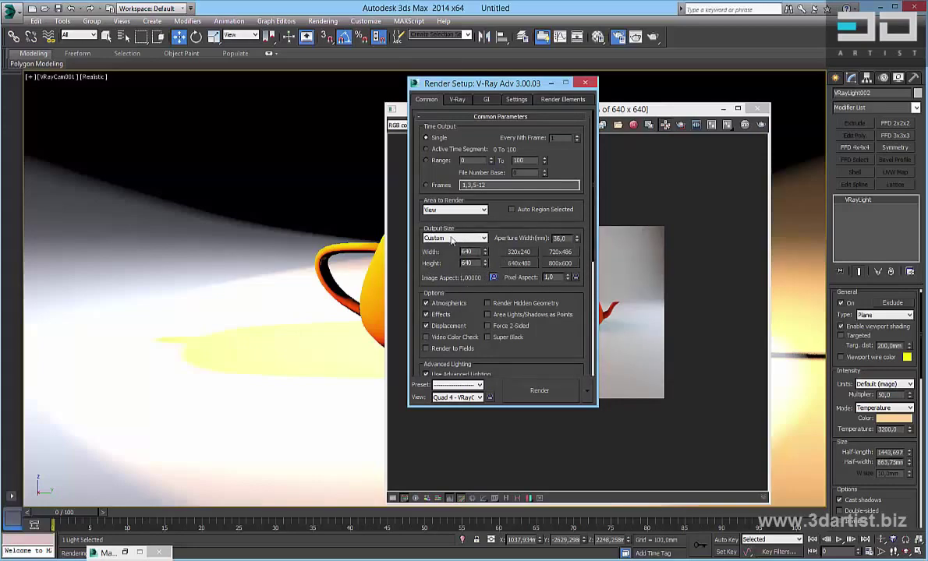
left_click(625, 12)
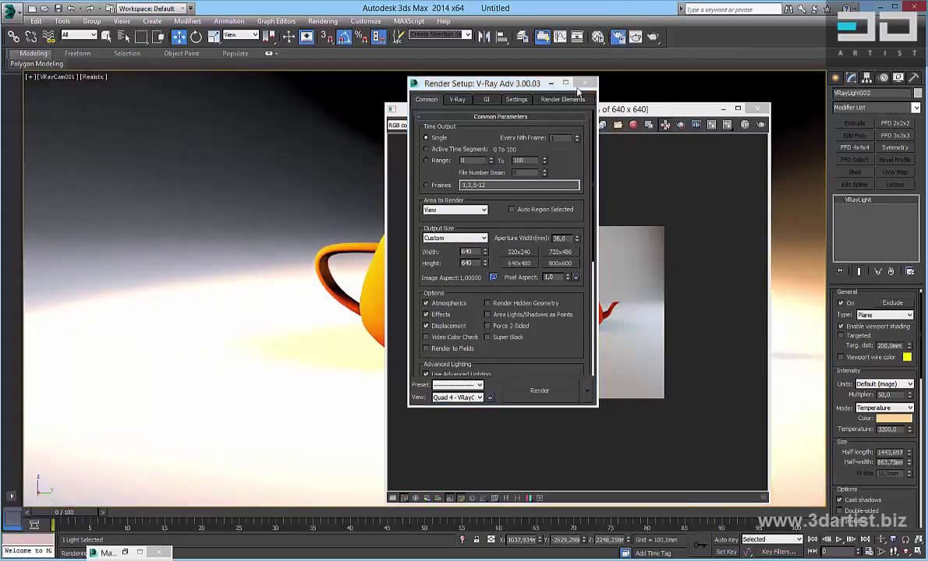
left_click(585, 82)
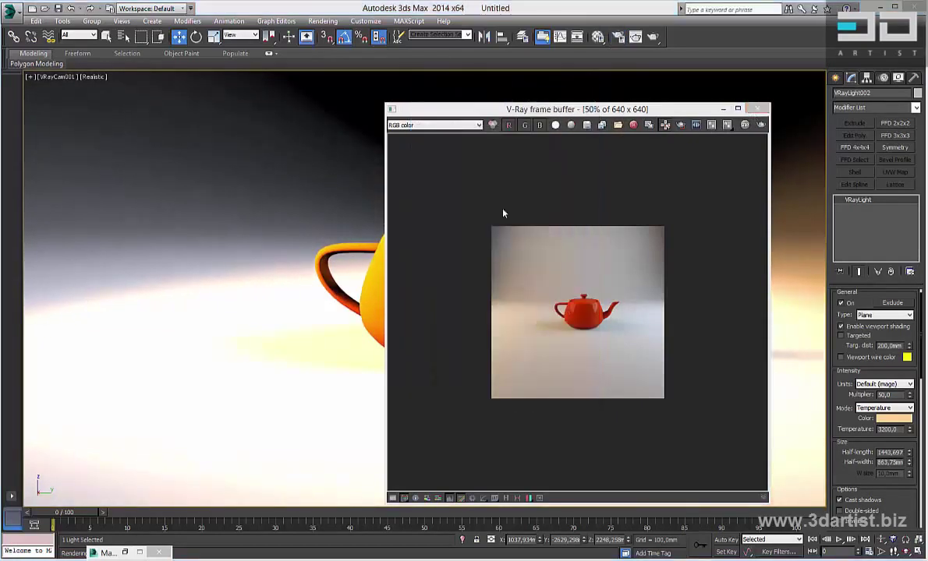
key("Escape")
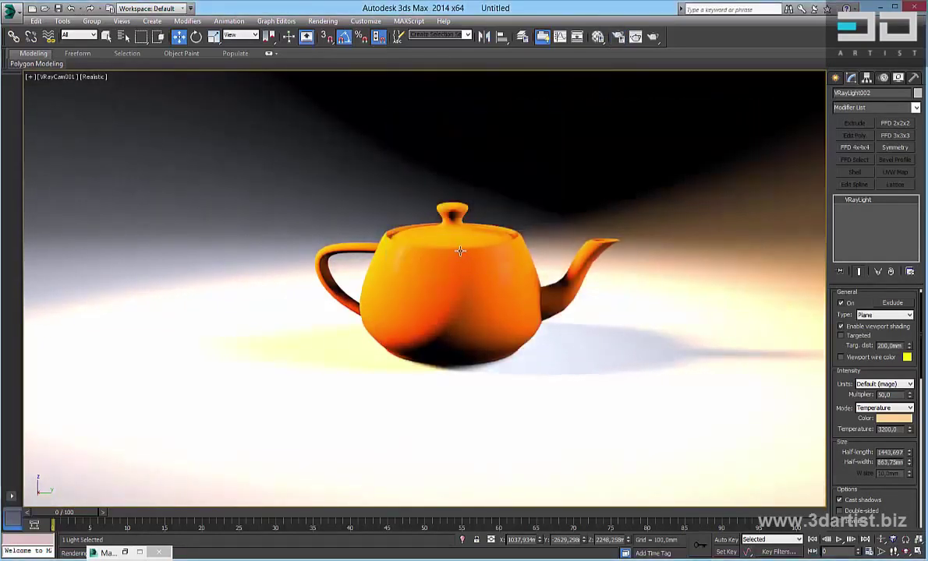
- Show safe frames in the camera view and move VRayCam001 closer and lower, to about X 3442 mm and Z 675 mm
key("shift+f")
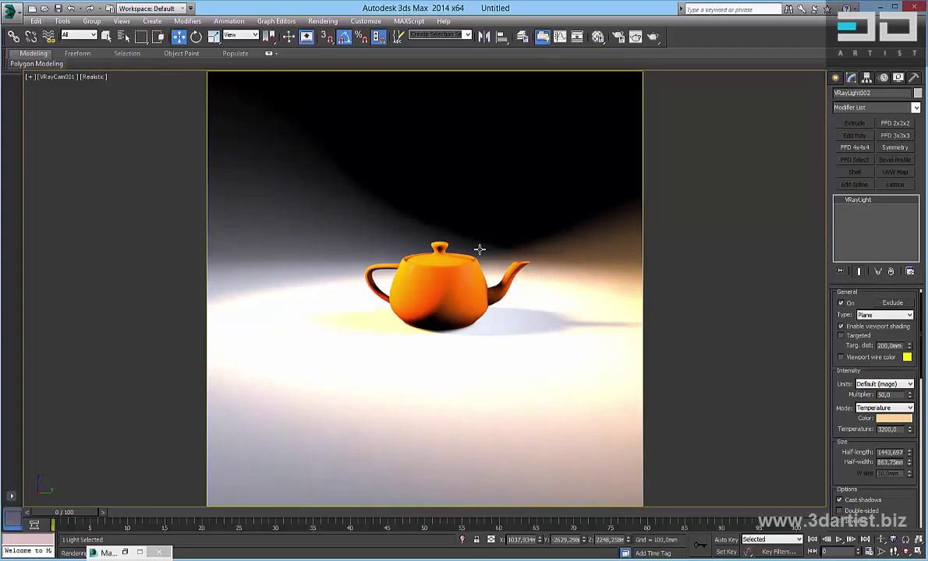
middle_click_drag(480, 250, 471, 250)
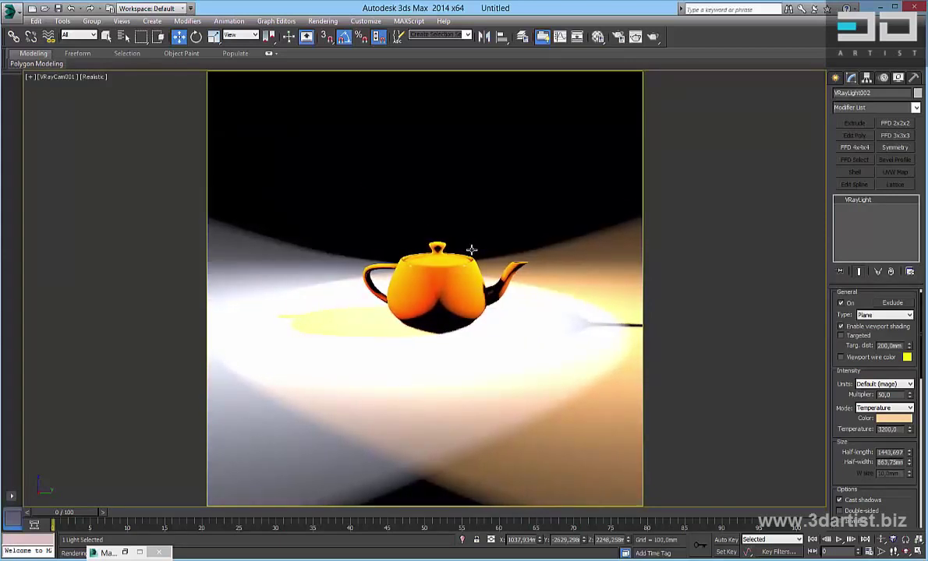
key("alt+w")
left_click(301, 173)
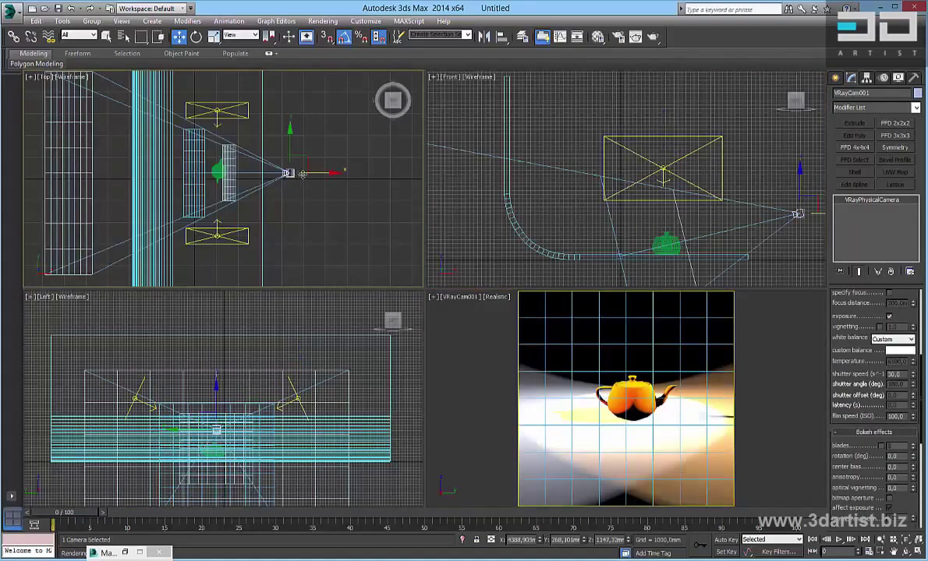
left_click_drag(314, 173, 293, 181)
left_click_drag(762, 187, 766, 203)
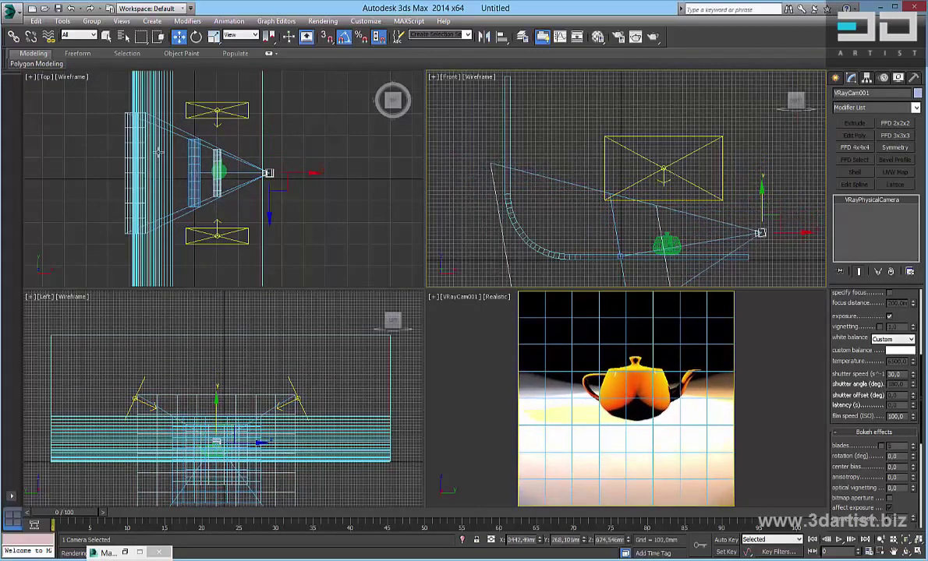
- Shift VRayCam001 sideways and pan its maximized view to centre the teapot, ending at about X 3456, Y 63, Z 701 mm
right_click(317, 191)
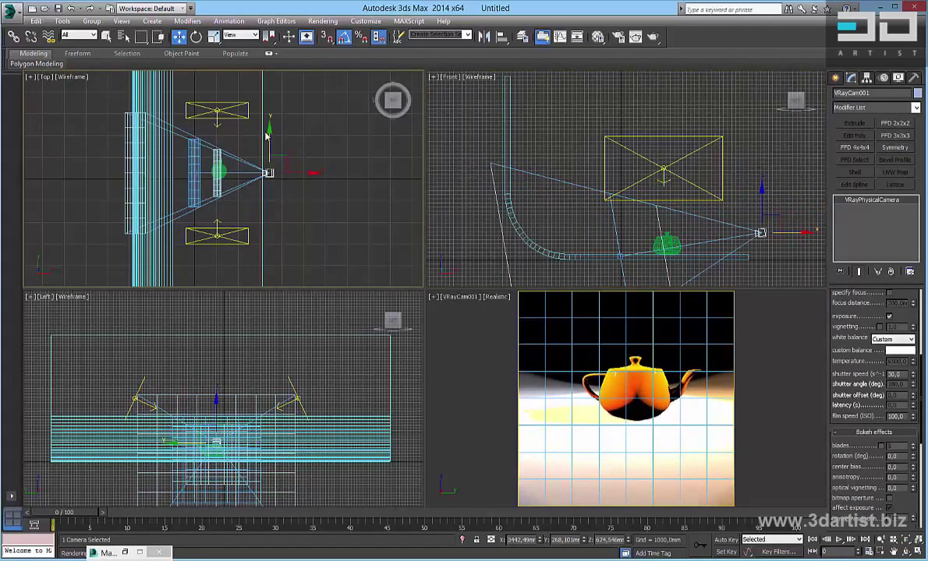
left_click_drag(269, 134, 276, 143)
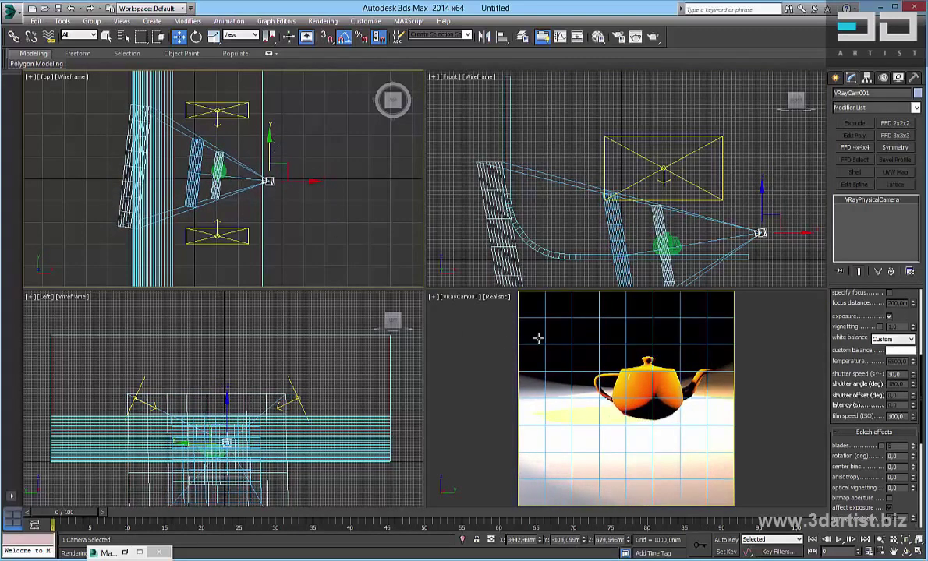
right_click(648, 346)
key("alt+w")
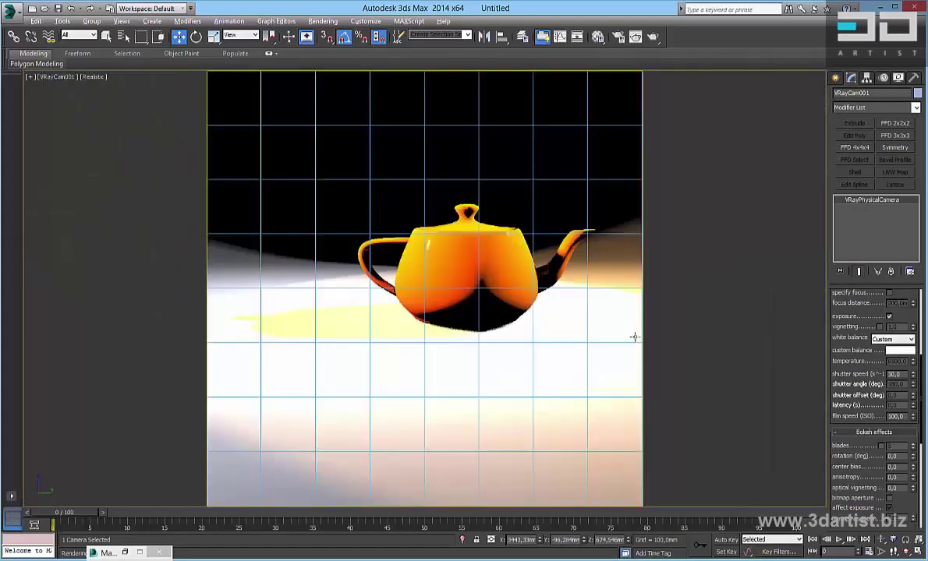
middle_click_drag(590, 299, 568, 303)
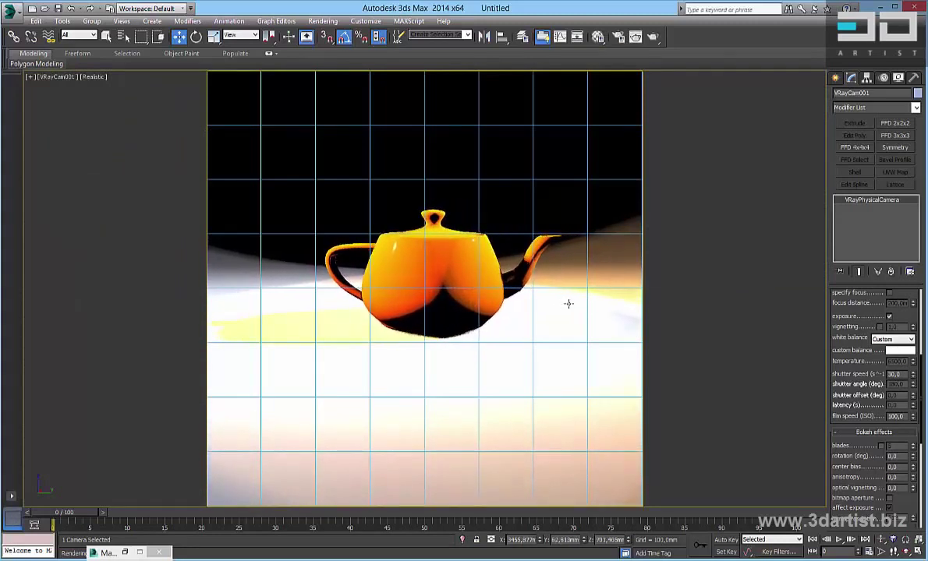
- Render the VRayCam001 view and inspect the teapot up close in the V-Ray frame buffer
left_click(322, 21)
left_click(343, 32)
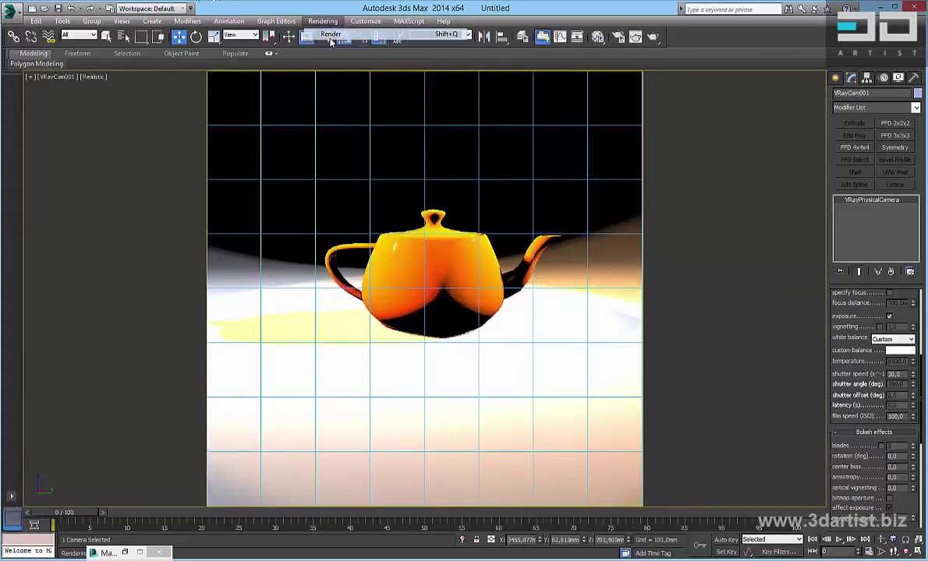
scroll(604, 312, "up", 5)
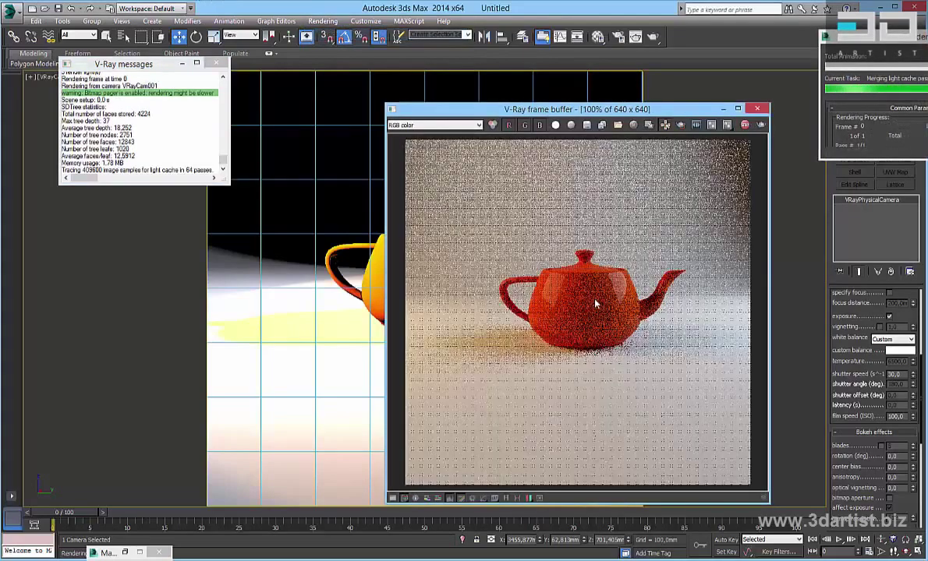
scroll(607, 318, "down", 2)
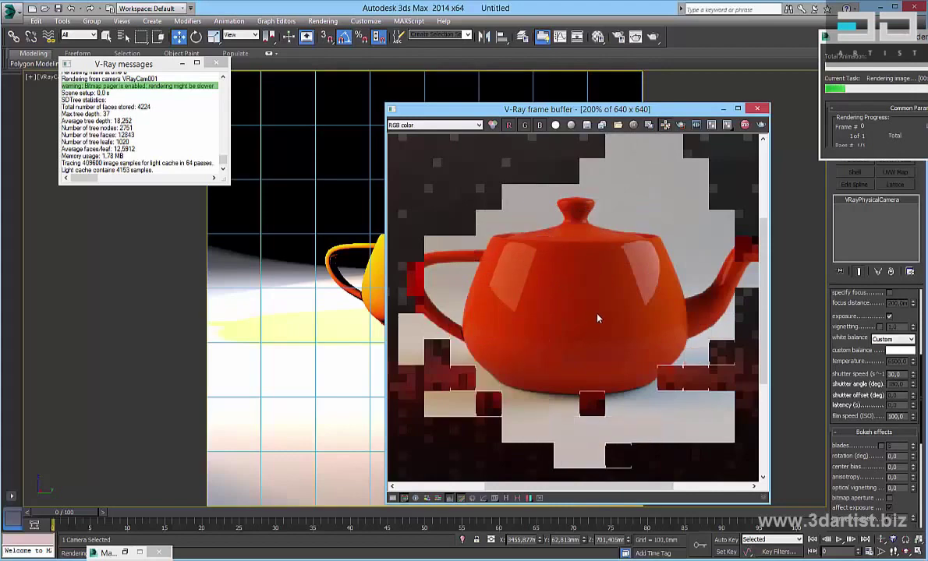
scroll(597, 295, "down", 2)
scroll(612, 300, "up", 1)
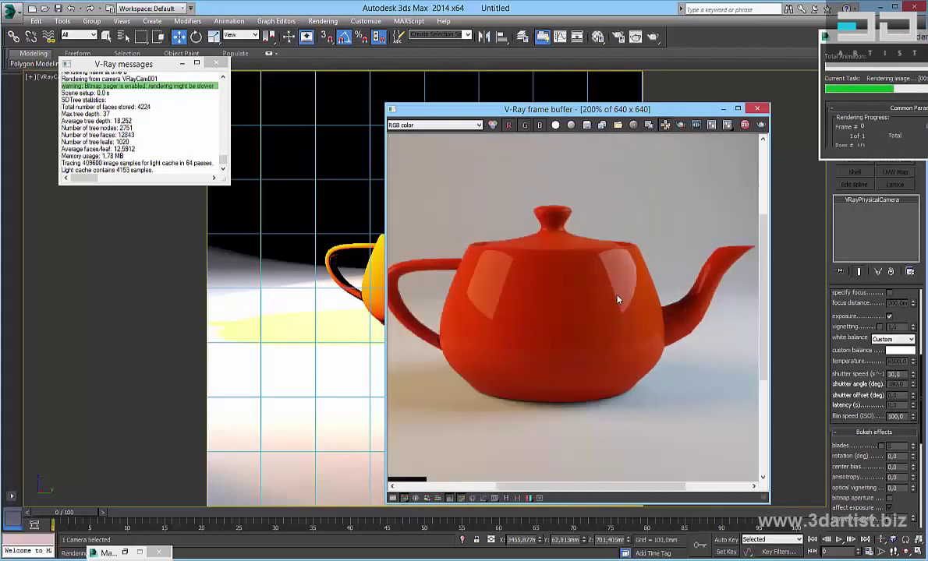
scroll(615, 302, "down", 1)
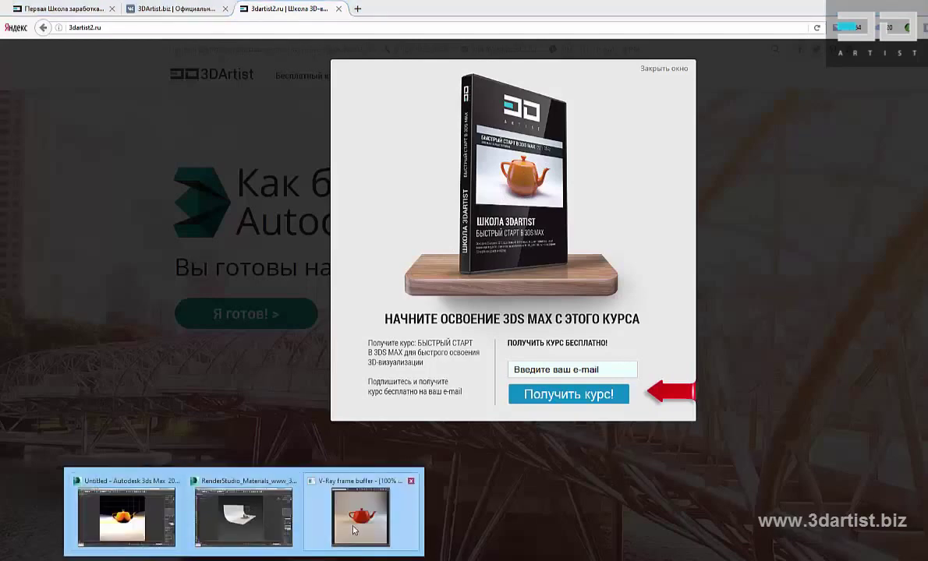
- Switch back to the 3ds Max render in the V-Ray frame buffer and close the V-Ray messages window
left_click(400, 516)
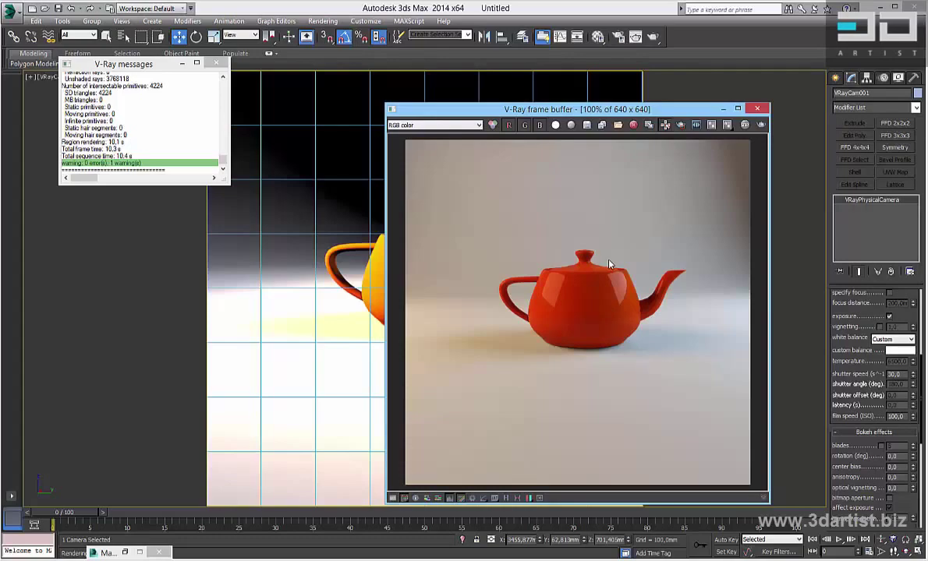
left_click(217, 65)
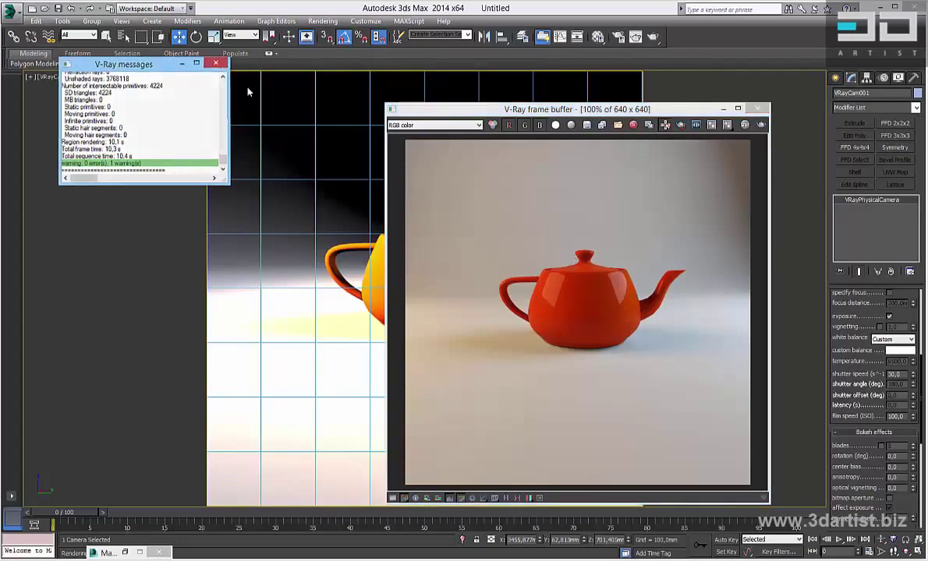
left_click(217, 67)
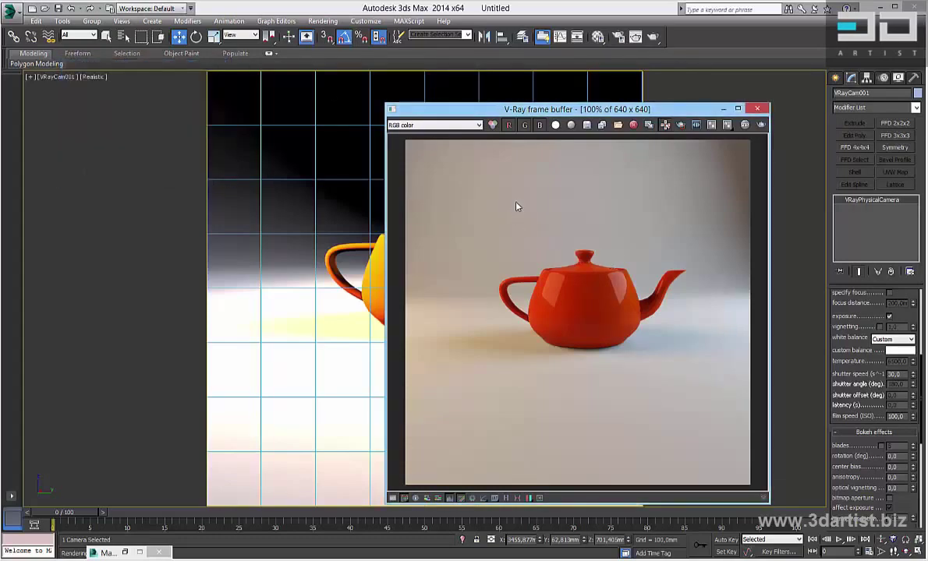
- Switch to the browser, show the 3DArtist.biz VK album "Портфолио финалистов 2-й ступени 3DArtist.biz" and open its first photo
mouse_move(125, 553)
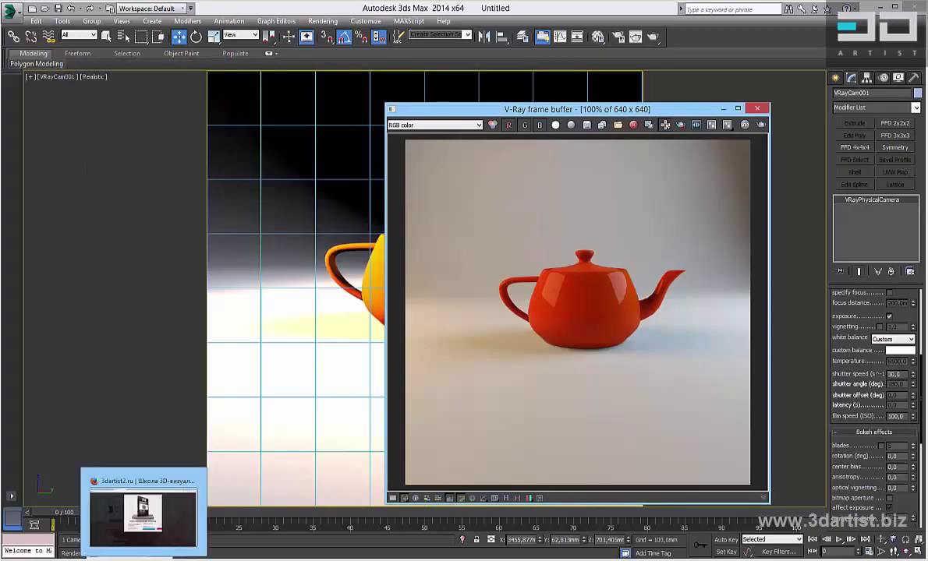
left_click(130, 511)
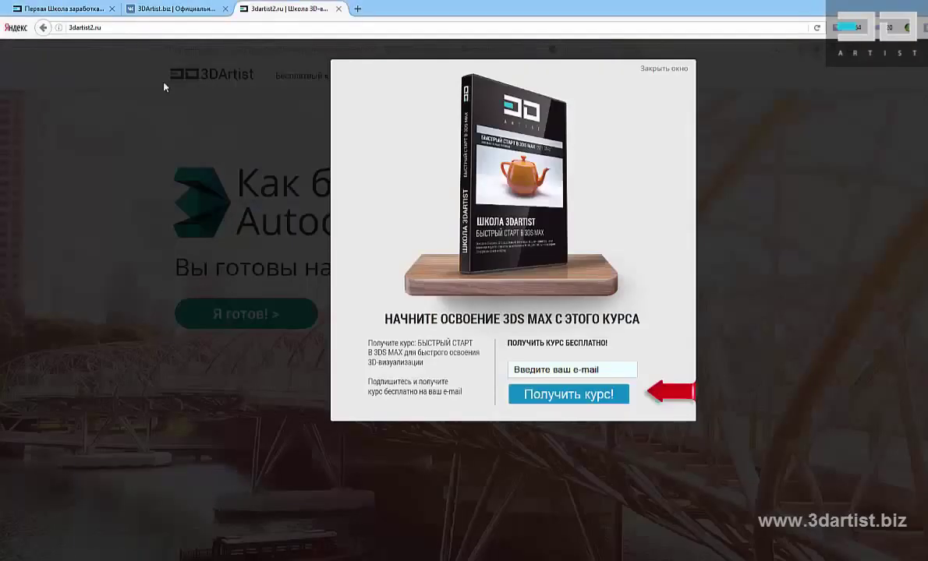
left_click(179, 9)
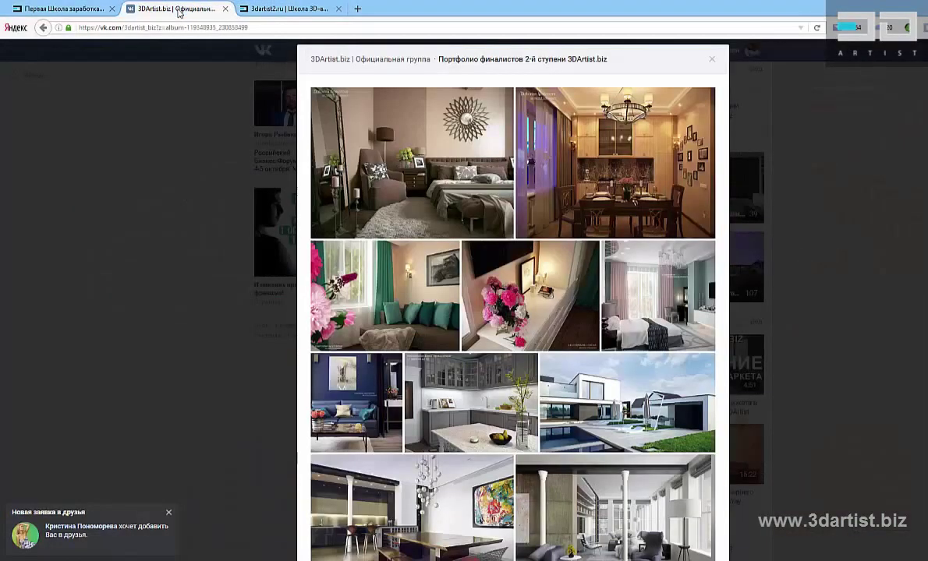
left_click(473, 176)
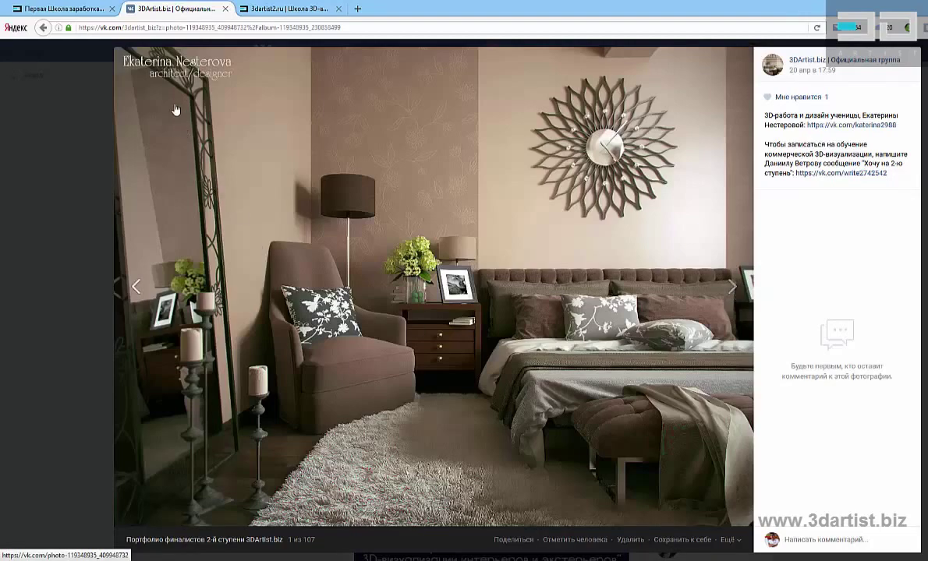
- Page through the finalists' interior and exterior renders in the album, from the first photo to photo 35
double_click(450, 109)
left_click(670, 294)
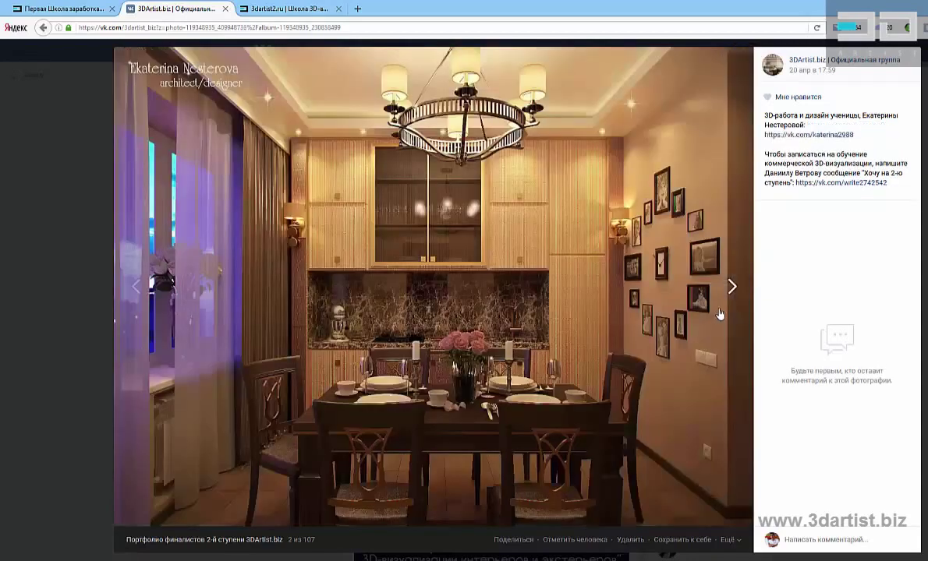
left_click(720, 314)
left_click(718, 312)
left_click(715, 313)
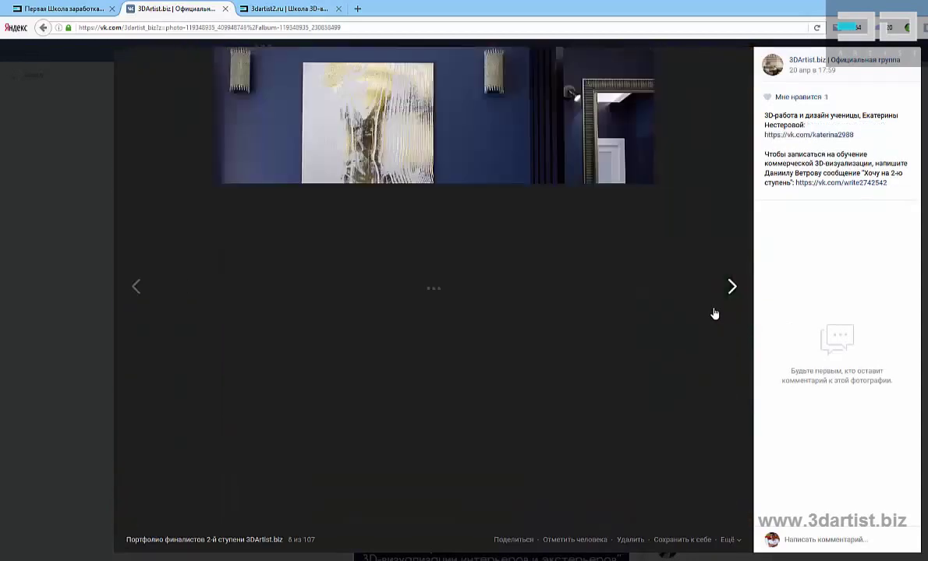
left_click(717, 312)
left_click(719, 313)
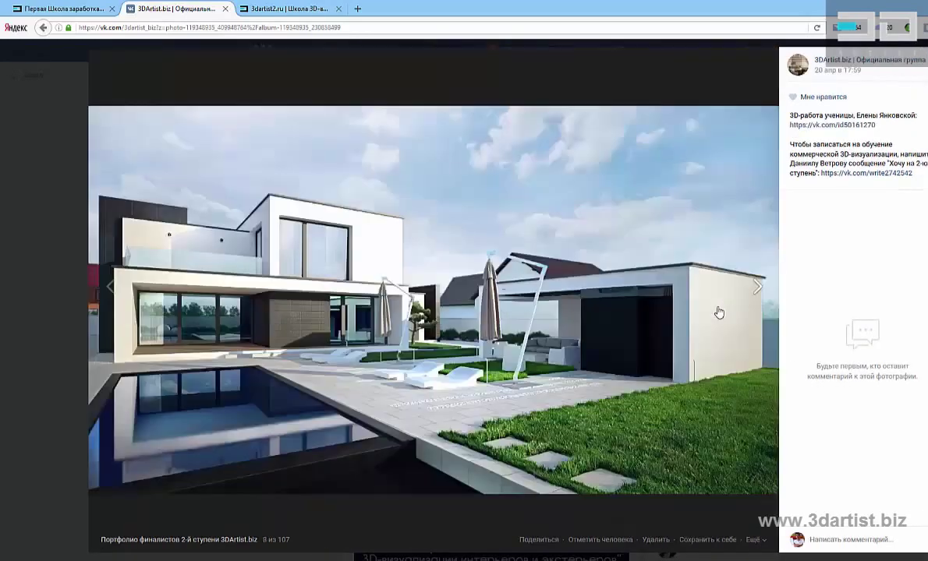
left_click(755, 290)
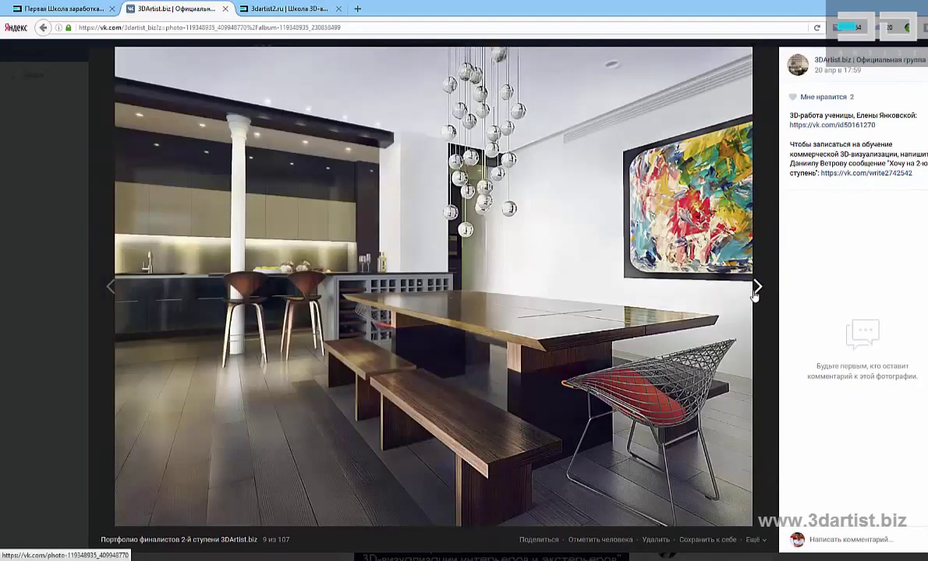
left_click(753, 291)
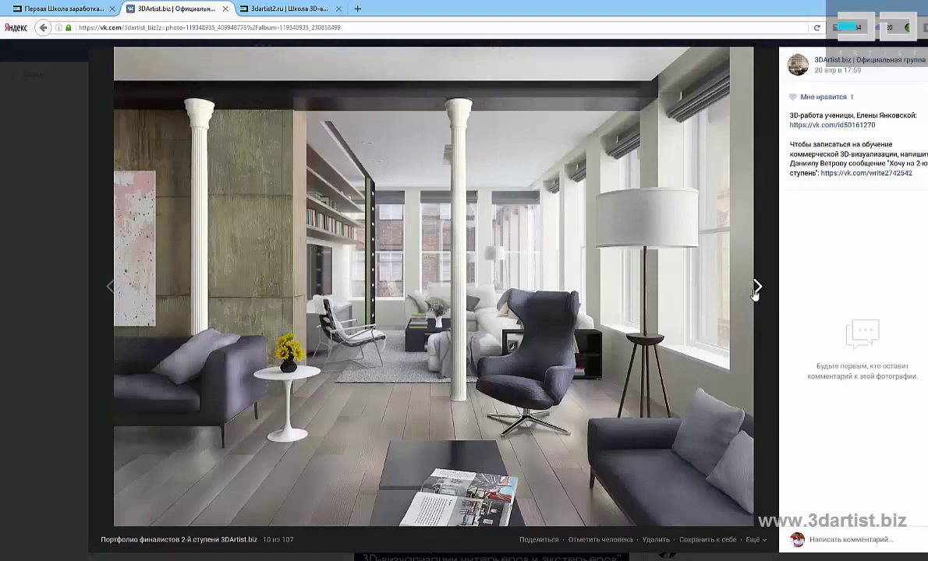
left_click(754, 291)
left_click(745, 292)
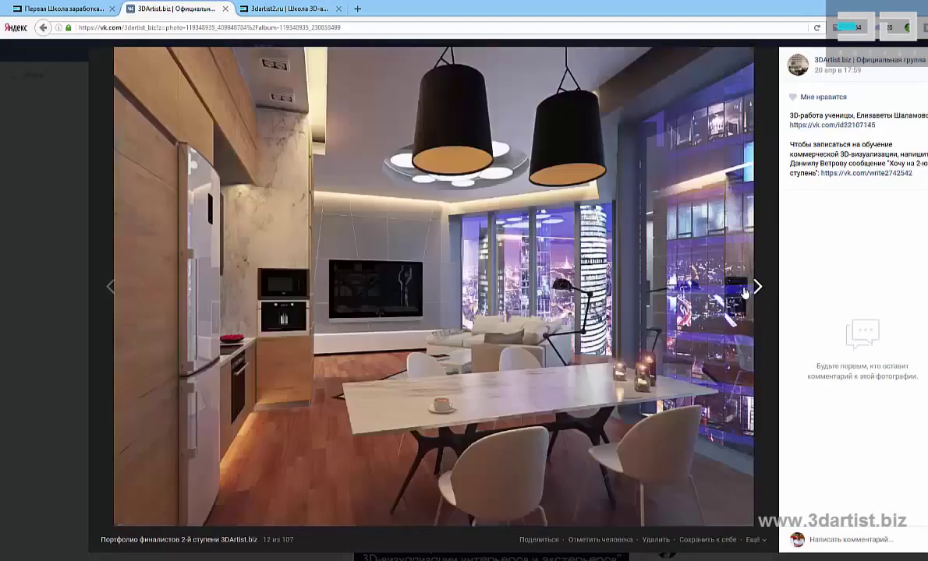
left_click(695, 277)
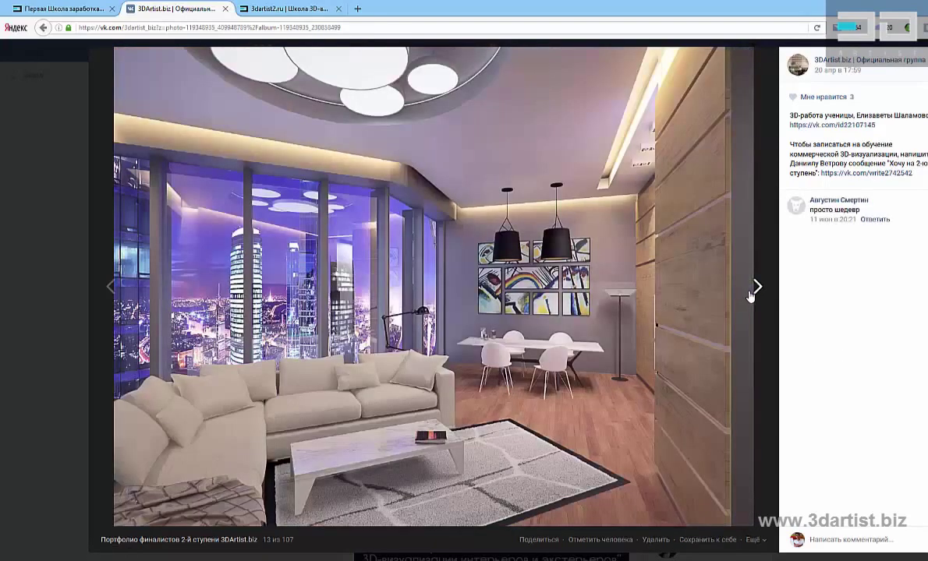
left_click(701, 281)
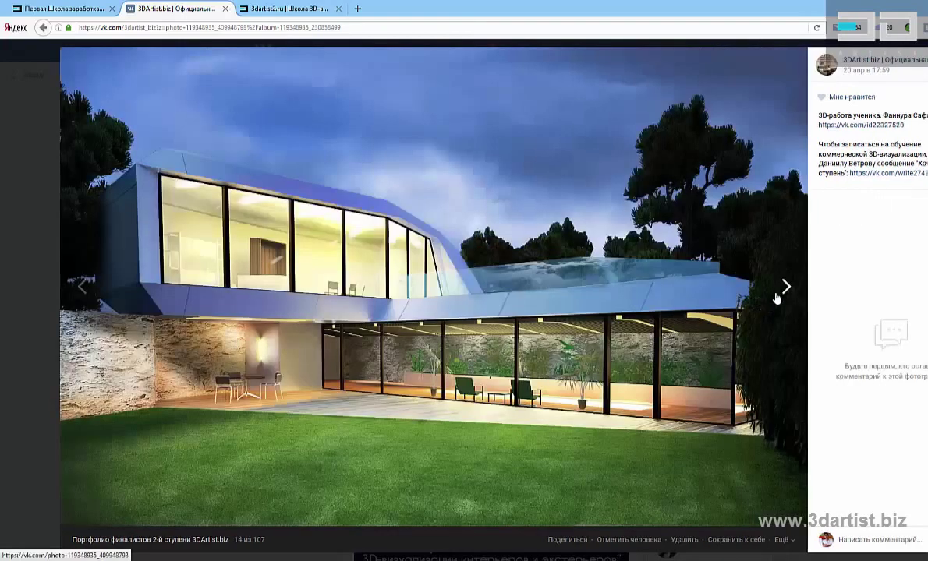
left_click(785, 289)
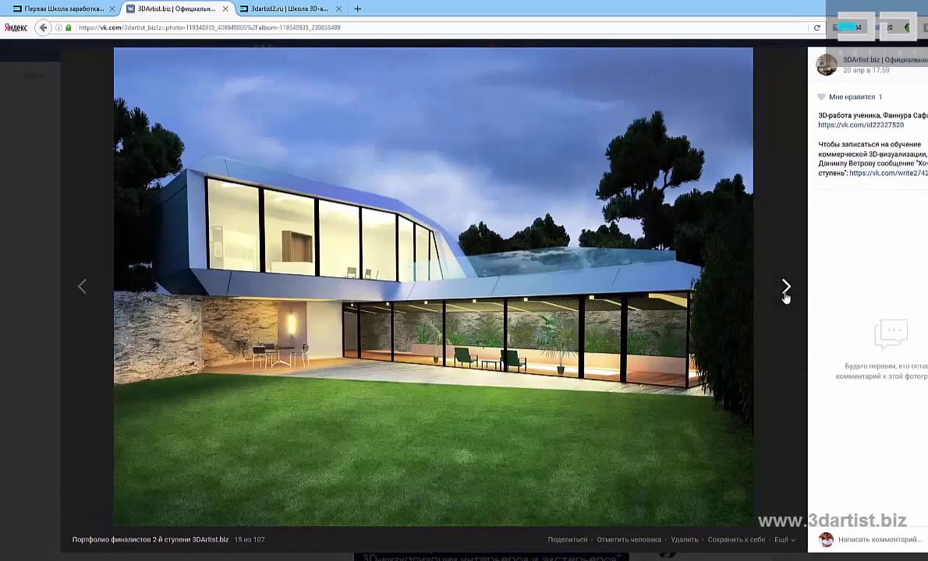
left_click(785, 289)
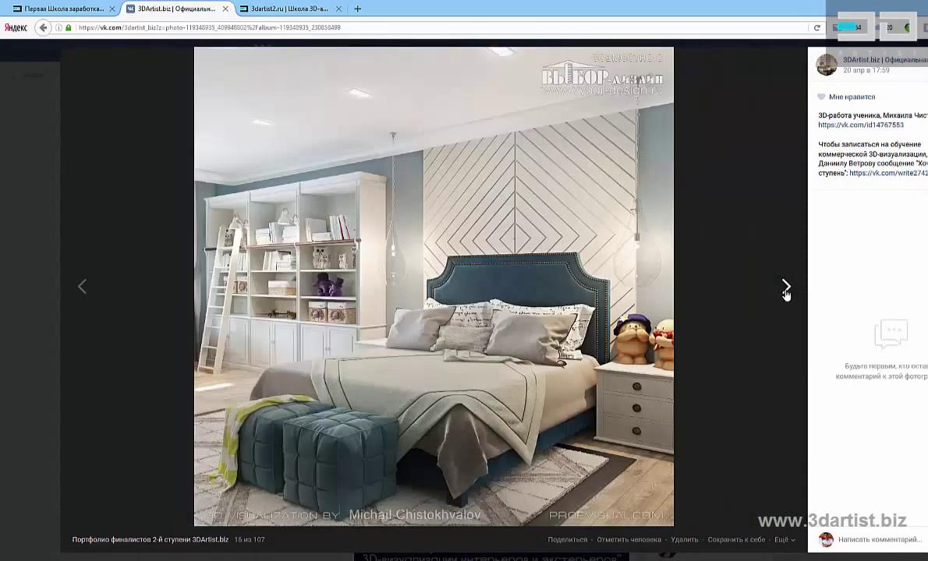
left_click(785, 289)
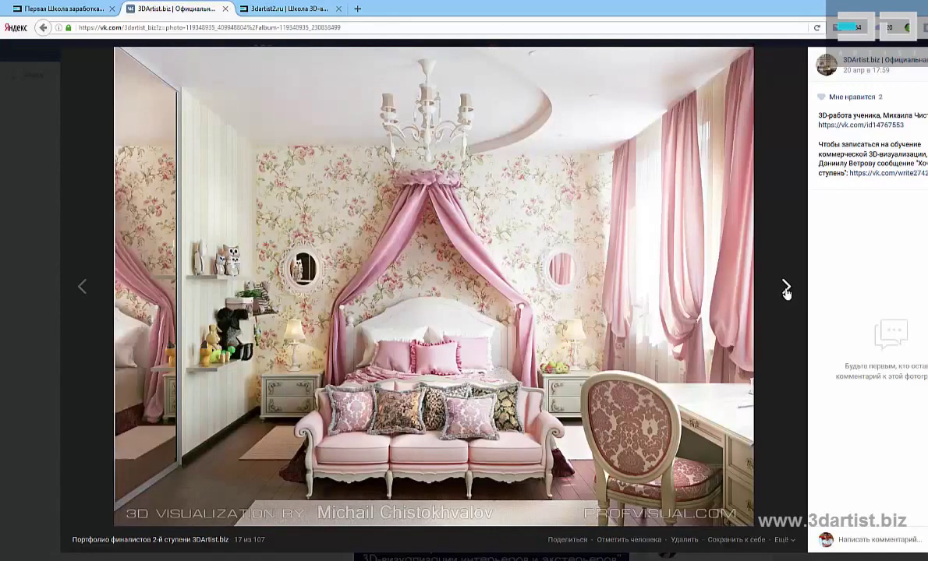
left_click(785, 289)
left_click(785, 289)
left_click(785, 289)
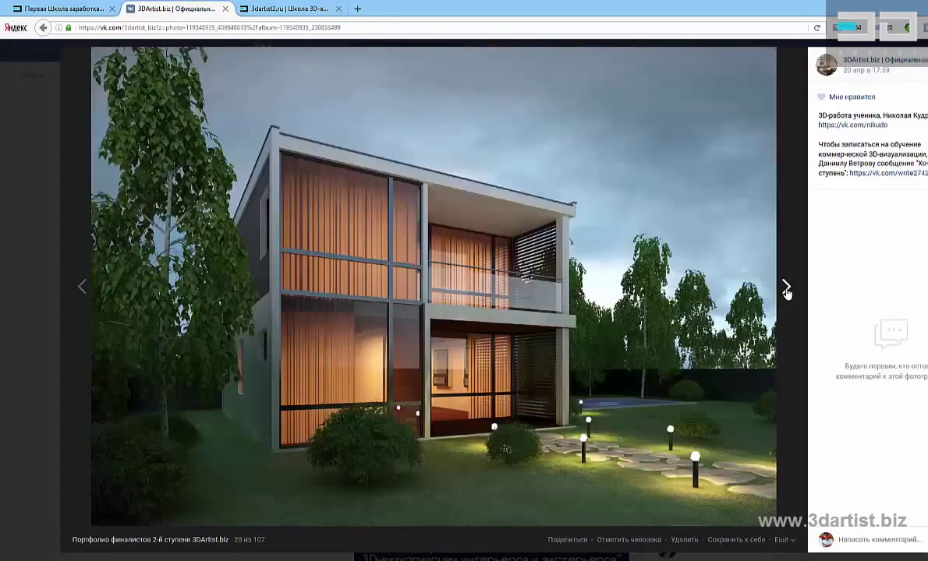
left_click(786, 289)
left_click(785, 289)
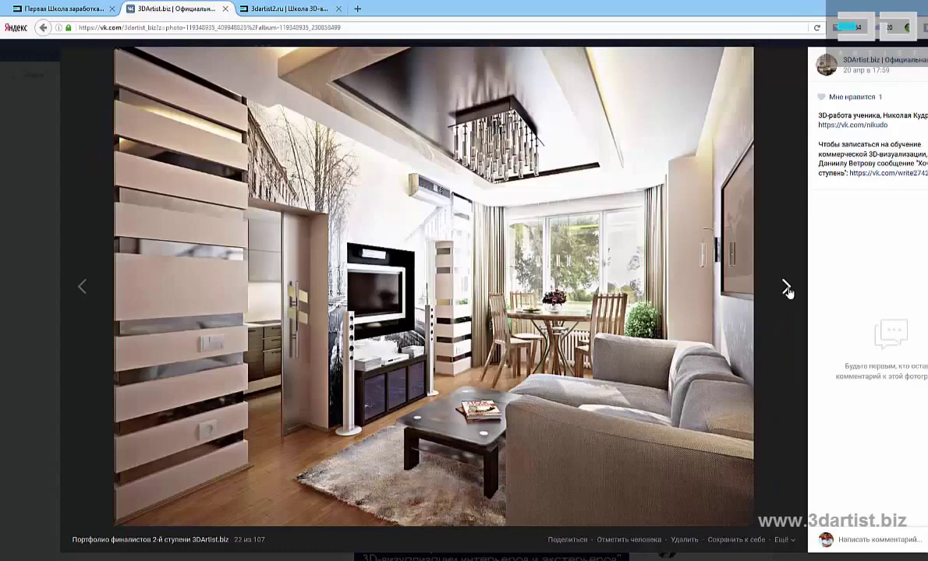
left_click(785, 289)
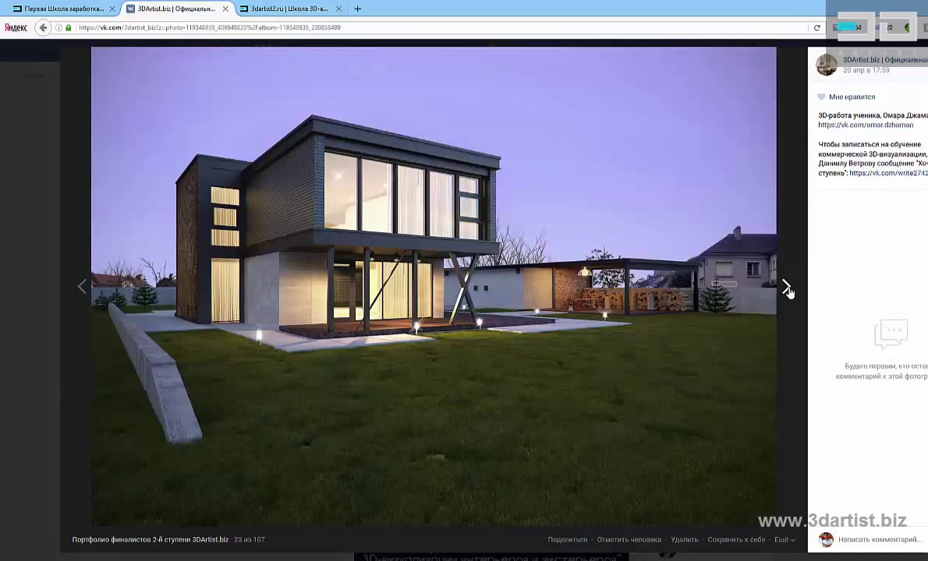
left_click(787, 290)
left_click(786, 289)
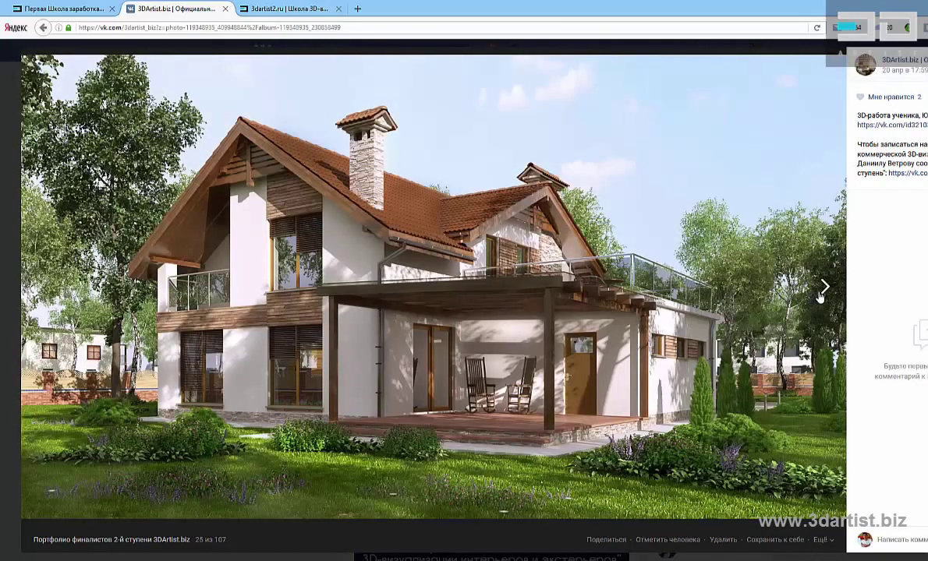
left_click(822, 294)
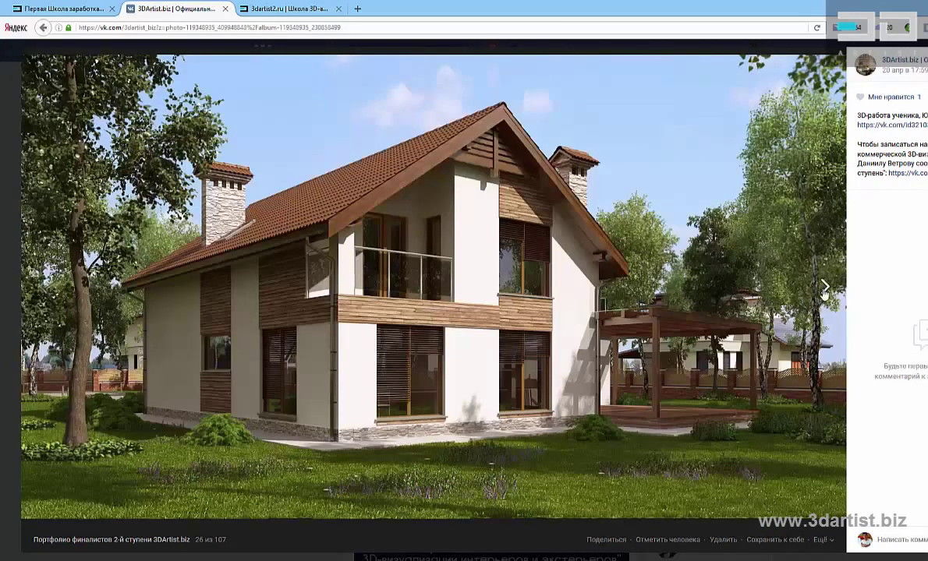
left_click(825, 290)
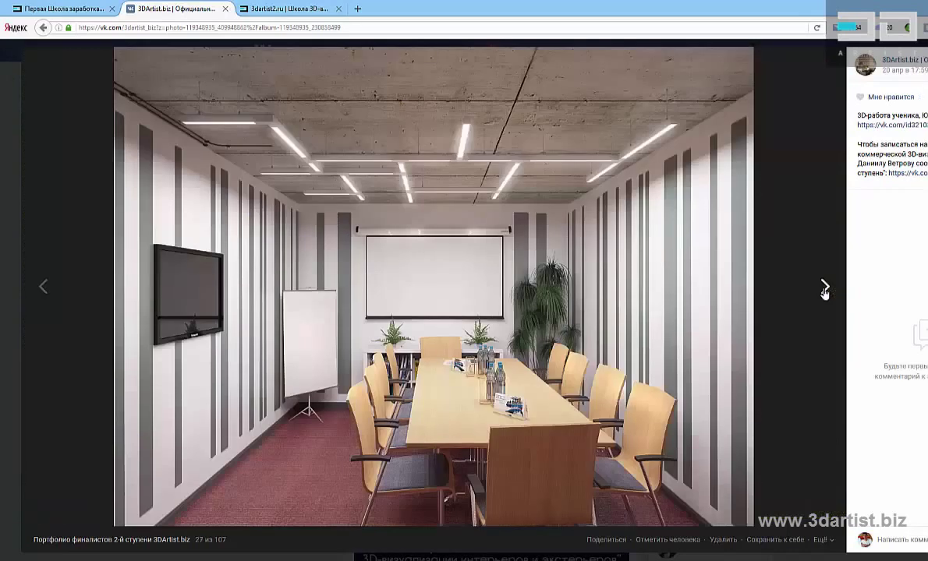
left_click(825, 290)
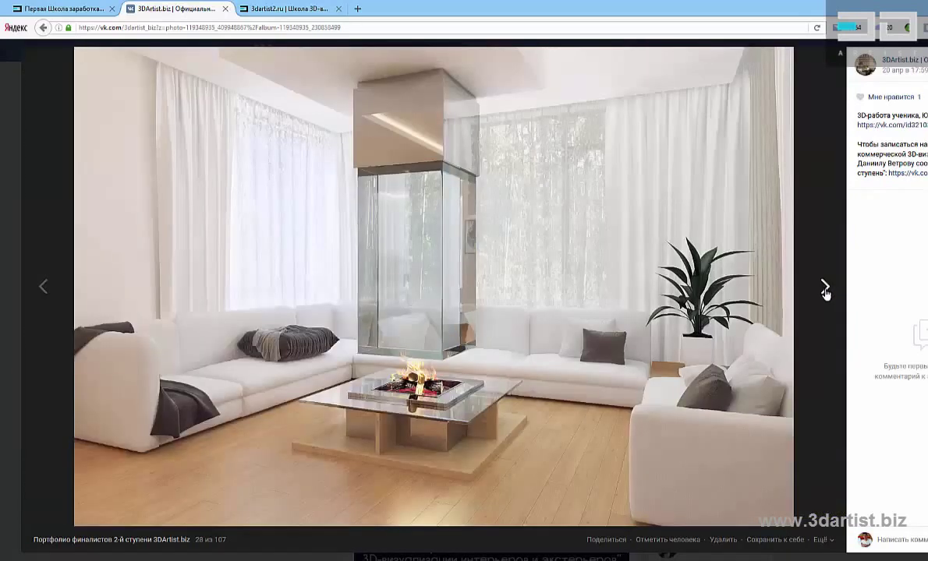
left_click(825, 290)
left_click(824, 289)
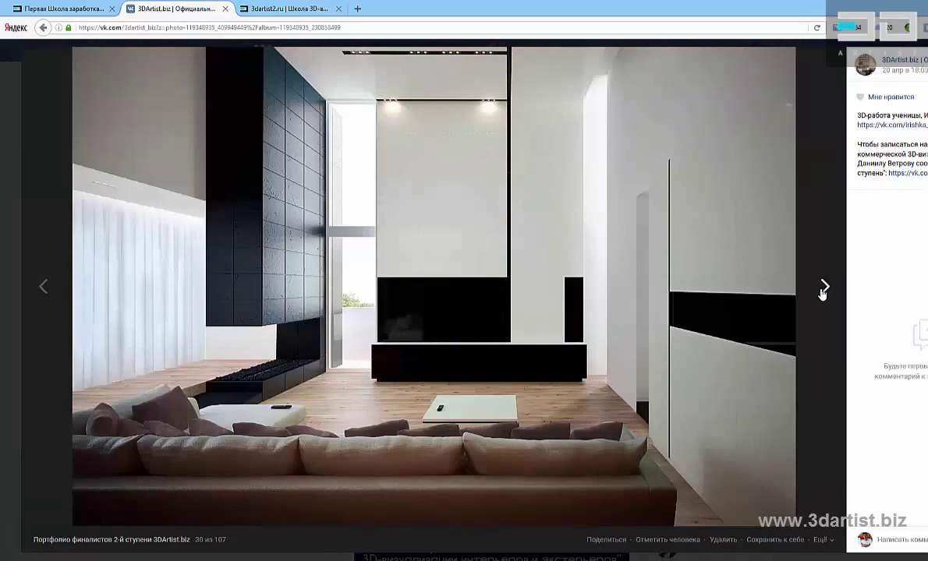
left_click(818, 294)
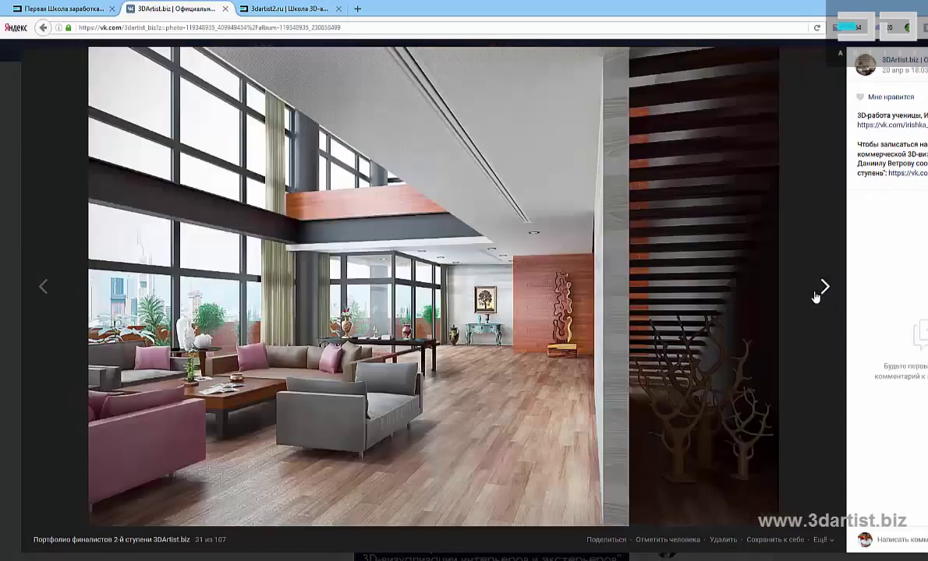
left_click(823, 293)
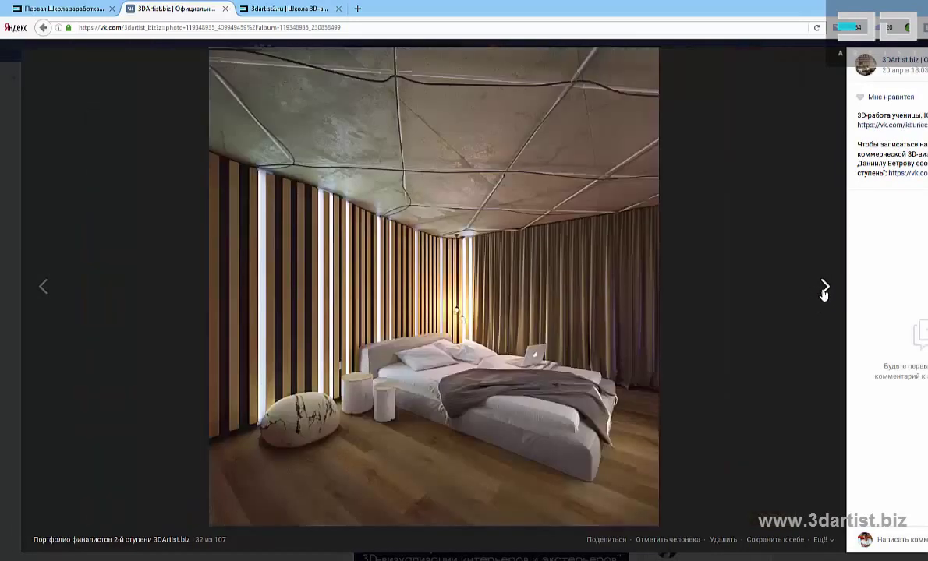
left_click(823, 293)
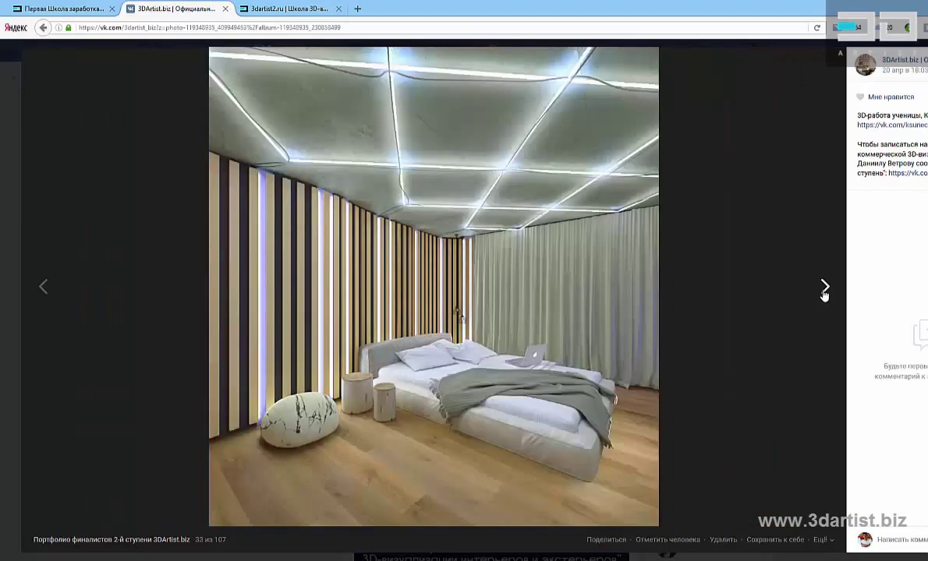
left_click(824, 291)
left_click(822, 291)
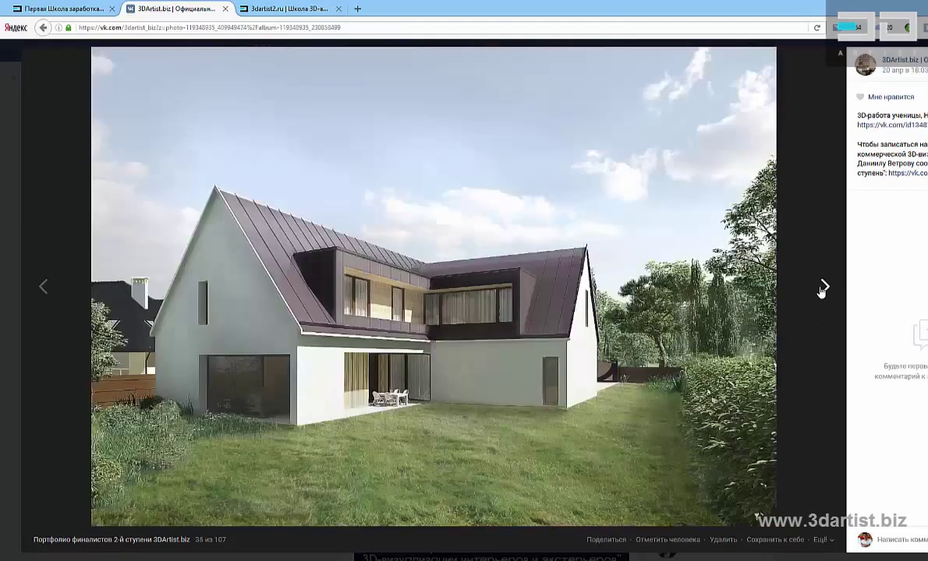
- Continue through the finalists' interior and exterior renders in the album, from photo 36 to photo 95
left_click(823, 290)
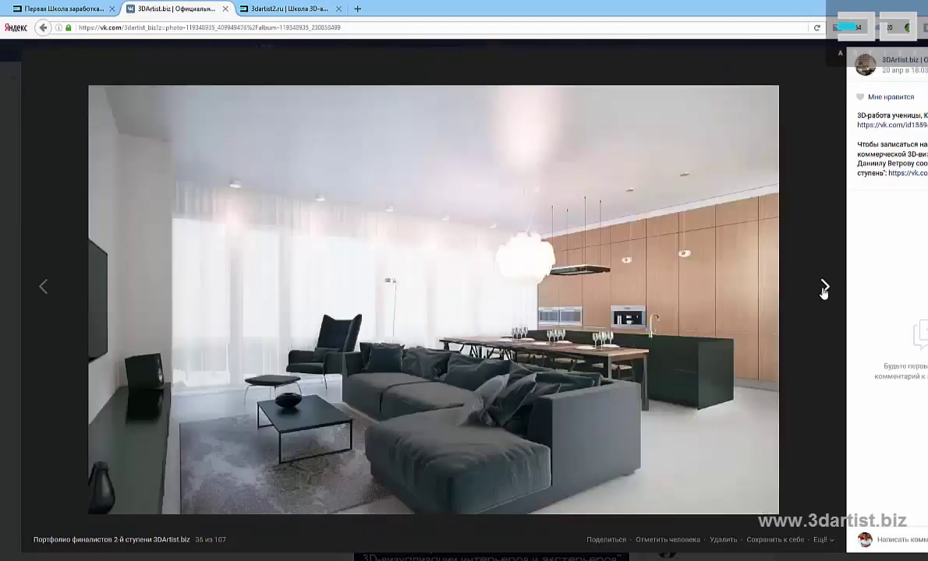
left_click(823, 291)
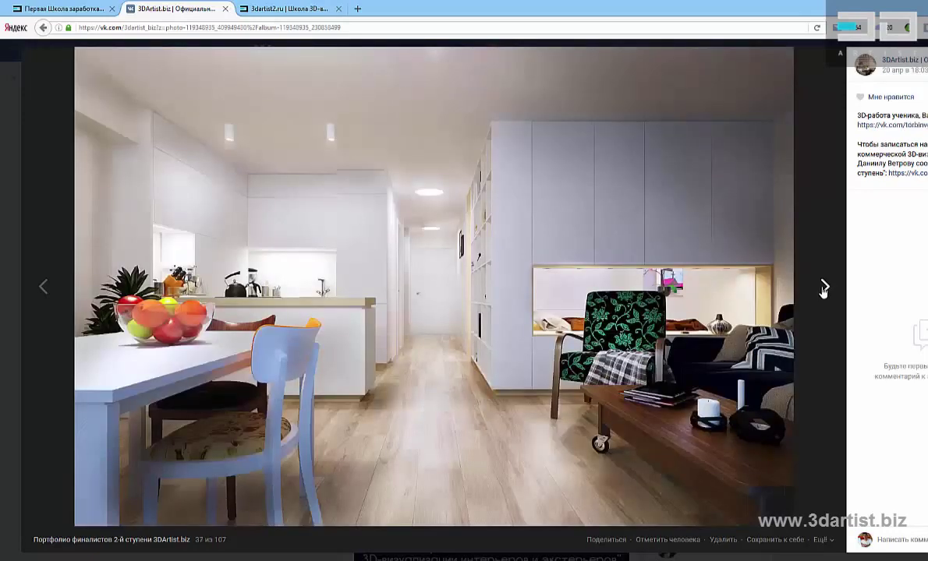
left_click(823, 290)
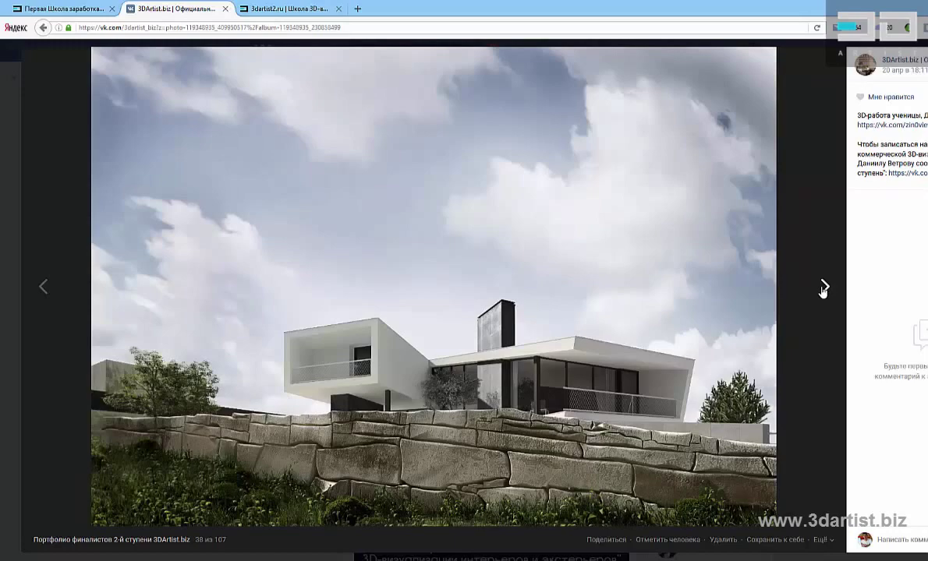
left_click(823, 290)
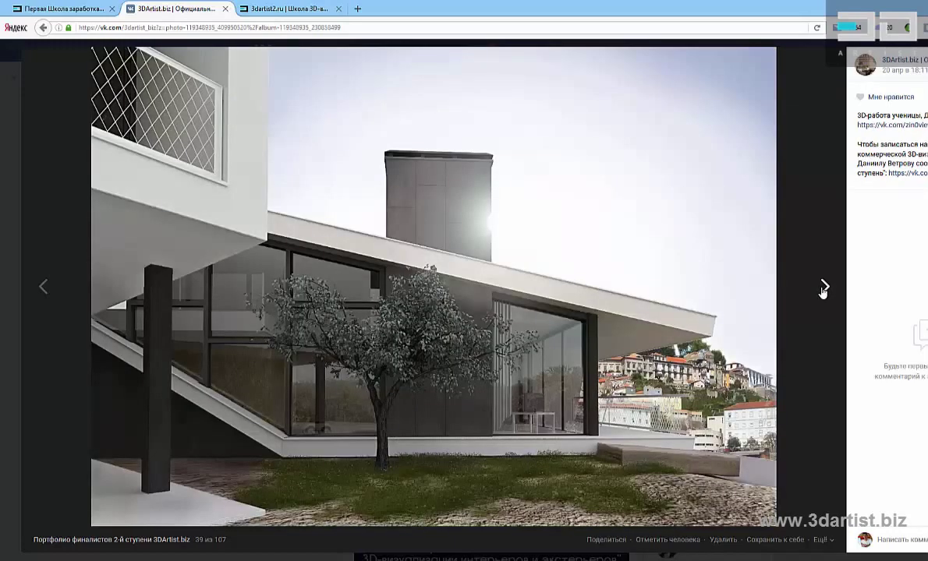
left_click(823, 290)
left_click(823, 290)
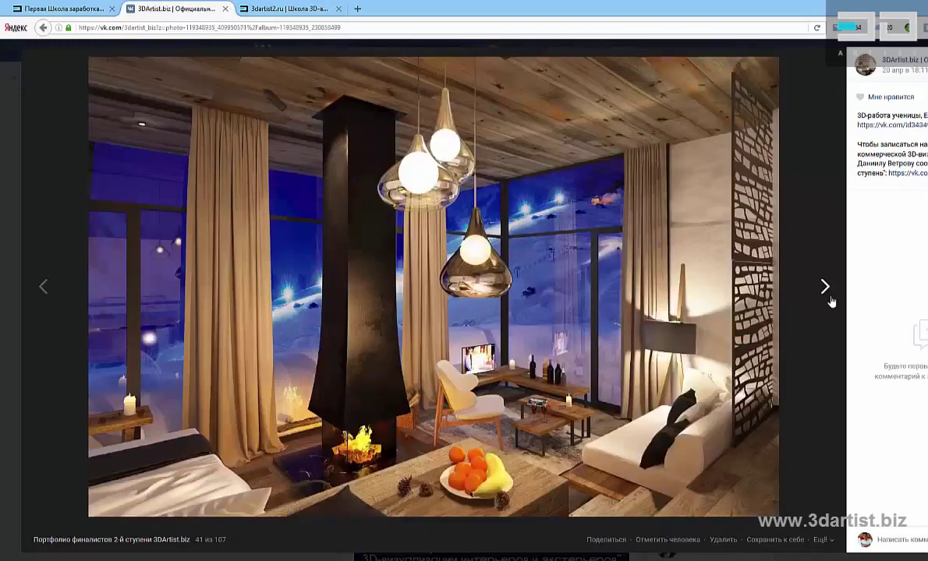
left_click(823, 290)
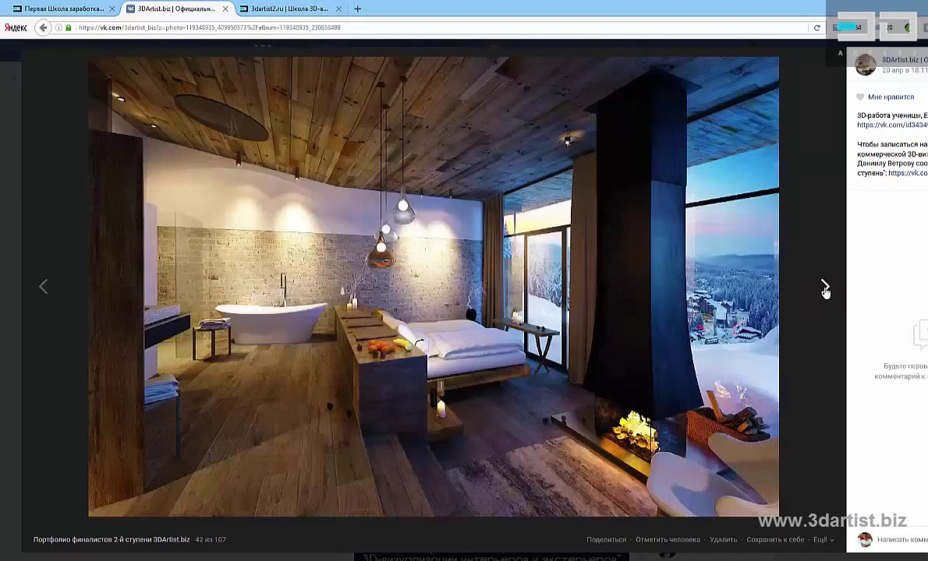
left_click(824, 290)
left_click(824, 290)
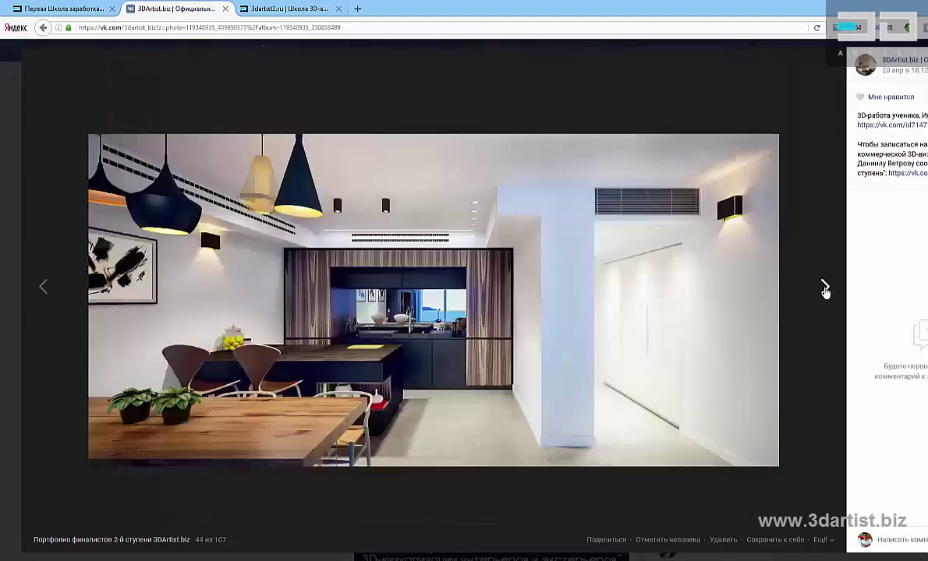
left_click(824, 290)
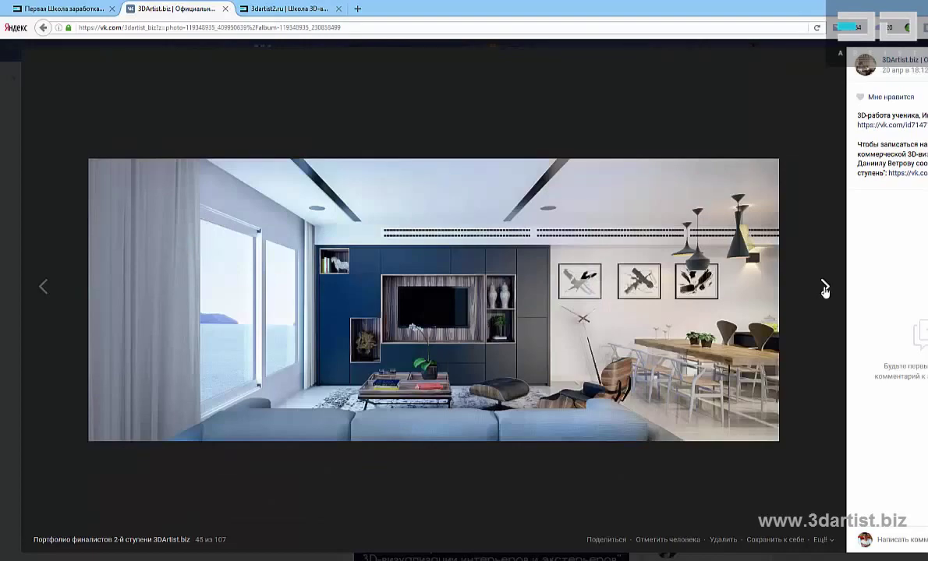
left_click(824, 290)
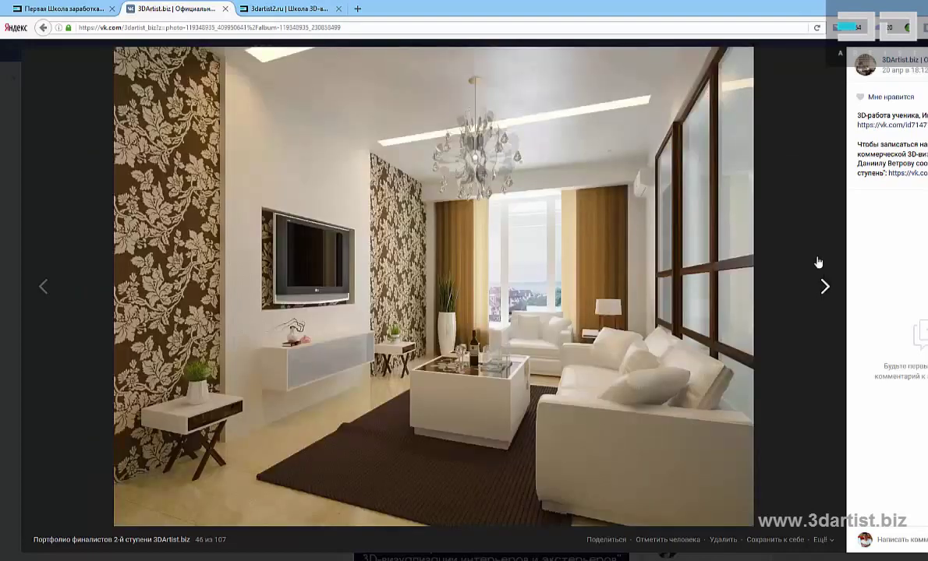
left_click(824, 288)
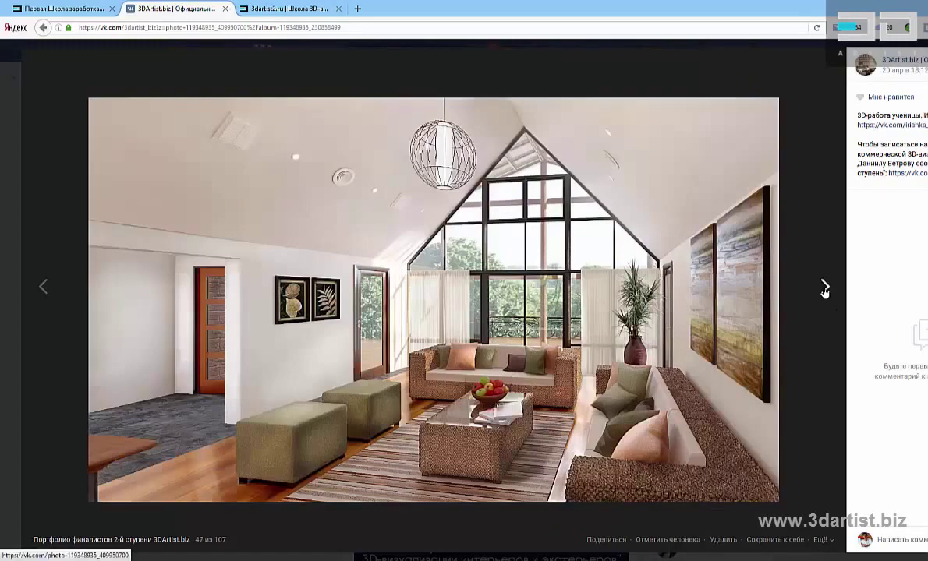
left_click(825, 290)
left_click(824, 290)
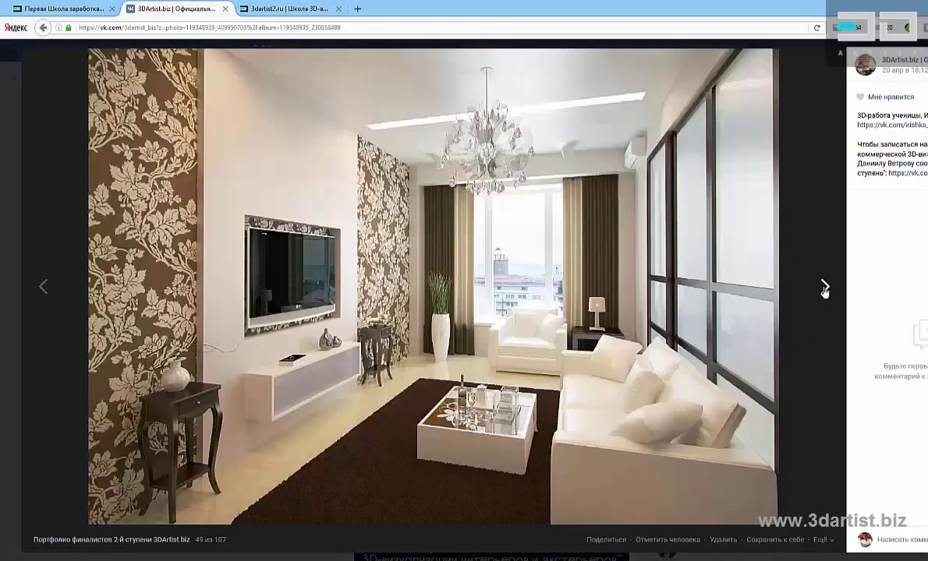
left_click(824, 290)
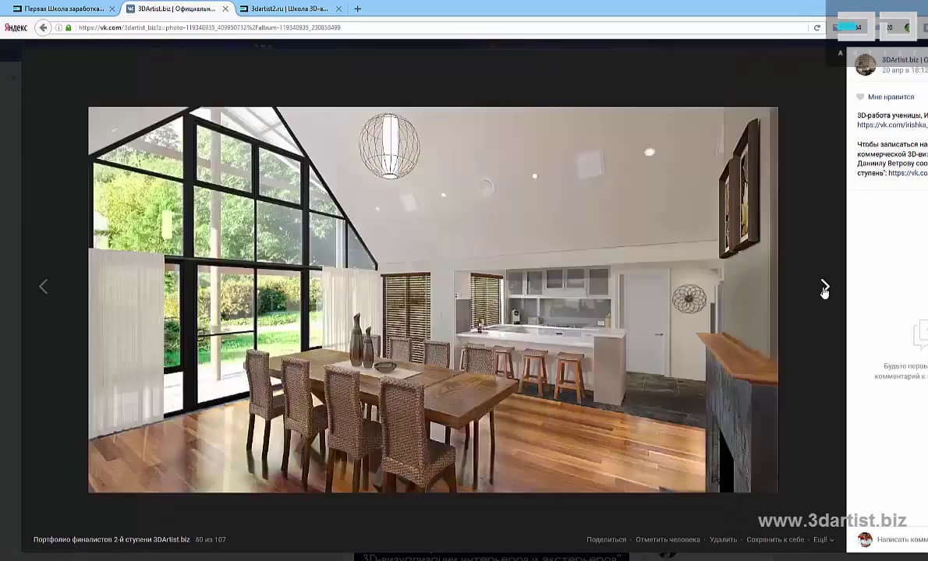
left_click(825, 289)
left_click(824, 289)
left_click(825, 290)
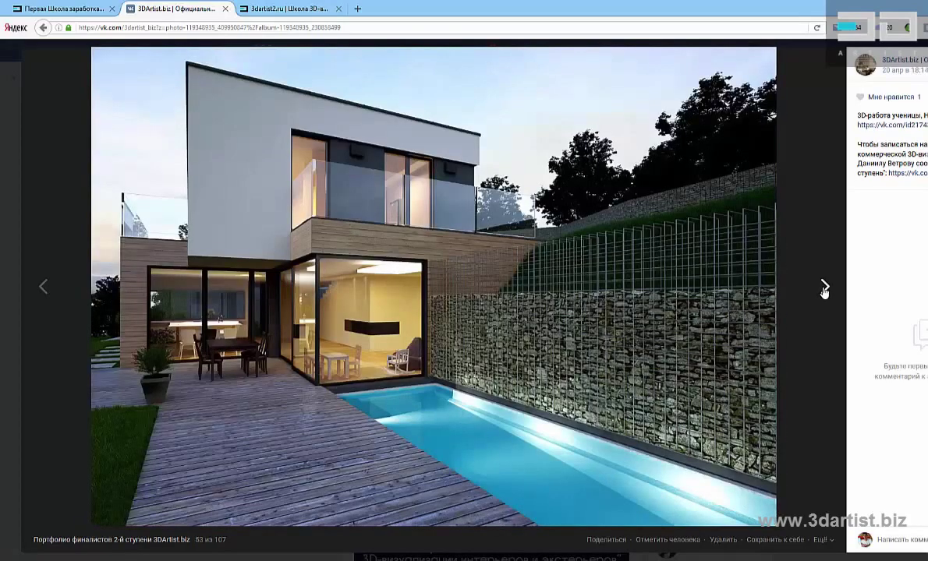
left_click(825, 289)
left_click(825, 289)
left_click(825, 290)
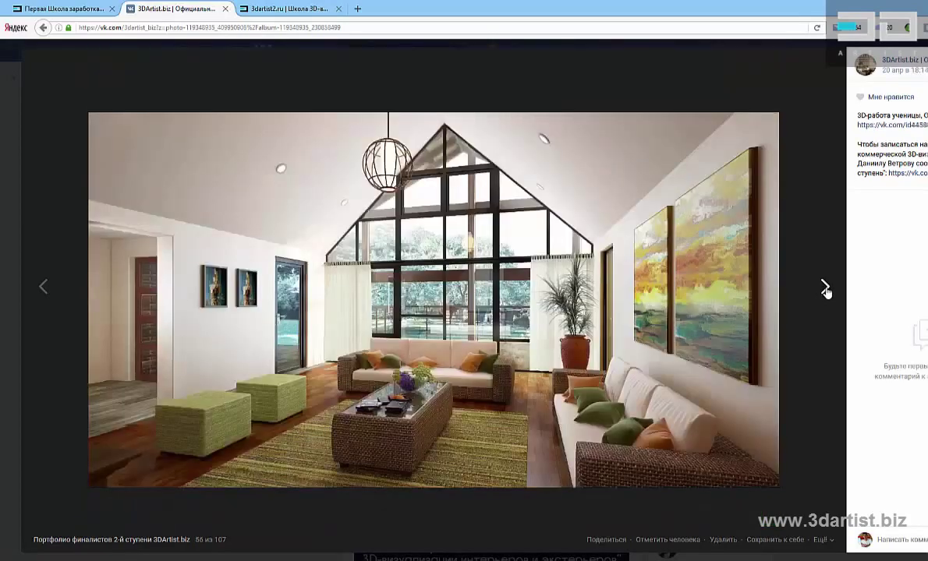
left_click(825, 289)
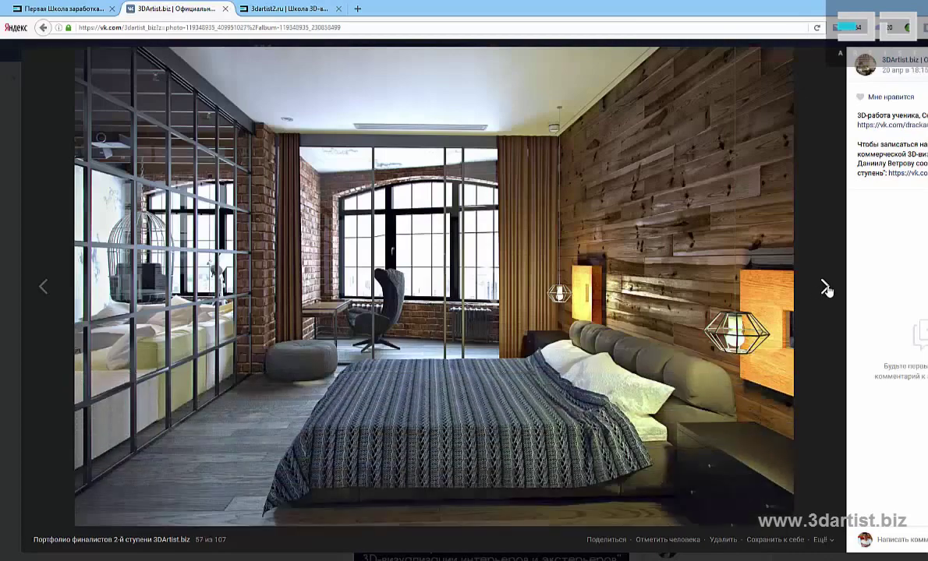
left_click(826, 290)
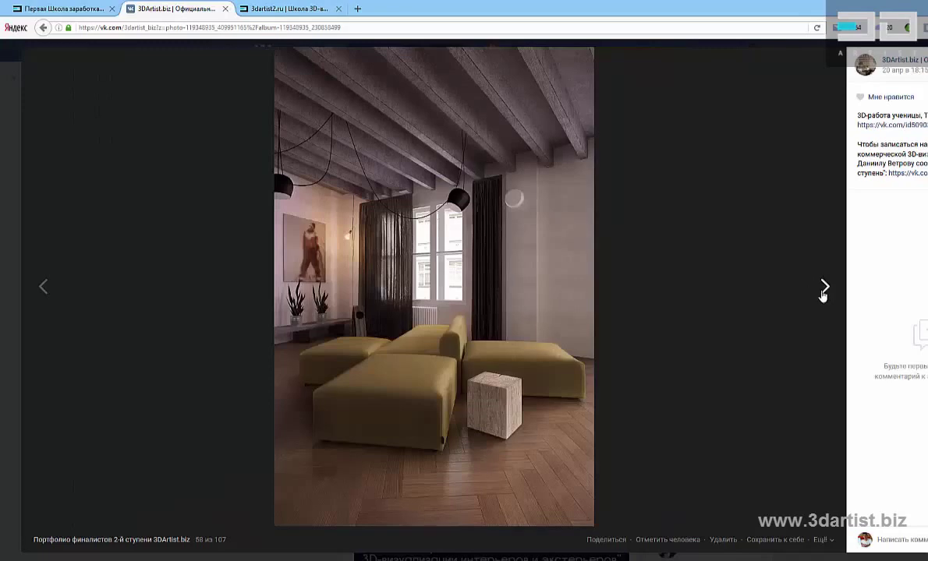
left_click(823, 293)
left_click(820, 293)
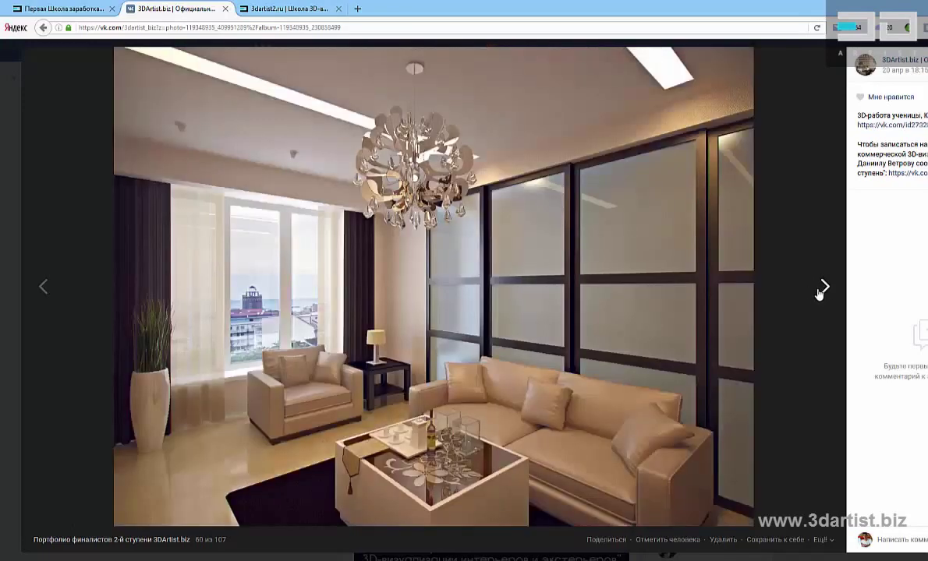
left_click(822, 293)
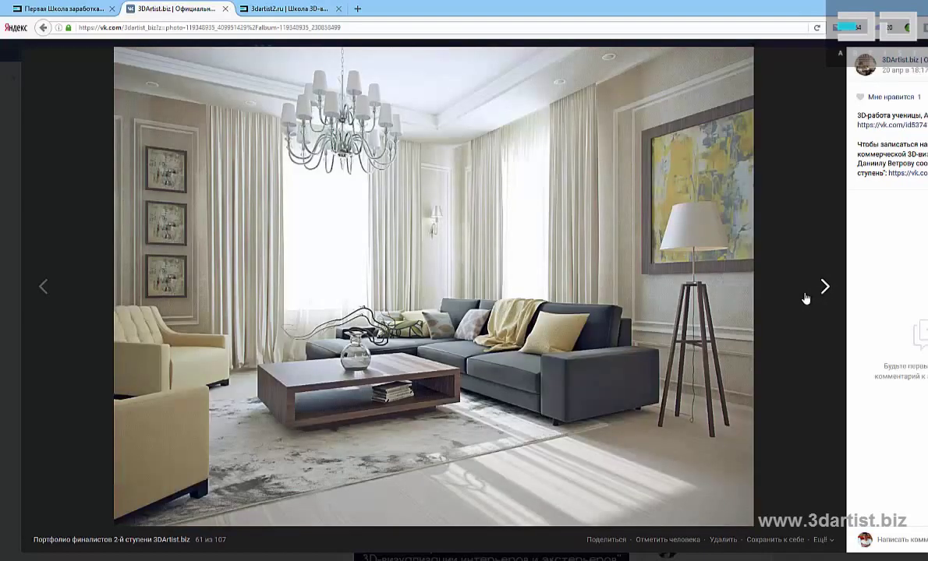
left_click(807, 299)
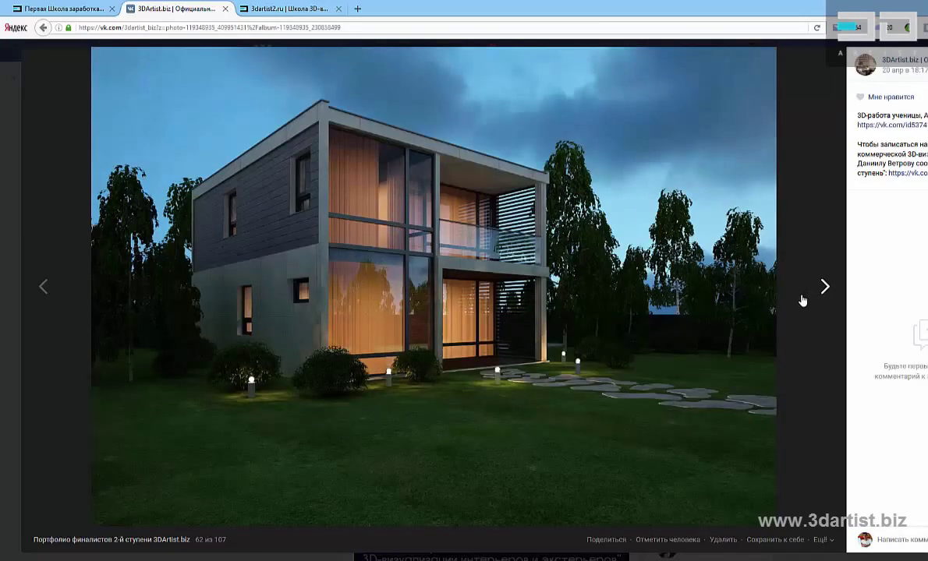
left_click(824, 288)
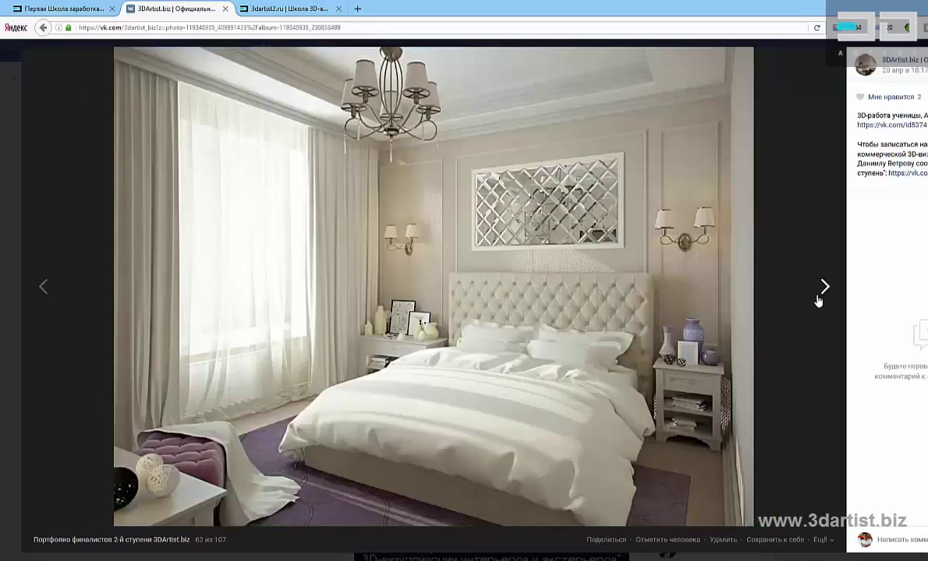
left_click(824, 287)
left_click(824, 288)
left_click(824, 288)
left_click(820, 300)
left_click(820, 300)
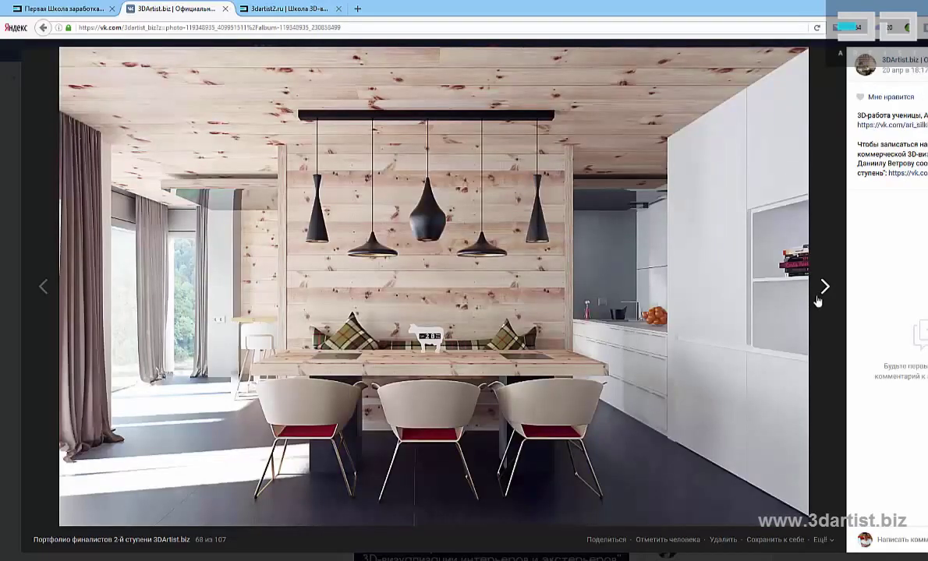
left_click(817, 301)
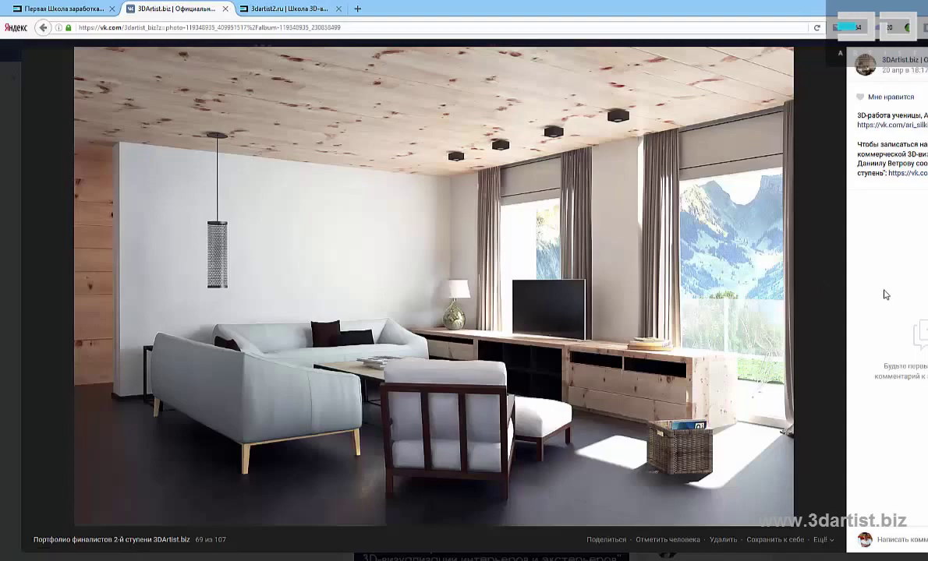
left_click(823, 289)
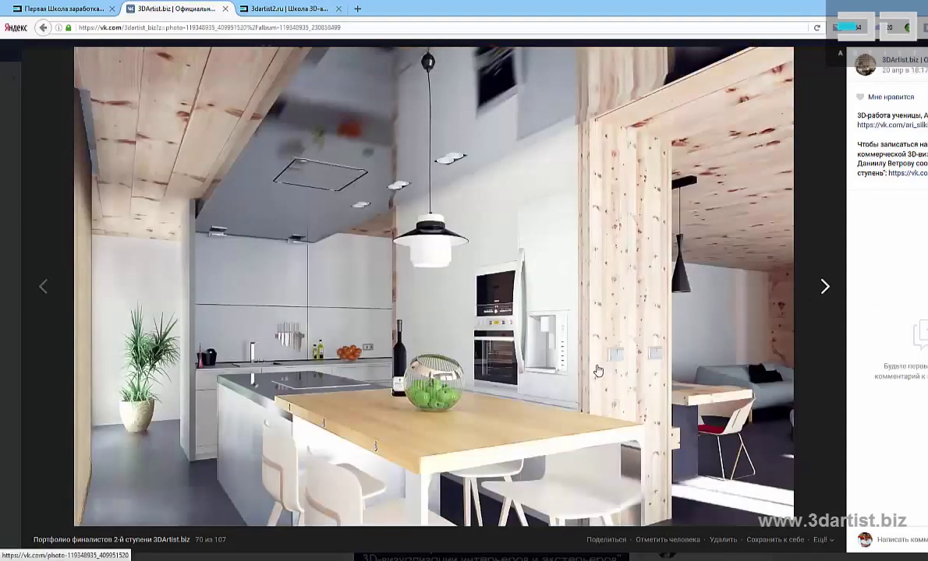
left_click(824, 288)
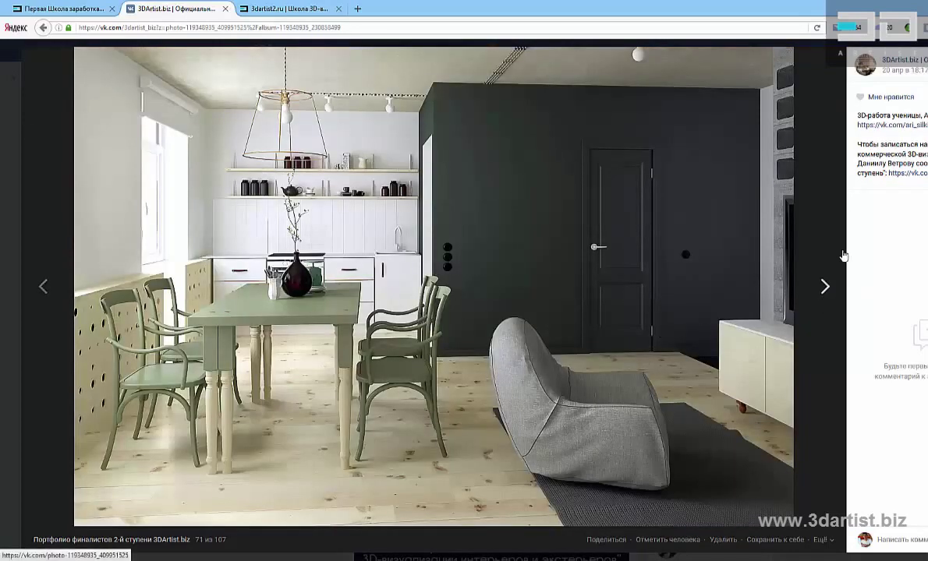
left_click(824, 287)
left_click(824, 289)
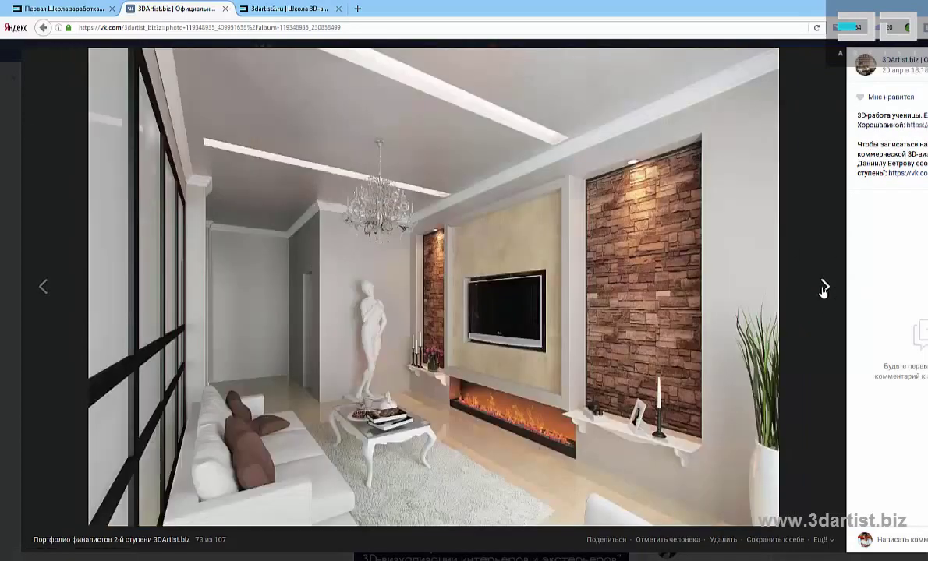
left_click(824, 288)
left_click(824, 288)
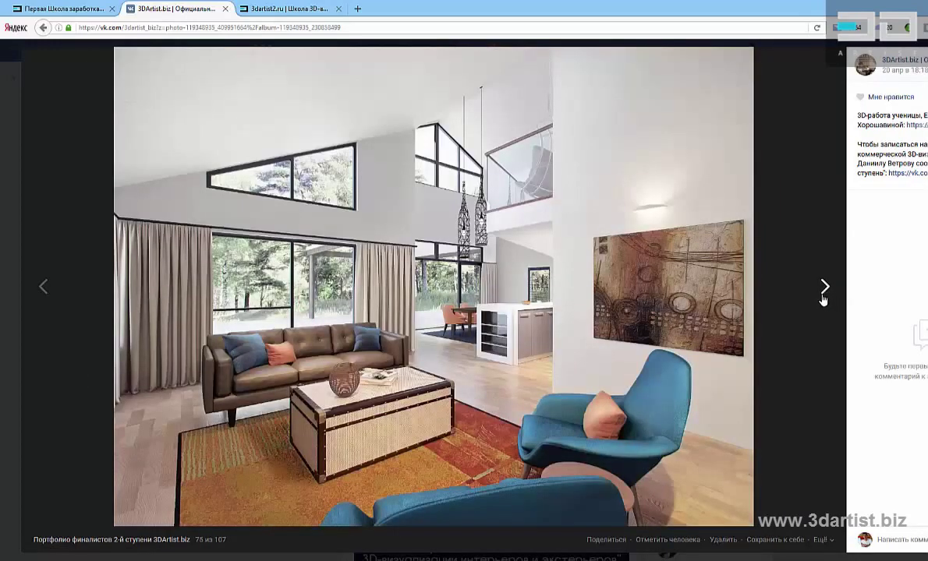
left_click(823, 299)
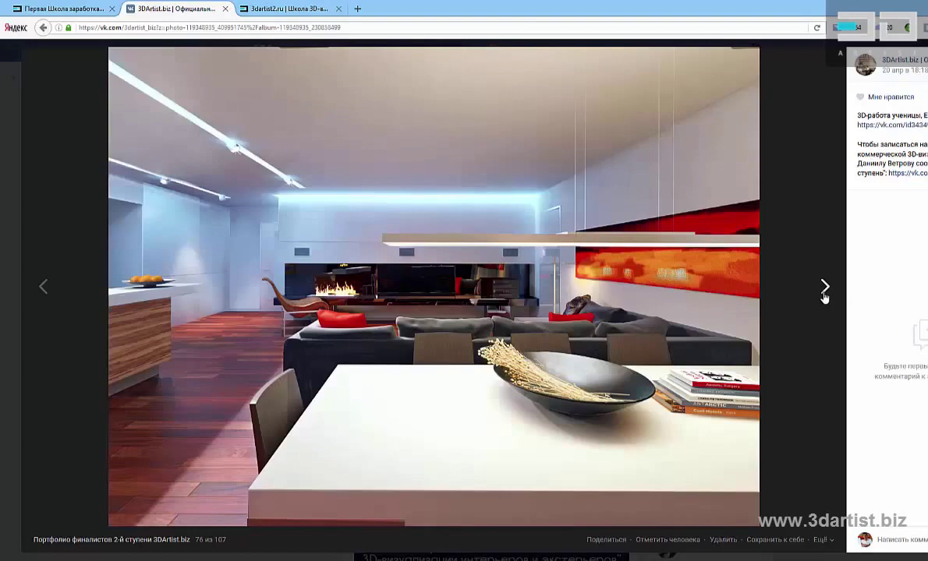
left_click(824, 298)
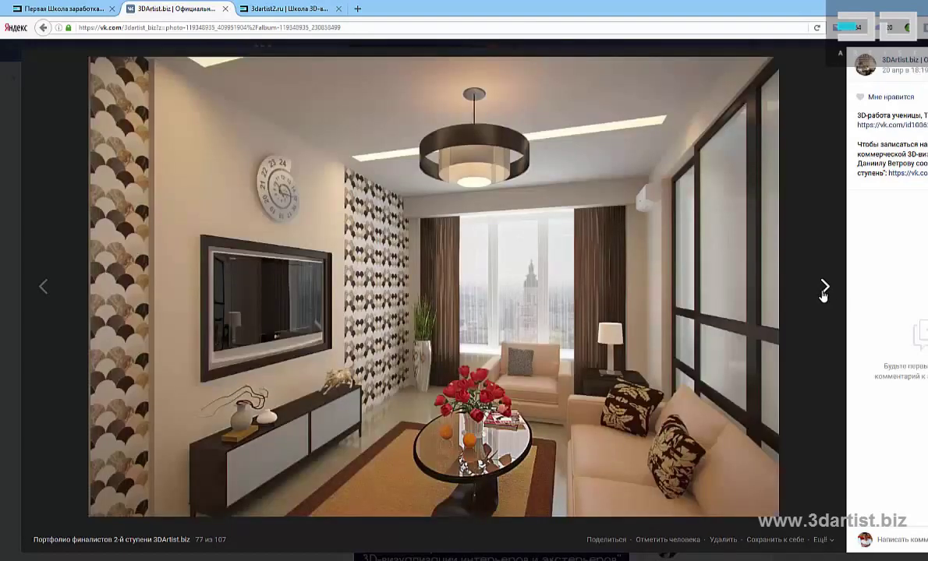
left_click(822, 297)
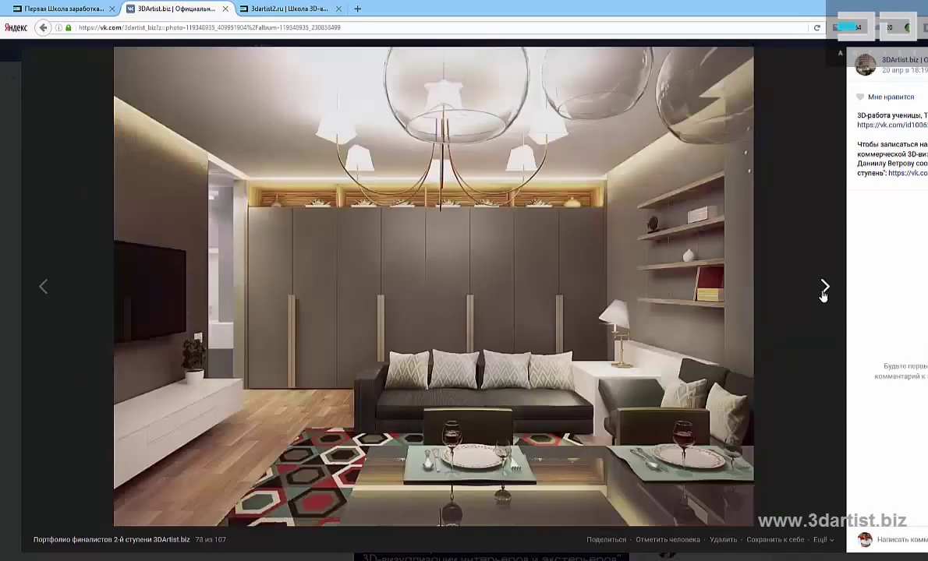
left_click(823, 298)
left_click(822, 298)
left_click(822, 298)
left_click(824, 294)
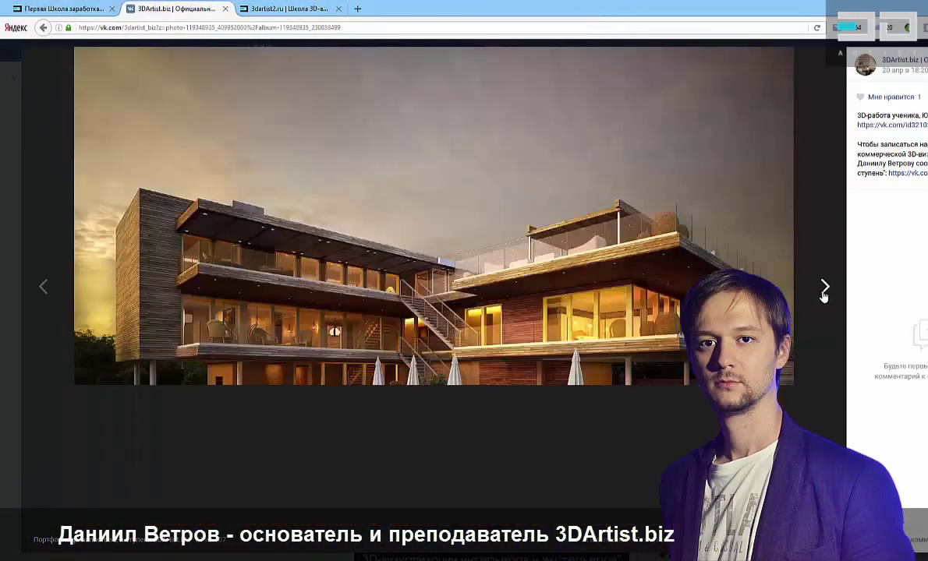
left_click(824, 295)
left_click(823, 295)
left_click(824, 295)
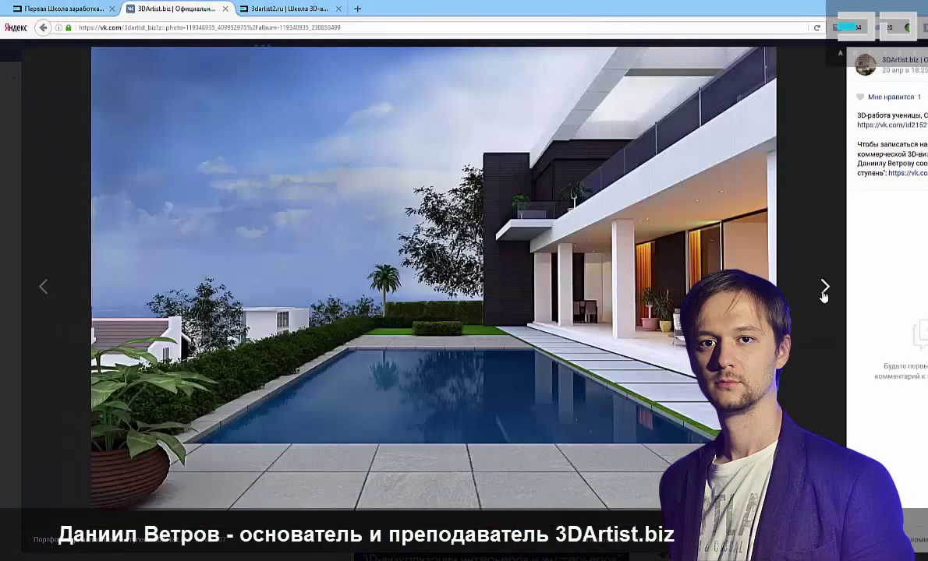
left_click(823, 295)
left_click(823, 295)
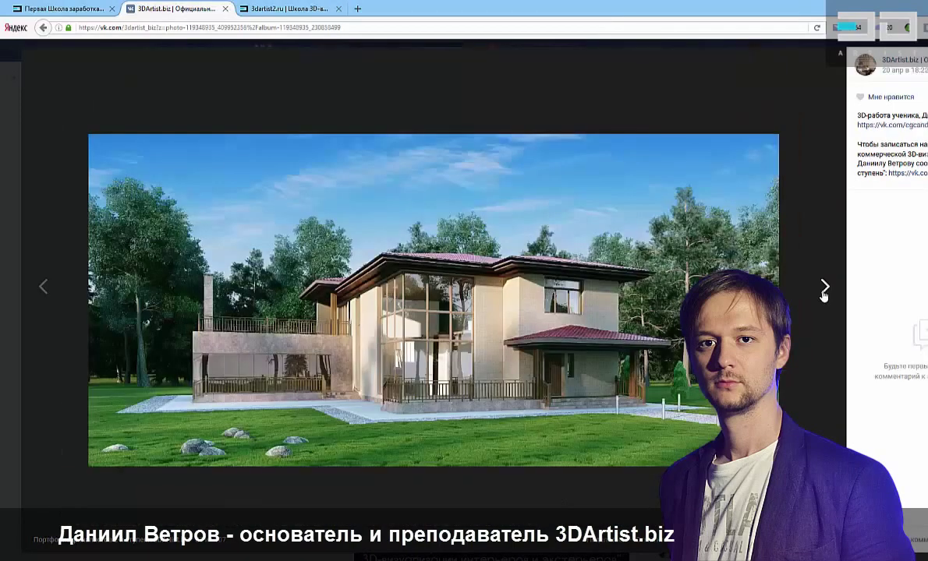
left_click(824, 294)
left_click(823, 294)
left_click(823, 295)
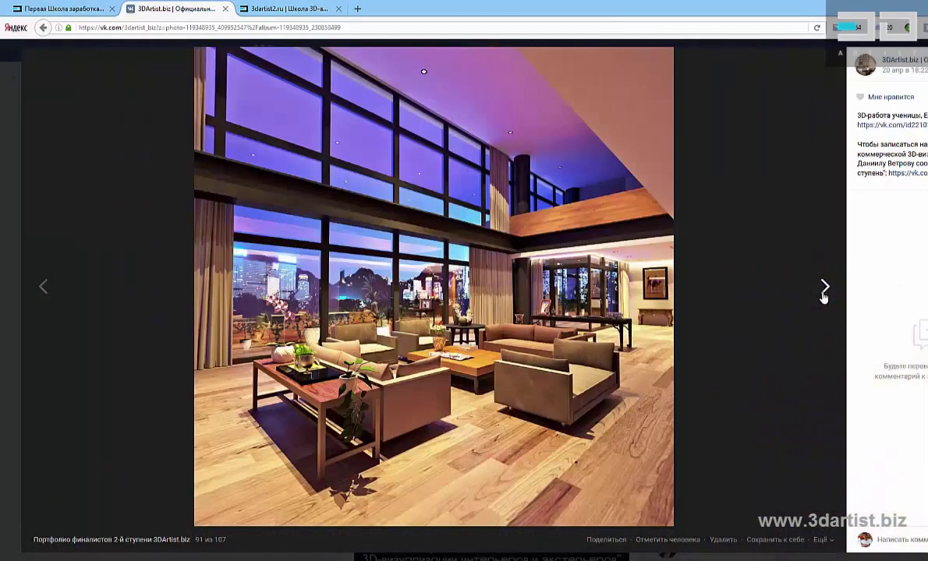
left_click(824, 295)
left_click(824, 295)
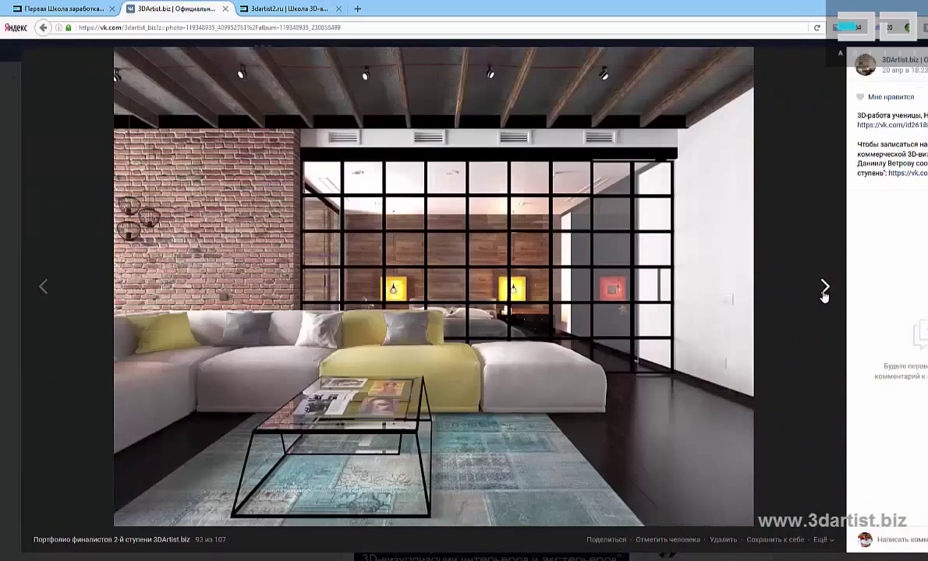
left_click(823, 295)
left_click(824, 295)
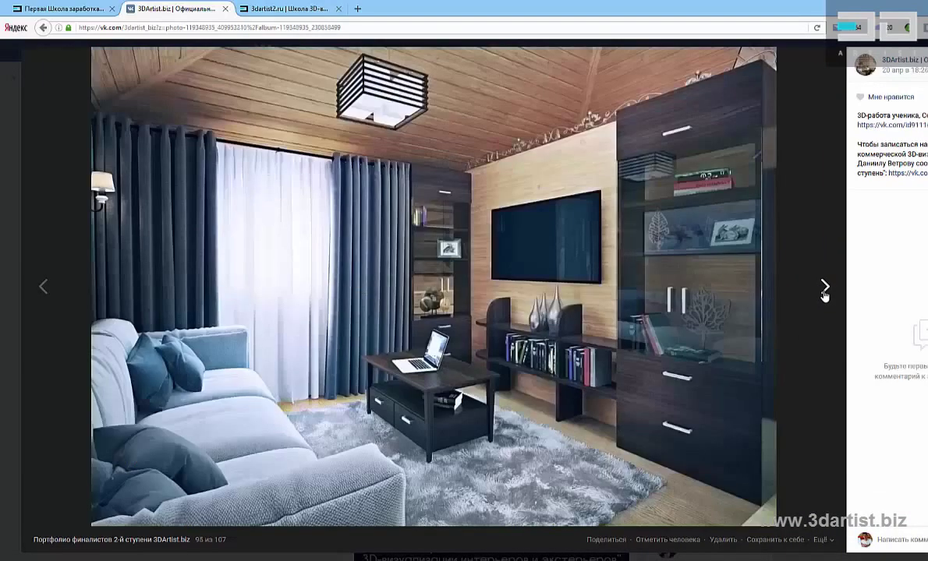
- Page through the remaining finalists' interior and exterior renders in the VK album, from photo 95 to the end of the album
left_click(823, 295)
left_click(823, 295)
left_click(823, 294)
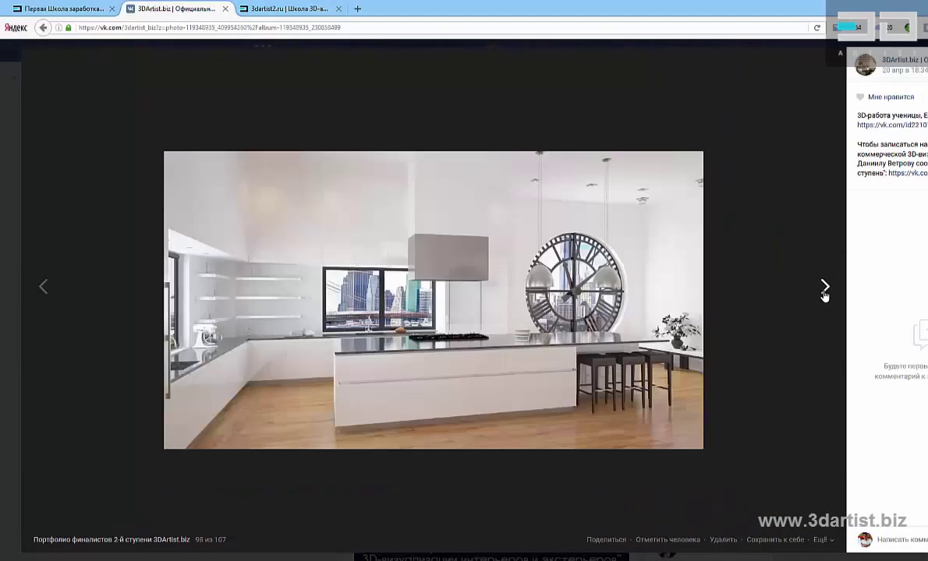
left_click(823, 294)
left_click(824, 294)
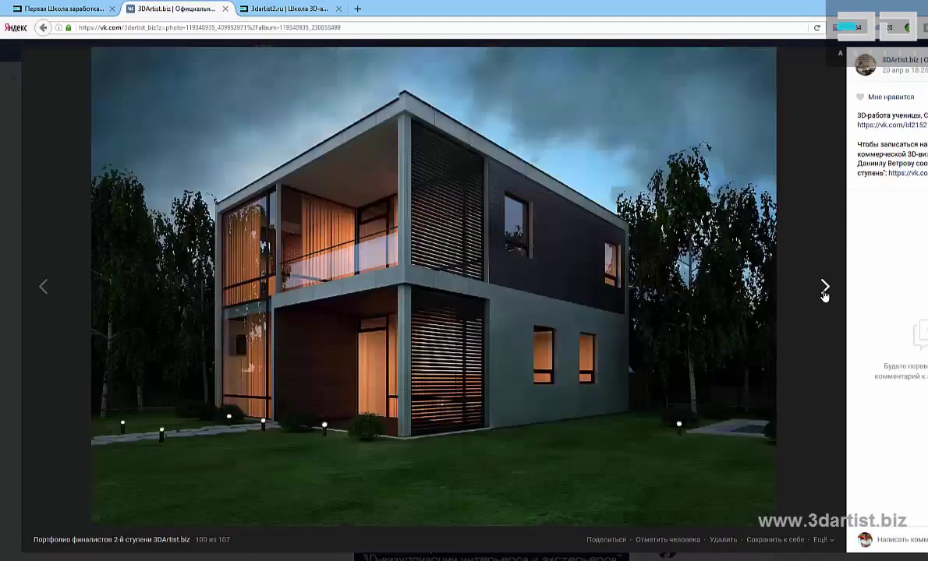
left_click(824, 294)
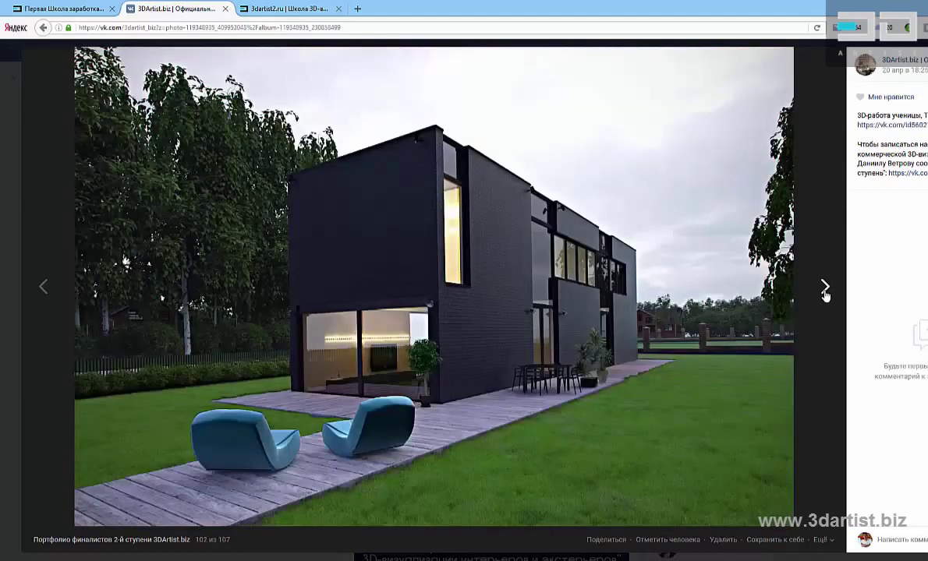
left_click(825, 290)
left_click(825, 290)
left_click(825, 290)
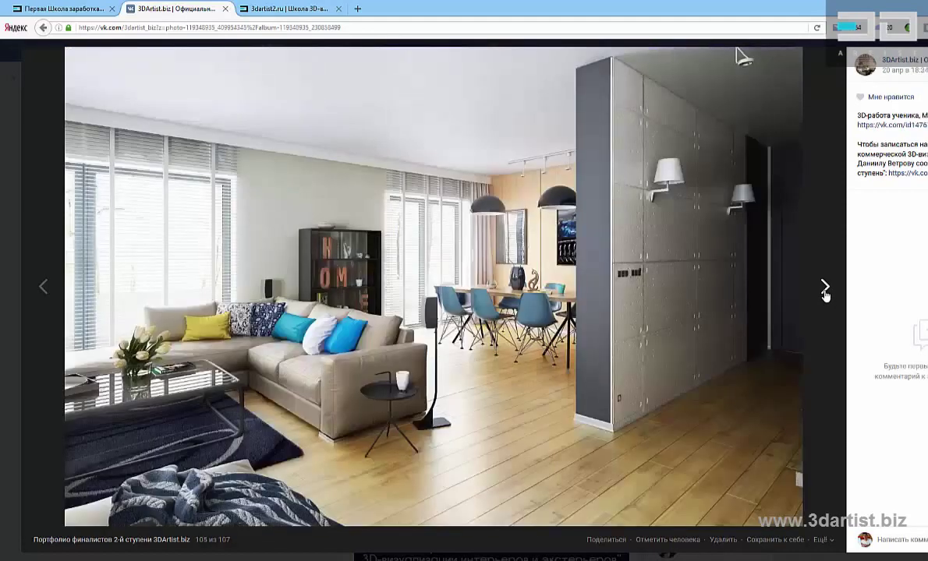
left_click(825, 290)
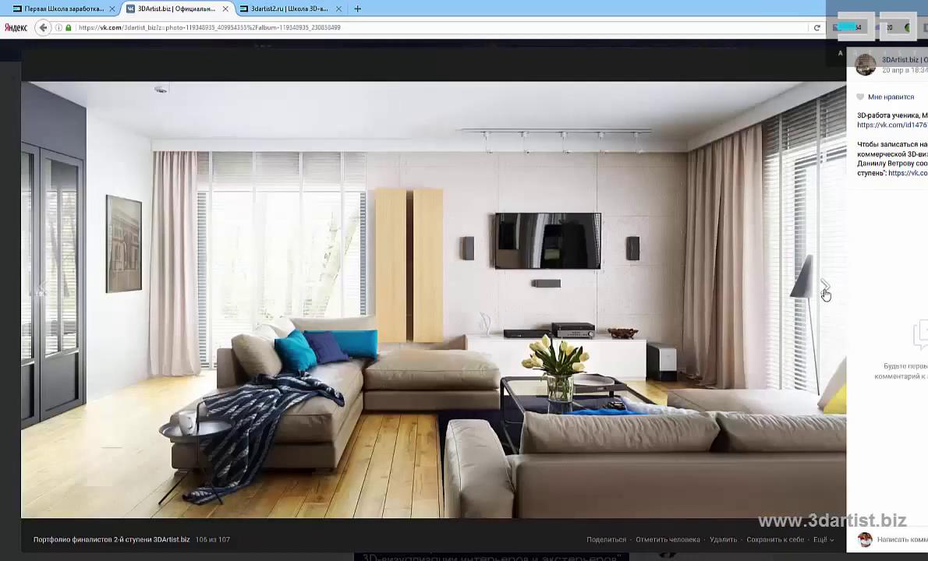
left_click(825, 290)
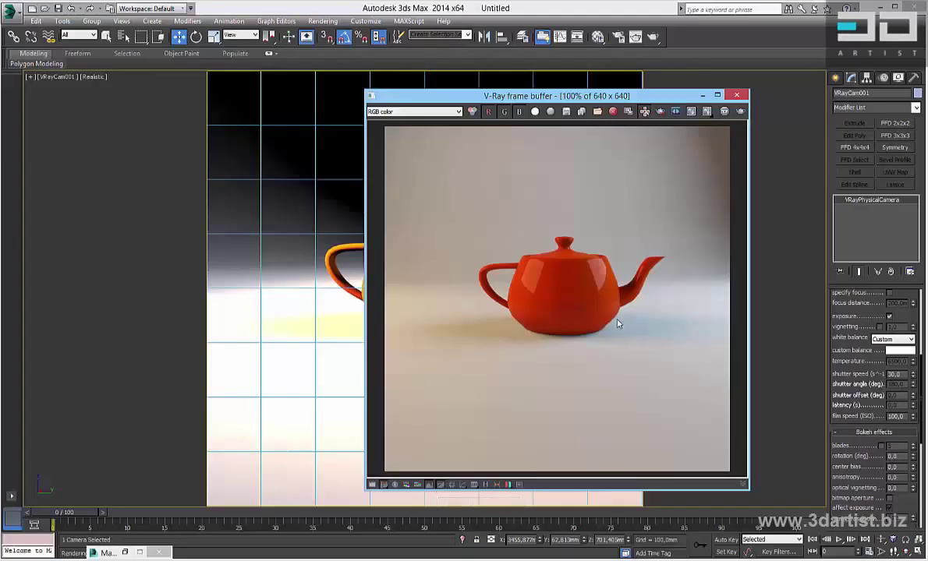
- Switch back to 3ds Max, inspect the teapot render at 200%, return it to 100% and move the V-Ray frame buffer over the viewport's centre
scroll(618, 324, "up", 3)
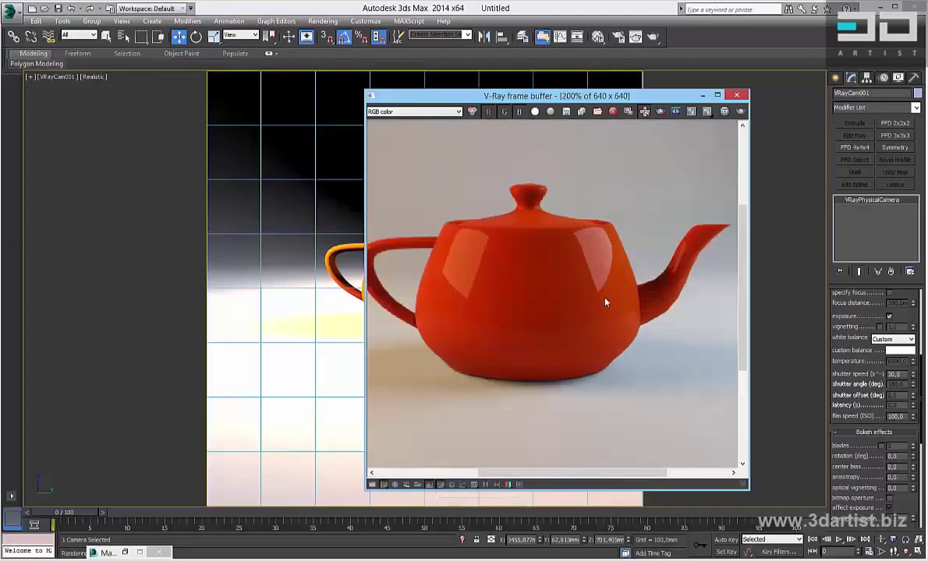
scroll(605, 304, "down", 3)
left_click_drag(593, 100, 458, 91)
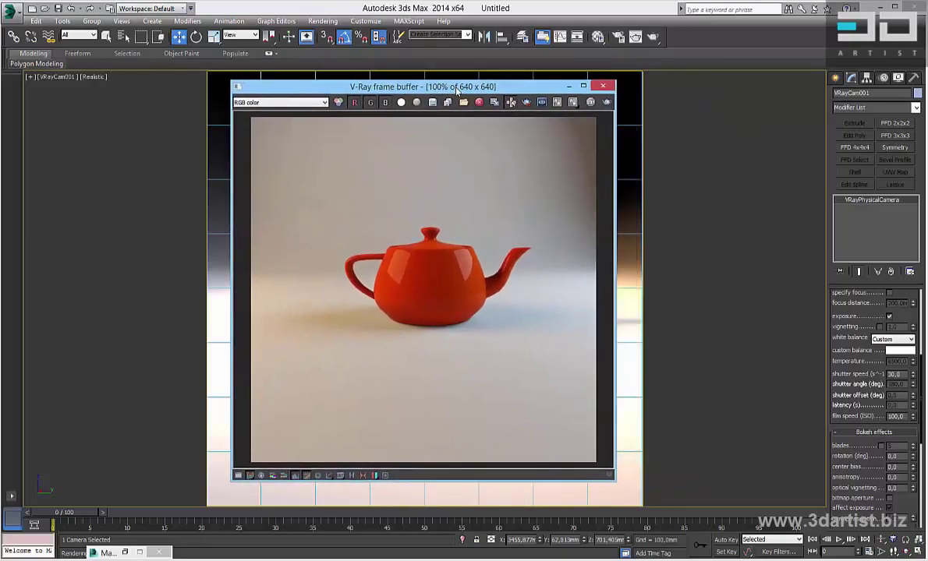
- Set the VRayPhysicalCamera's film speed (ISO) to 150 and render the teapot scene again
left_click_drag(855, 450, 875, 505)
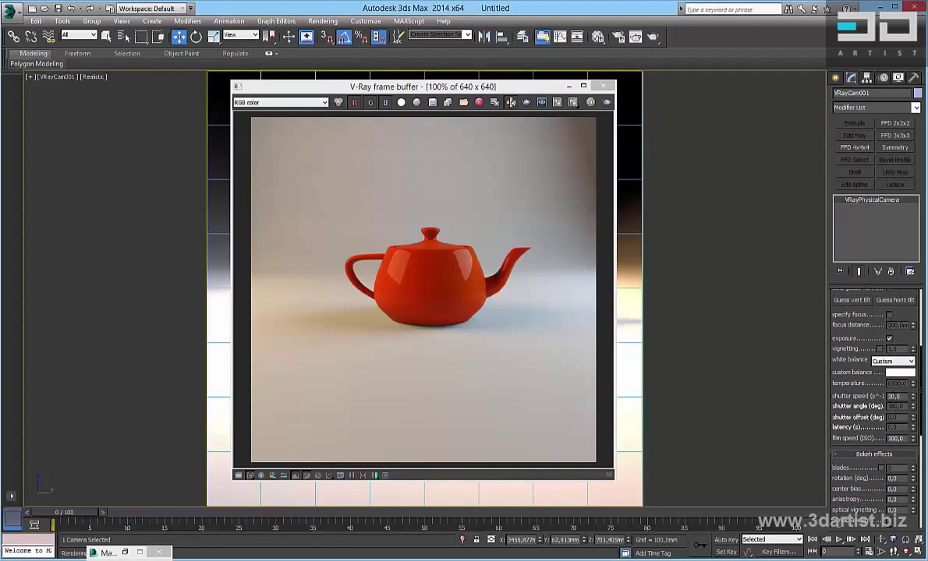
left_click_drag(893, 438, 882, 439)
left_click(607, 102)
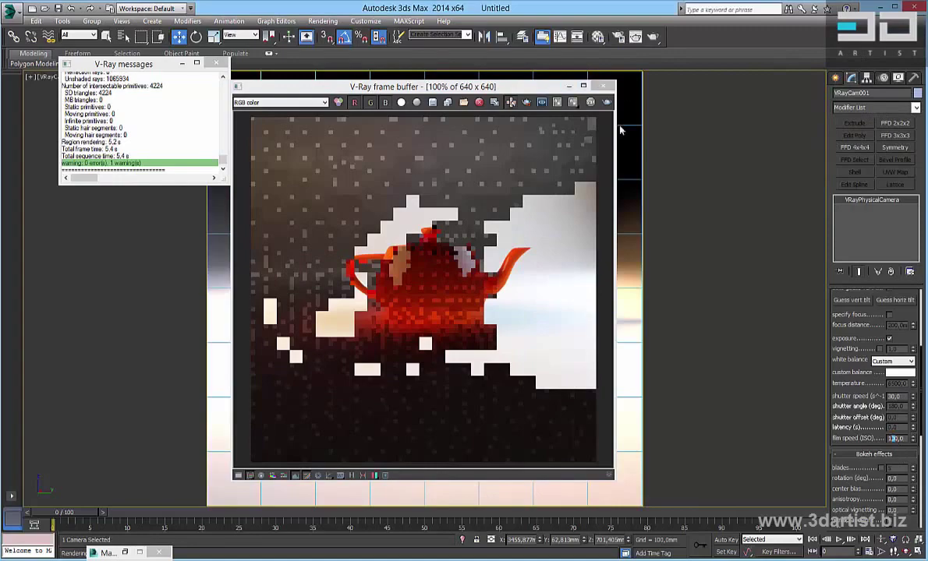
left_click(603, 86)
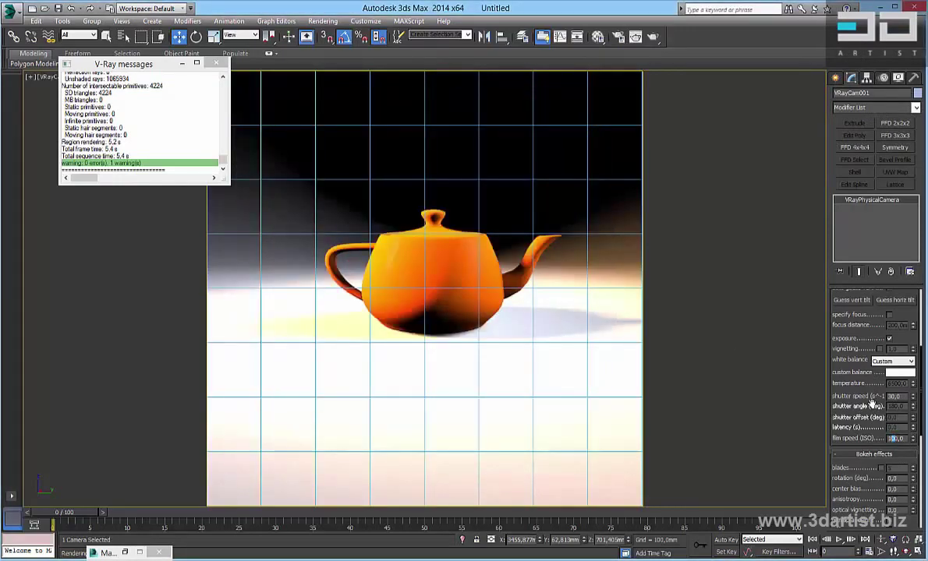
type("5")
left_click(320, 21)
left_click(330, 34)
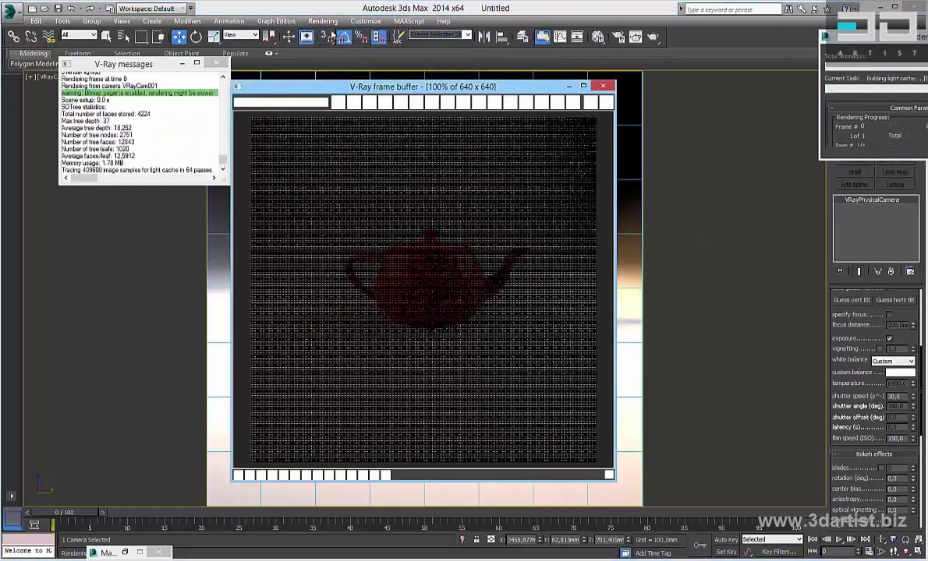